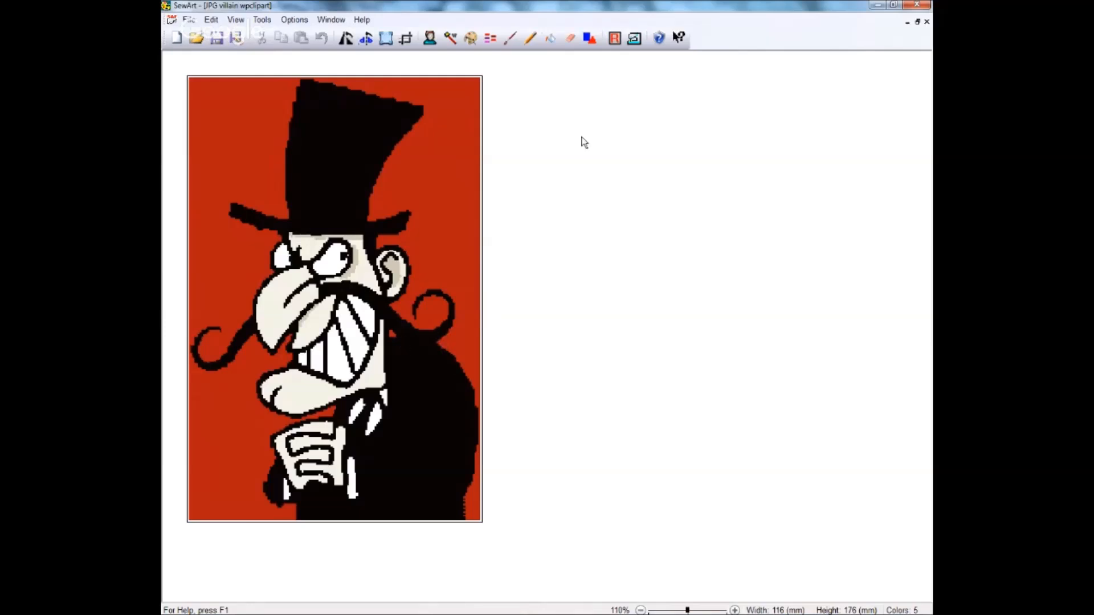
# Trace a thin purple boundary with the Eraser along the lower edge of the right moustache half, separating it from the black coat
pyautogui.click(571, 44)
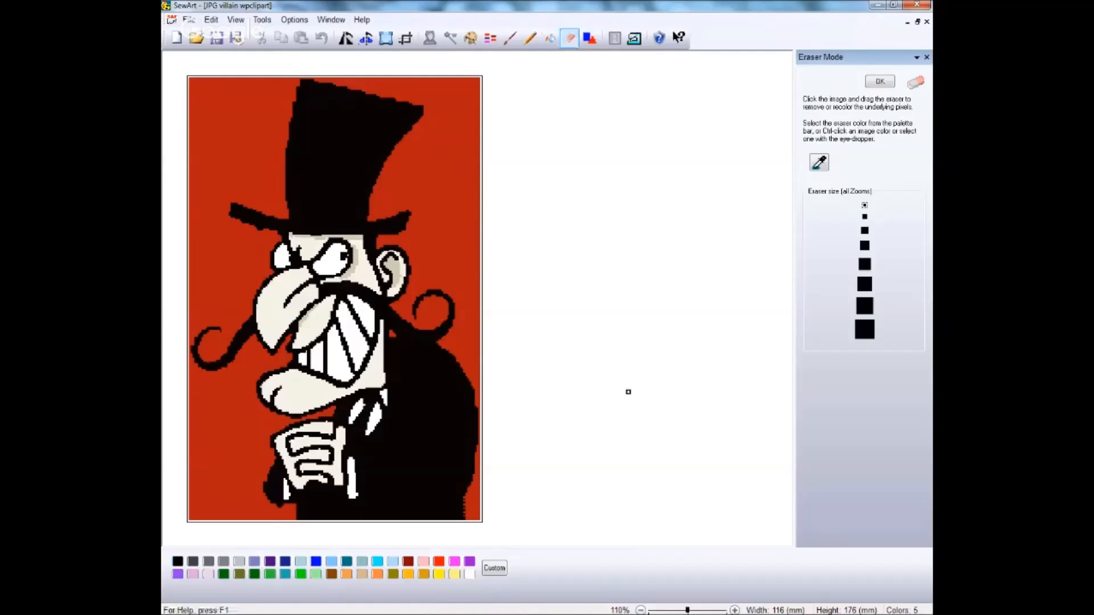
pyautogui.click(734, 610)
pyautogui.click(735, 610)
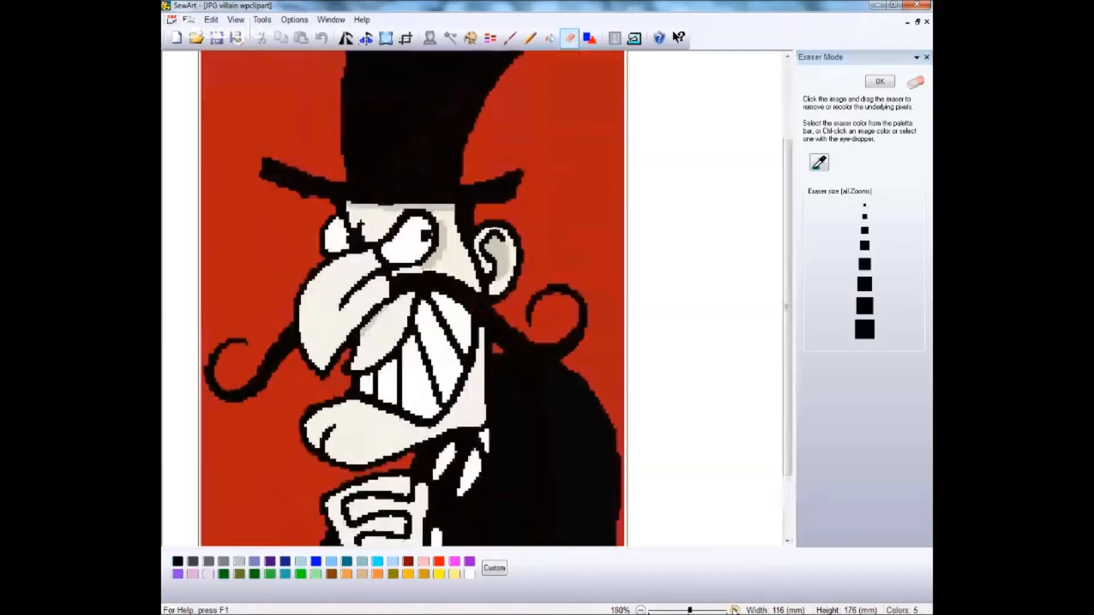
pyautogui.click(735, 611)
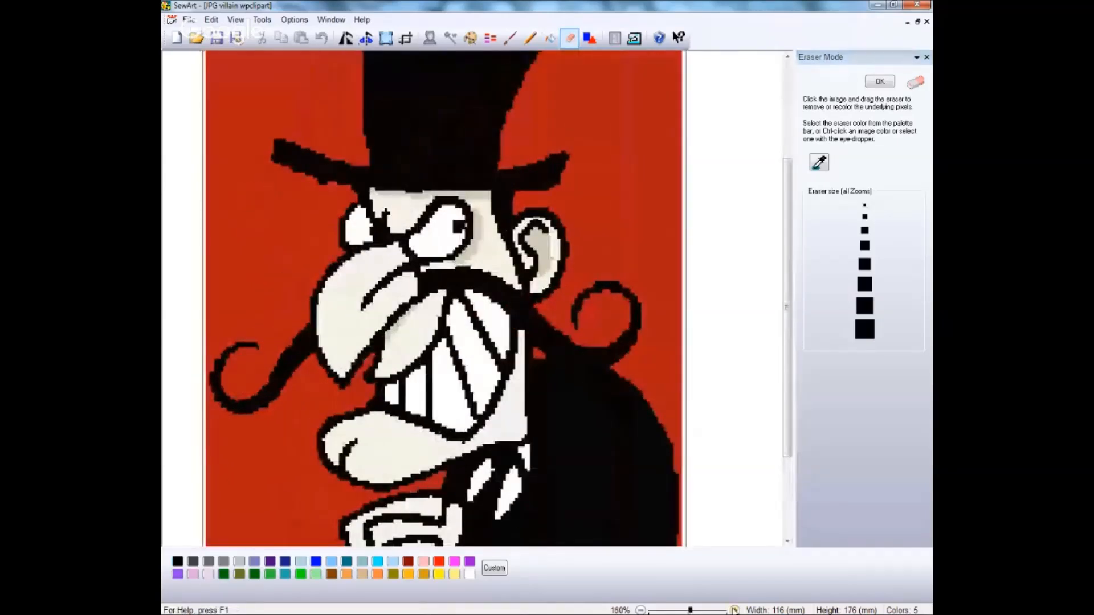
pyautogui.click(735, 611)
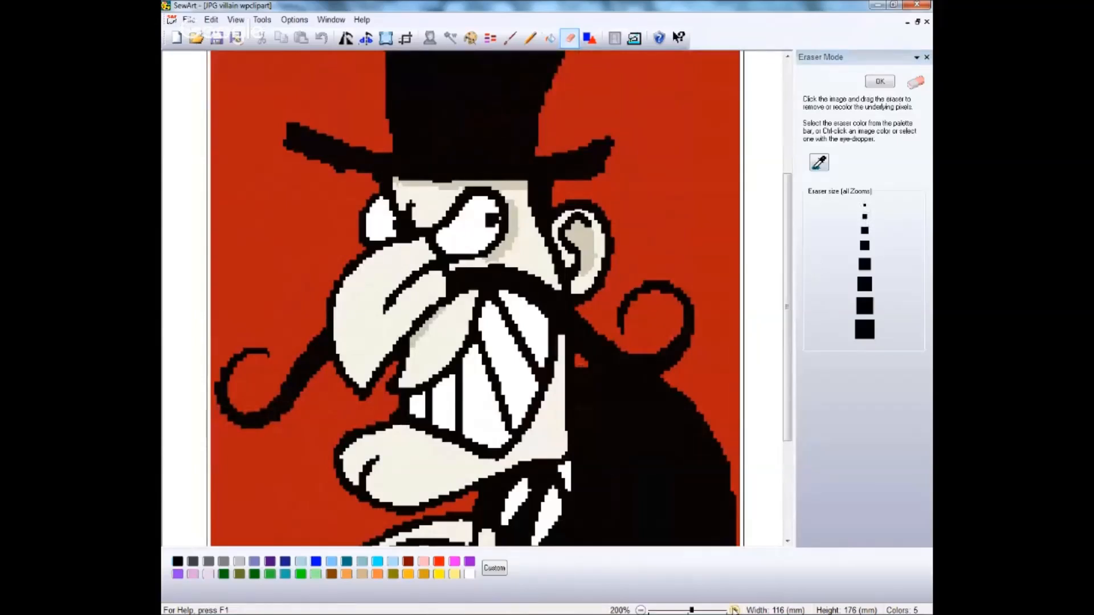
pyautogui.click(736, 611)
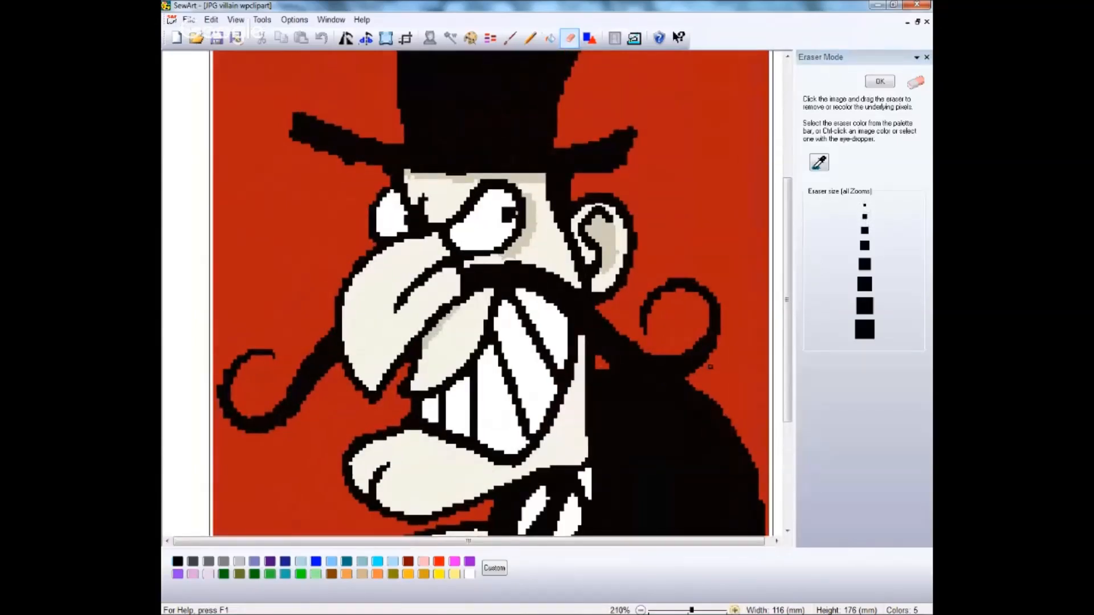
pyautogui.click(818, 166)
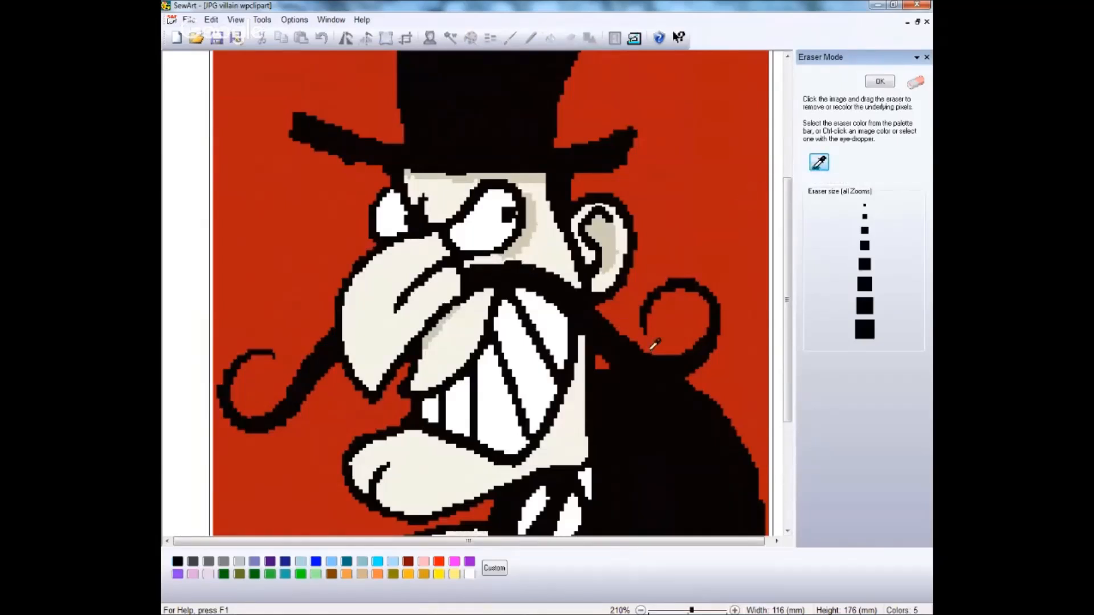
pyautogui.click(469, 562)
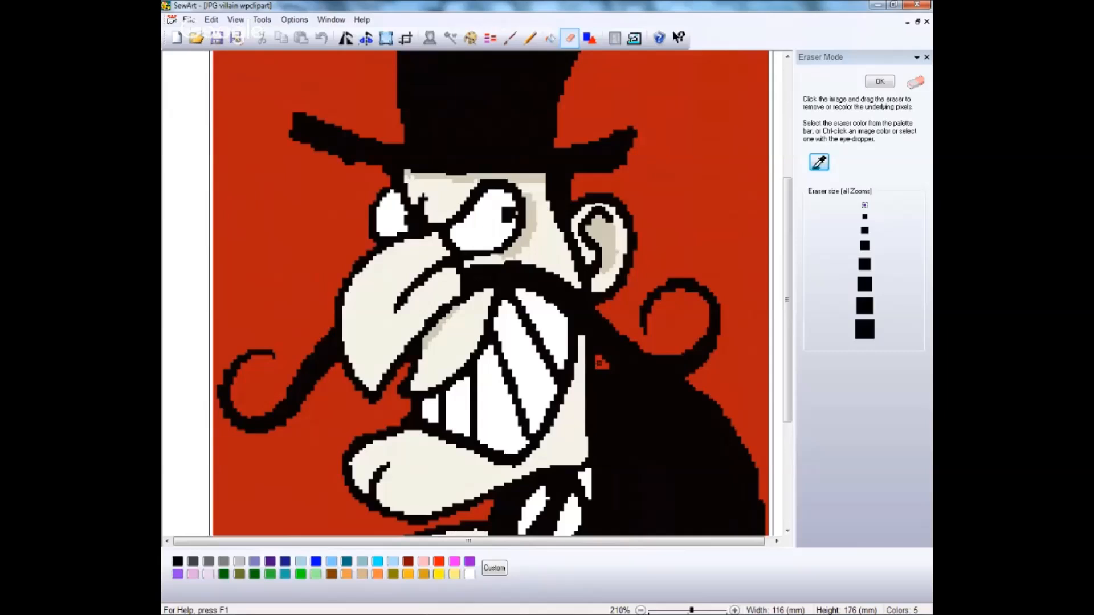
pyautogui.moveTo(600, 364); pyautogui.dragTo(605, 366)
pyautogui.click(608, 366)
pyautogui.moveTo(656, 378); pyautogui.dragTo(666, 379)
pyautogui.moveTo(568, 319); pyautogui.dragTo(602, 360)
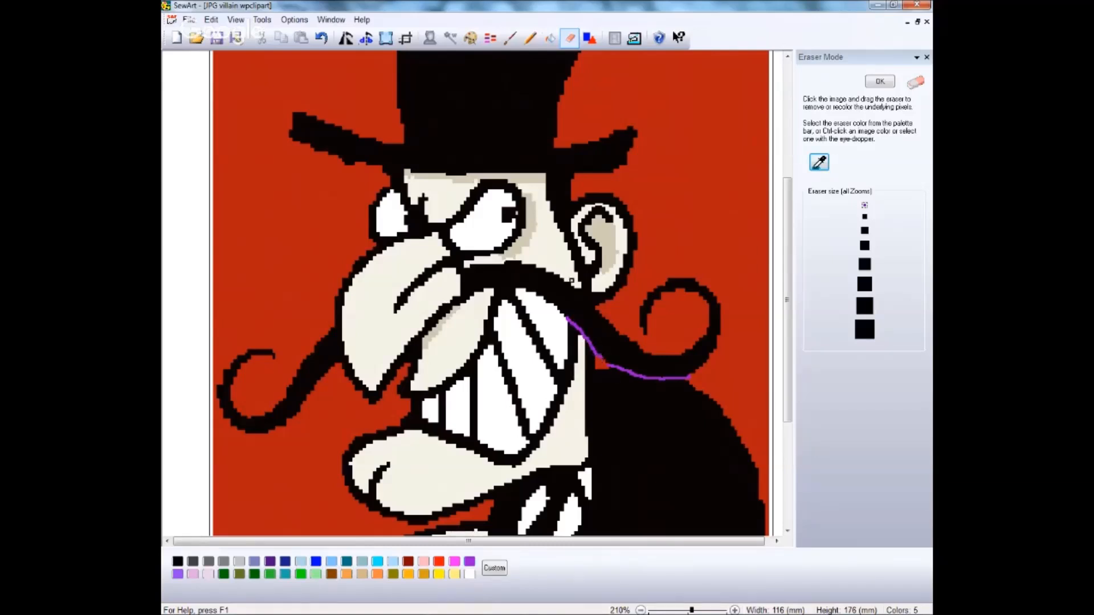
# Trace purple eraser boundaries between the right moustache half and the ear outline, the teeth and the nose
pyautogui.moveTo(575, 287); pyautogui.dragTo(600, 308)
pyautogui.moveTo(460, 293); pyautogui.dragTo(477, 293)
pyautogui.click(463, 266)
pyautogui.moveTo(461, 270); pyautogui.dragTo(457, 273)
# Fill the enclosed right half of the moustache with the same purple using the bucket fill
pyautogui.click(571, 40)
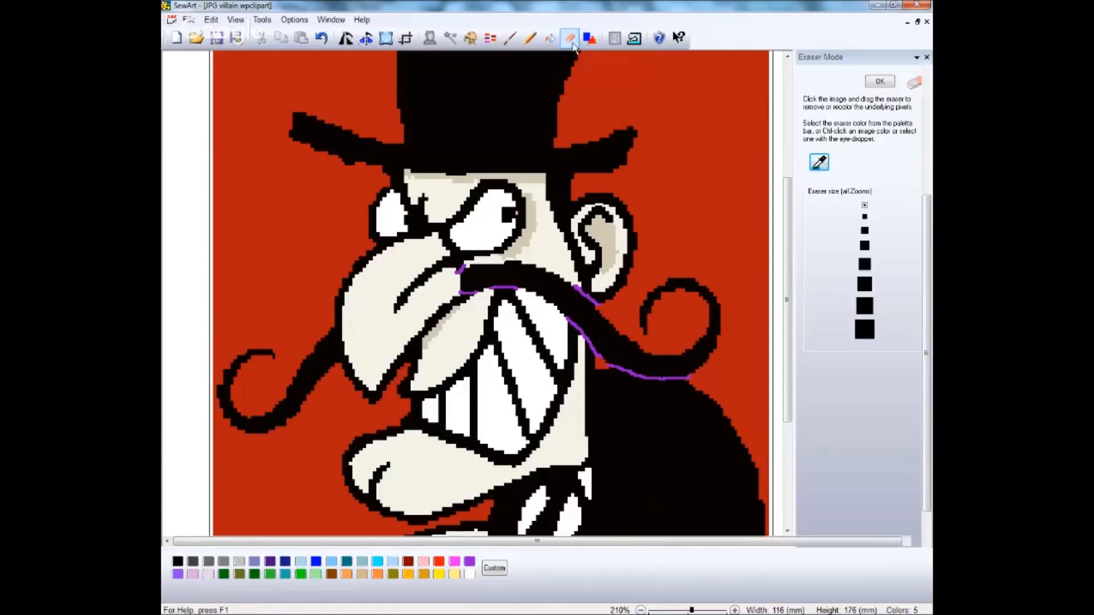
pyautogui.click(551, 40)
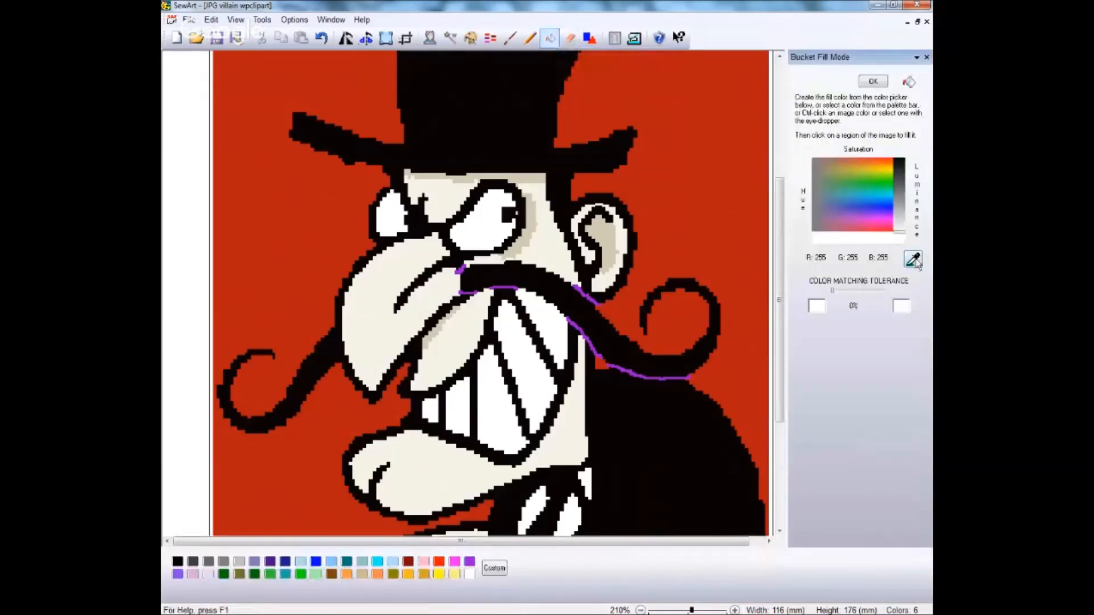
pyautogui.click(914, 260)
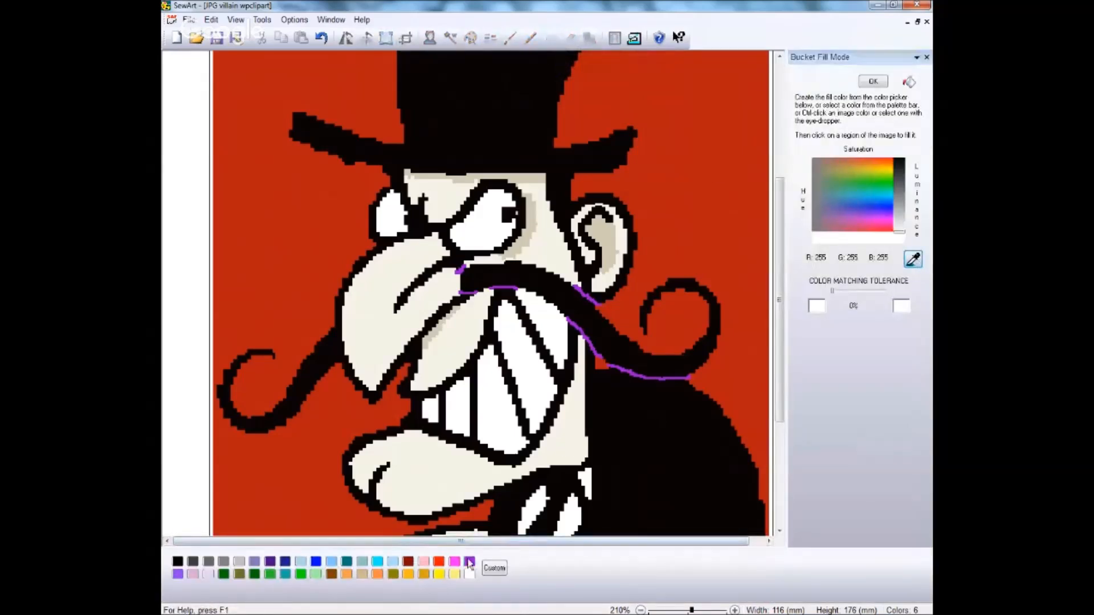
pyautogui.click(594, 315)
pyautogui.click(597, 315)
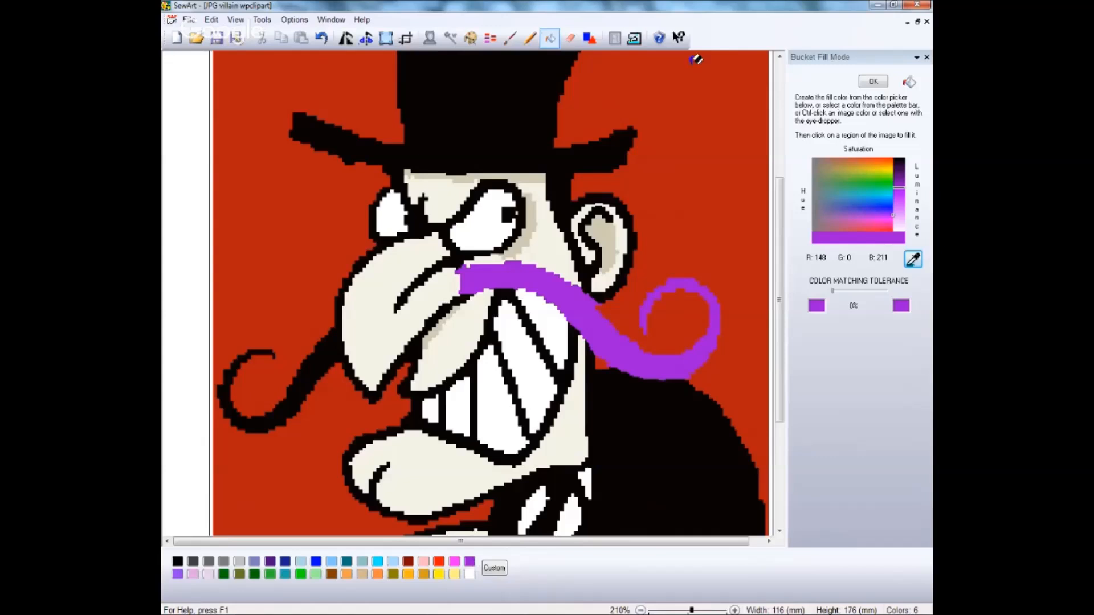
# Separate the left moustache half from the nose outline with a purple eraser line and fill it purple
pyautogui.click(570, 40)
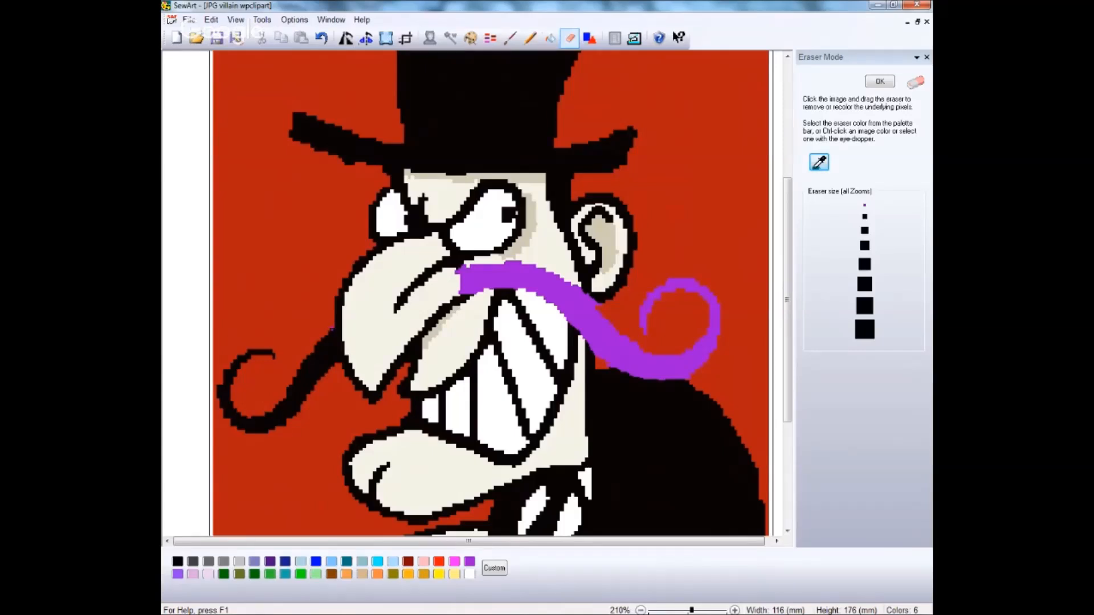
pyautogui.moveTo(333, 335); pyautogui.dragTo(335, 345)
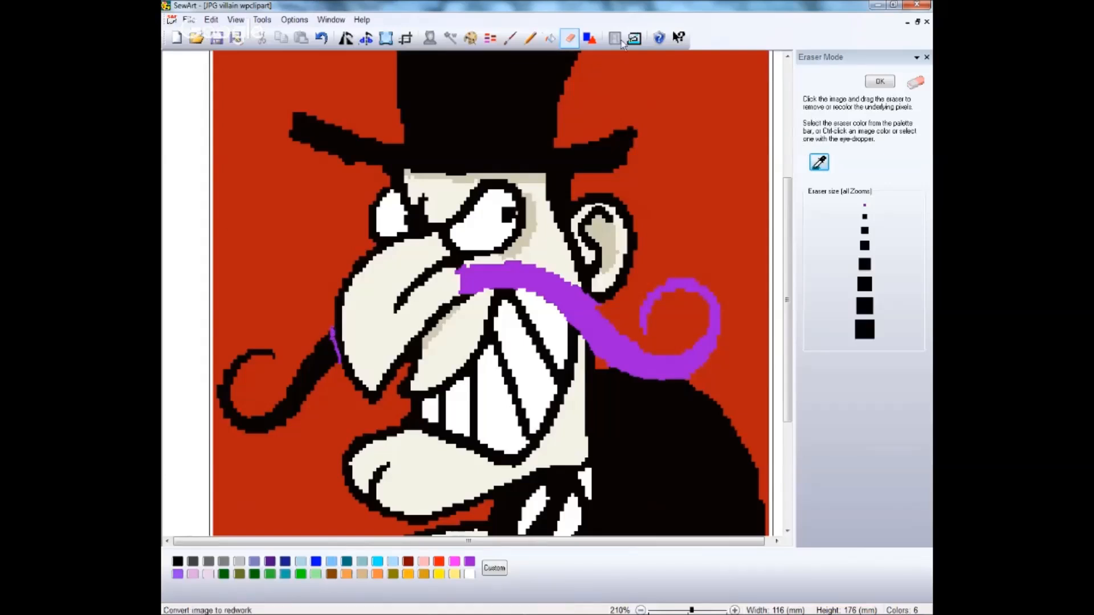
pyautogui.click(551, 39)
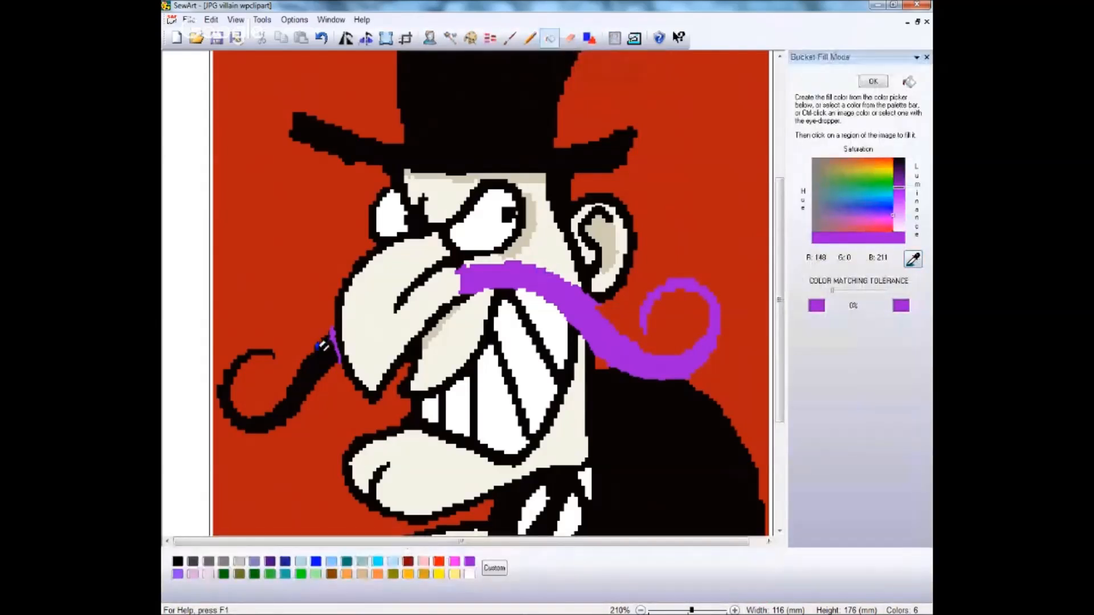
pyautogui.click(321, 348)
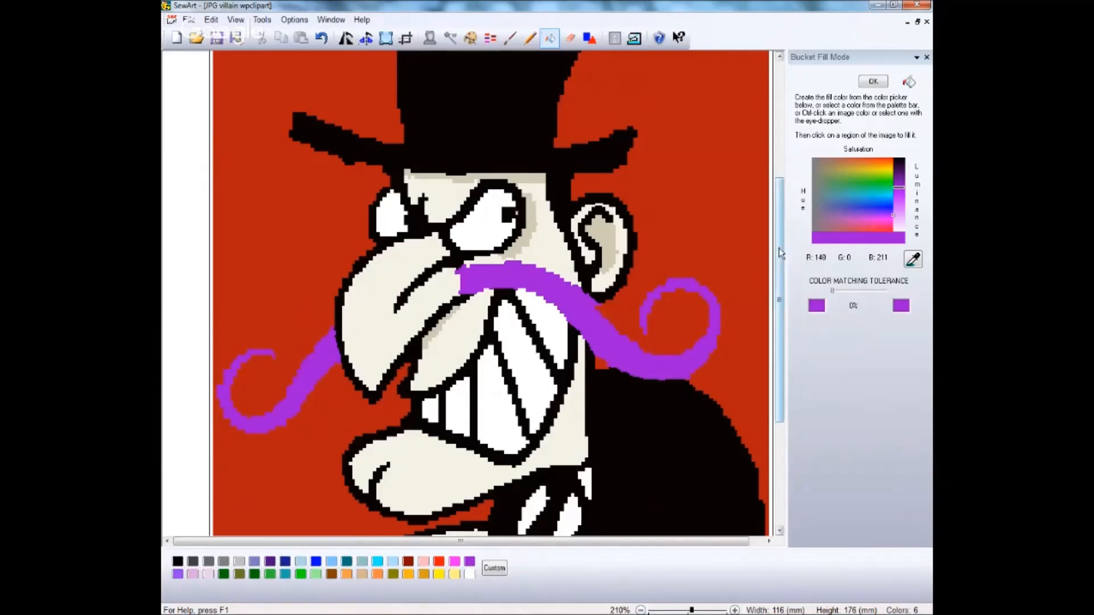
# Trace bright cyan eraser lines separating the hat brim from the crown above and the black head outlines below
pyautogui.moveTo(778, 248); pyautogui.dragTo(793, 184)
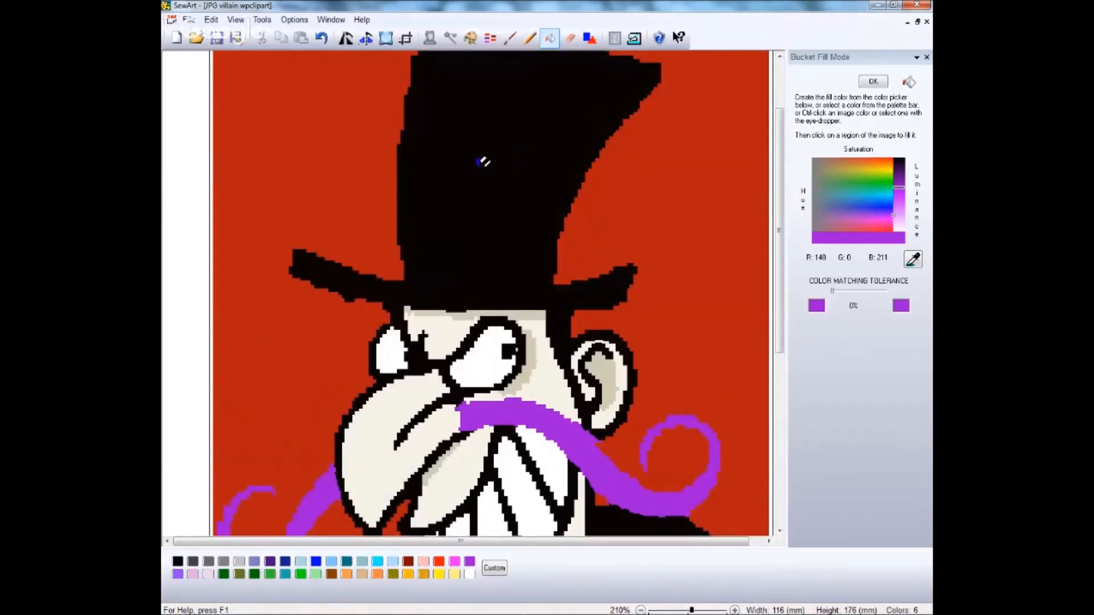
pyautogui.click(569, 39)
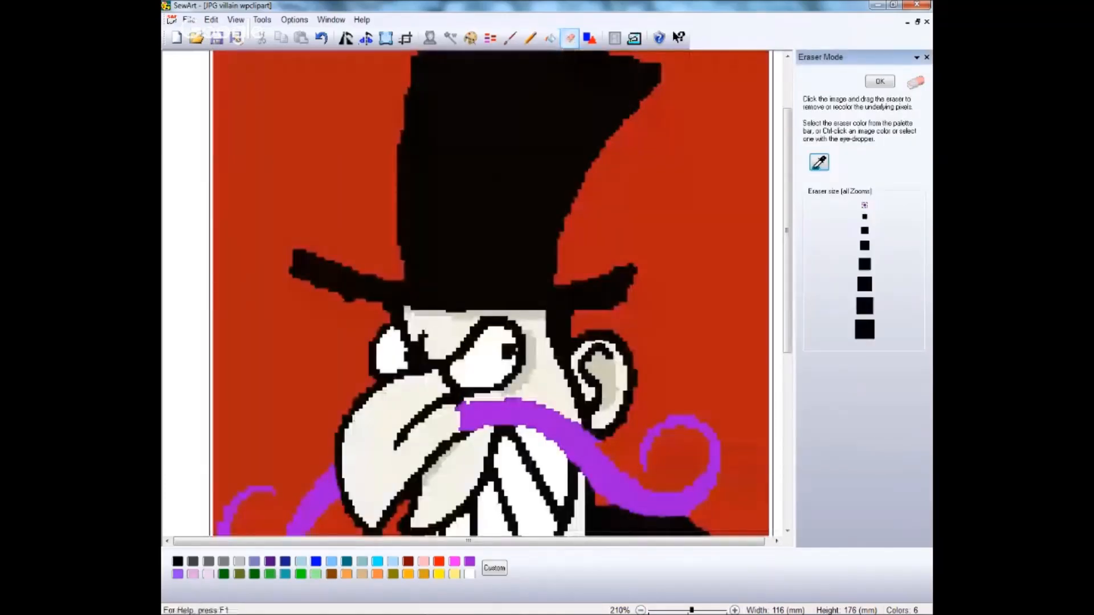
pyautogui.click(391, 562)
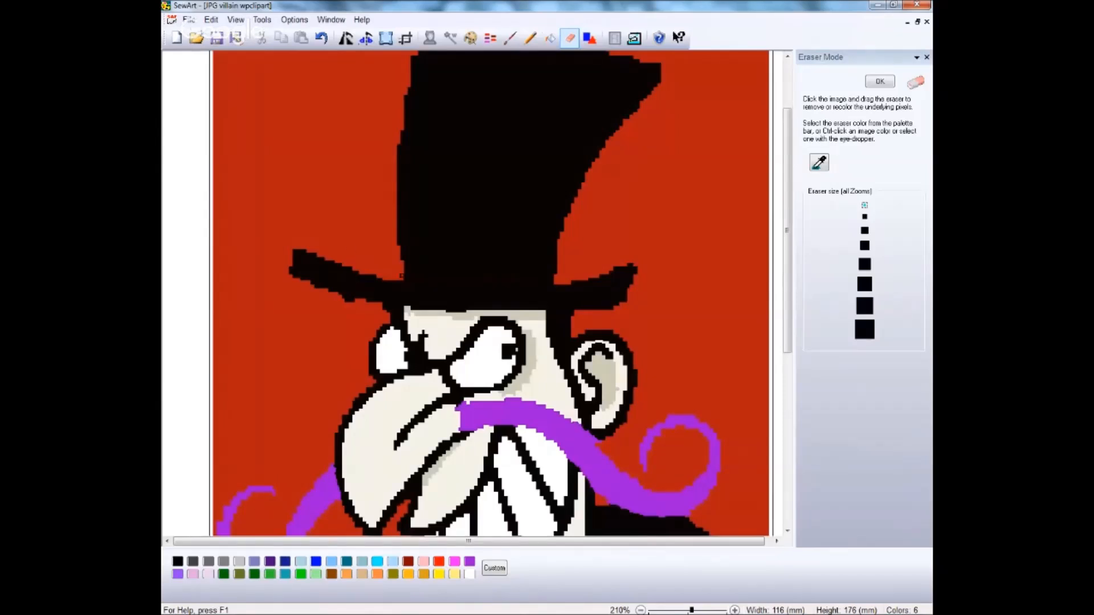
pyautogui.moveTo(402, 278); pyautogui.dragTo(556, 282)
pyautogui.moveTo(573, 311); pyautogui.dragTo(560, 311)
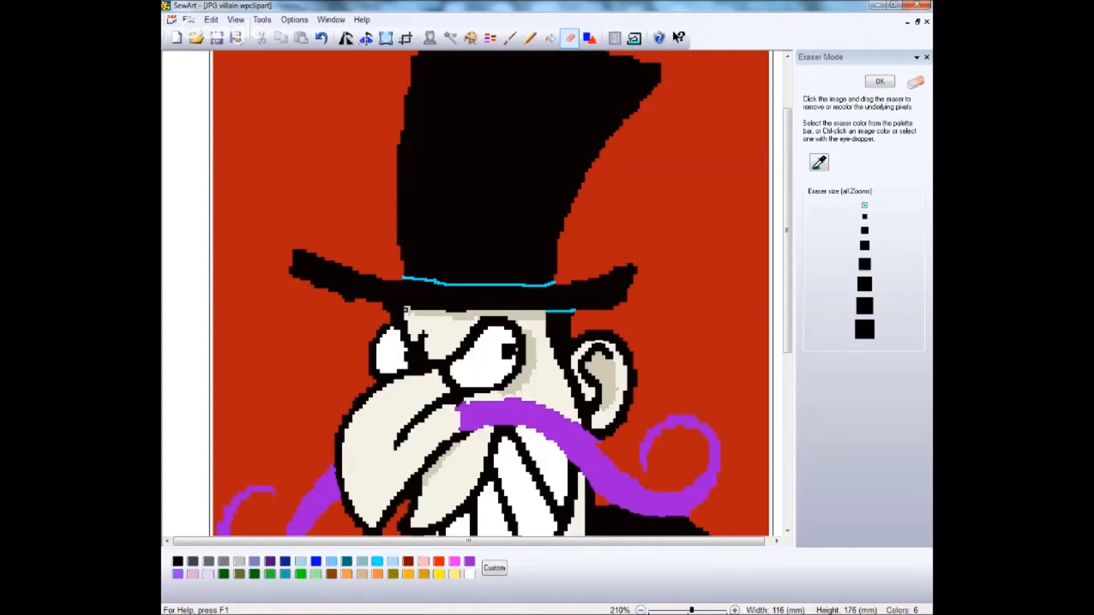
pyautogui.moveTo(403, 309); pyautogui.dragTo(380, 304)
# Fill the hat brim with bright cyan and leave bucket fill mode
pyautogui.click(549, 38)
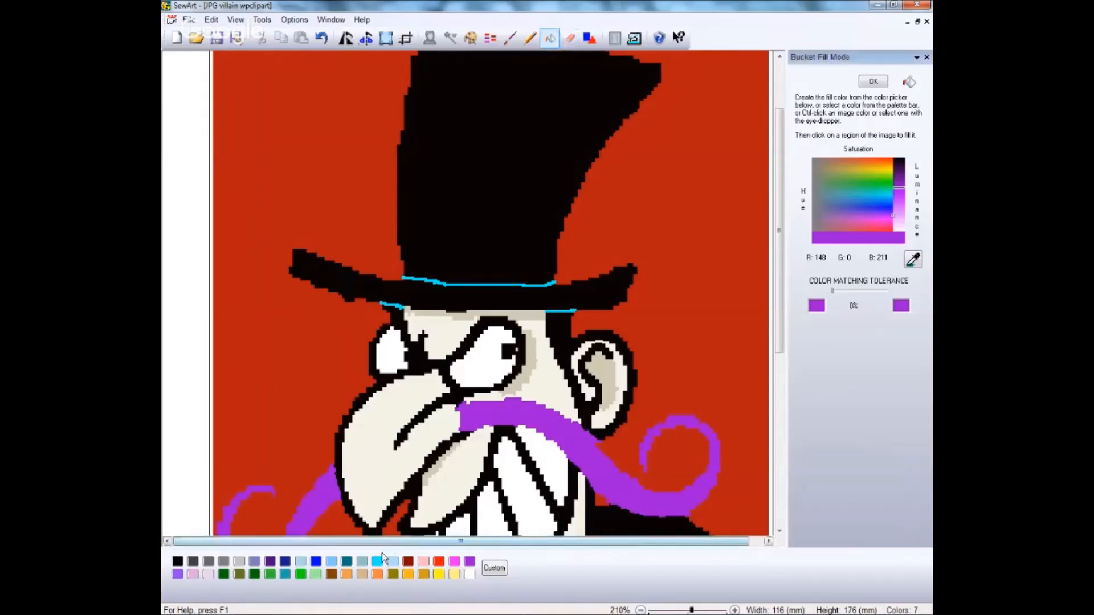
pyautogui.click(379, 561)
pyautogui.click(459, 289)
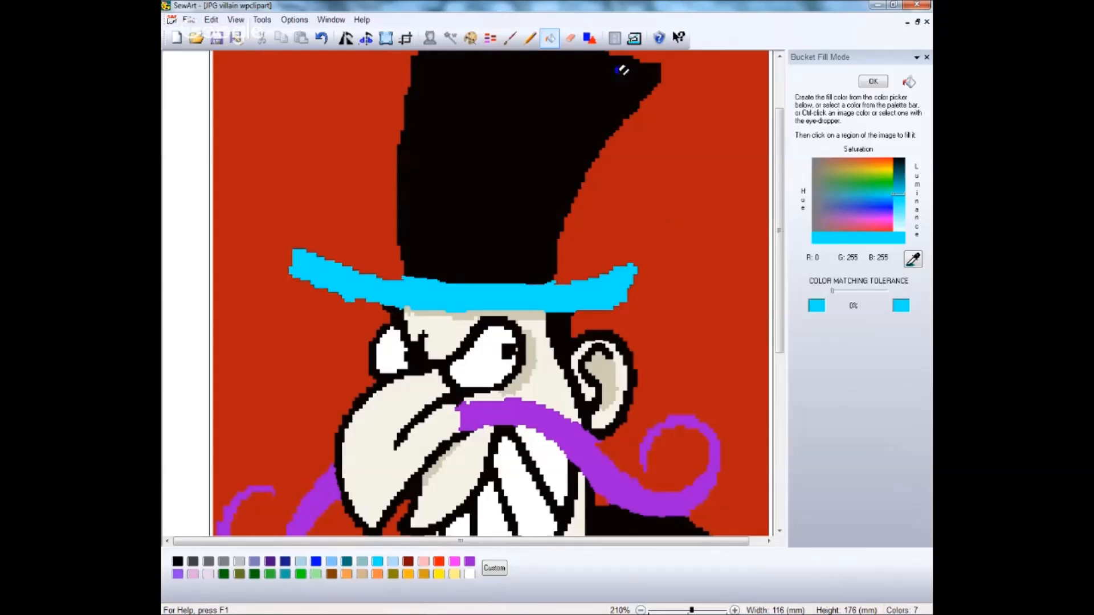
pyautogui.click(550, 38)
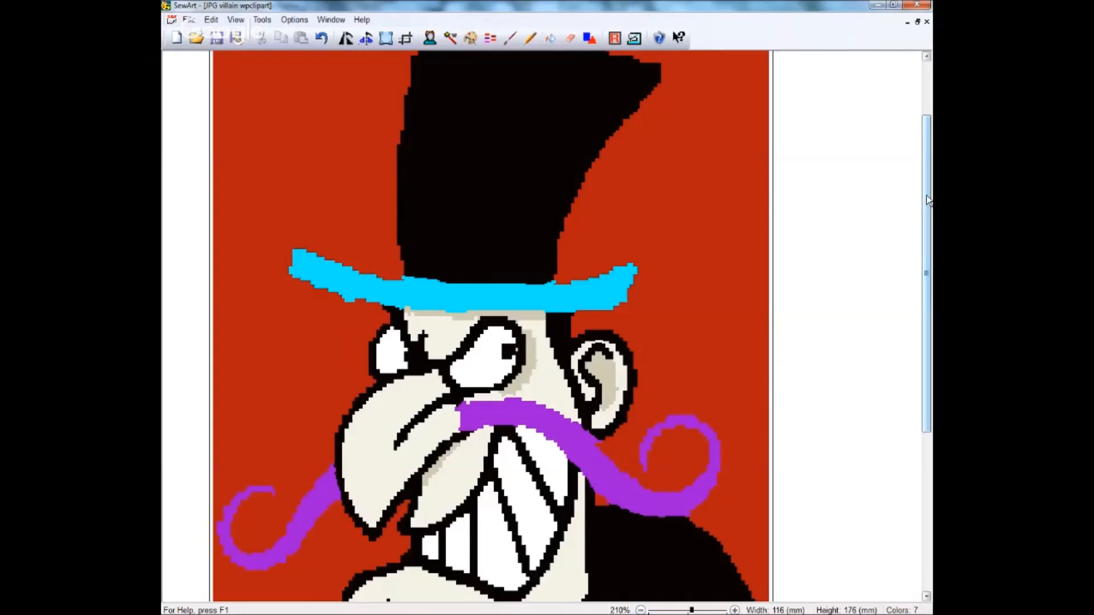
# Switch the recoloured villain image to stitch conversion mode
pyautogui.scroll(2, 871, 352)
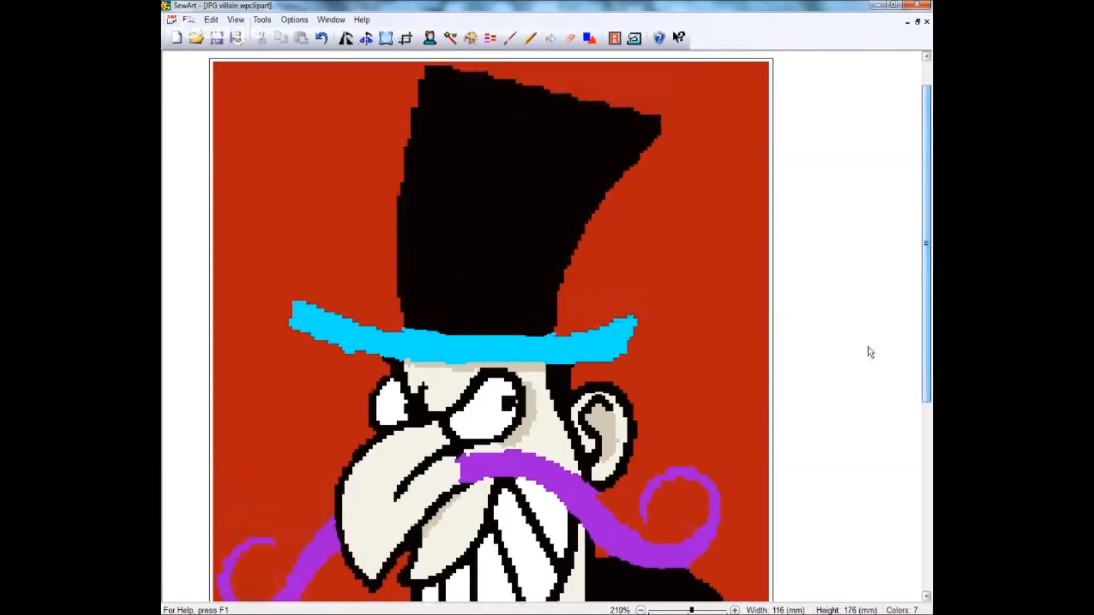
pyautogui.click(641, 611)
pyautogui.click(640, 610)
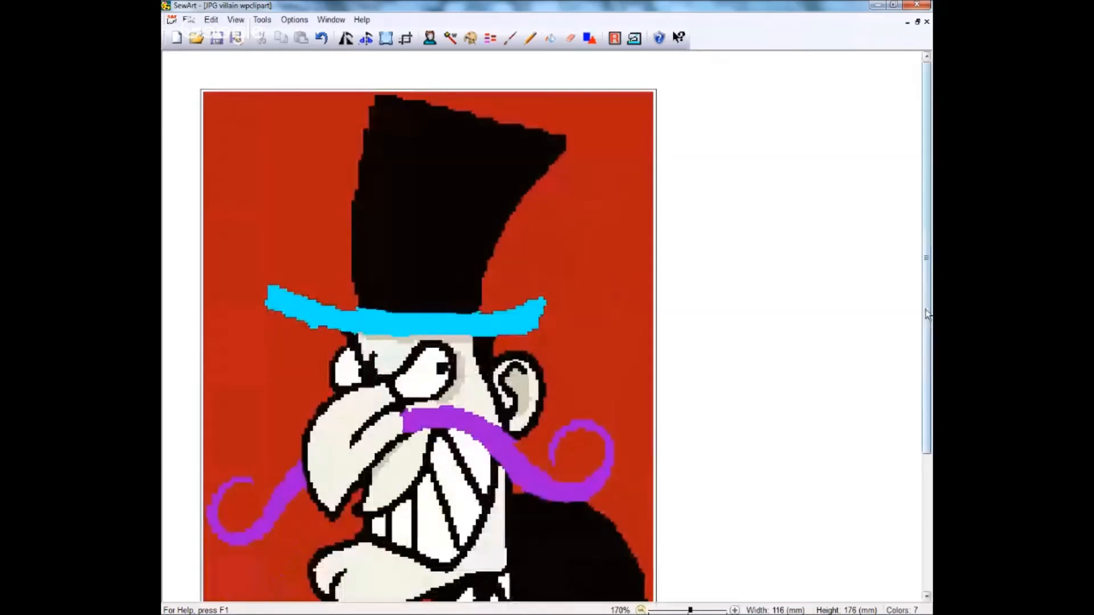
pyautogui.scroll(-1, 927, 314)
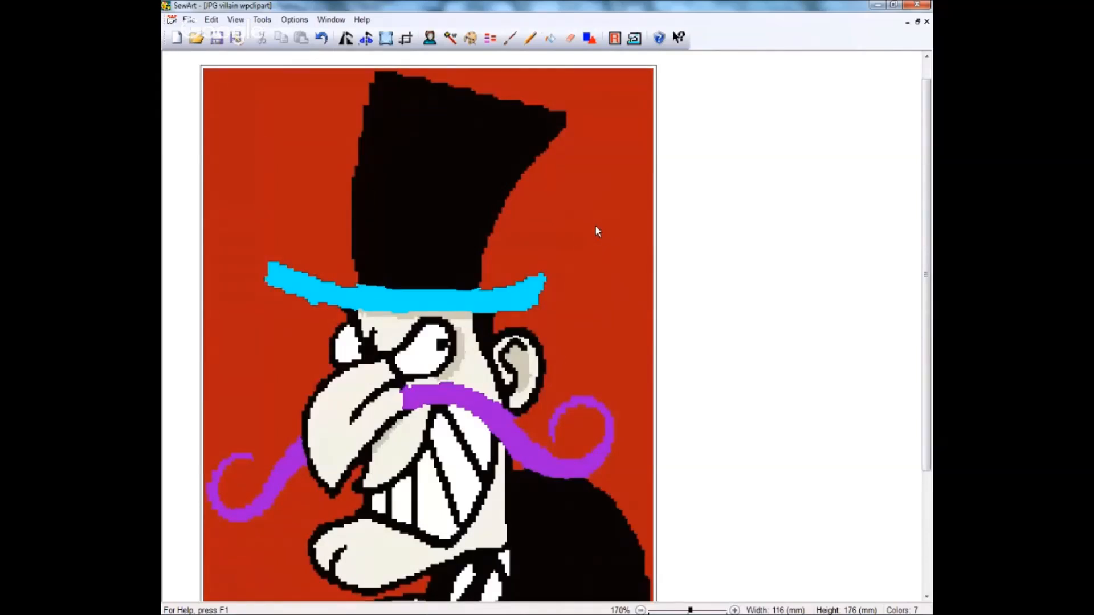
pyautogui.click(635, 40)
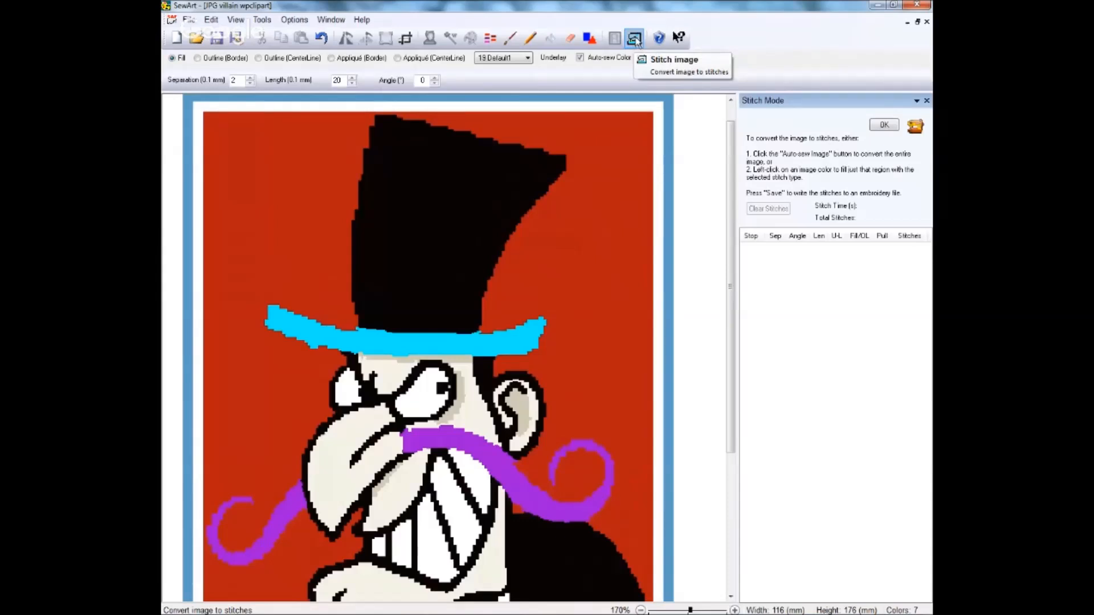
pyautogui.click(188, 20)
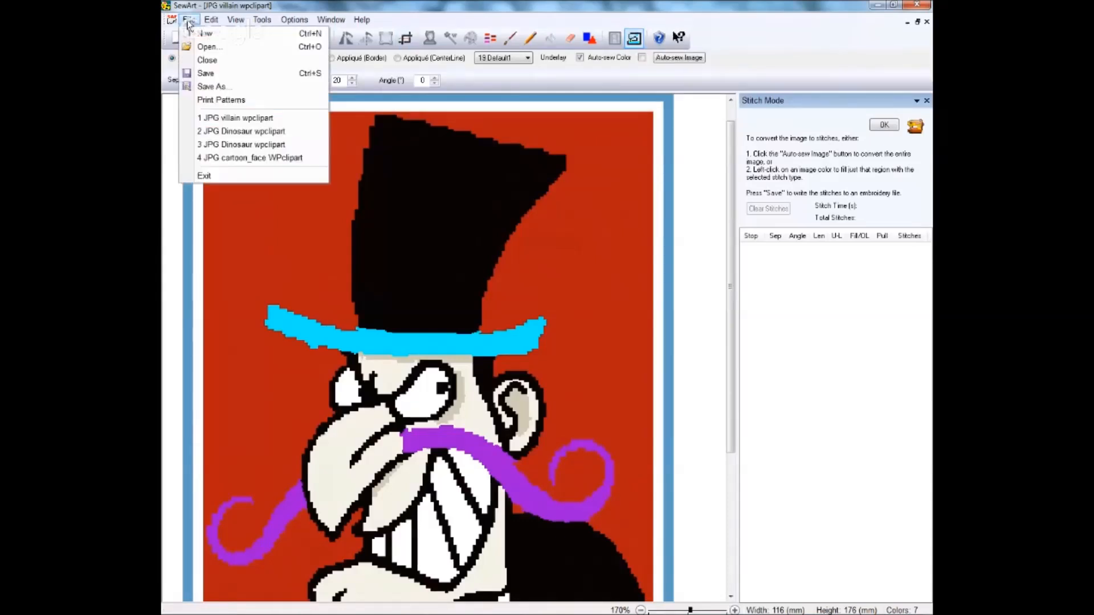
pyautogui.click(189, 20)
pyautogui.click(265, 20)
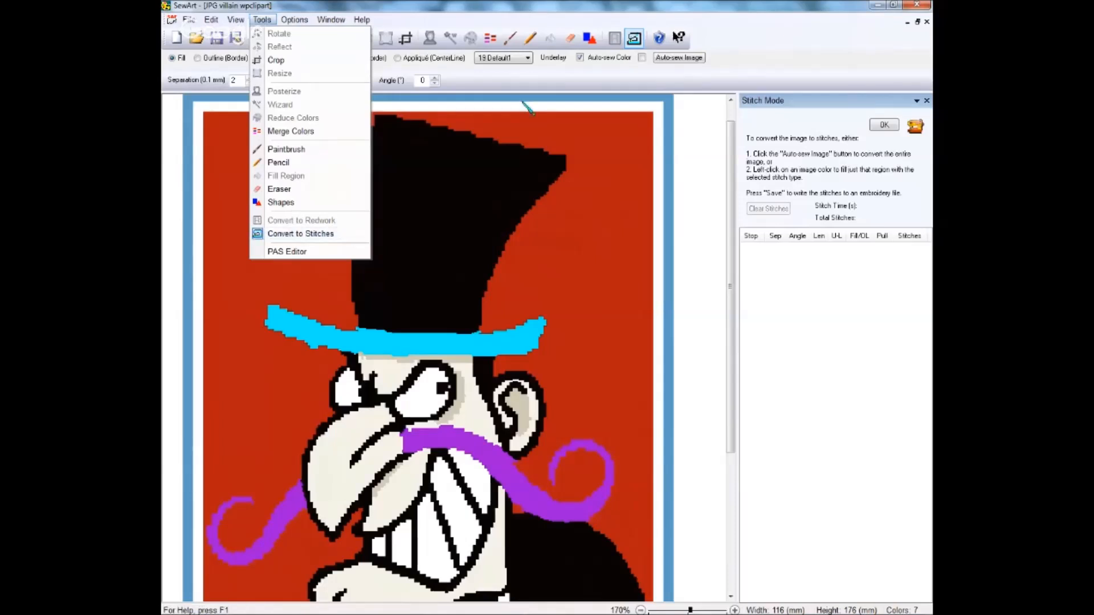
pyautogui.click(633, 40)
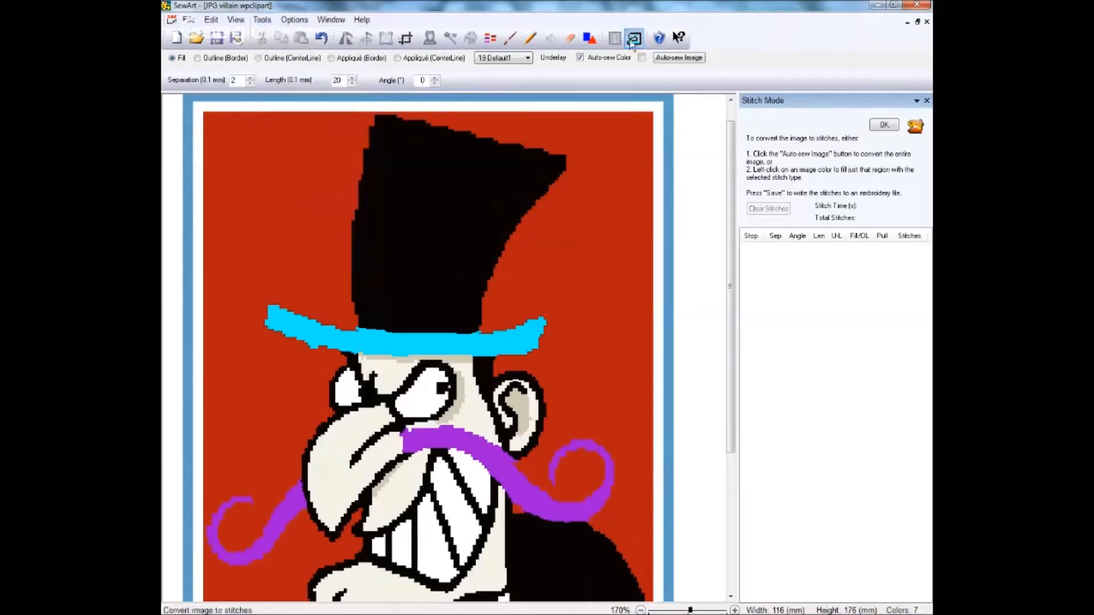
pyautogui.click(634, 40)
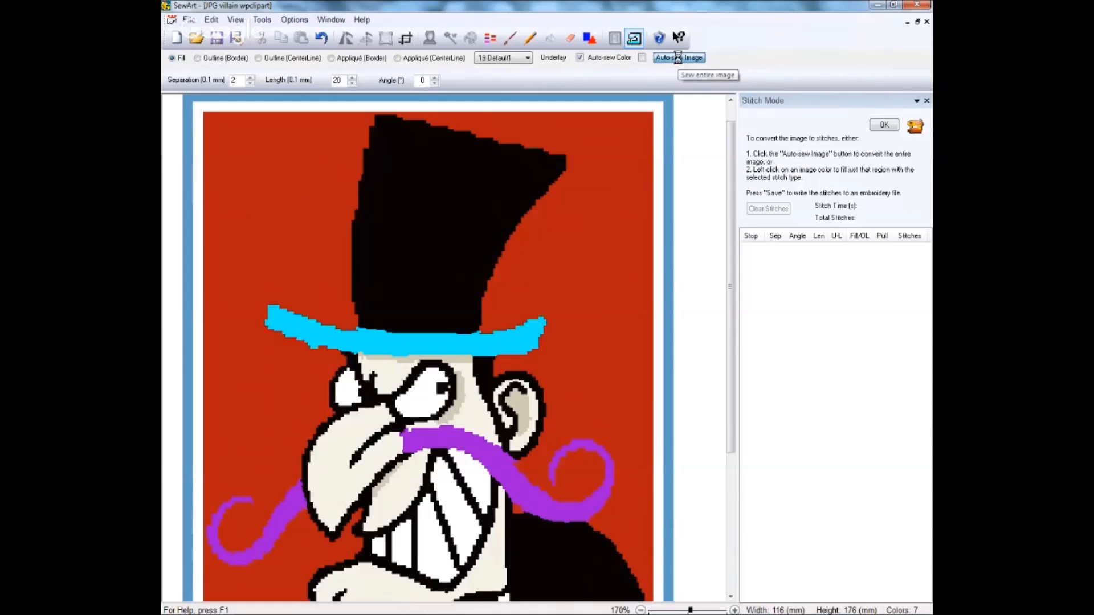
# Auto-sew the whole image with the red background set as the transparent color, and dismiss the completion notice
pyautogui.click(680, 59)
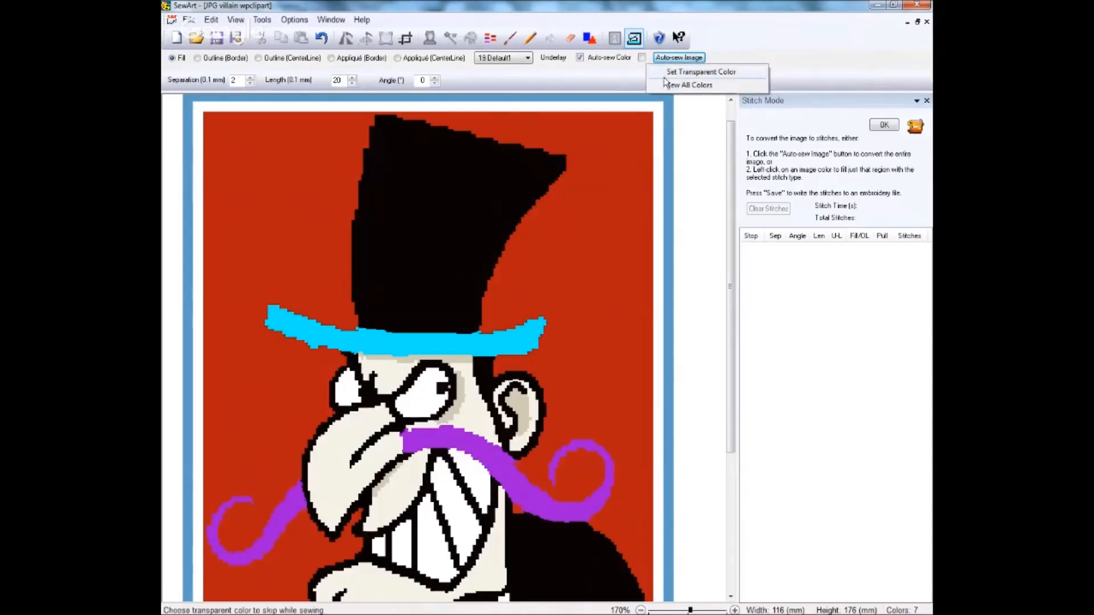
pyautogui.click(709, 72)
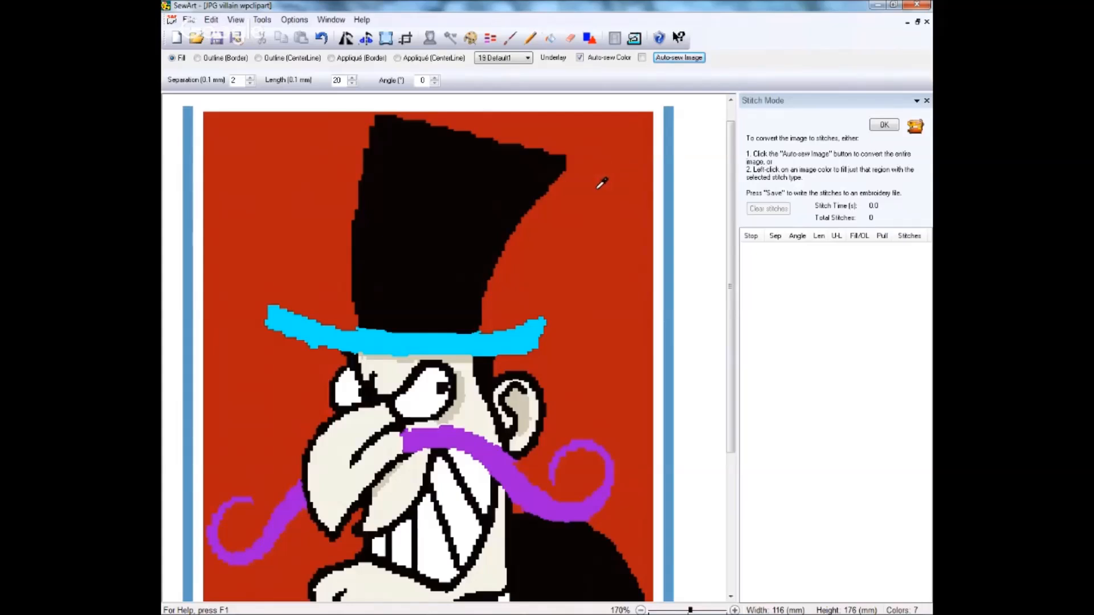
pyautogui.click(597, 188)
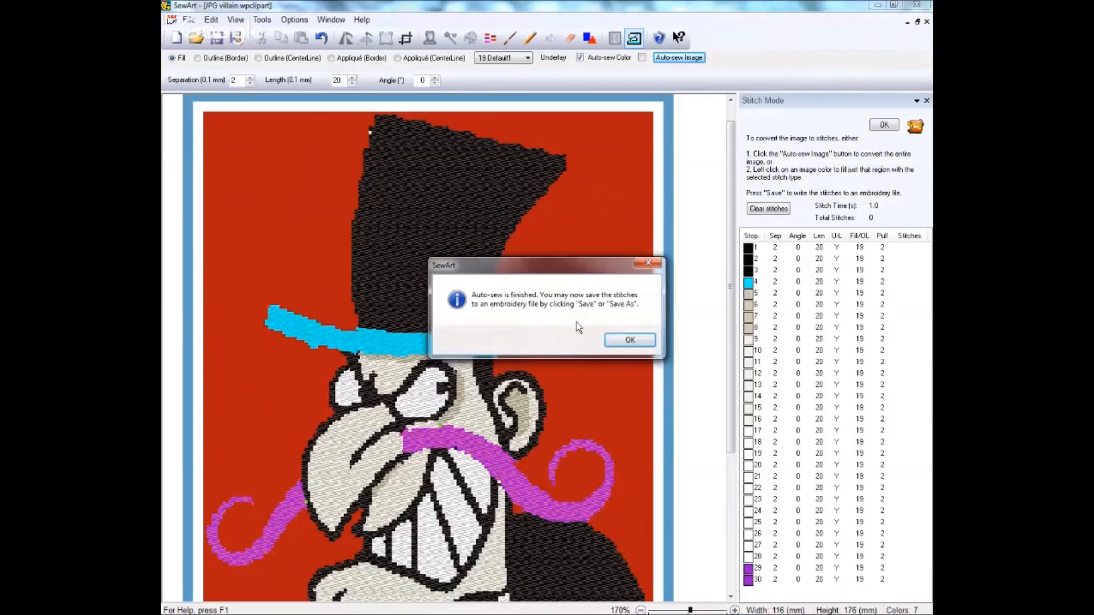
pyautogui.click(629, 342)
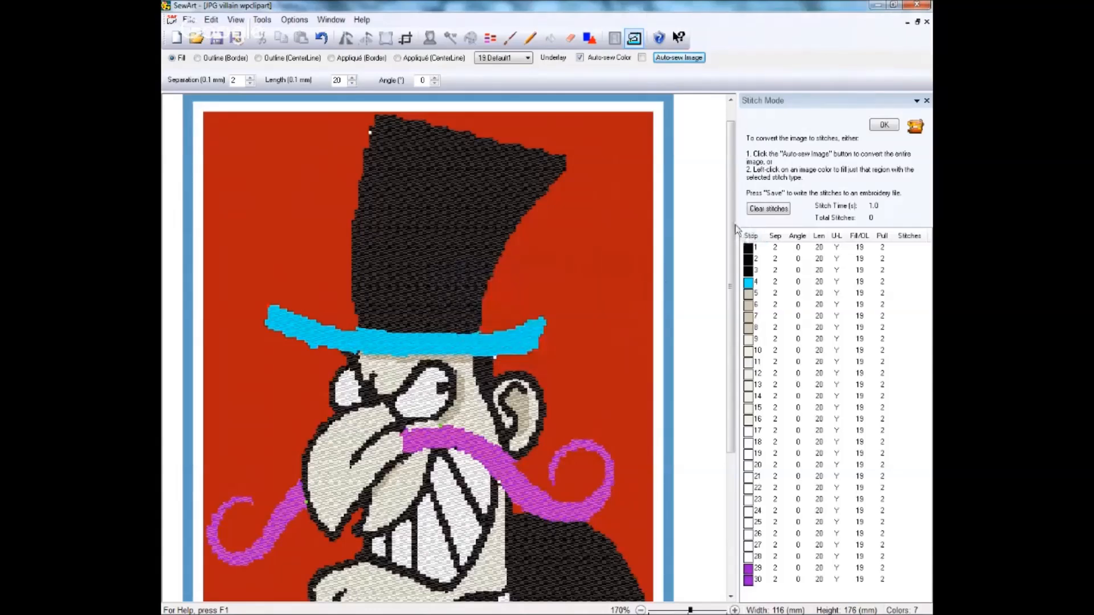
# Clear all the auto-sewn stitches from the image
pyautogui.scroll(-1, 736, 242)
pyautogui.scroll(-5, 735, 242)
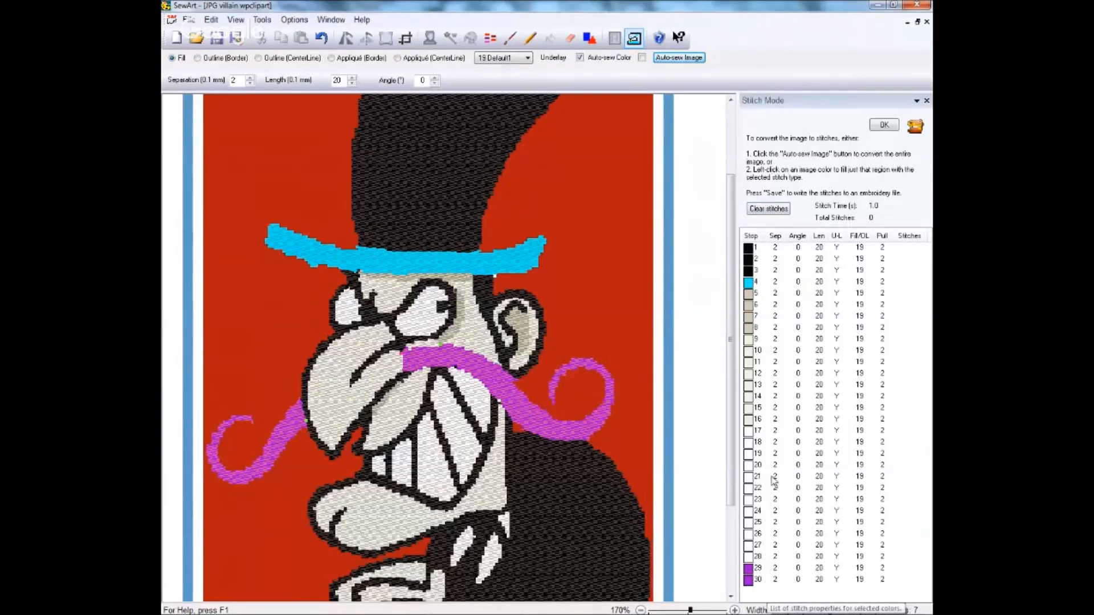
pyautogui.click(767, 211)
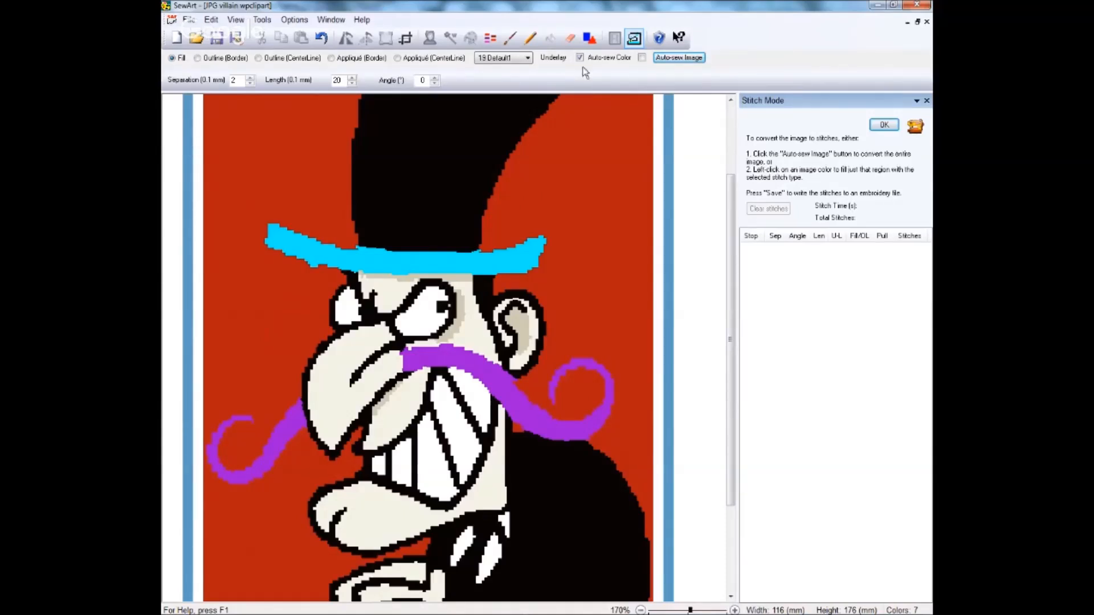
# Set the fill separation to 3 and the angle to 45°, and fill the villain's nose with stitches
pyautogui.click(641, 610)
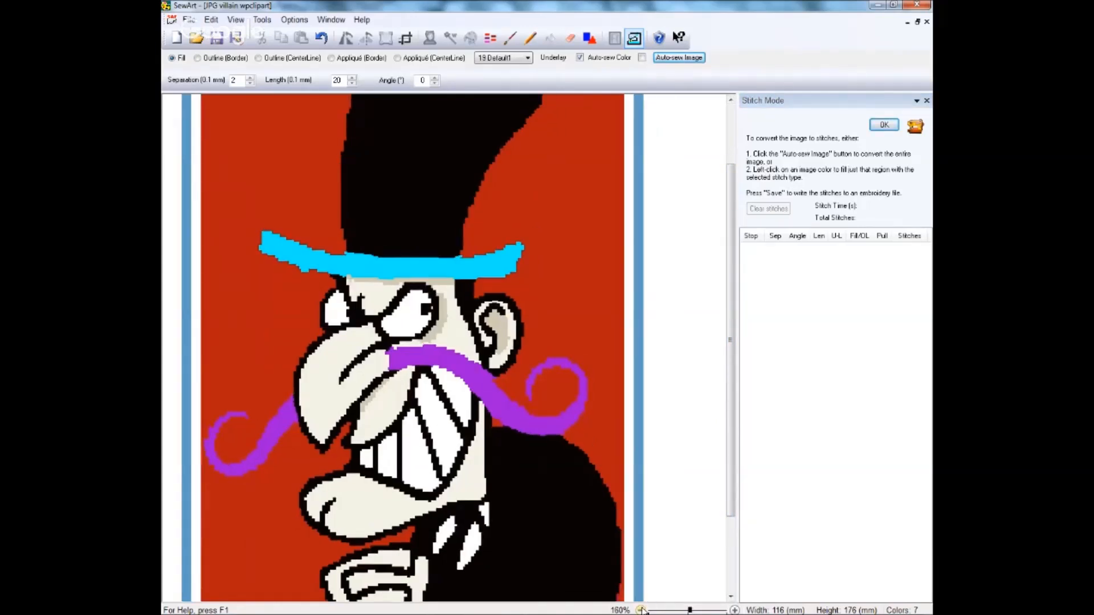
pyautogui.click(641, 610)
pyautogui.click(640, 610)
pyautogui.click(641, 610)
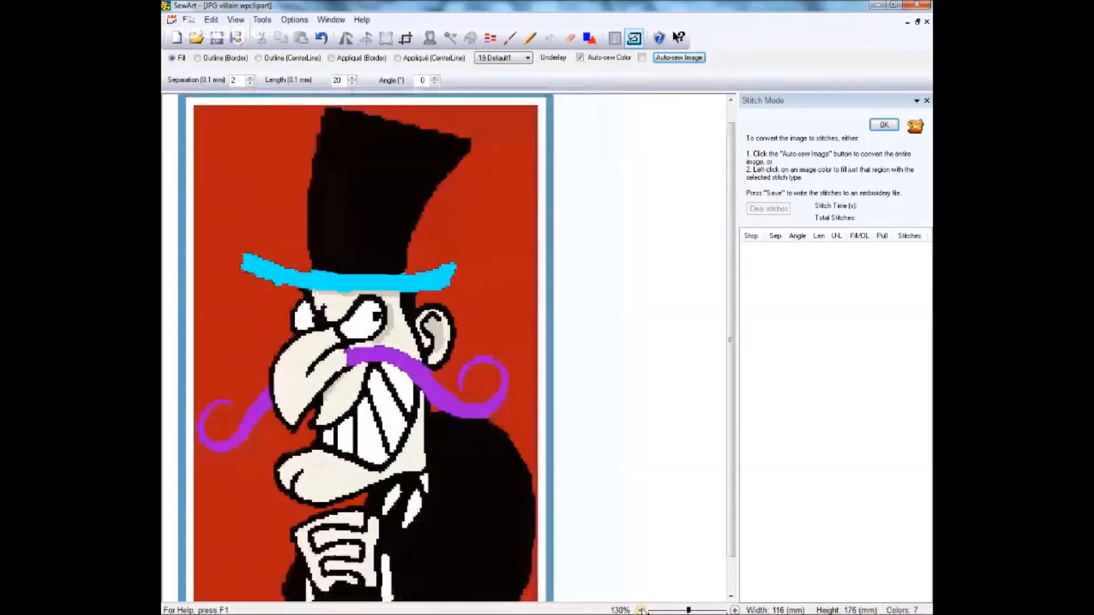
pyautogui.click(641, 610)
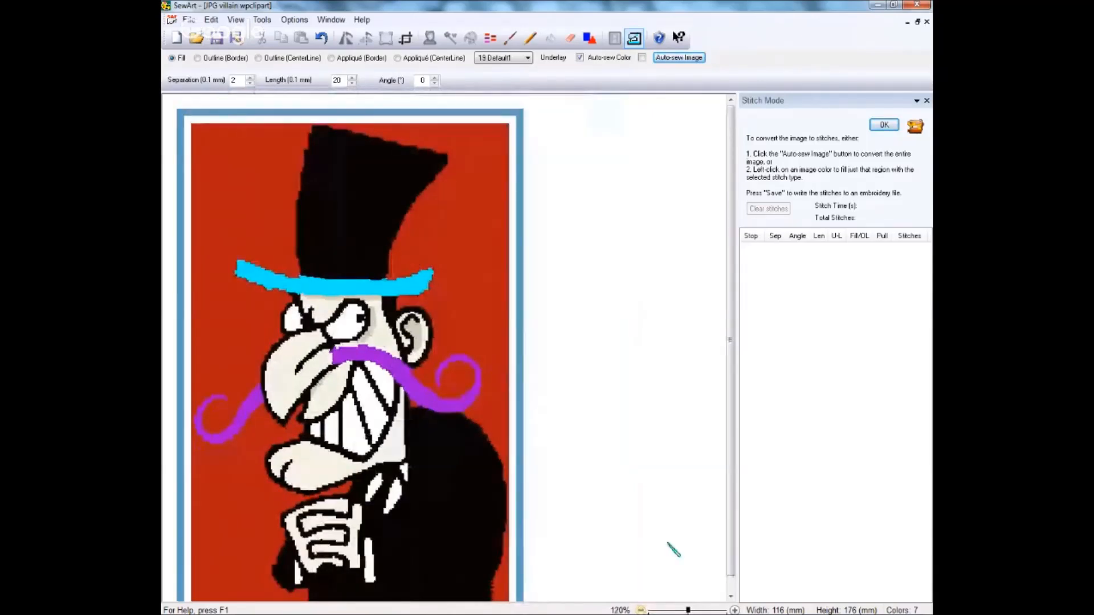
pyautogui.scroll(-2, 731, 352)
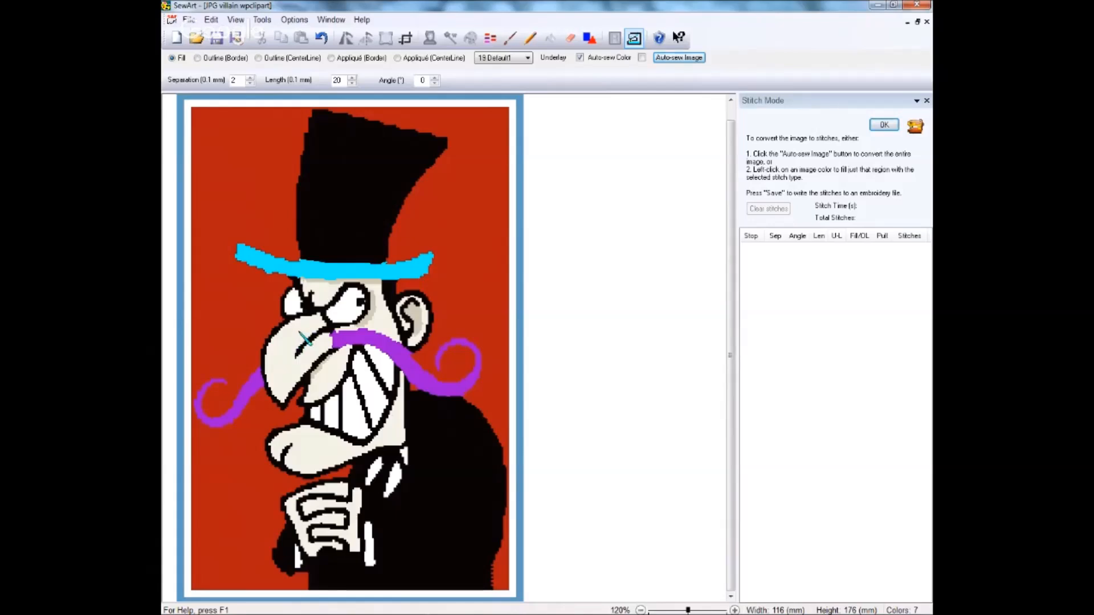
pyautogui.click(251, 78)
pyautogui.click(437, 81)
pyautogui.click(436, 81)
pyautogui.click(437, 81)
pyautogui.click(437, 81)
pyautogui.click(436, 81)
pyautogui.click(437, 81)
pyautogui.click(437, 81)
pyautogui.click(437, 81)
pyautogui.click(436, 81)
pyautogui.click(437, 81)
pyautogui.click(436, 81)
pyautogui.click(437, 81)
pyautogui.click(436, 81)
pyautogui.rightClick(437, 81)
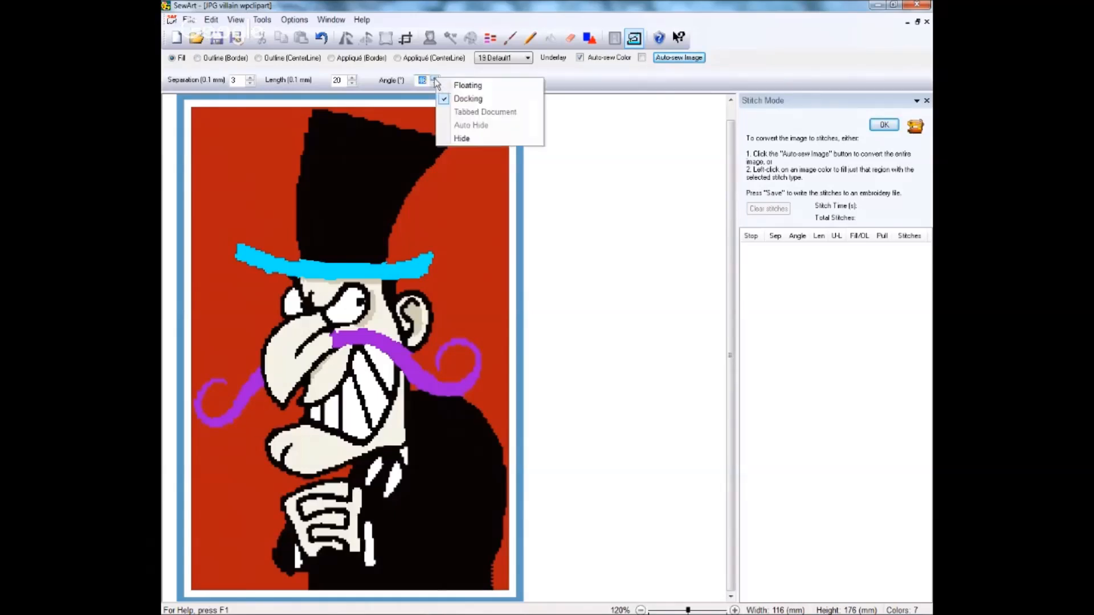
pyautogui.click(432, 85)
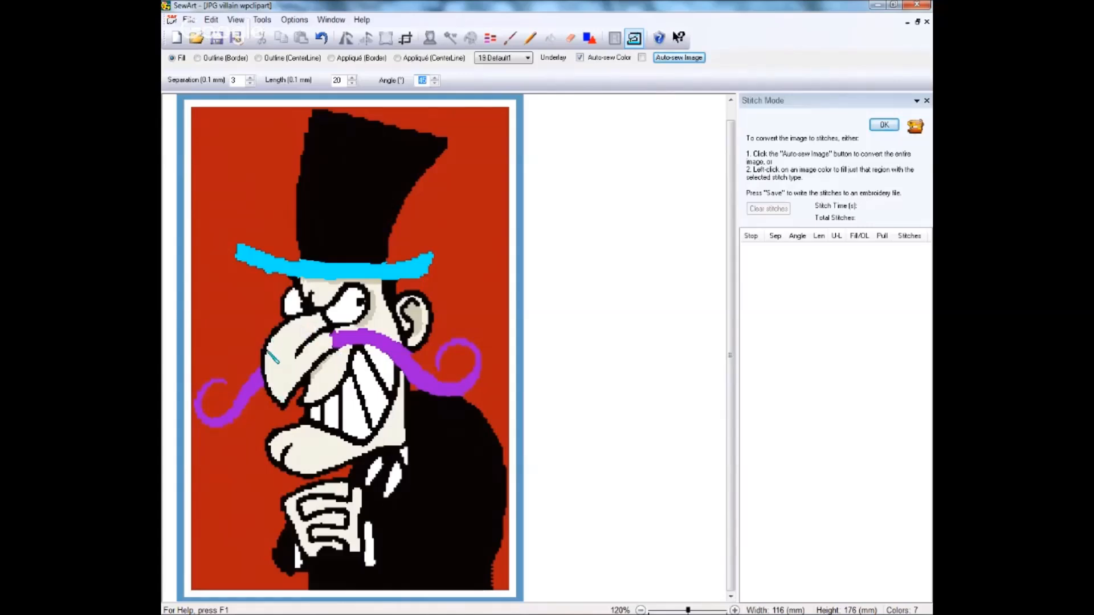
pyautogui.click(334, 349)
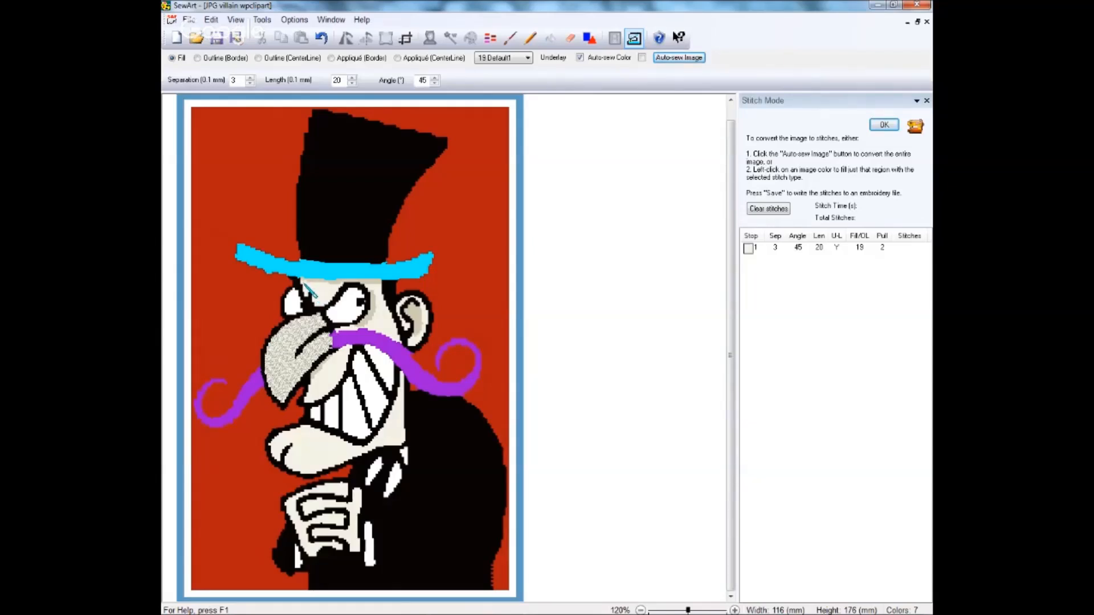
# Set the fill angle to 0° and stitch the cream areas of the forehead, the temple beside the eye, and the ear
pyautogui.click(434, 83)
pyautogui.click(434, 83)
pyautogui.click(434, 84)
pyautogui.click(435, 84)
pyautogui.click(434, 83)
pyautogui.click(434, 84)
pyautogui.click(435, 83)
pyautogui.click(434, 83)
pyautogui.click(434, 83)
pyautogui.click(434, 83)
pyautogui.click(434, 83)
pyautogui.click(434, 83)
pyautogui.click(434, 83)
pyautogui.click(434, 83)
pyautogui.click(435, 83)
pyautogui.click(434, 83)
pyautogui.click(434, 84)
pyautogui.click(435, 83)
pyautogui.click(434, 83)
pyautogui.click(311, 291)
pyautogui.click(372, 288)
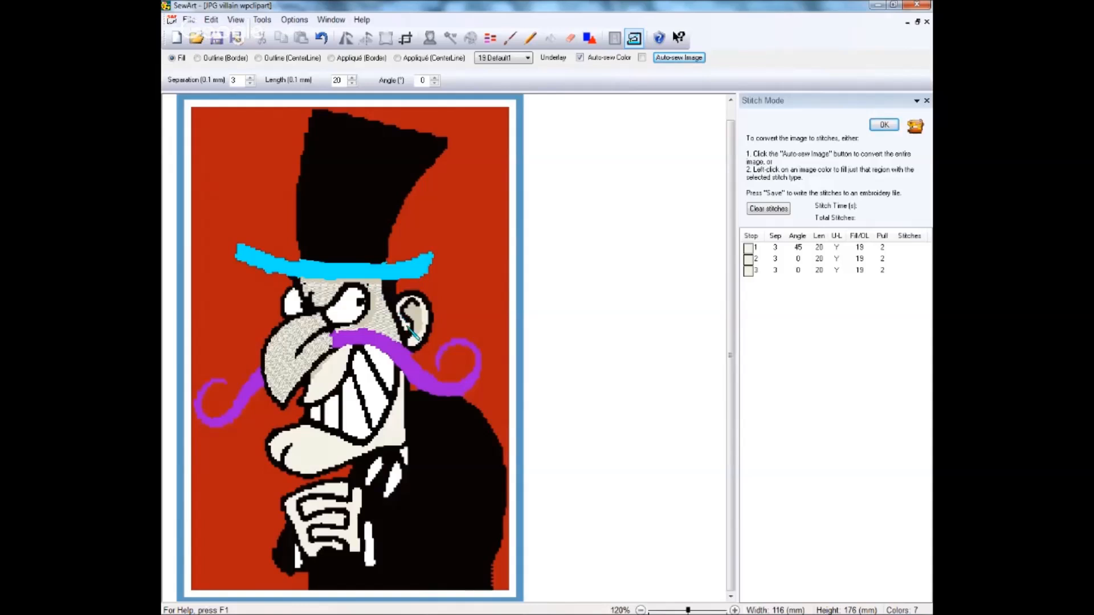
pyautogui.click(409, 329)
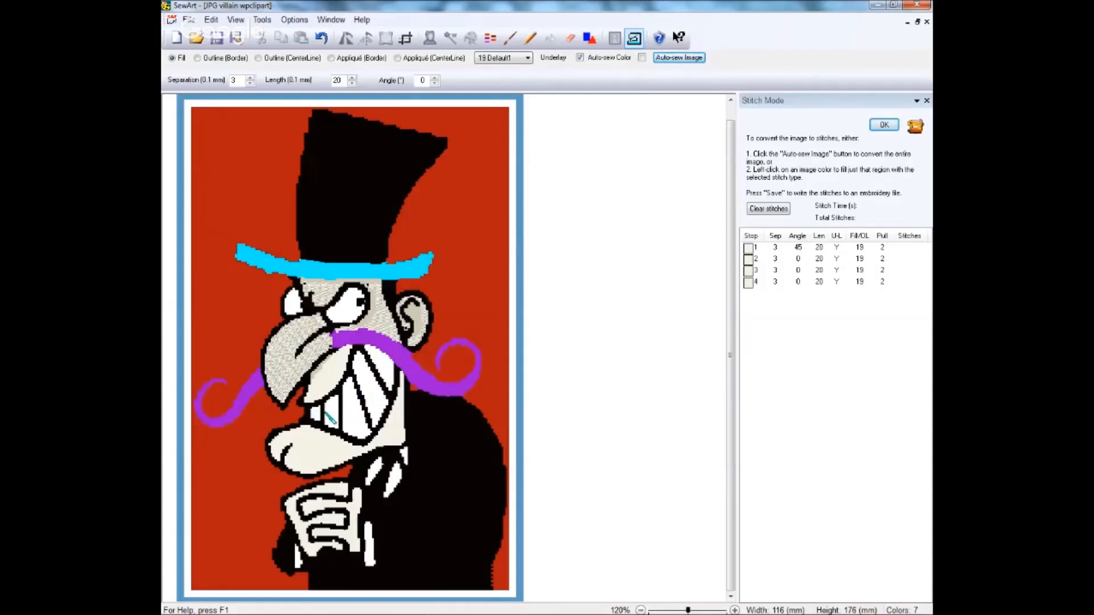
# Stitch the remaining cream areas of the upper lip, the jaw and chin, and the hand at 0°
pyautogui.click(342, 355)
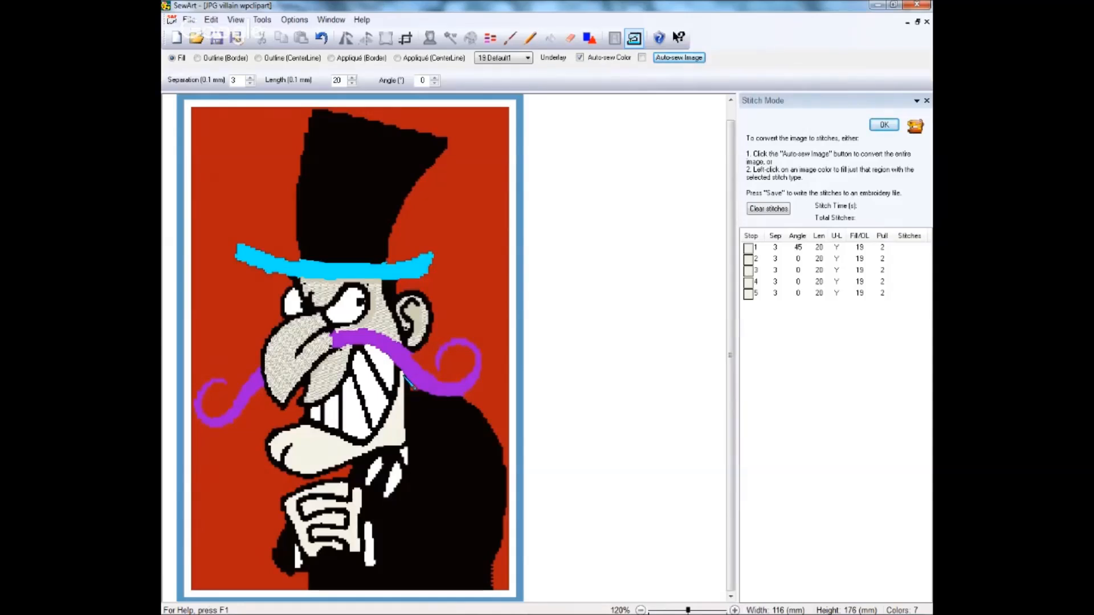
pyautogui.click(408, 381)
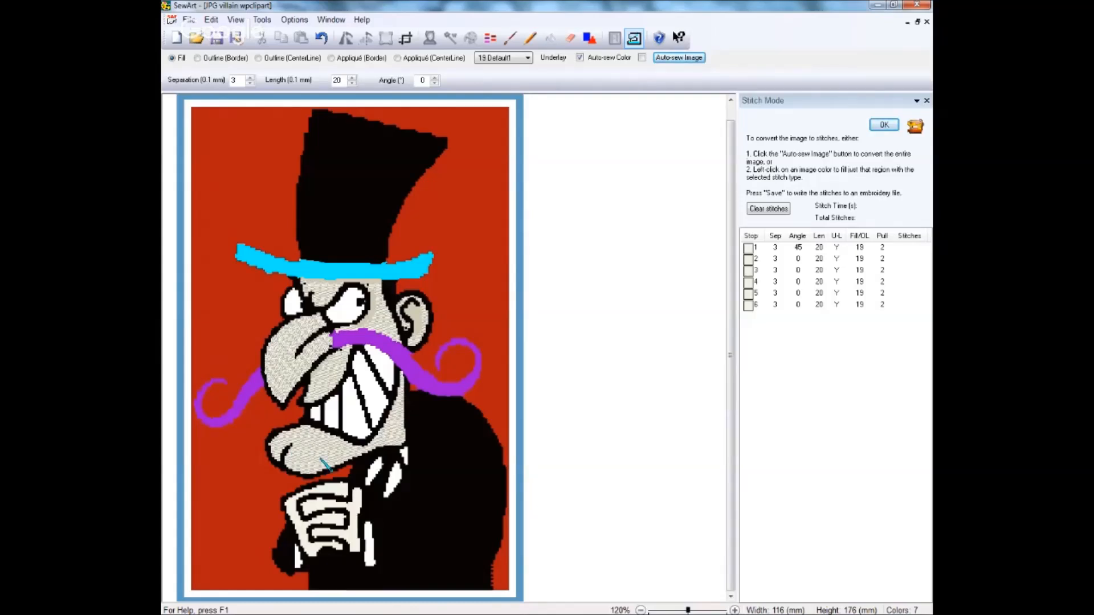
pyautogui.click(346, 486)
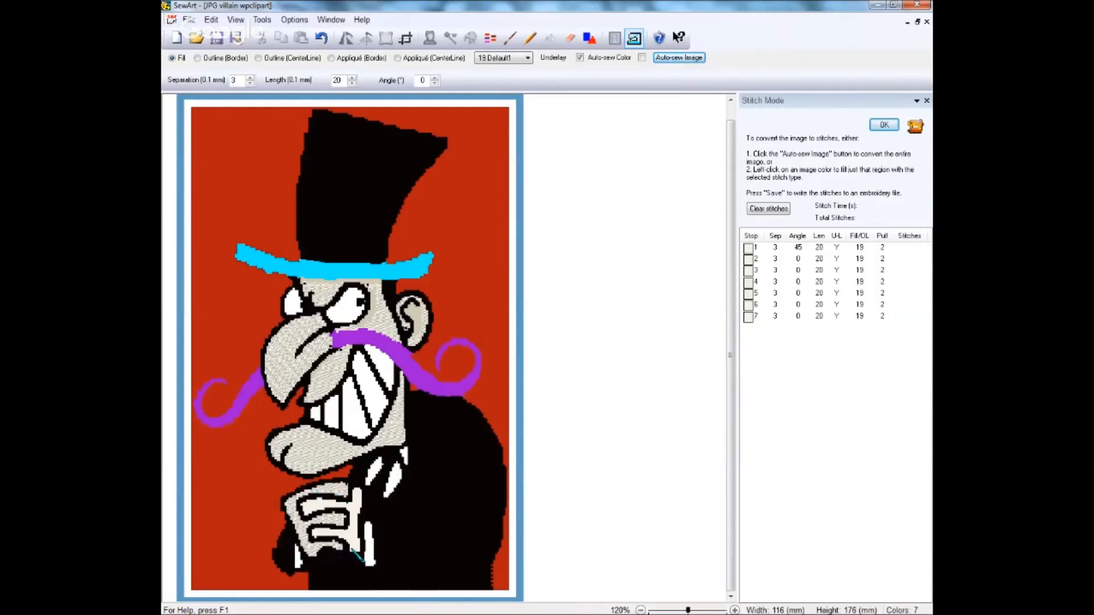
pyautogui.click(357, 556)
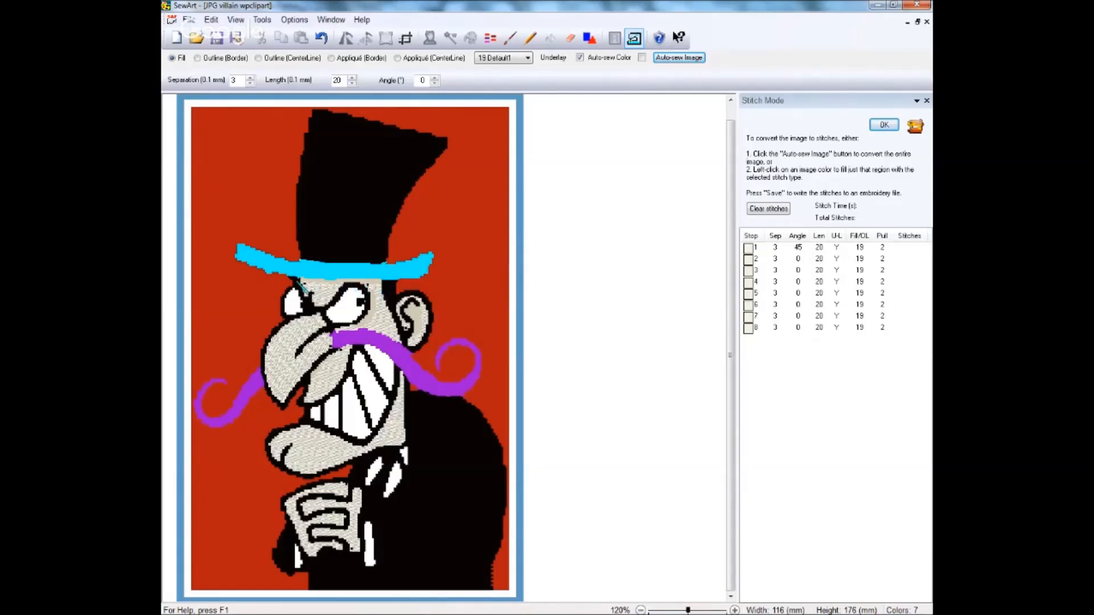
# Stitch the tan shading patches on the forehead, beside the eye, in the ear and on the lip, plus both eye whites, at 0°
pyautogui.click(301, 280)
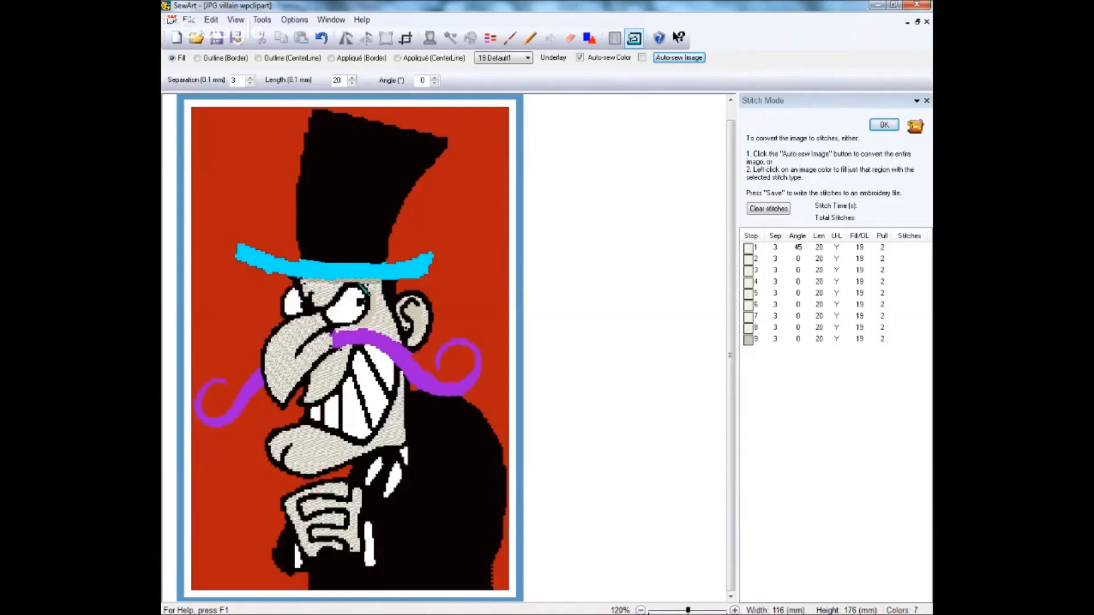
pyautogui.click(377, 300)
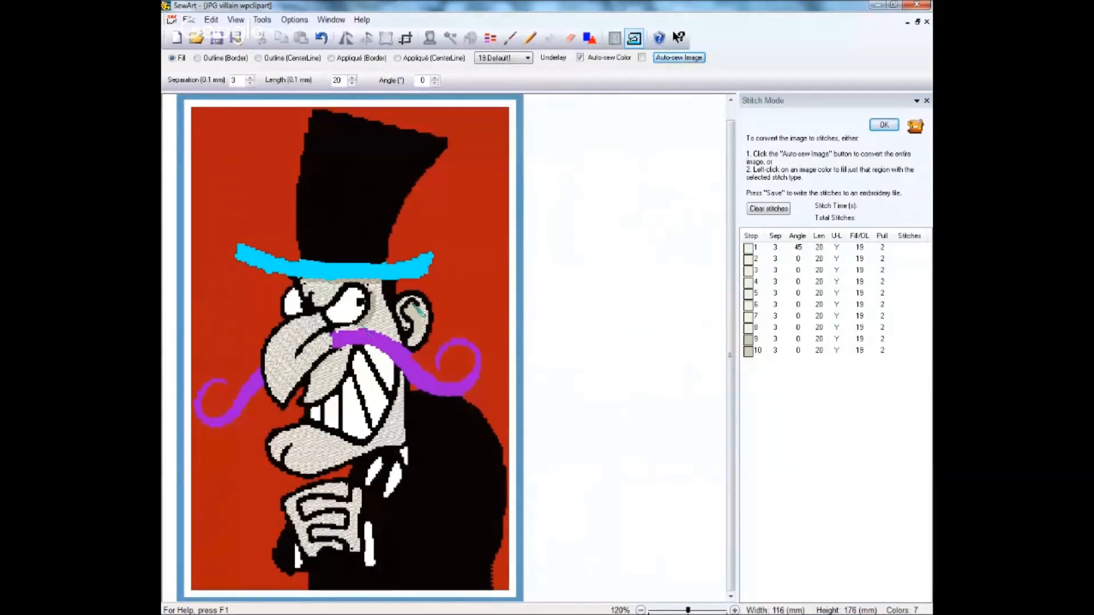
pyautogui.click(417, 311)
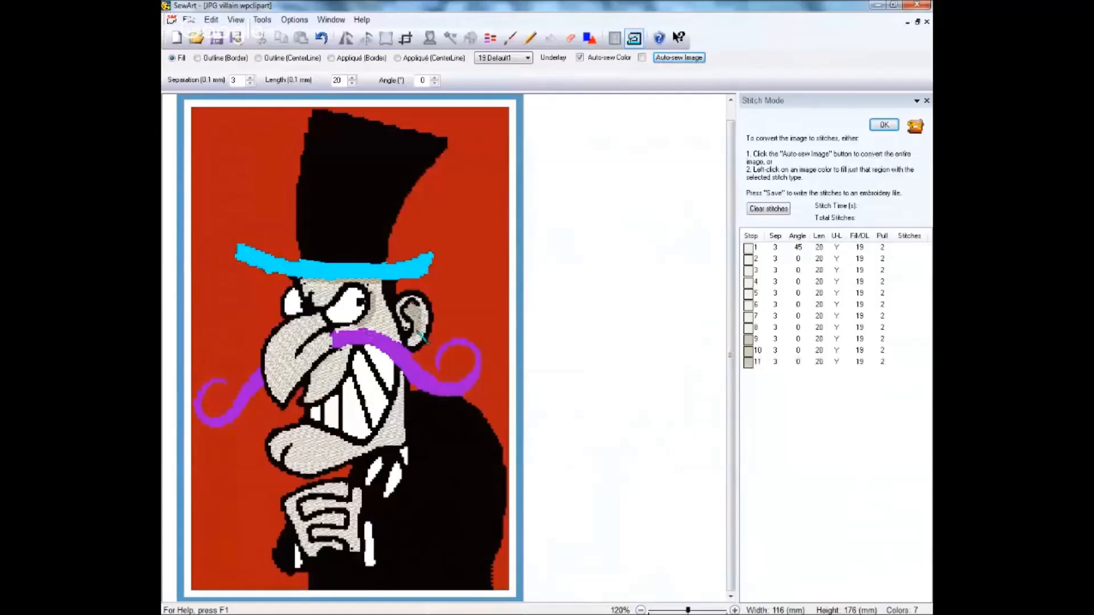
pyautogui.click(339, 368)
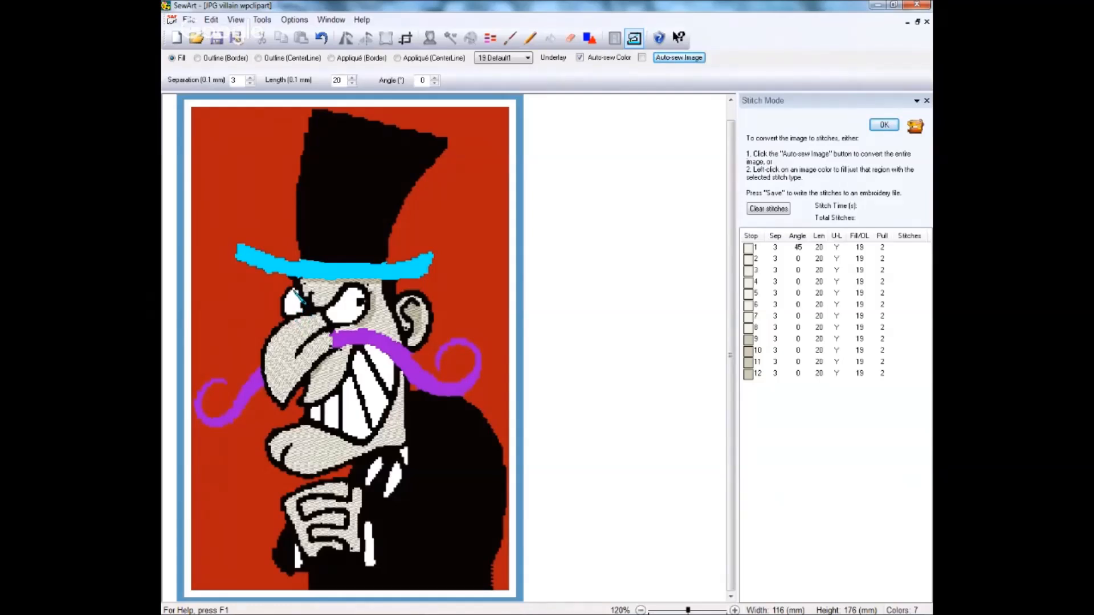
pyautogui.click(297, 296)
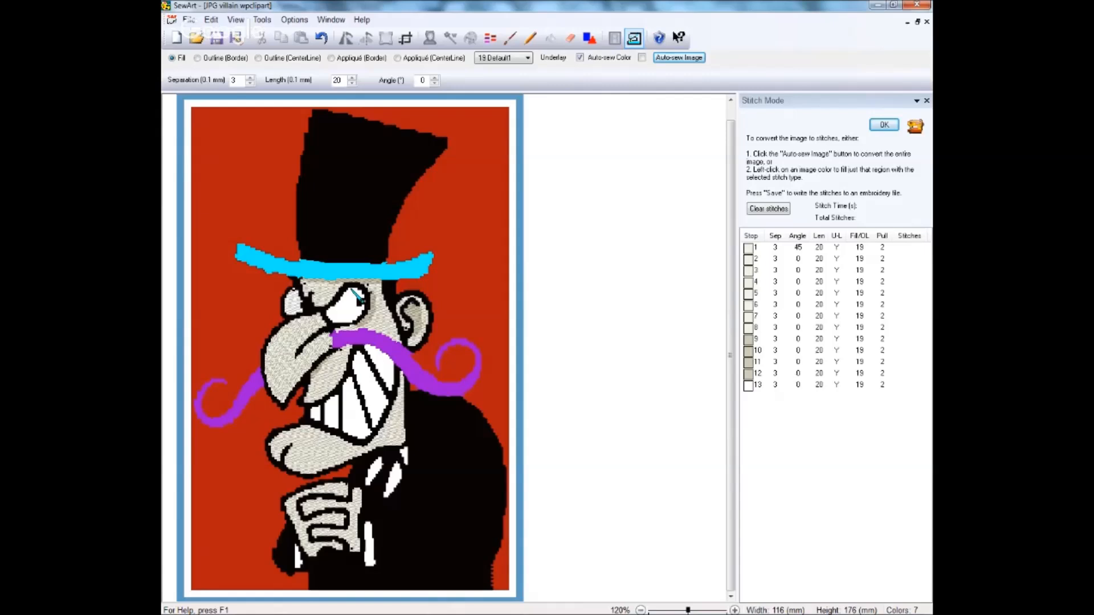
pyautogui.click(353, 291)
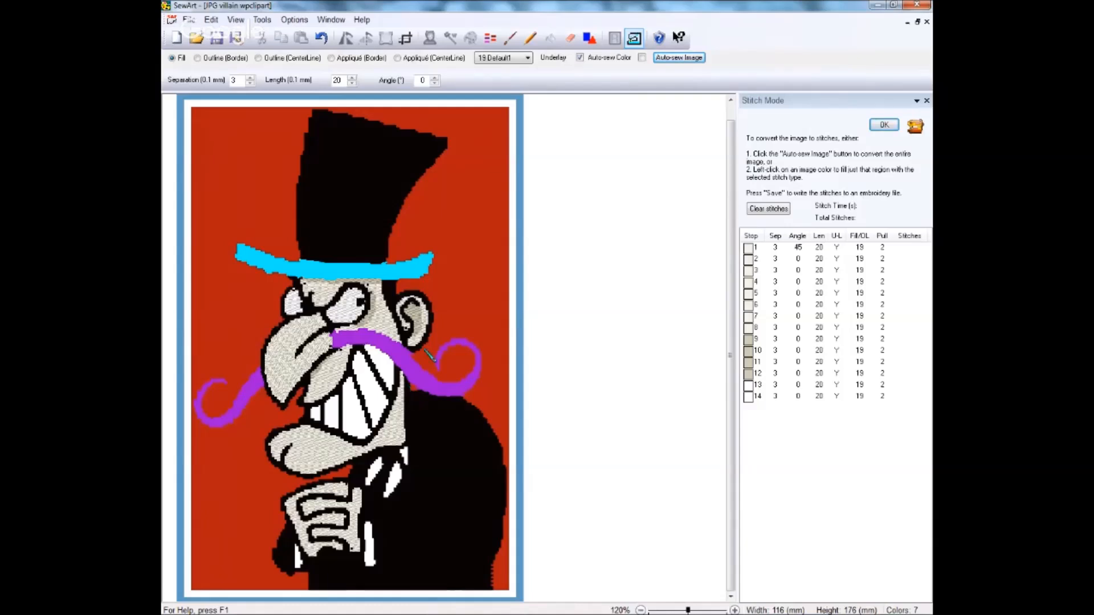
# Set the fill angle to 90° and stitch the two narrow upright front teeth
pyautogui.click(435, 78)
pyautogui.click(434, 78)
pyautogui.click(434, 78)
pyautogui.click(435, 78)
pyautogui.click(435, 78)
pyautogui.click(435, 79)
pyautogui.click(435, 79)
pyautogui.click(435, 78)
pyautogui.click(434, 78)
pyautogui.click(435, 79)
pyautogui.click(435, 79)
pyautogui.click(313, 411)
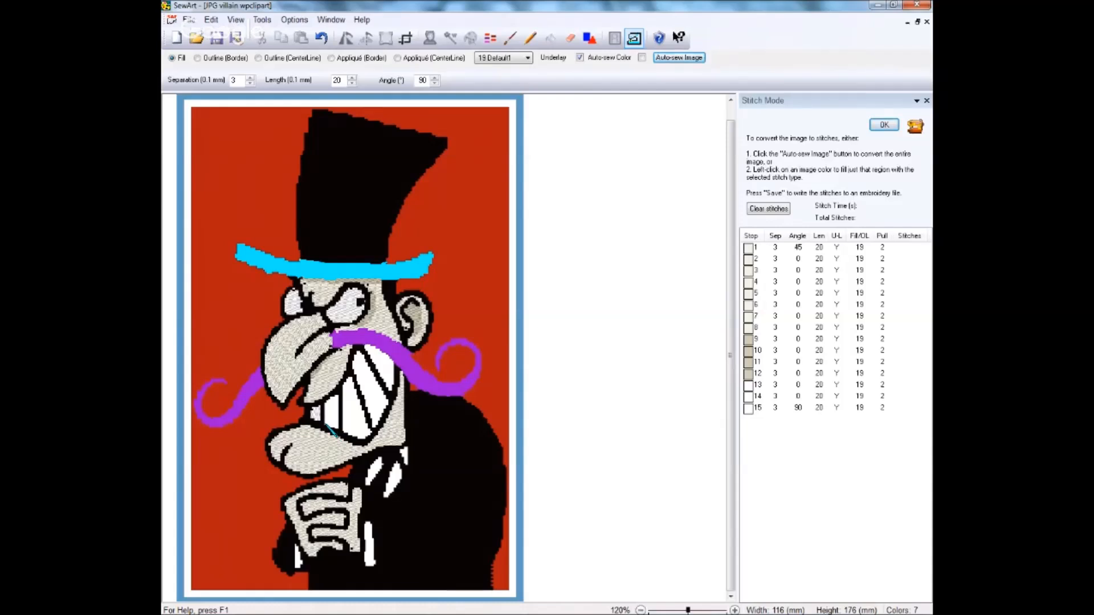
pyautogui.click(328, 427)
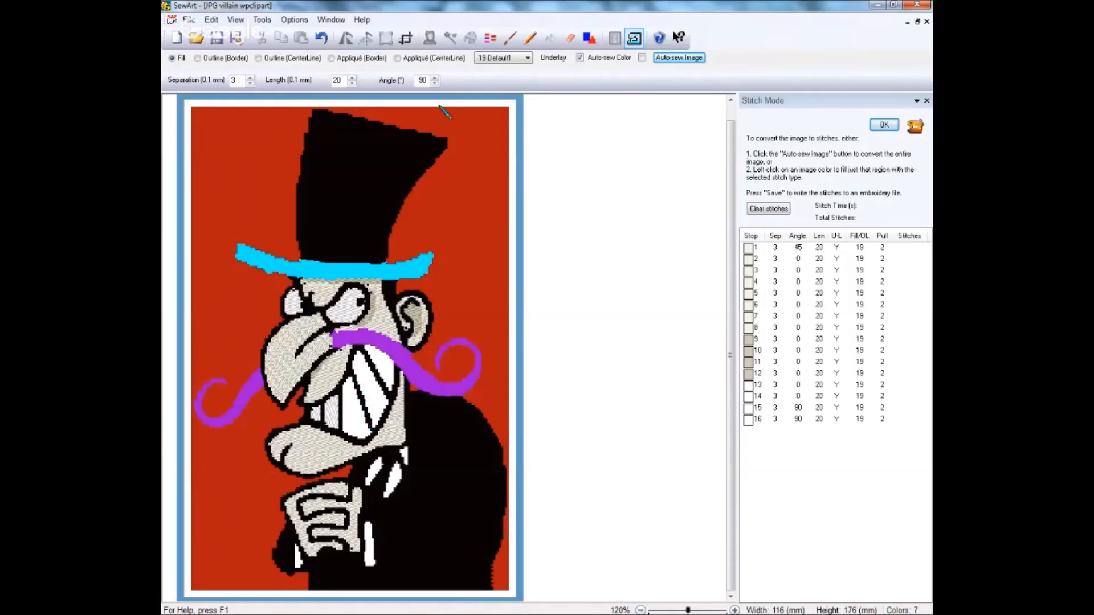
# Set the fill angle to -67° and stitch the wider tooth beside the two upright ones
pyautogui.click(434, 83)
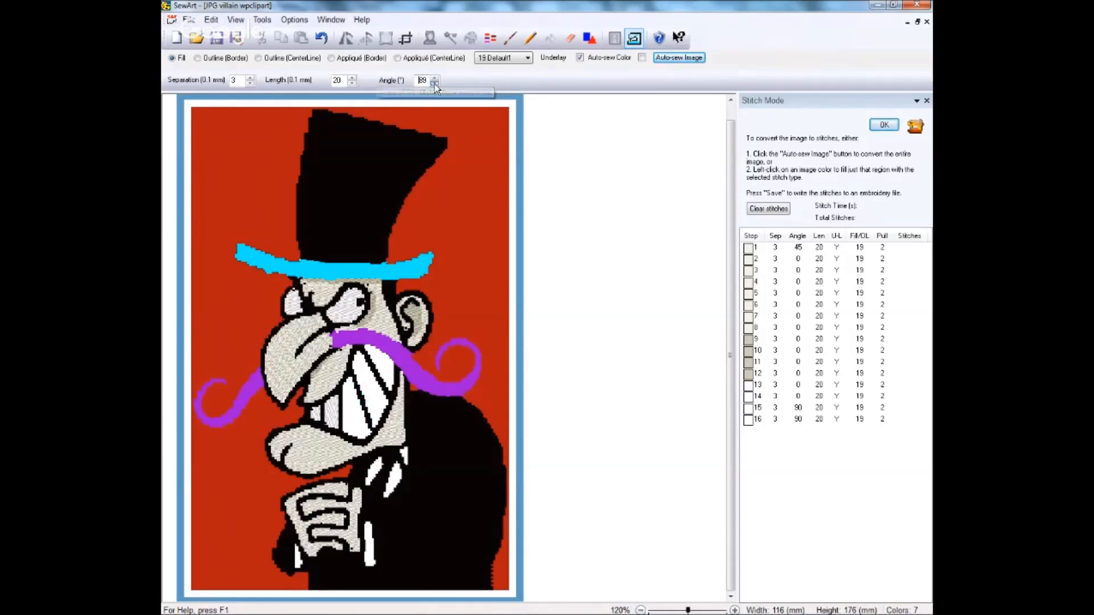
pyautogui.click(435, 83)
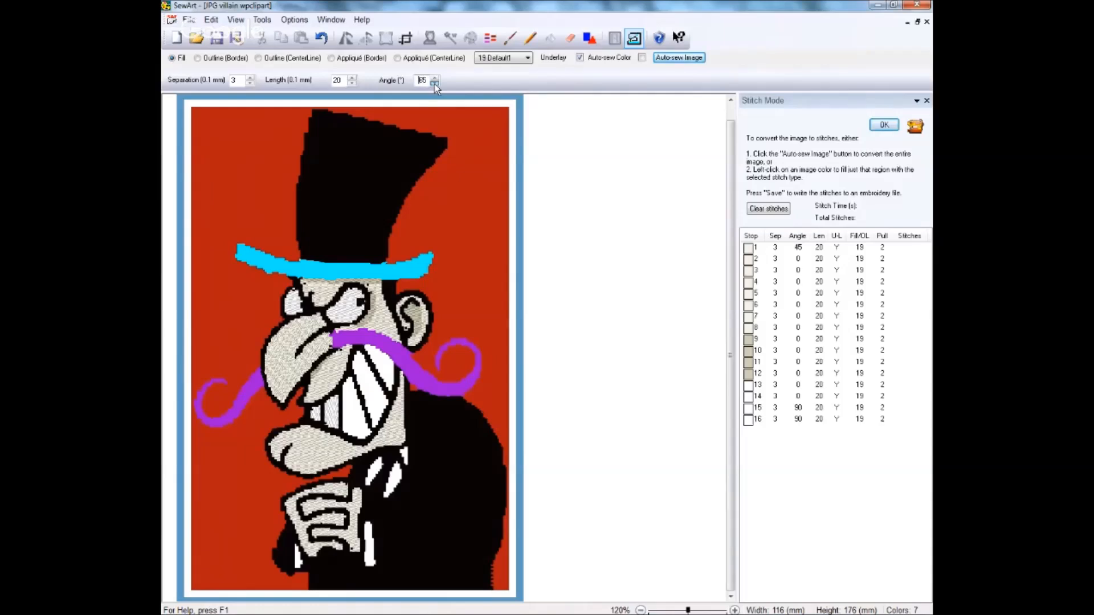
pyautogui.click(434, 84)
pyautogui.click(434, 84)
pyautogui.click(435, 83)
pyautogui.moveTo(357, 400); pyautogui.dragTo(358, 401)
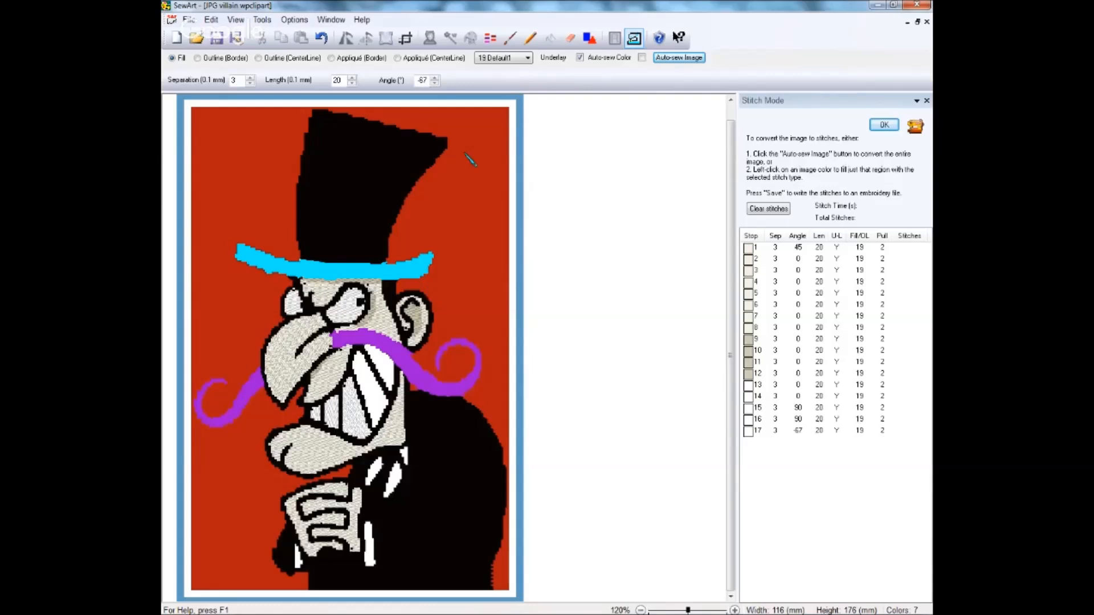
# Set the fill angle to -45° and stitch the remaining slanted teeth and the small white collar piece under the jaw
pyautogui.click(436, 79)
pyautogui.click(377, 428)
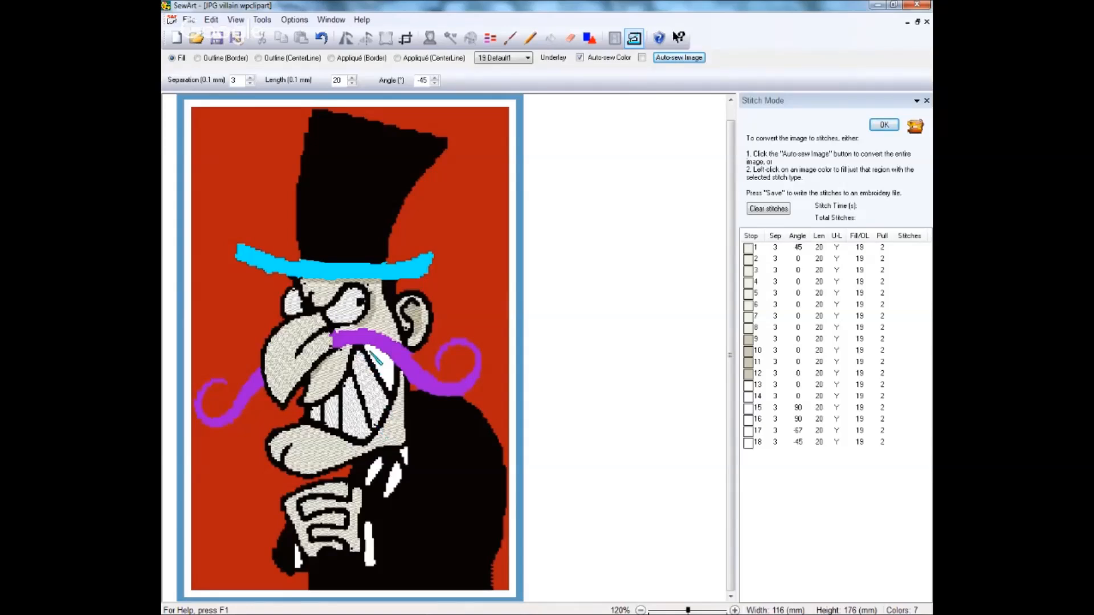
pyautogui.click(395, 395)
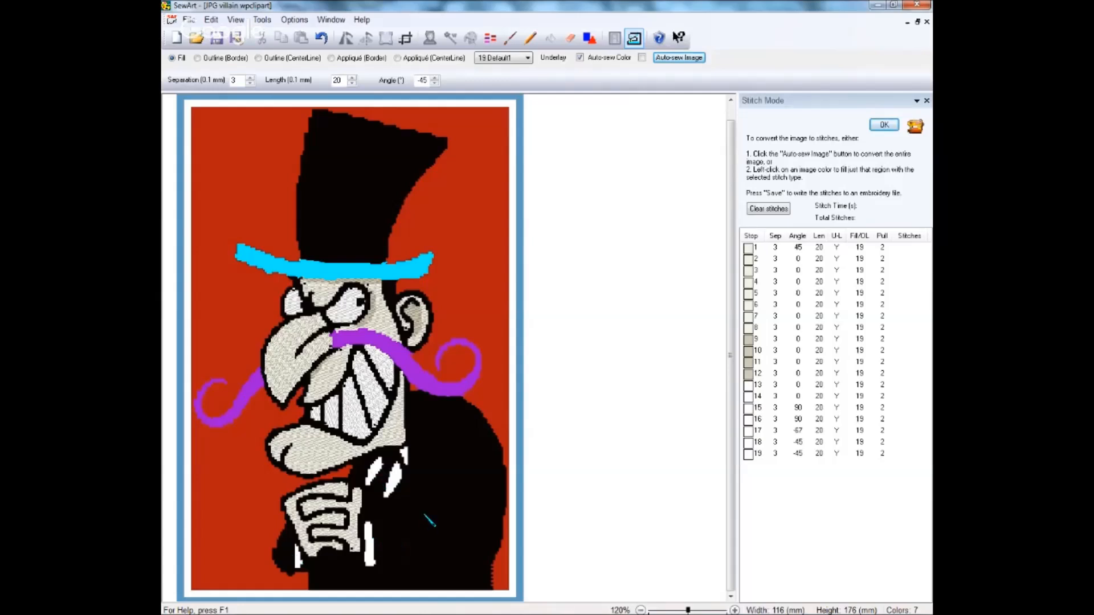
pyautogui.click(406, 450)
# Set the fill angle to 60° and stitch the two slanted white collar shapes below the chin
pyautogui.click(435, 78)
pyautogui.click(435, 78)
pyautogui.click(434, 78)
pyautogui.click(435, 78)
pyautogui.click(434, 78)
pyautogui.click(434, 78)
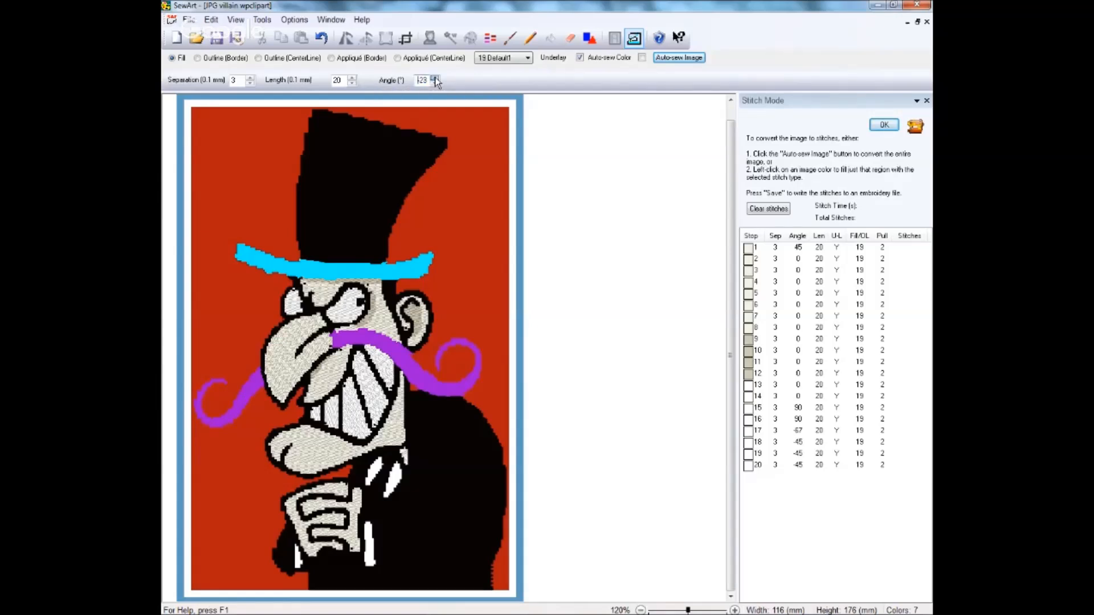
pyautogui.click(435, 78)
pyautogui.click(435, 78)
pyautogui.click(435, 78)
pyautogui.click(435, 79)
pyautogui.click(435, 78)
pyautogui.click(435, 78)
pyautogui.click(435, 78)
pyautogui.click(402, 476)
pyautogui.click(383, 472)
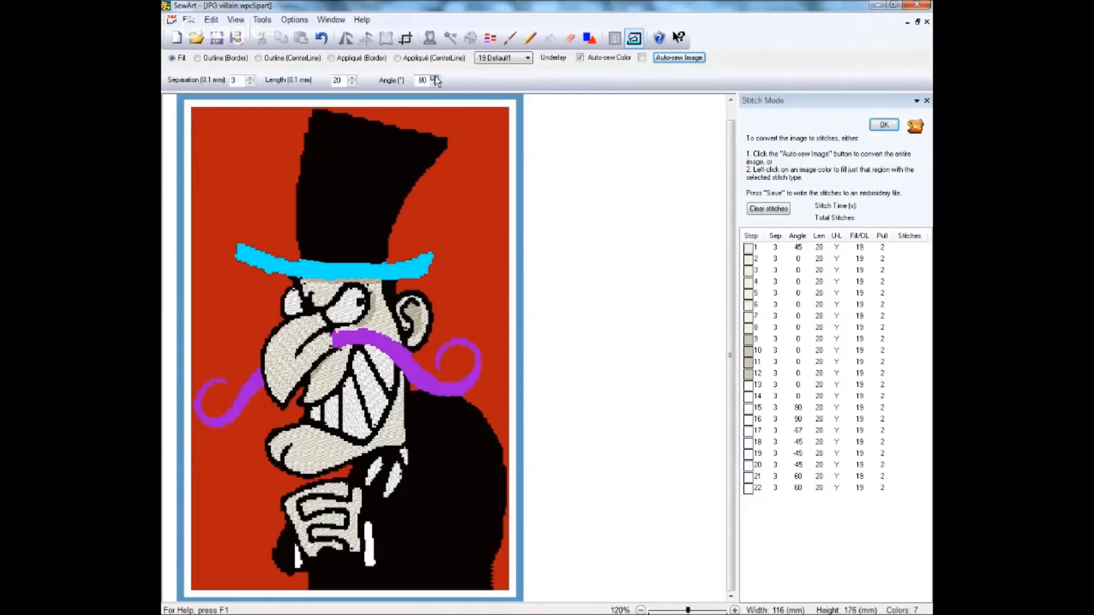
# Stitch the two white cuff strips beside the hand and the cyan hat brim with a 90° fill angle
pyautogui.click(371, 529)
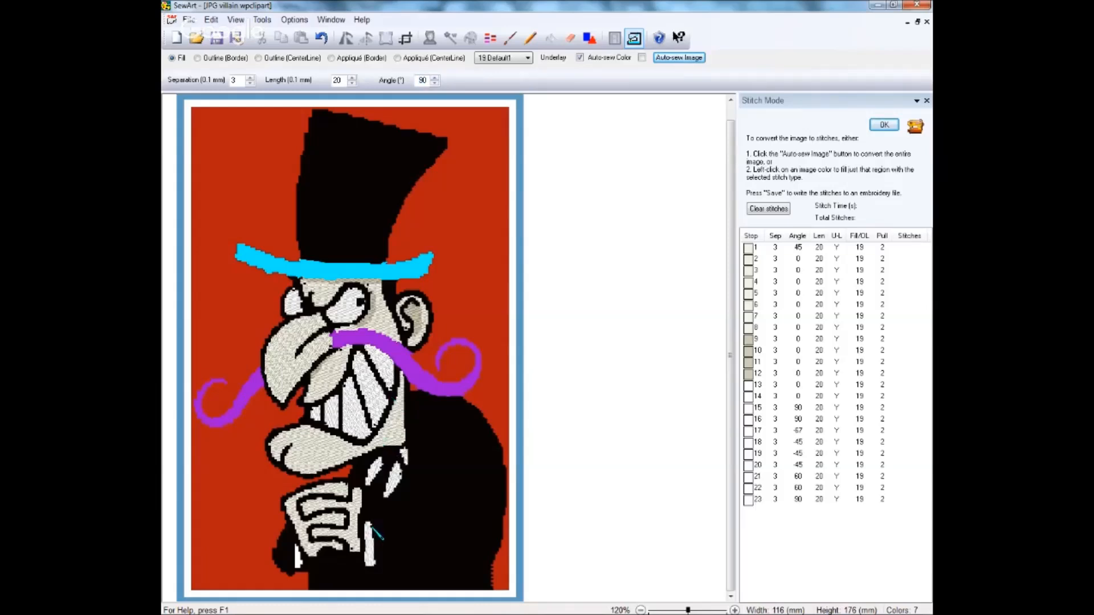
pyautogui.click(299, 558)
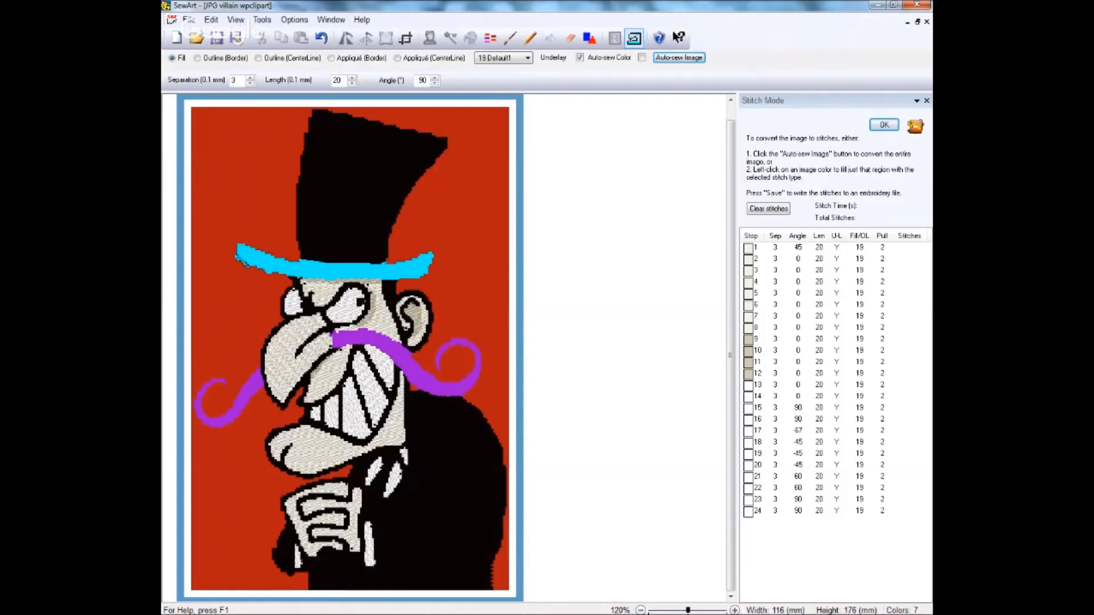
pyautogui.click(242, 261)
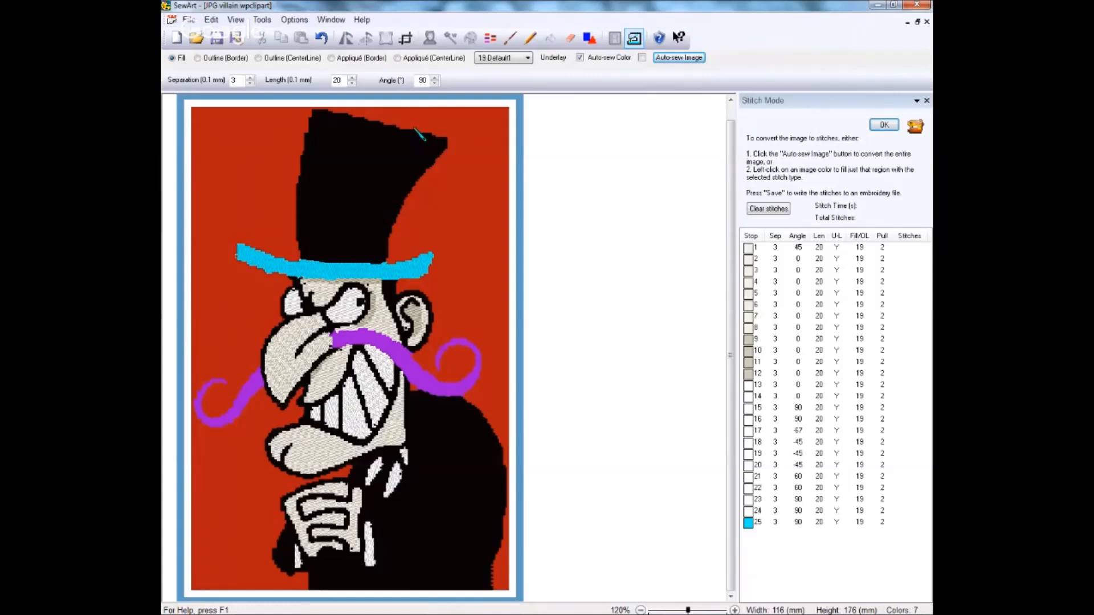
# Stitch the black hat crown with separation 2, a 0° fill angle and the zigzag2 fill pattern
pyautogui.click(435, 83)
pyautogui.click(435, 84)
pyautogui.click(435, 83)
pyautogui.click(435, 83)
pyautogui.click(435, 83)
pyautogui.click(172, 58)
pyautogui.click(512, 59)
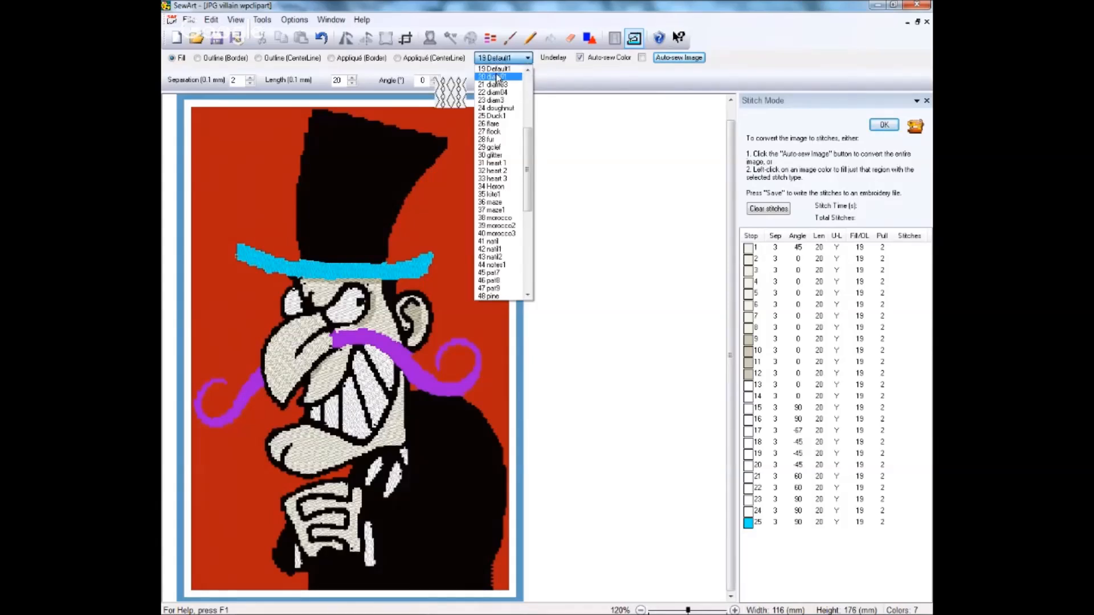
pyautogui.click(528, 272)
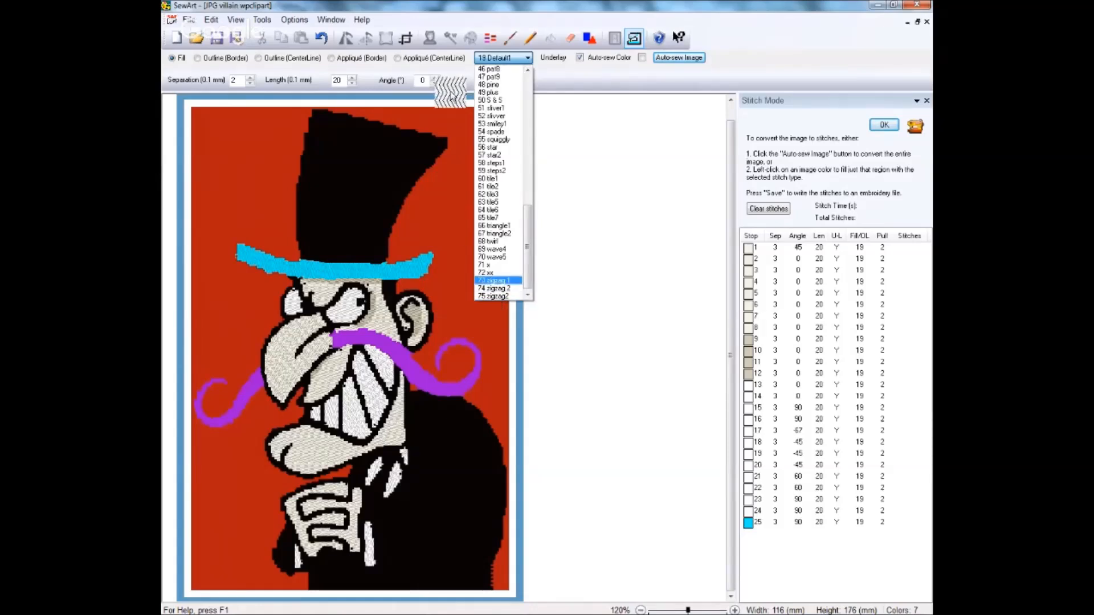
pyautogui.click(493, 298)
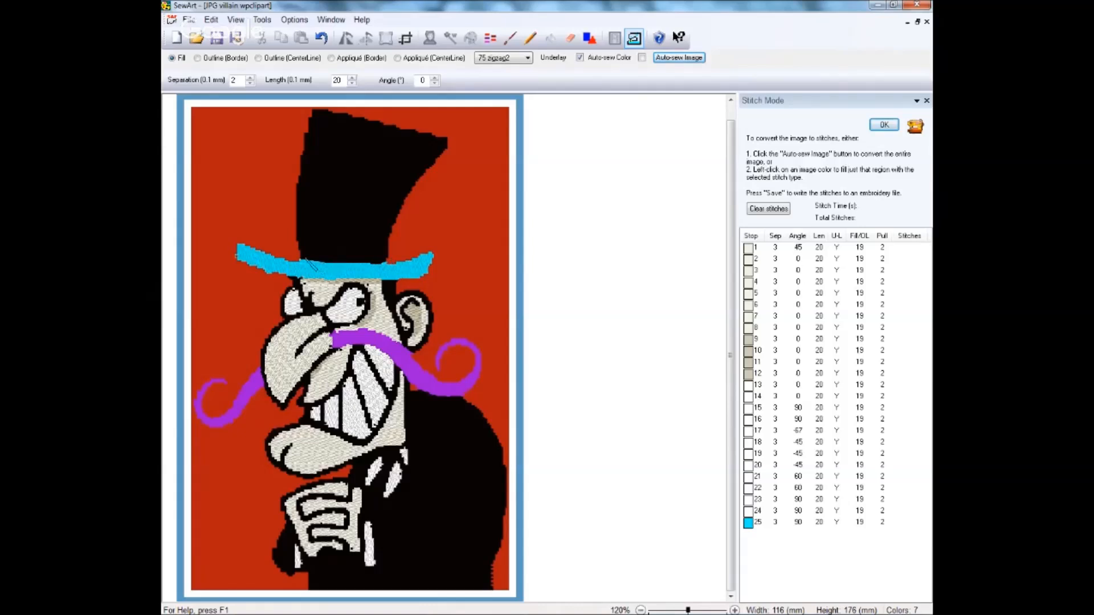
pyautogui.click(302, 257)
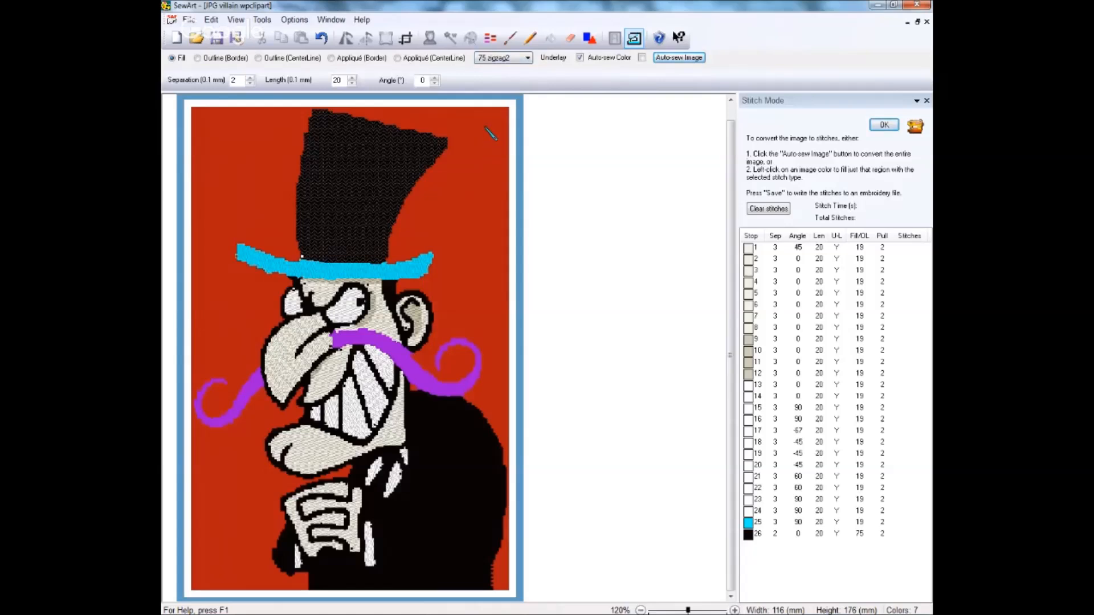
# Switch the fill pattern back to Default1 and stitch the black coat together with the connected face and hand outlines
pyautogui.click(528, 58)
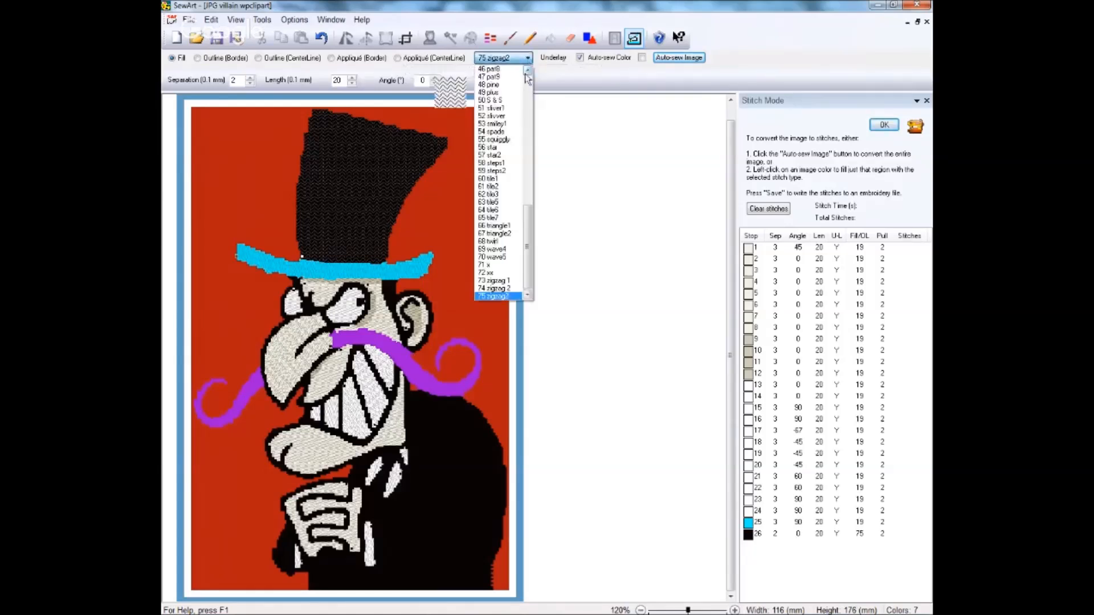
pyautogui.click(528, 80)
pyautogui.click(495, 85)
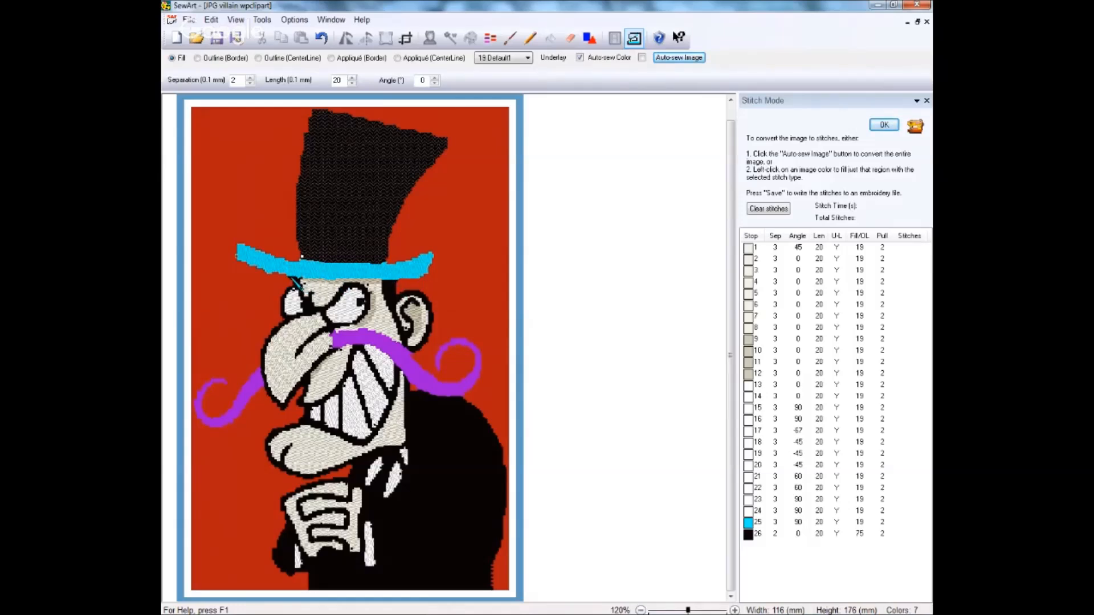
pyautogui.click(292, 278)
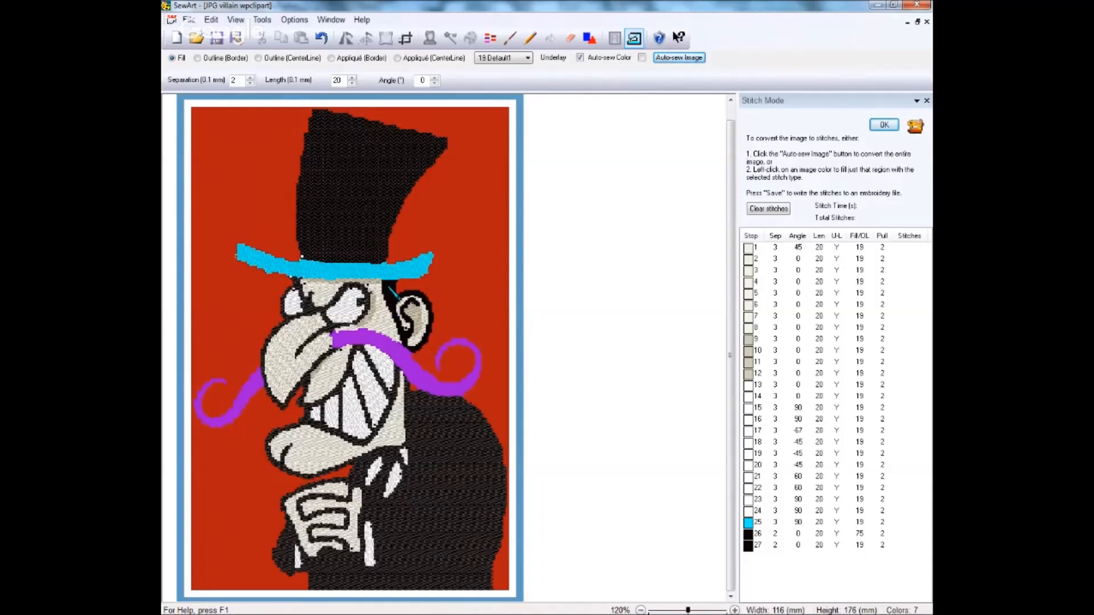
# Undo the last image change and delete stitch stop 27, the black coat and outlines
pyautogui.click(322, 39)
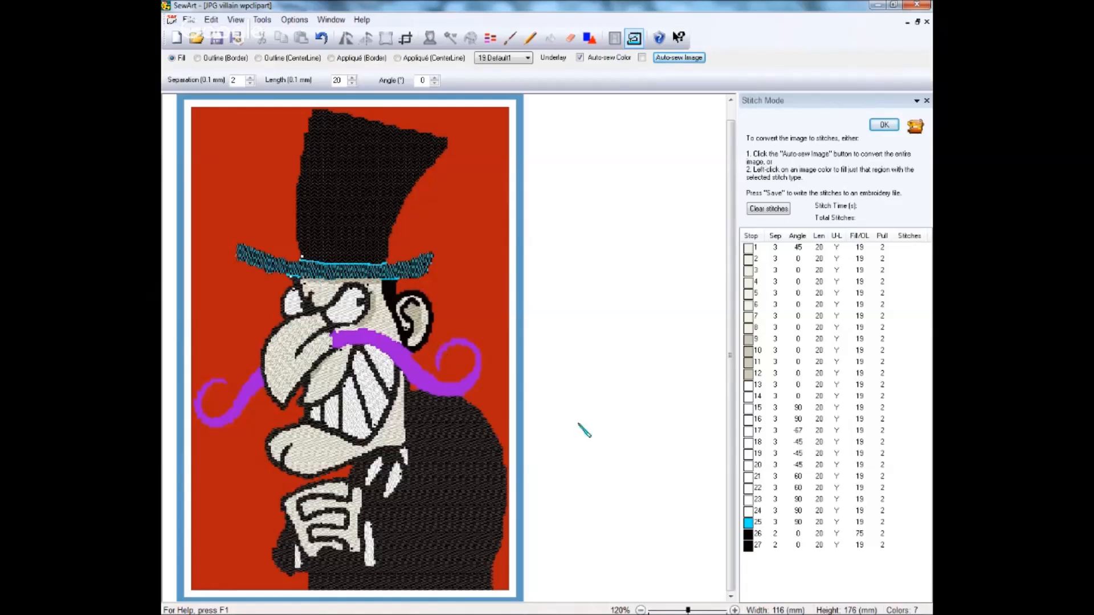
pyautogui.rightClick(750, 547)
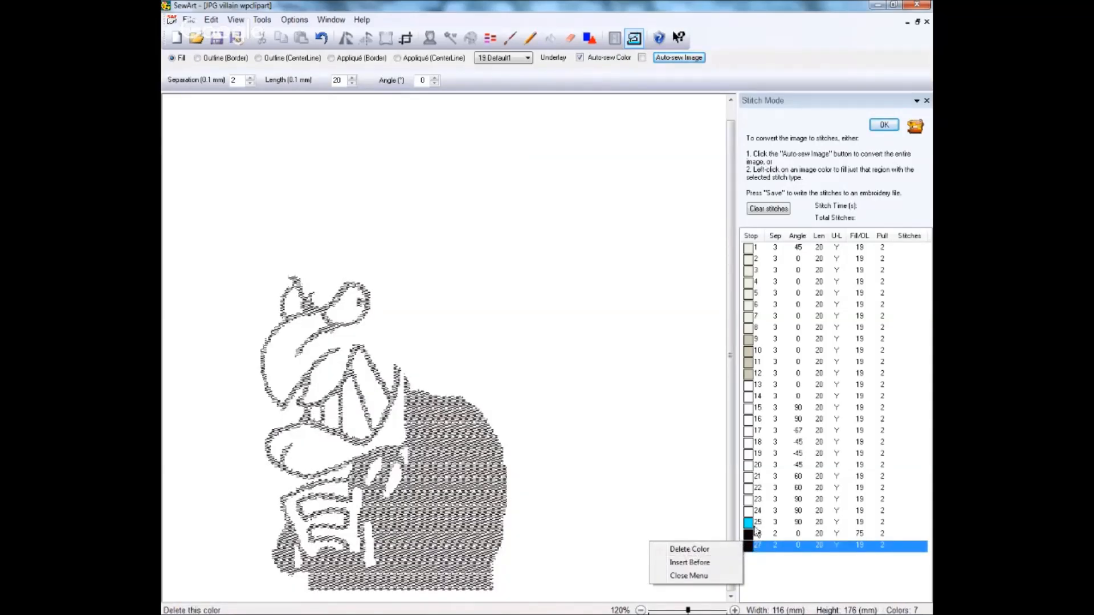
pyautogui.rightClick(751, 375)
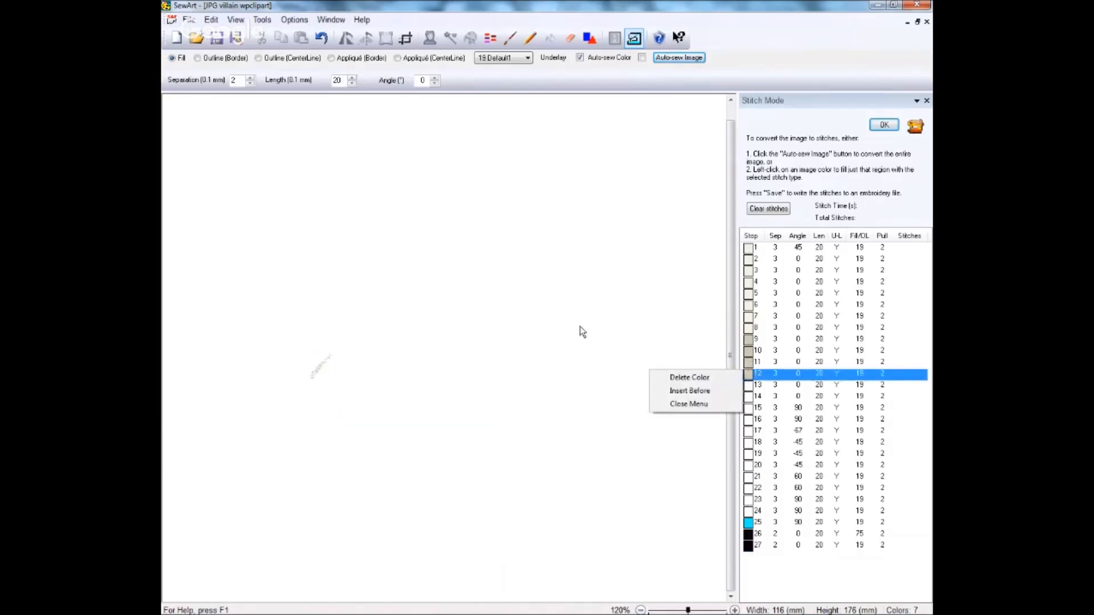
pyautogui.rightClick(747, 352)
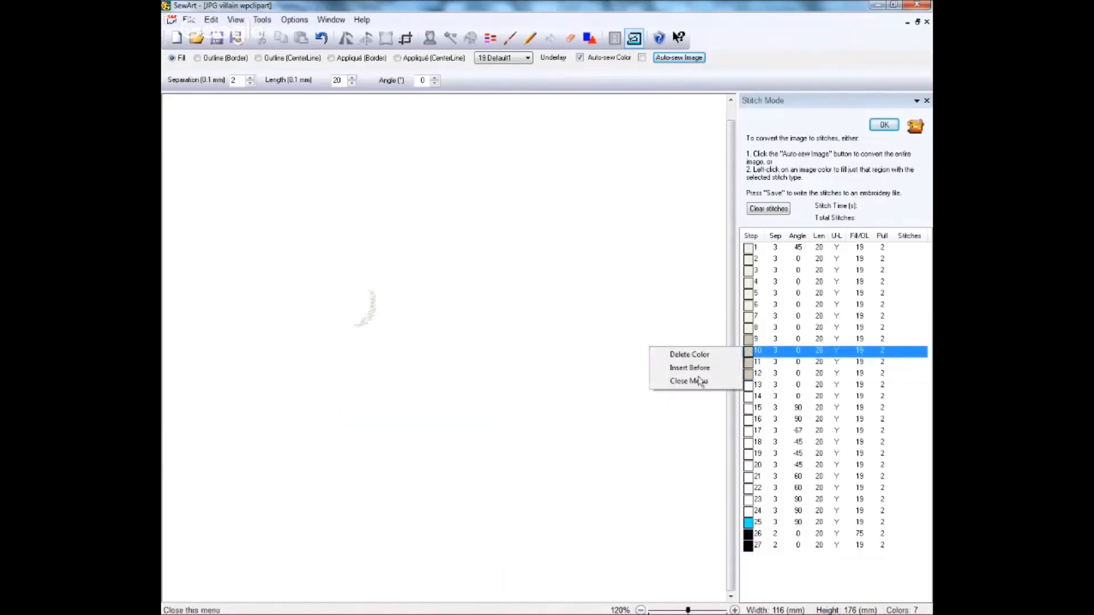
pyautogui.click(753, 550)
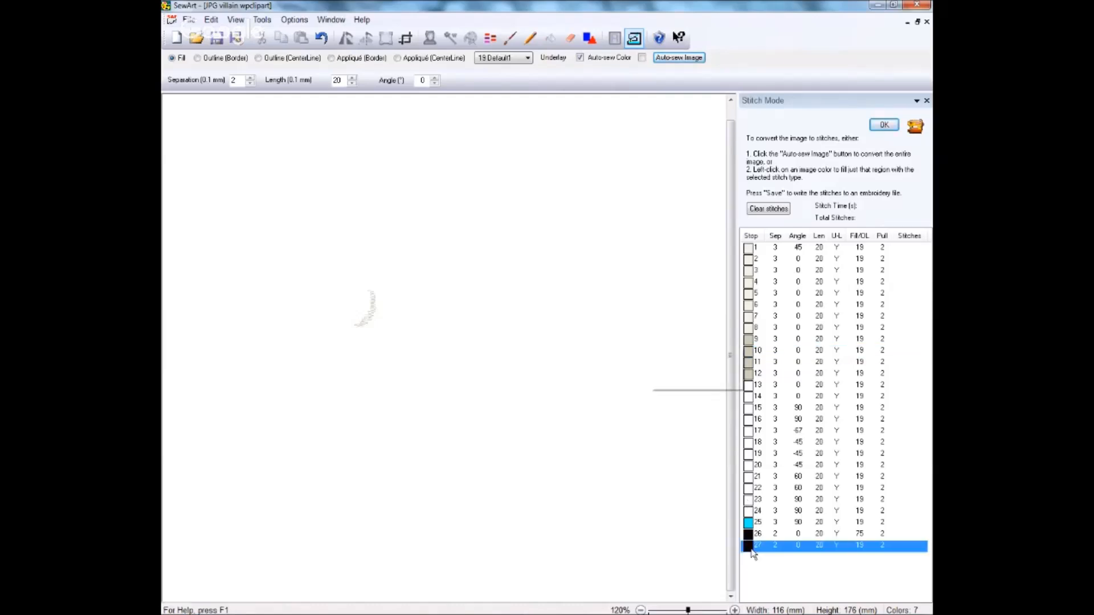
pyautogui.rightClick(753, 551)
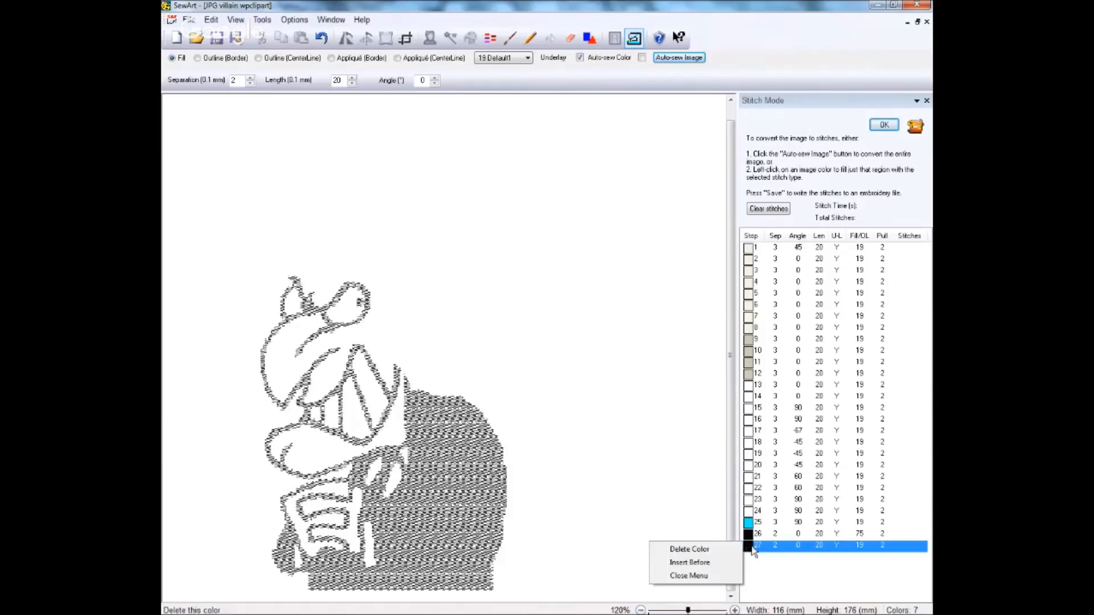
pyautogui.click(684, 552)
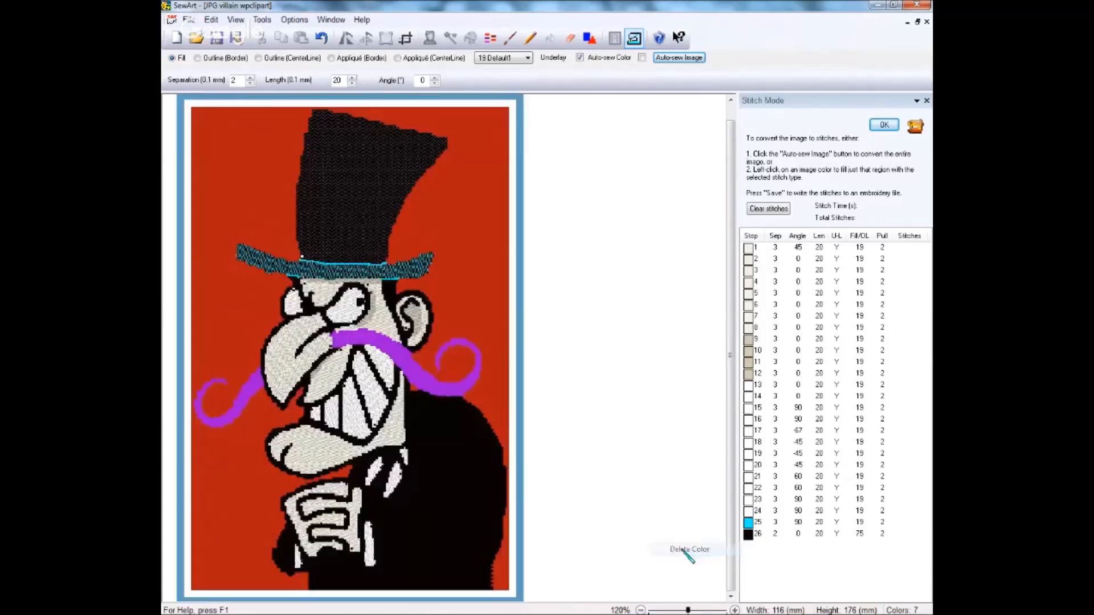
# Examine the separate stitches of stop 25, the hat brim, and stop 26, the hat crown
pyautogui.rightClick(750, 523)
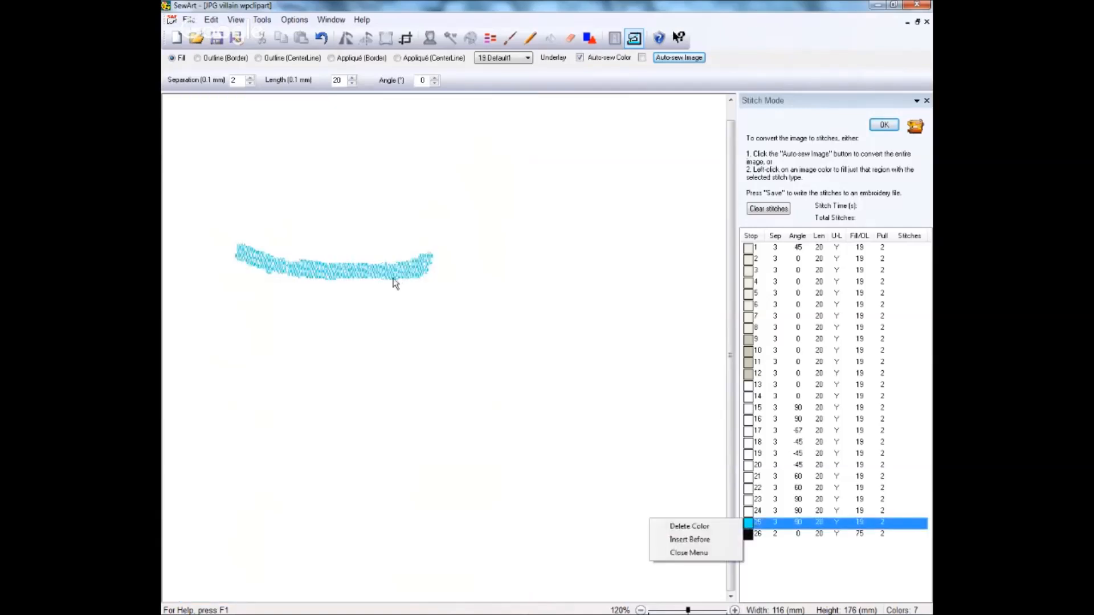
pyautogui.rightClick(747, 536)
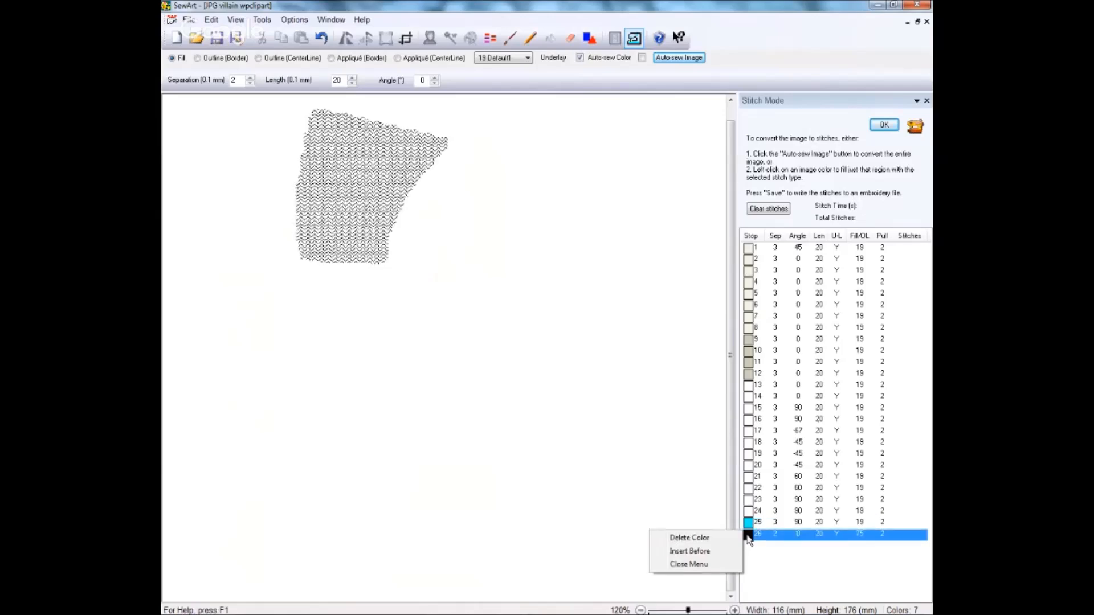
pyautogui.click(694, 536)
pyautogui.rightClick(748, 534)
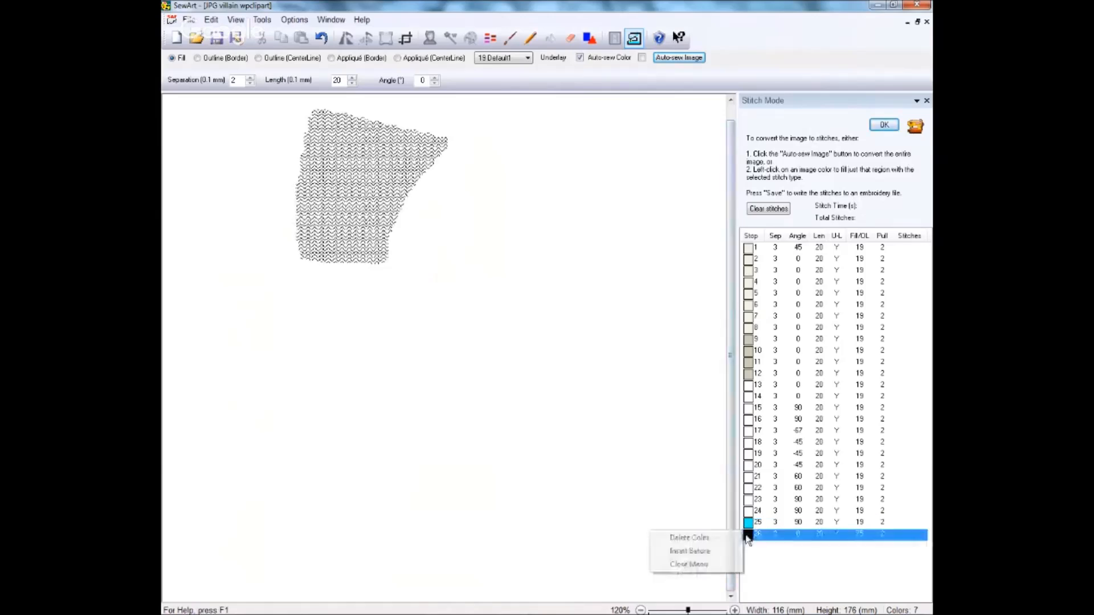
pyautogui.click(690, 566)
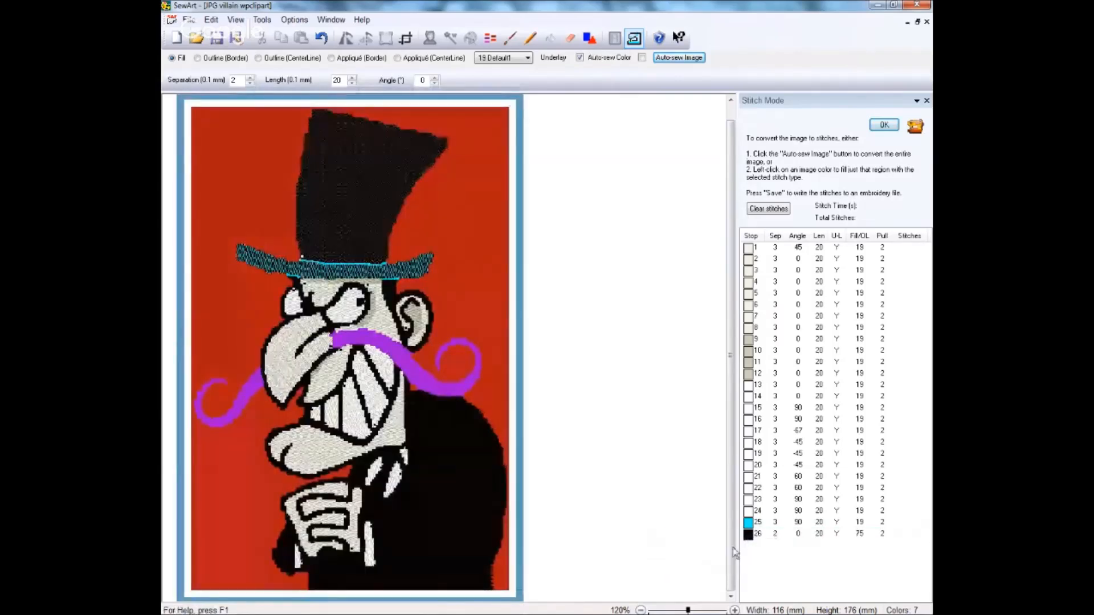
pyautogui.rightClick(750, 538)
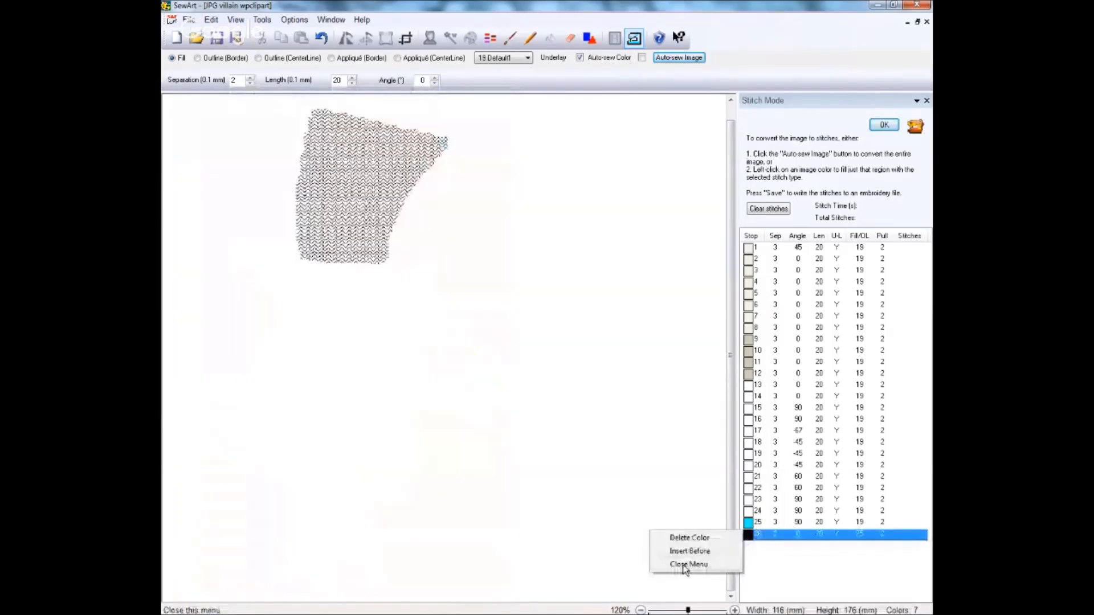
pyautogui.click(685, 565)
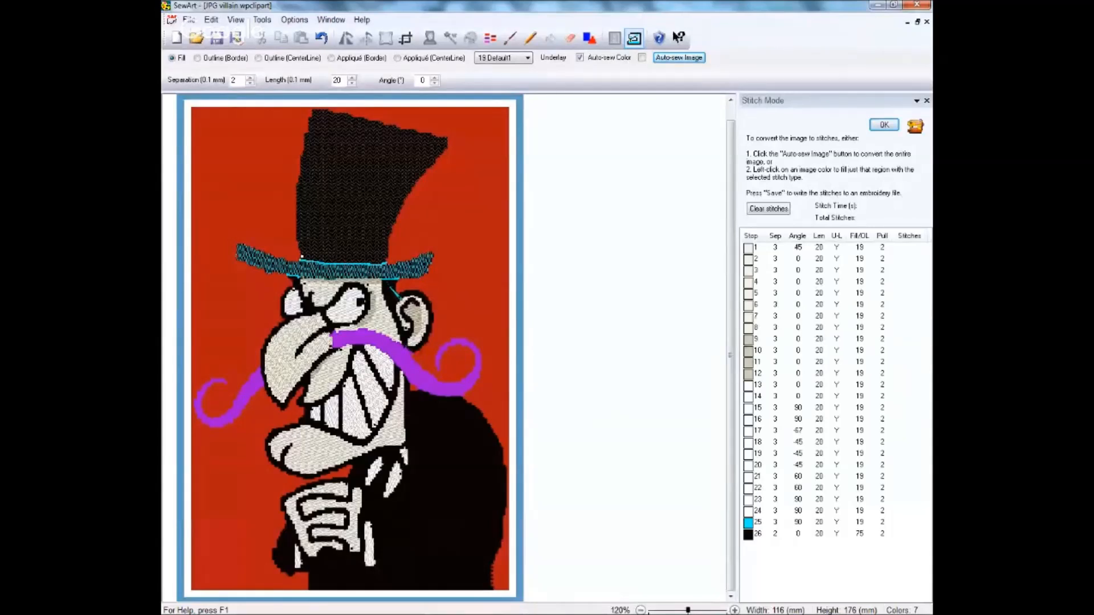
# Stitch the black hair and outline around the ear, plus the black coat with its connected outlines, using the Default1 fill
pyautogui.click(410, 348)
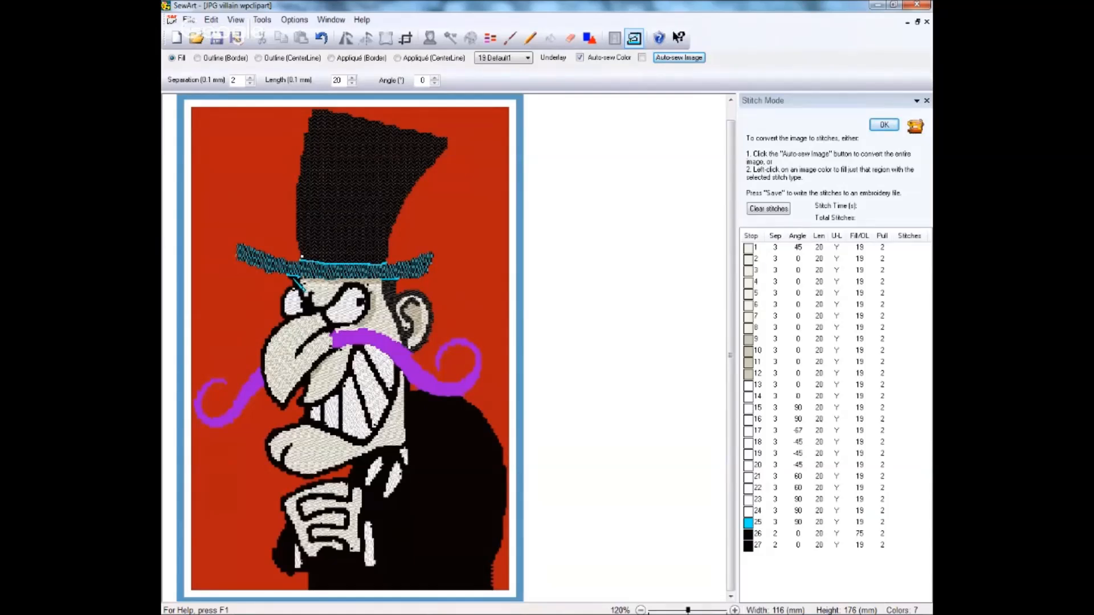
pyautogui.click(303, 283)
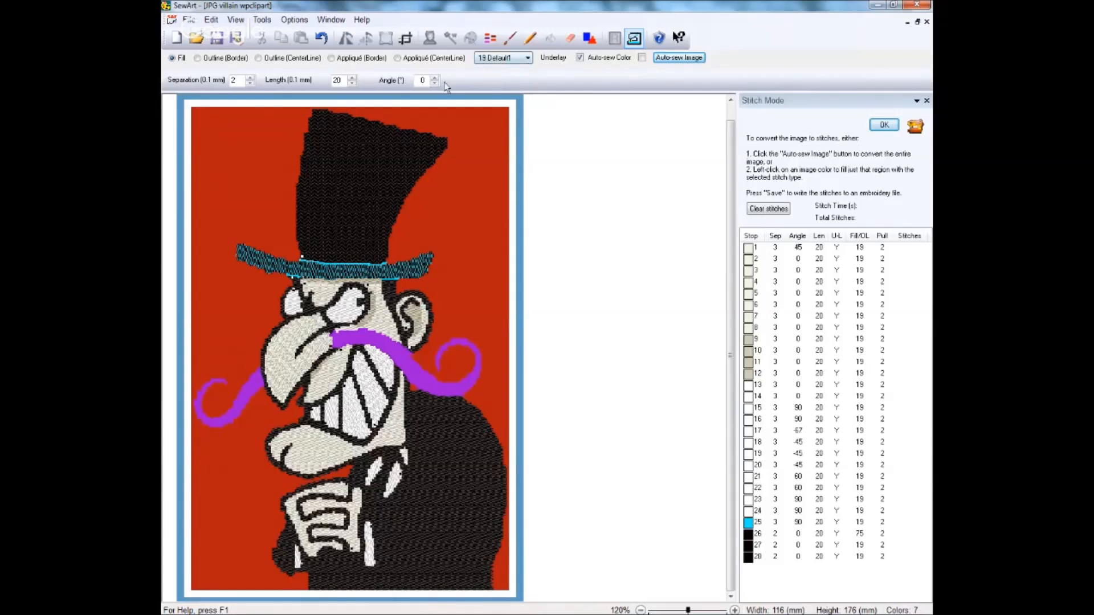
# Set the fill pattern to fur and stitch both purple halves of the moustache
pyautogui.click(529, 58)
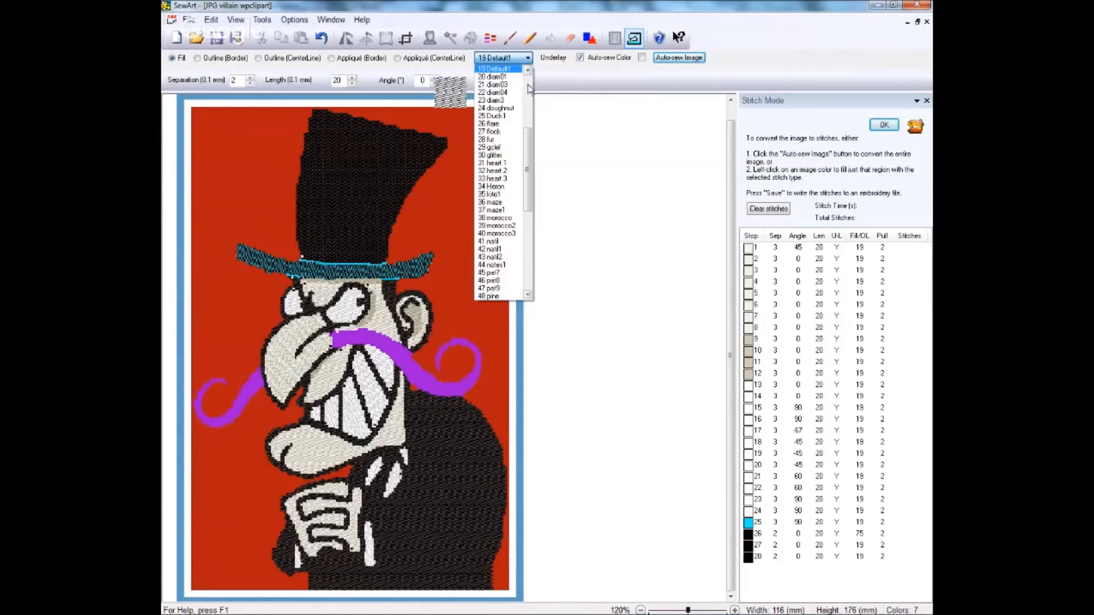
pyautogui.click(491, 140)
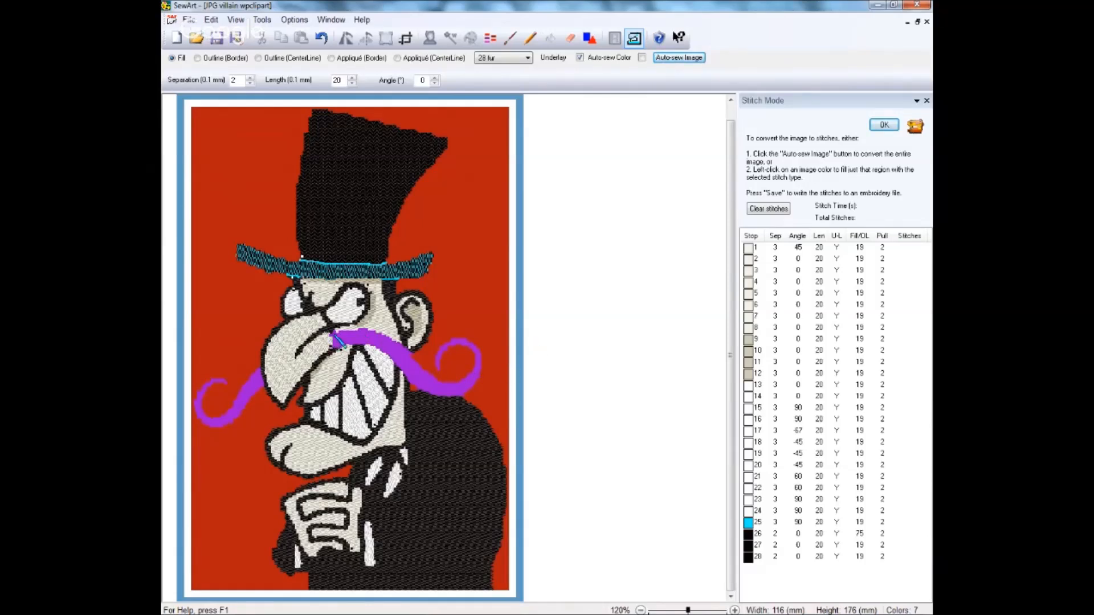
pyautogui.click(336, 341)
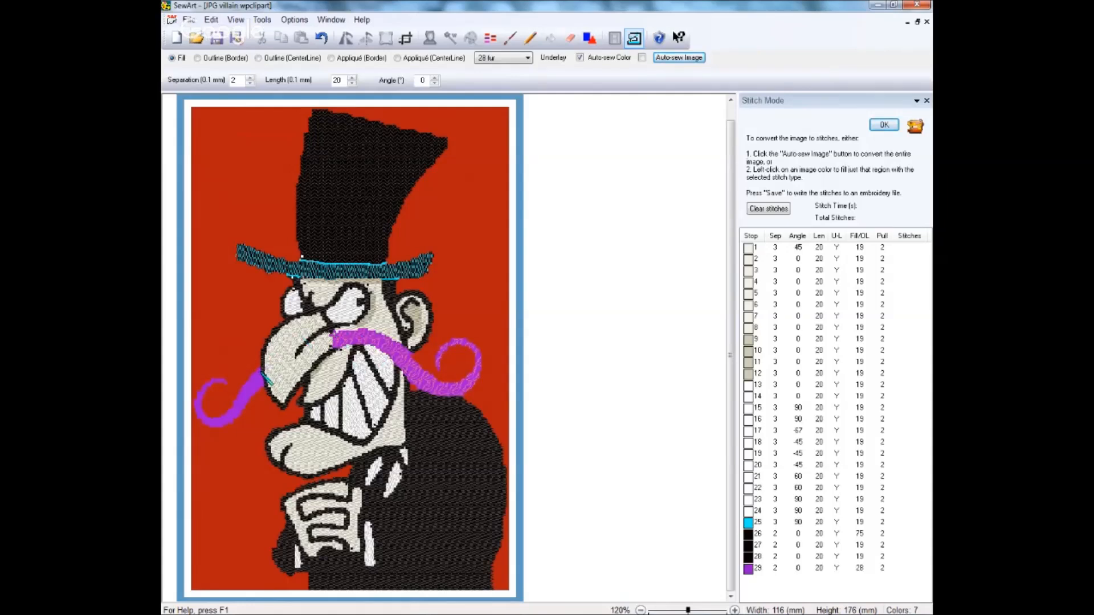
pyautogui.click(262, 375)
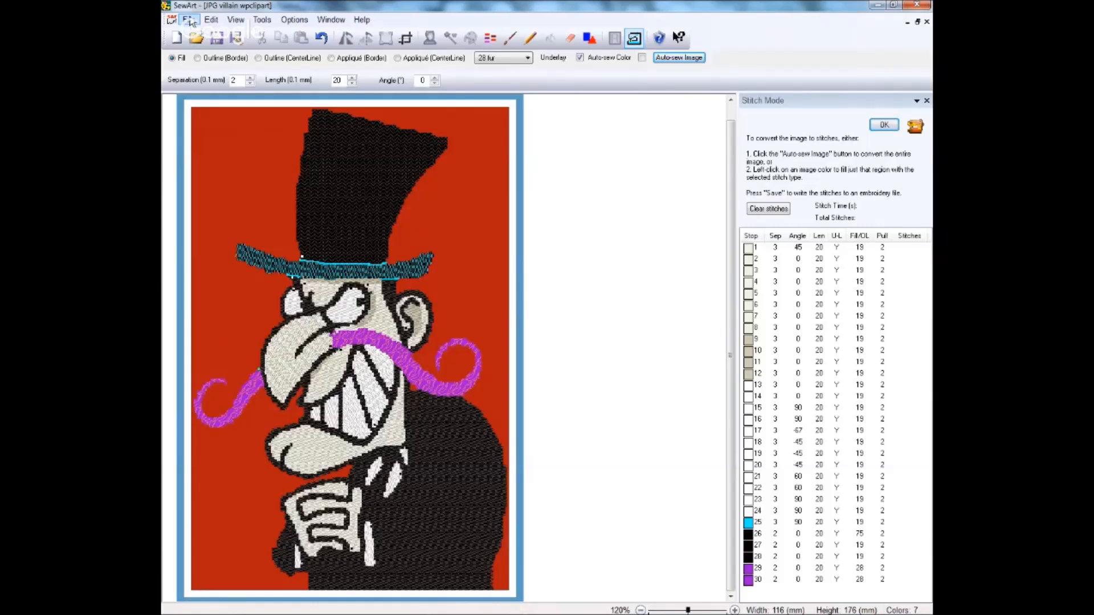
# Save the image under the new name JPG villain wpclipart modified as a Tagged Info File (*.tif)
pyautogui.click(189, 20)
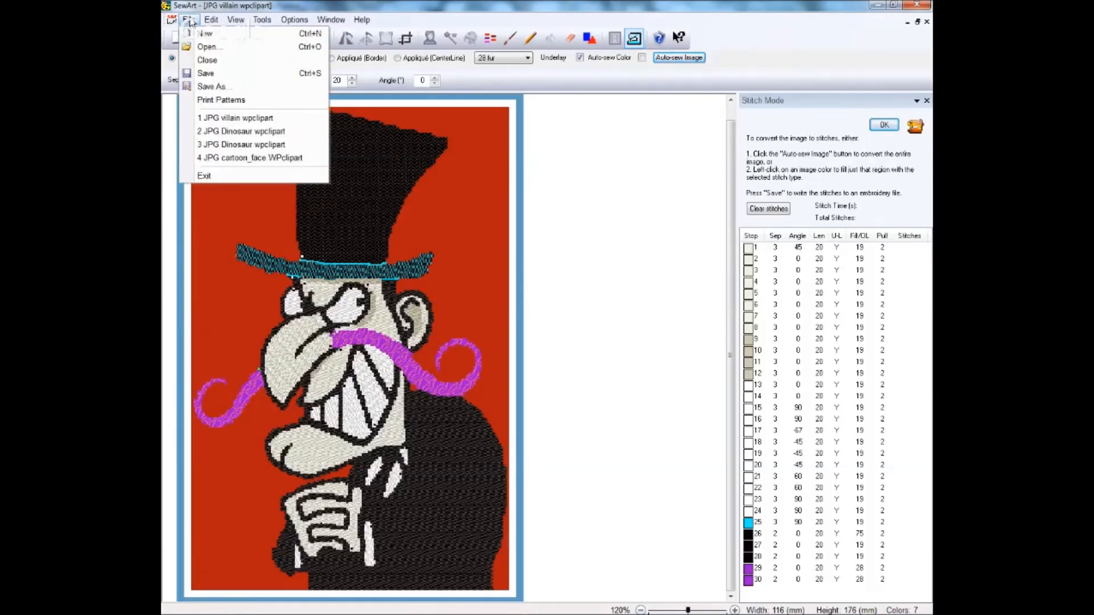
pyautogui.click(330, 7)
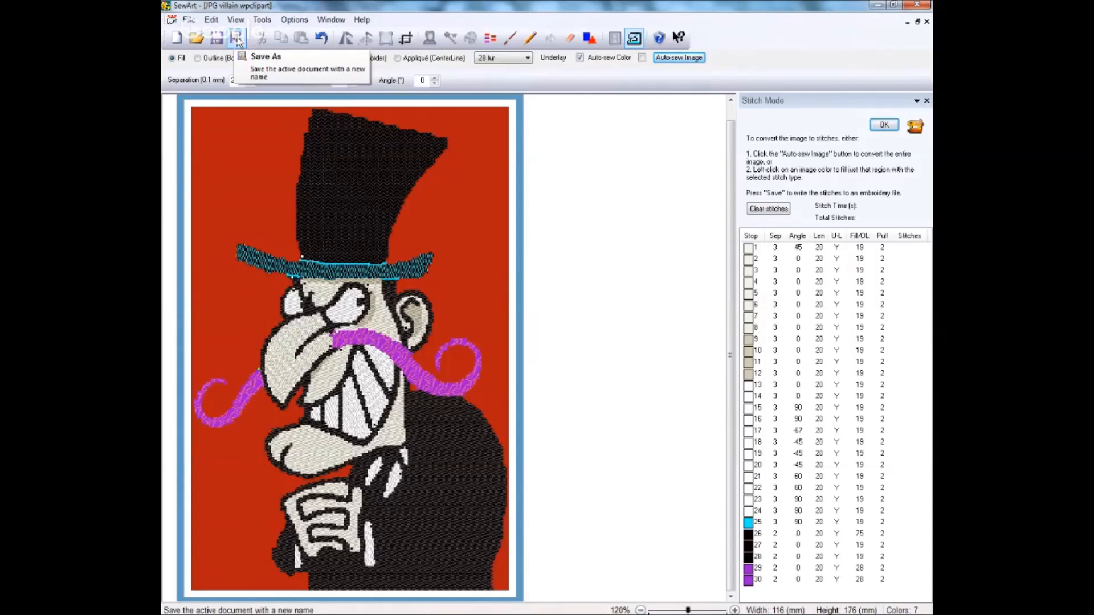
pyautogui.click(188, 20)
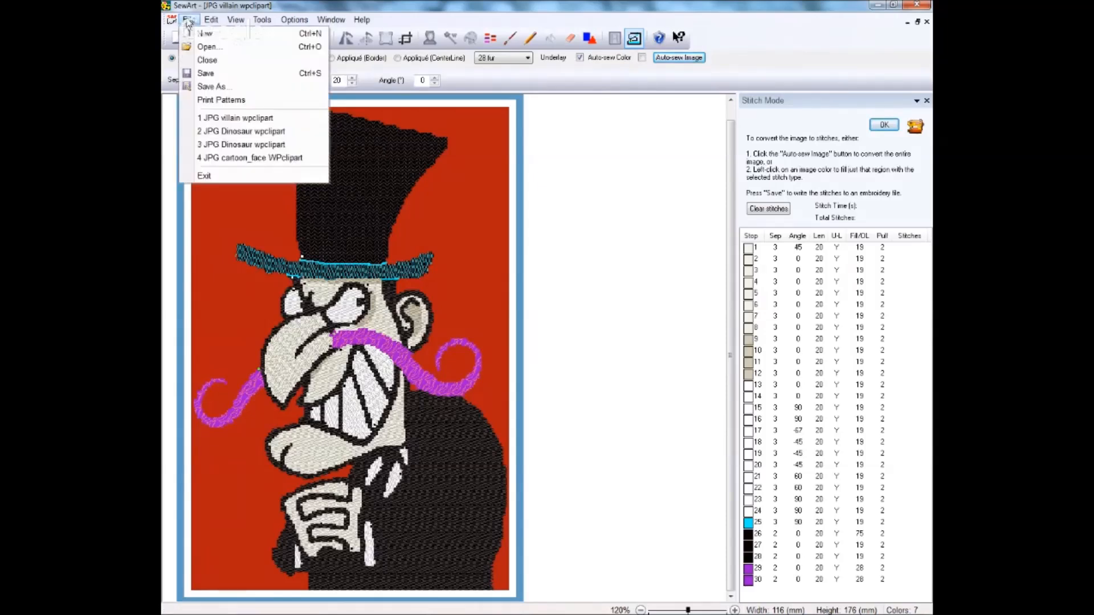
pyautogui.click(206, 88)
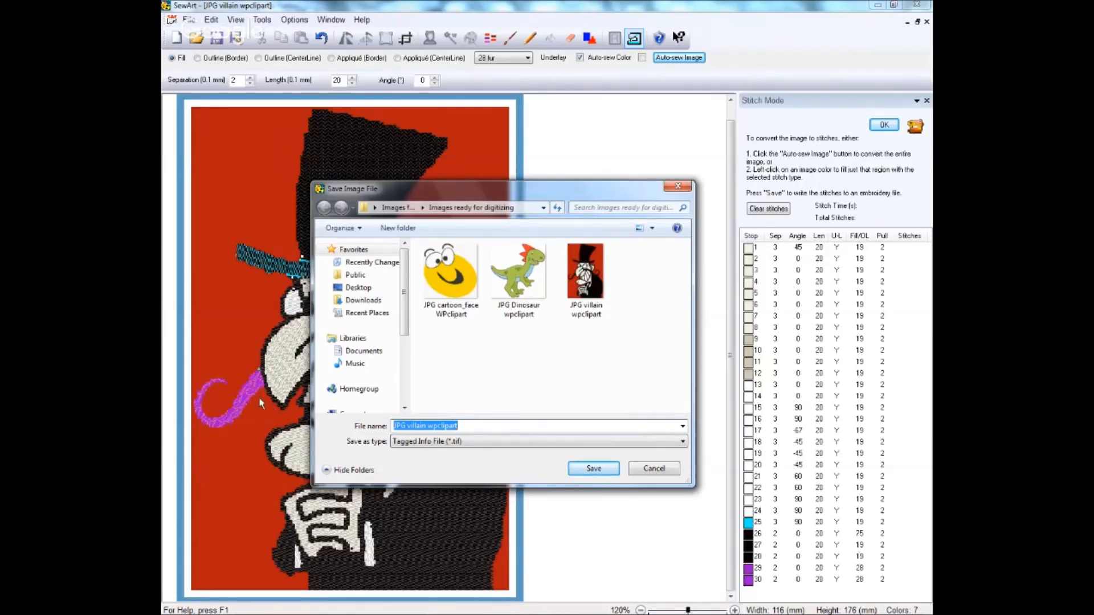
pyautogui.click(466, 426)
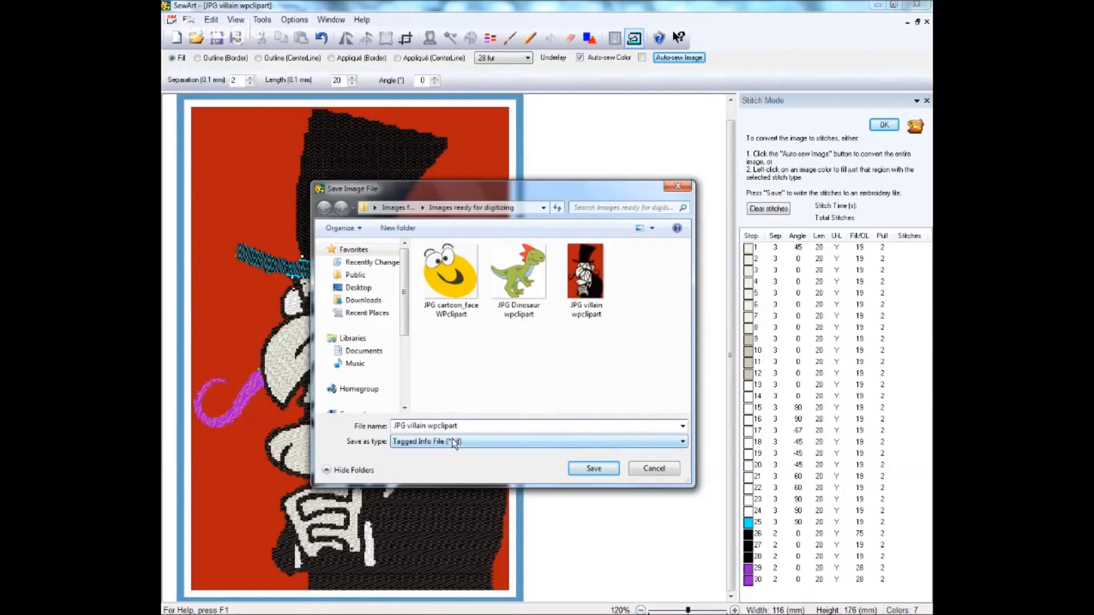
pyautogui.write('modified')
pyautogui.click(590, 471)
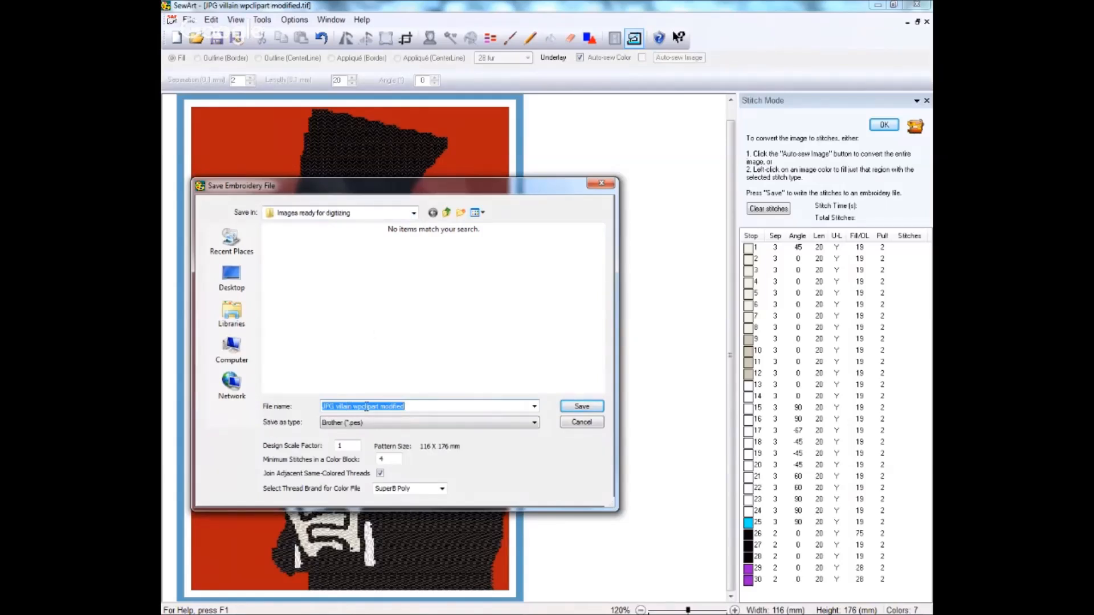
# Keep the name JPG villain wpclipart modified, the Brother (*.pes) format and a design scale factor of 1 for the embroidery file
pyautogui.click(412, 406)
pyautogui.click(371, 423)
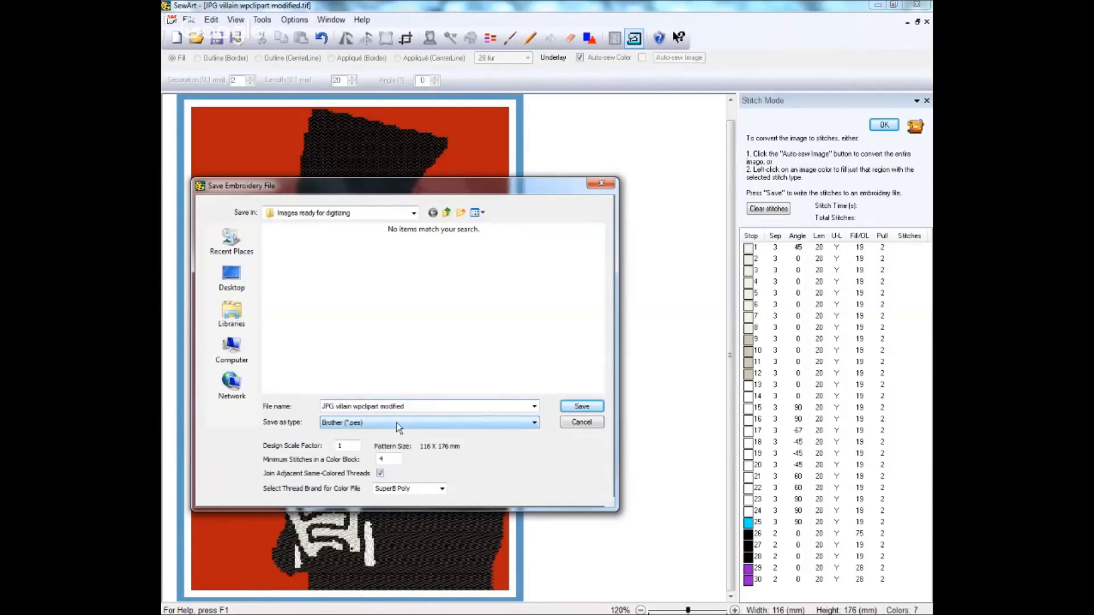
pyautogui.click(535, 425)
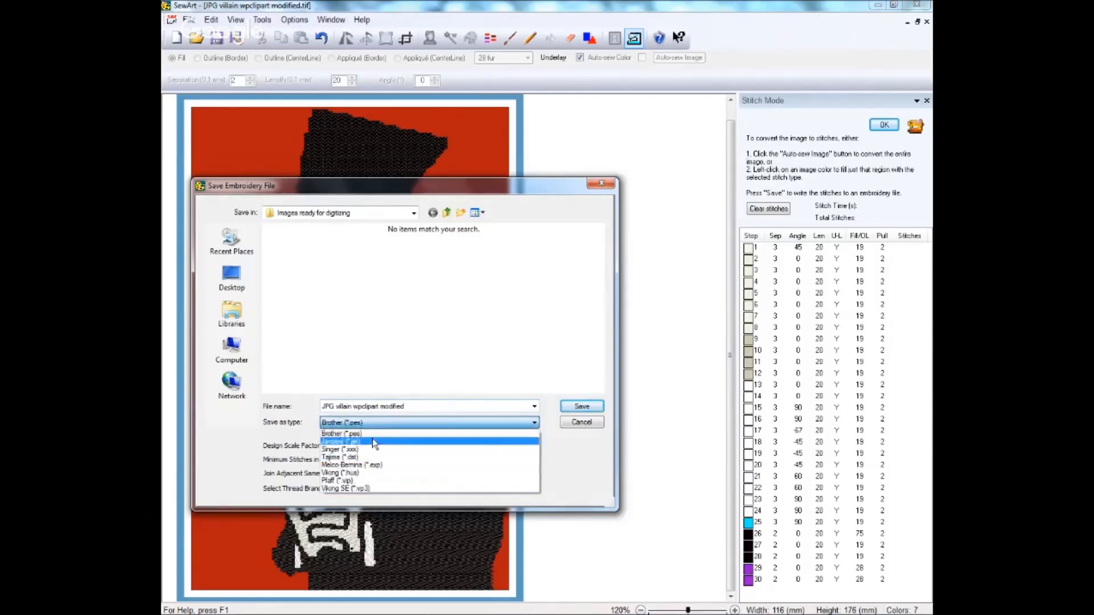
pyautogui.click(535, 424)
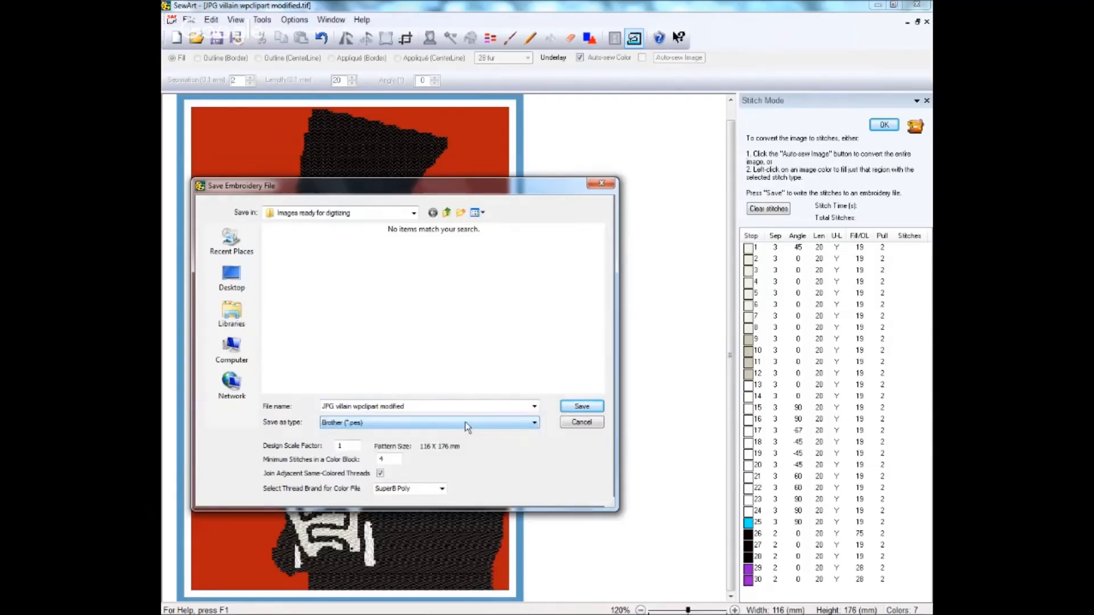
pyautogui.click(340, 446)
pyautogui.write('1')
pyautogui.write('1')
# Save the embroidery file with the Sulky Rayon thread brand and the joining of adjacent same-colored threads turned off
pyautogui.click(442, 489)
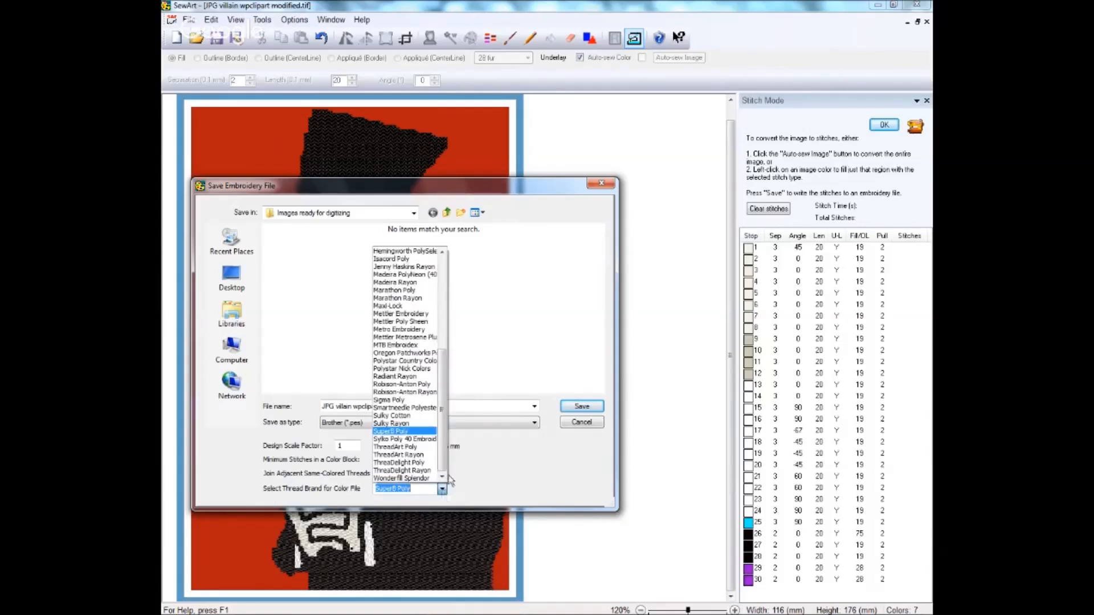
pyautogui.click(391, 423)
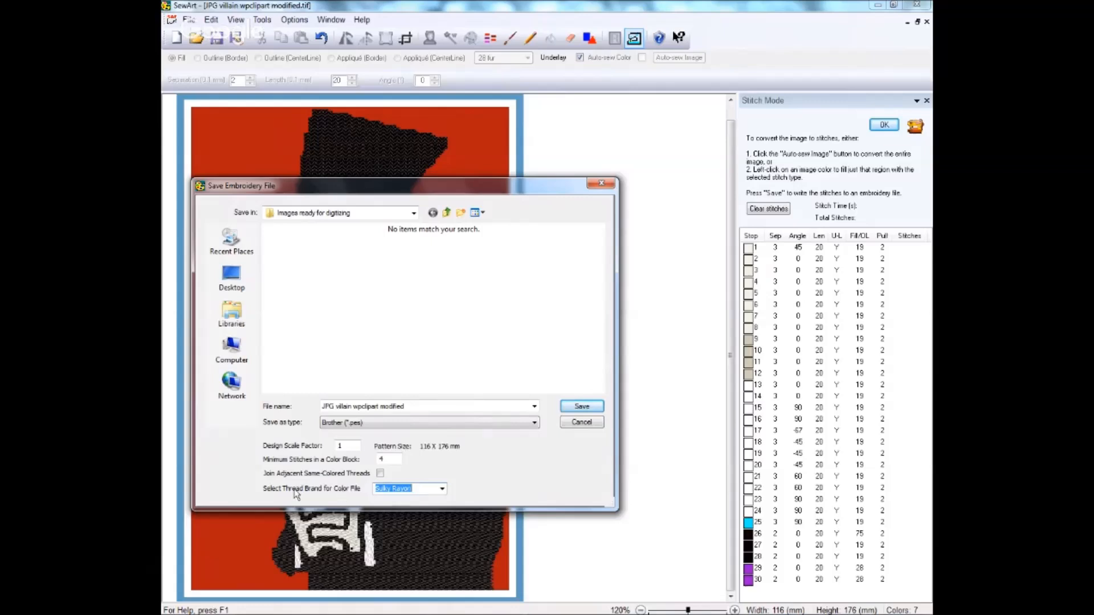
pyautogui.click(419, 488)
pyautogui.click(582, 408)
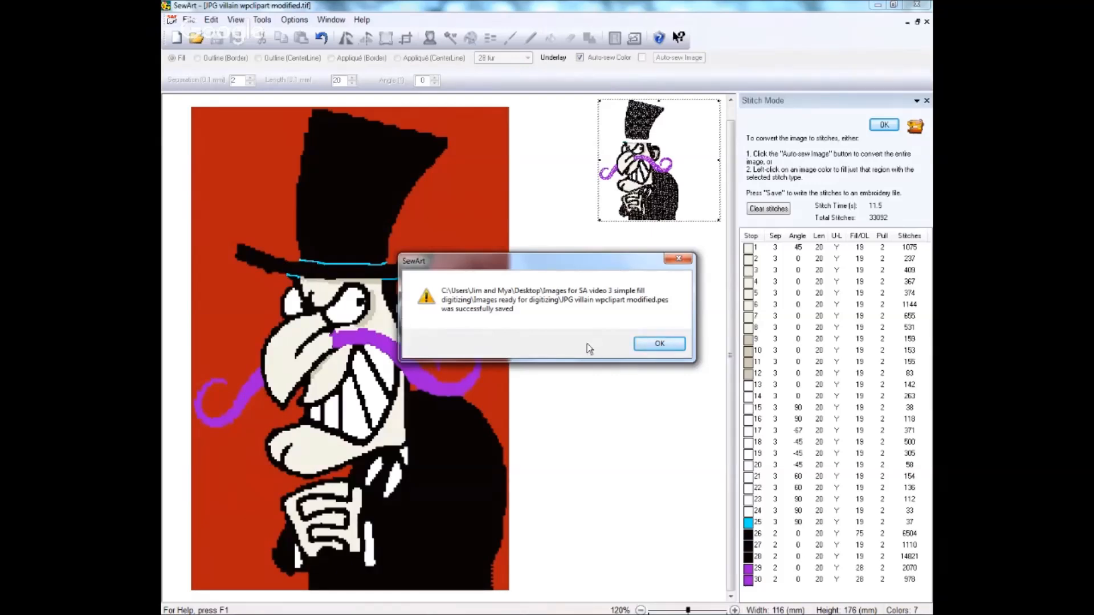
pyautogui.click(658, 346)
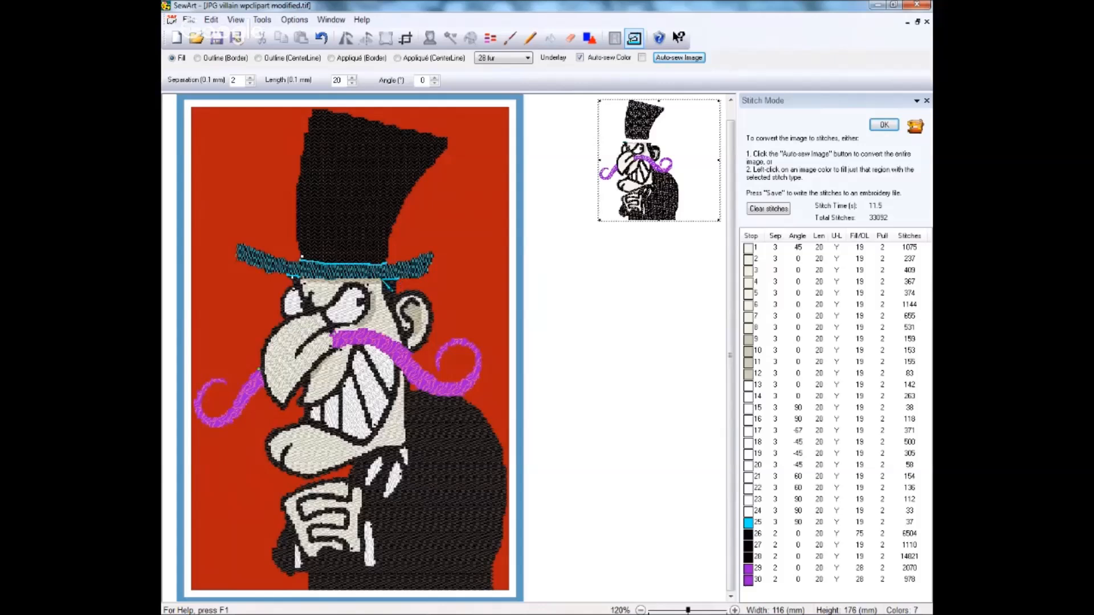
# Delete stop 25, the blue hat brim, from the stitch list
pyautogui.rightClick(752, 527)
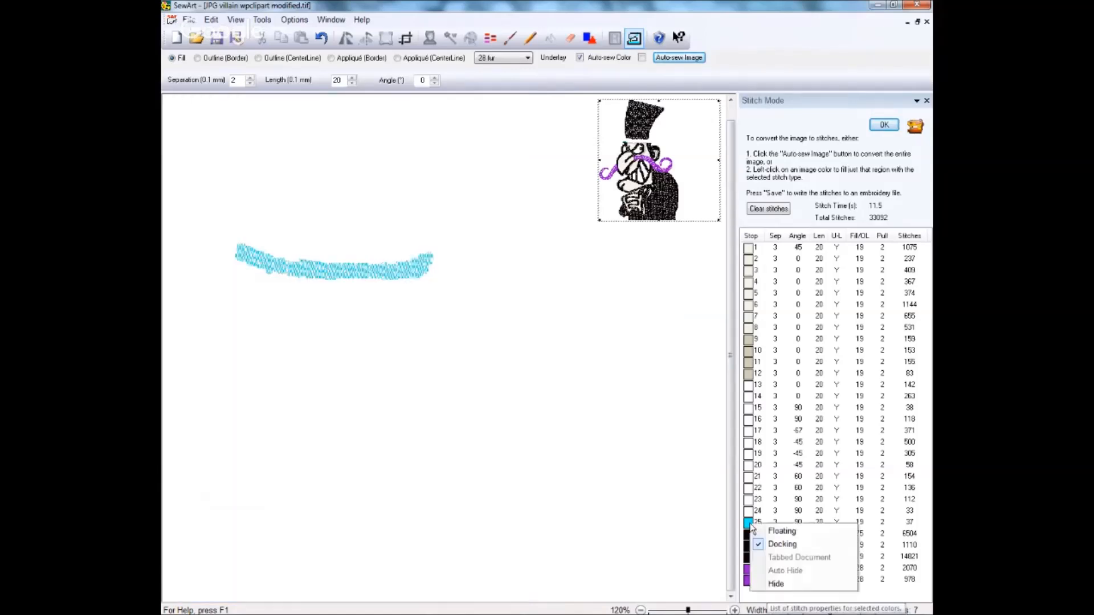
pyautogui.rightClick(751, 527)
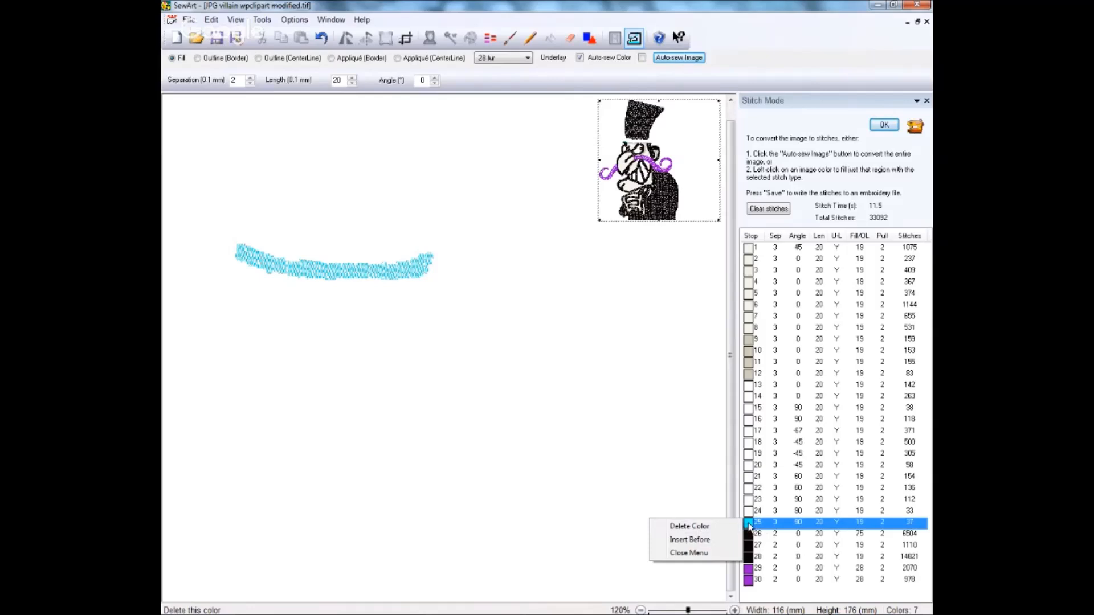
pyautogui.click(684, 527)
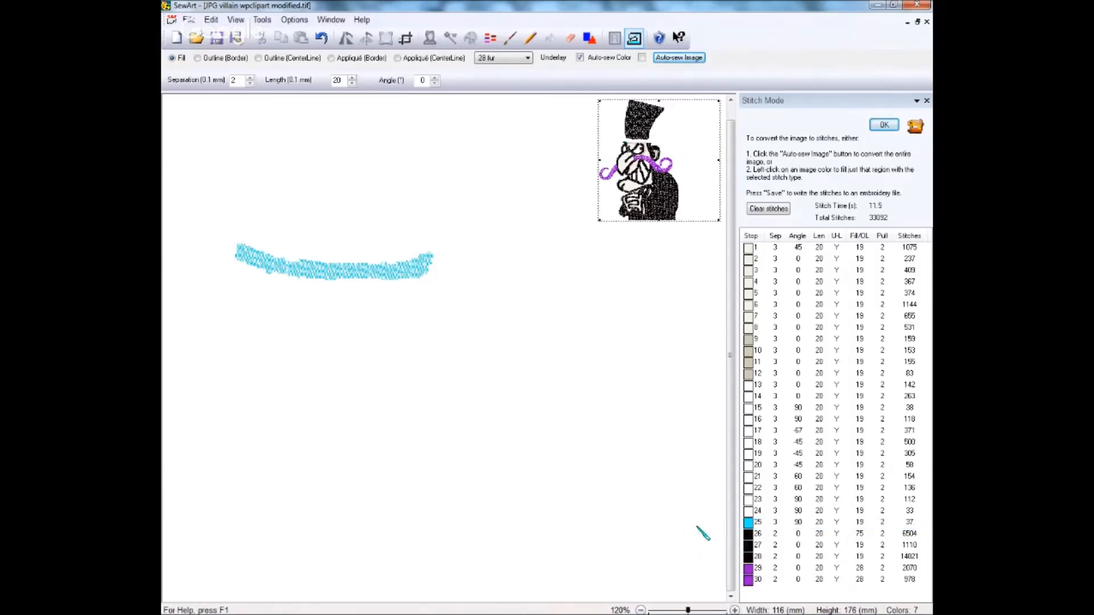
pyautogui.rightClick(750, 524)
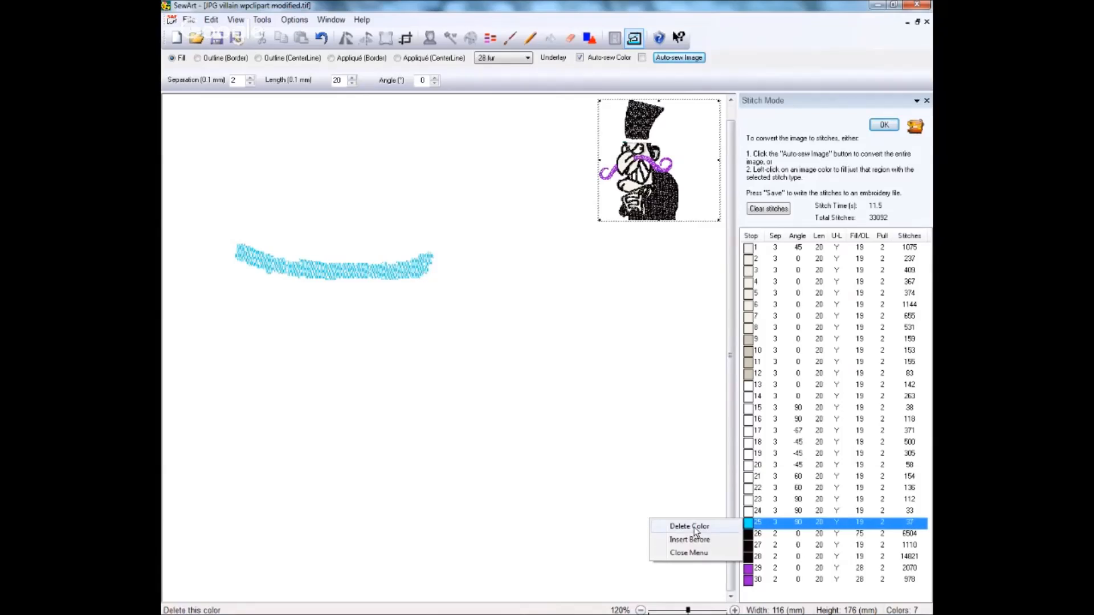
pyautogui.click(694, 527)
# Examine the separate stitches of the remaining stops around the deleted brim, from the white stop 24 to the purple stop 29
pyautogui.rightClick(749, 523)
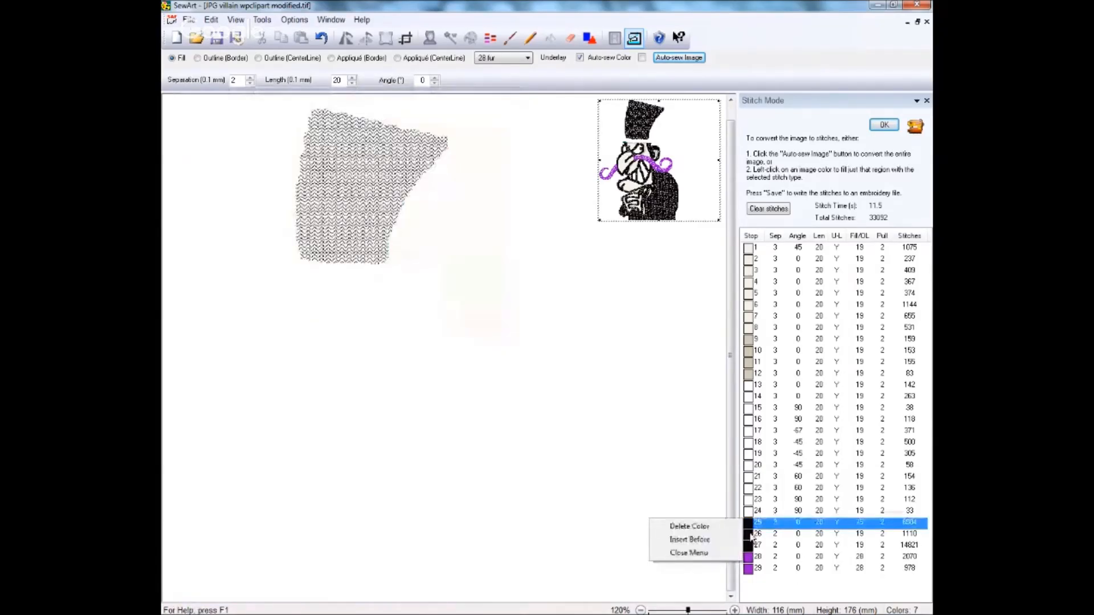
pyautogui.rightClick(749, 534)
pyautogui.rightClick(749, 546)
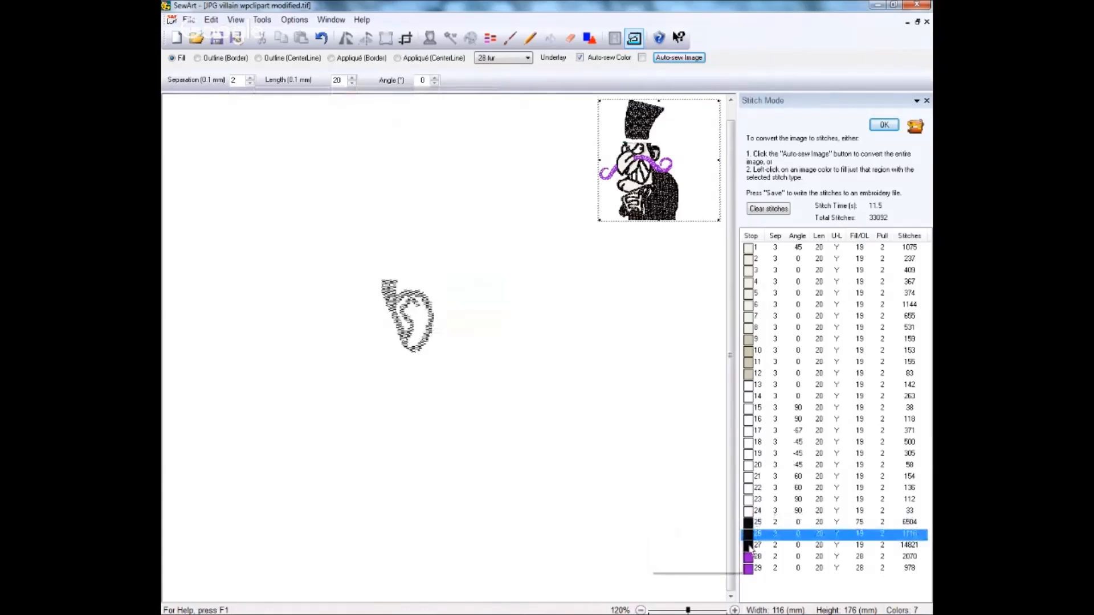
pyautogui.rightClick(749, 546)
pyautogui.rightClick(749, 568)
pyautogui.rightClick(749, 512)
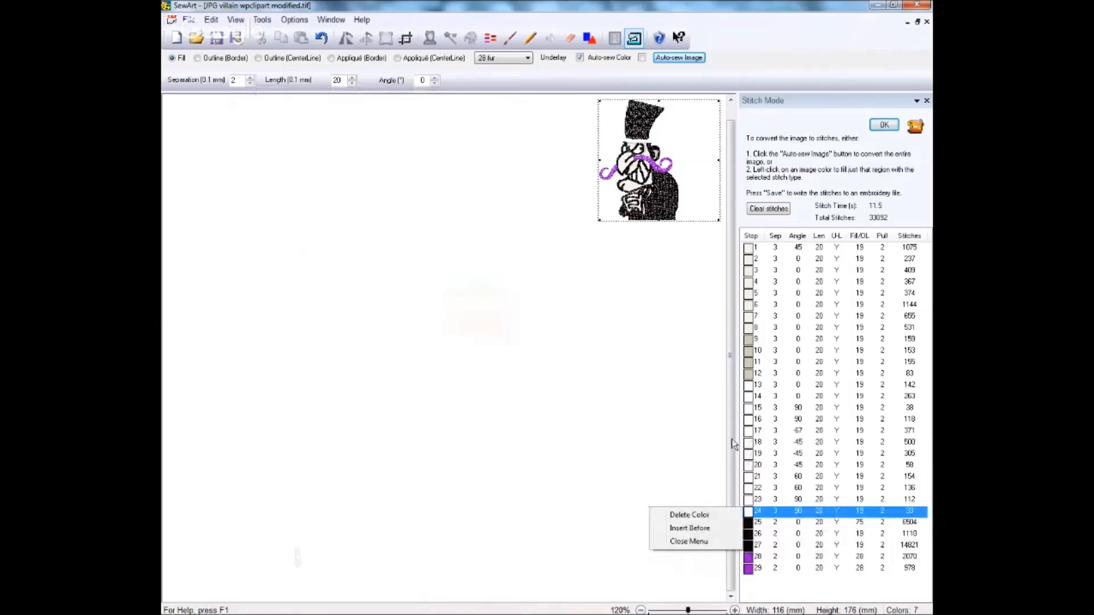
pyautogui.click(679, 541)
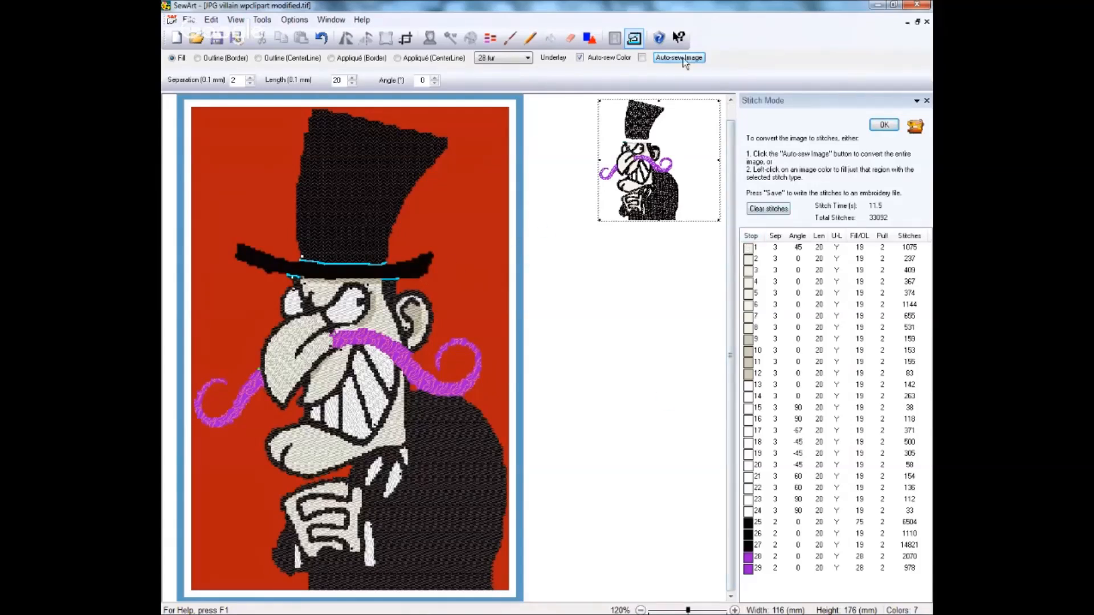
# Leave stitch mode without saving the embroidery file and bucket-fill the black hat brim with the light blue of its outline
pyautogui.click(928, 101)
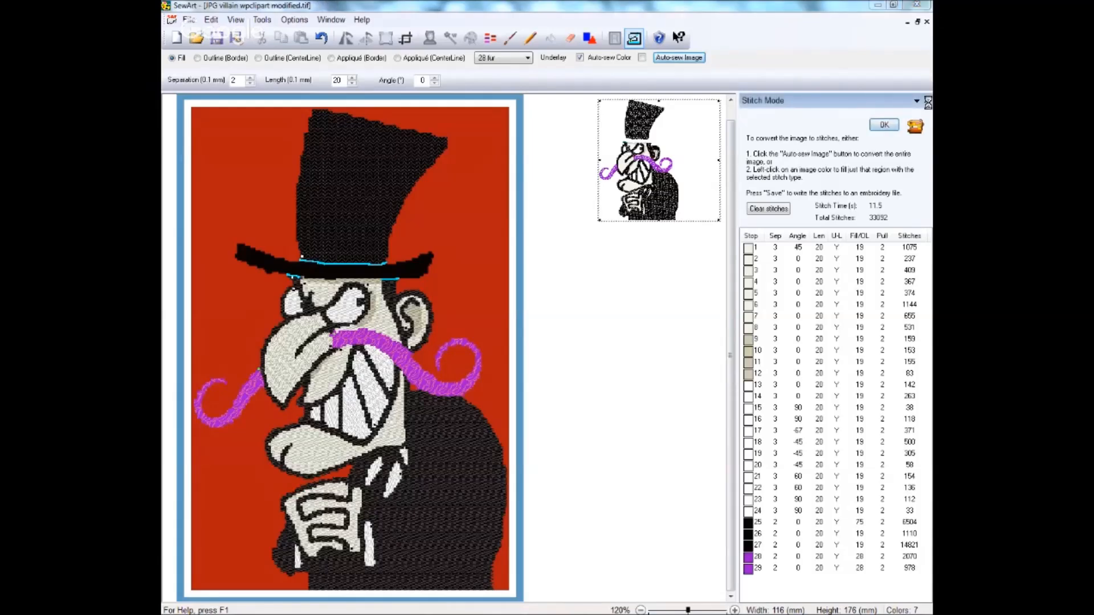
pyautogui.click(611, 340)
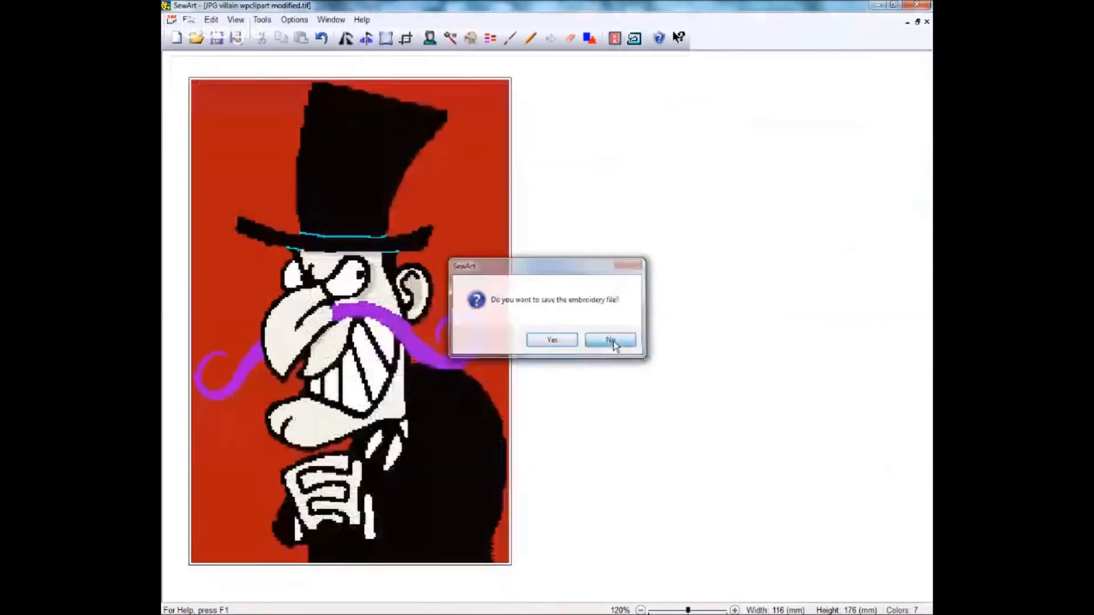
pyautogui.click(551, 38)
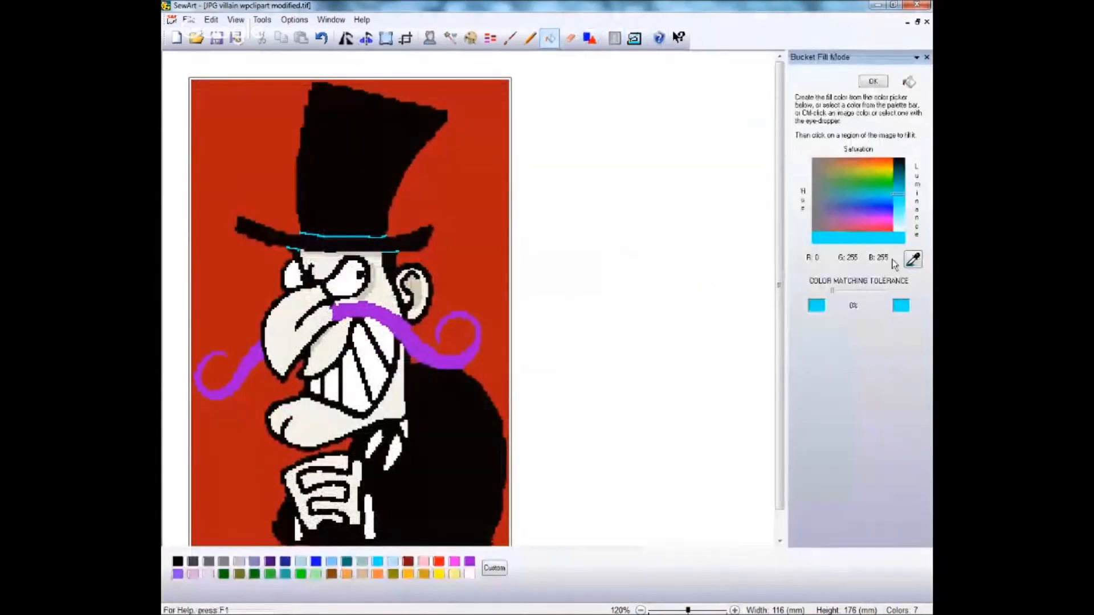
pyautogui.click(913, 260)
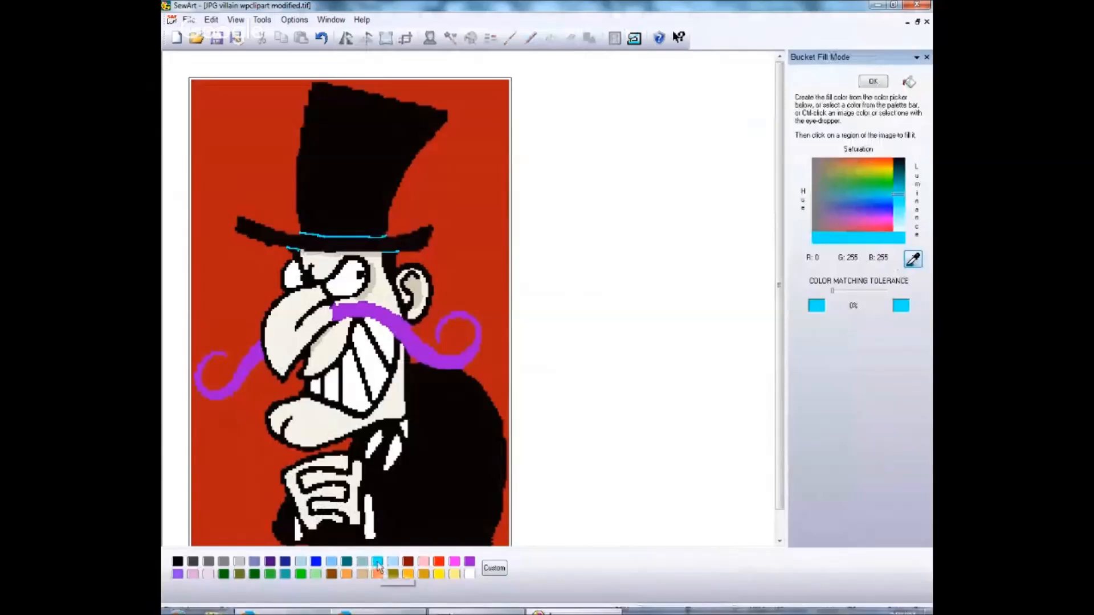
pyautogui.click(363, 236)
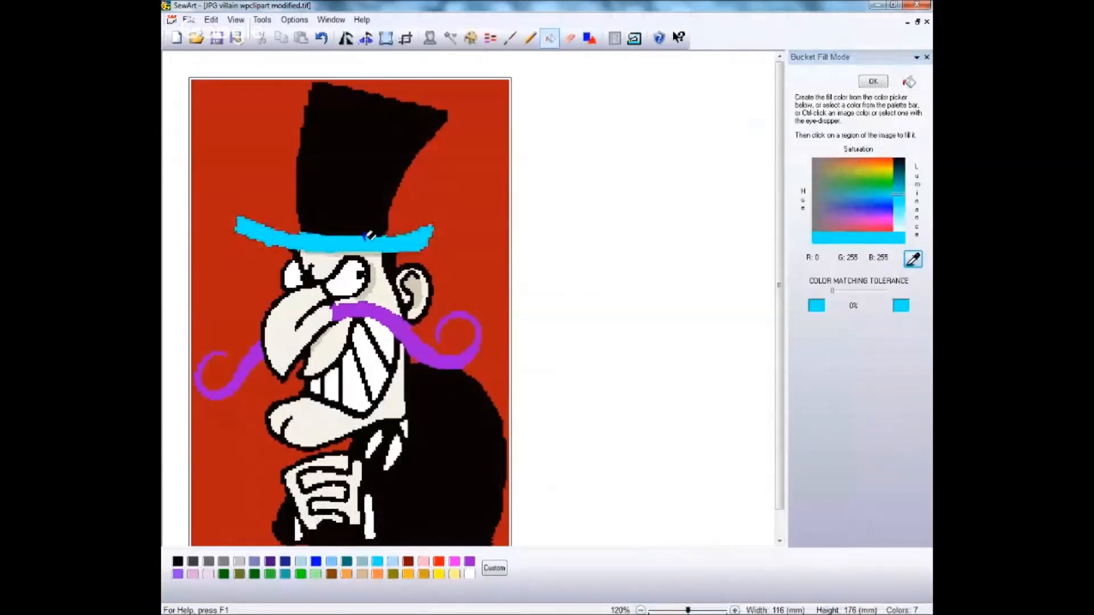
pyautogui.click(927, 57)
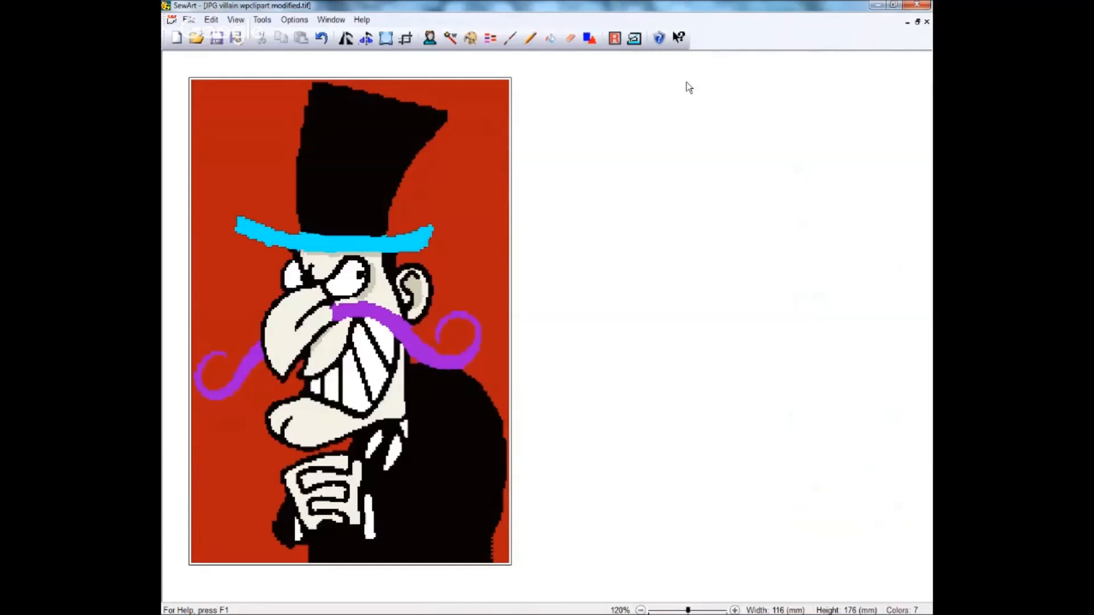
# Check the stitch list of the edited image in stitch mode, and leave that mode again
pyautogui.click(632, 40)
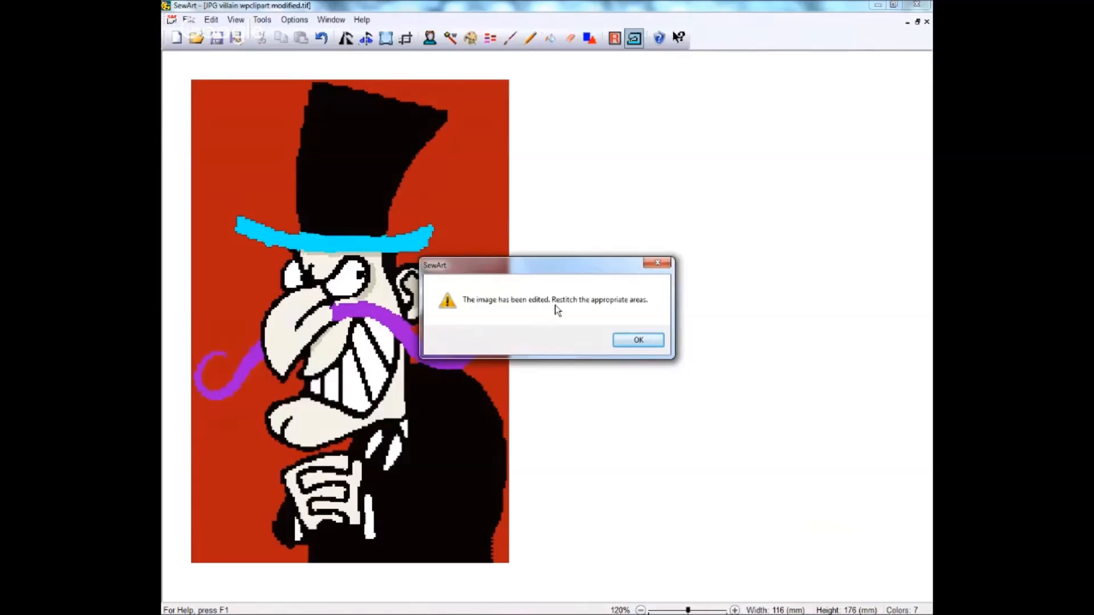
pyautogui.click(639, 340)
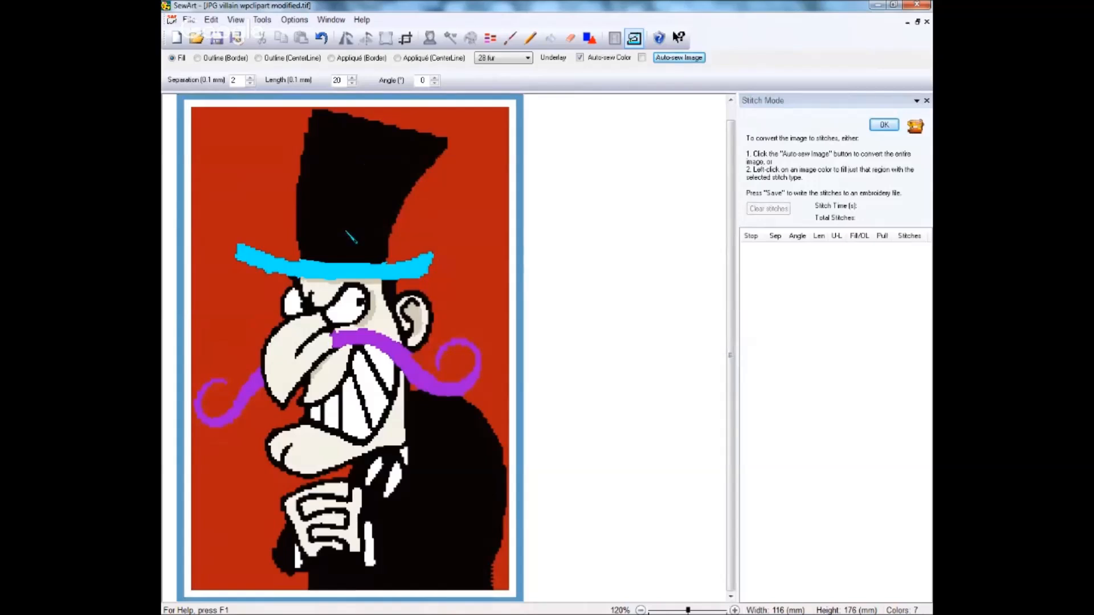
pyautogui.click(882, 126)
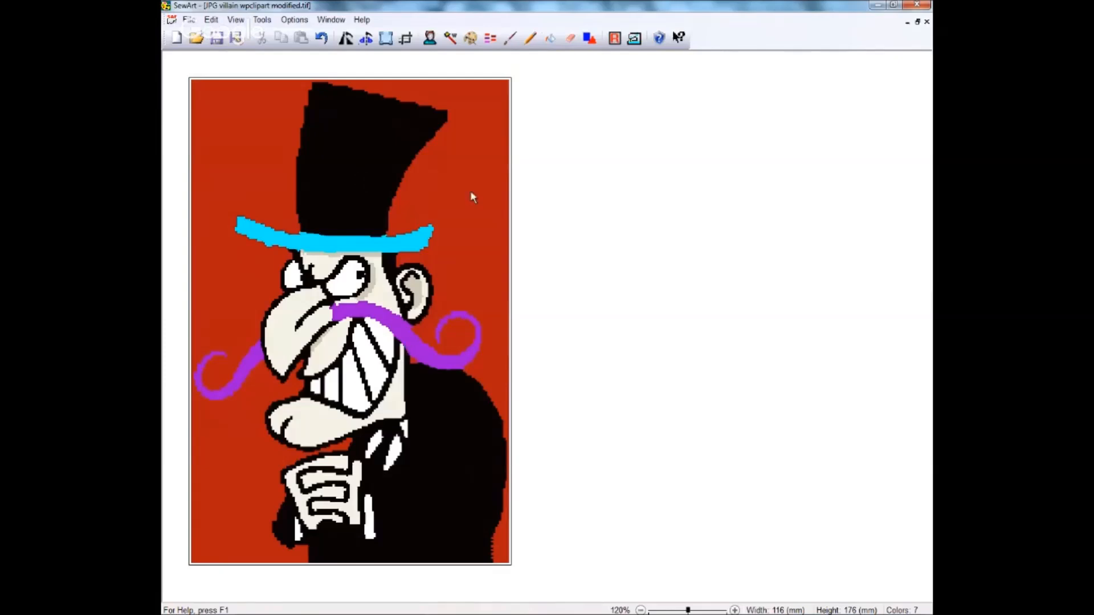
# Save the image as JPG villain wpclipart modified in Tagged Info File (*.tif) format, overwriting the existing file
pyautogui.click(189, 20)
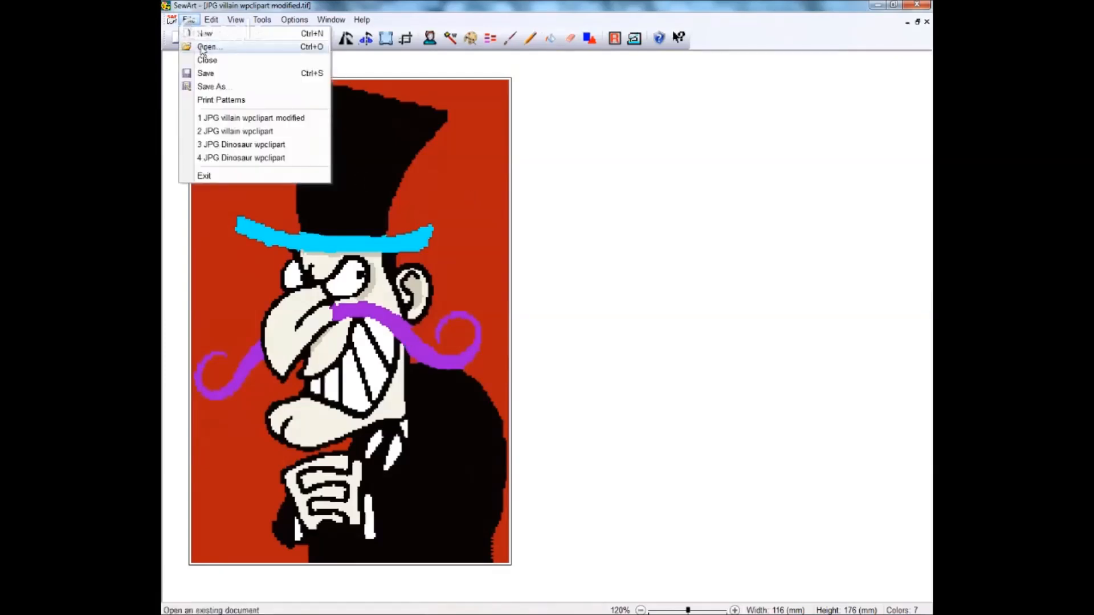
pyautogui.click(210, 87)
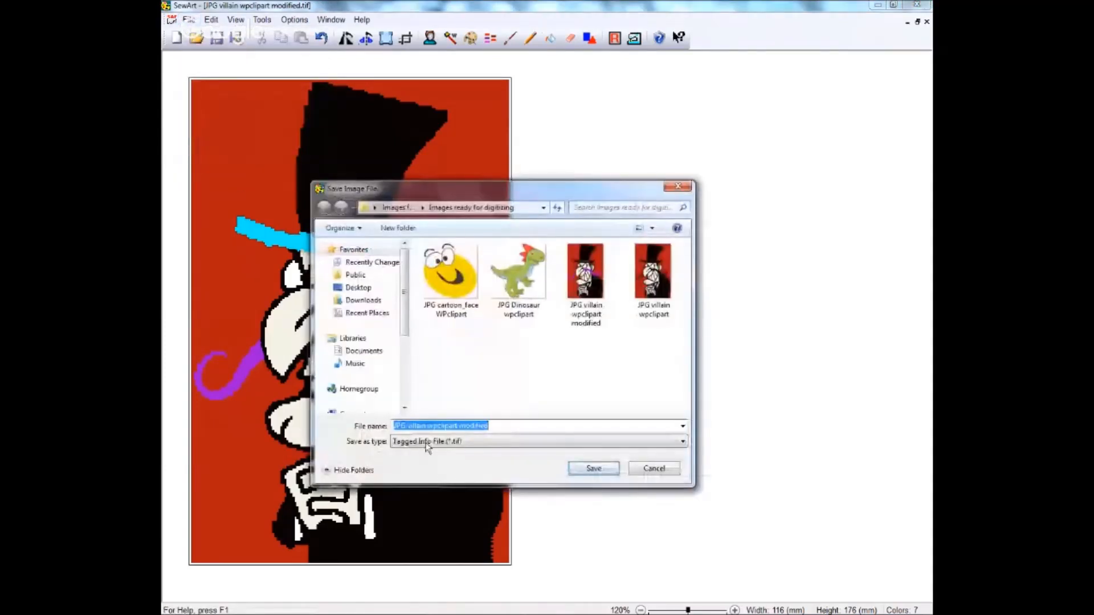
pyautogui.click(594, 469)
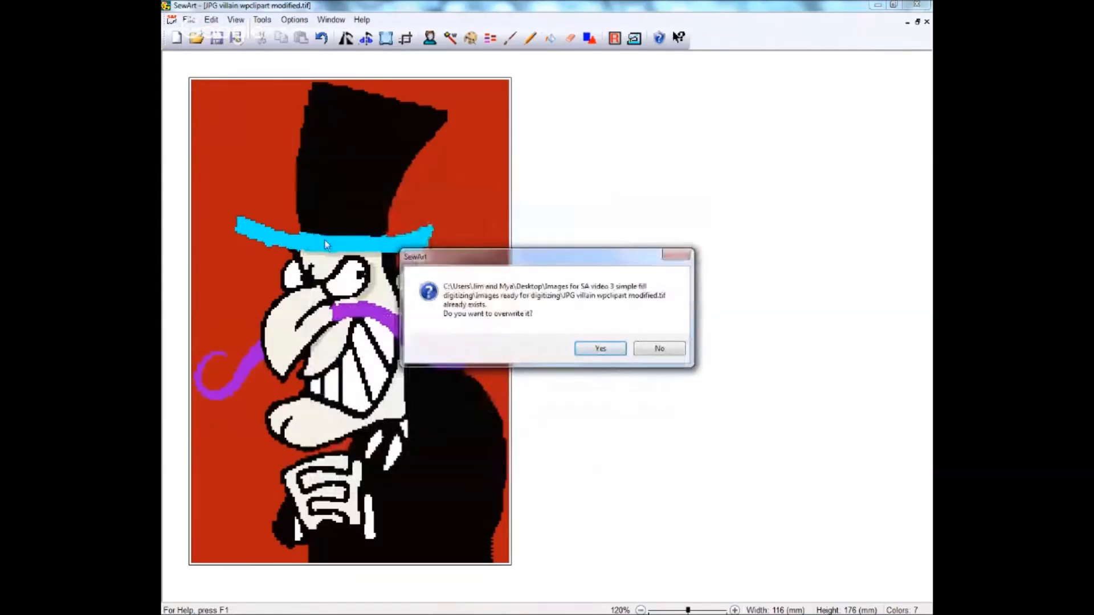
pyautogui.click(607, 348)
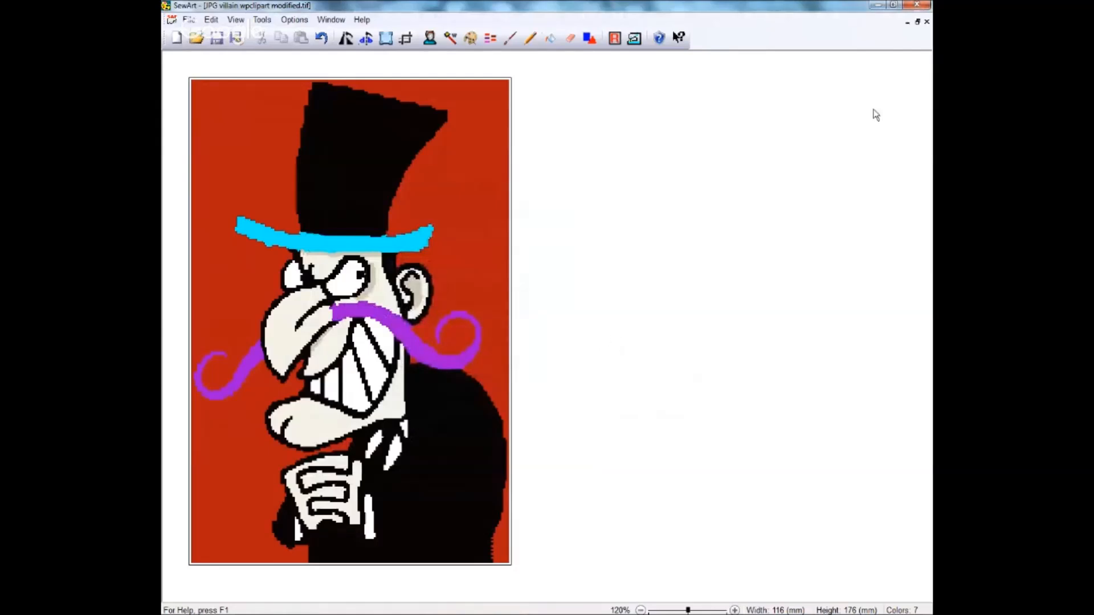
# Close the villain image and reopen JPG villain wpclipart modified from the Images ready for digitizing folder
pyautogui.click(928, 22)
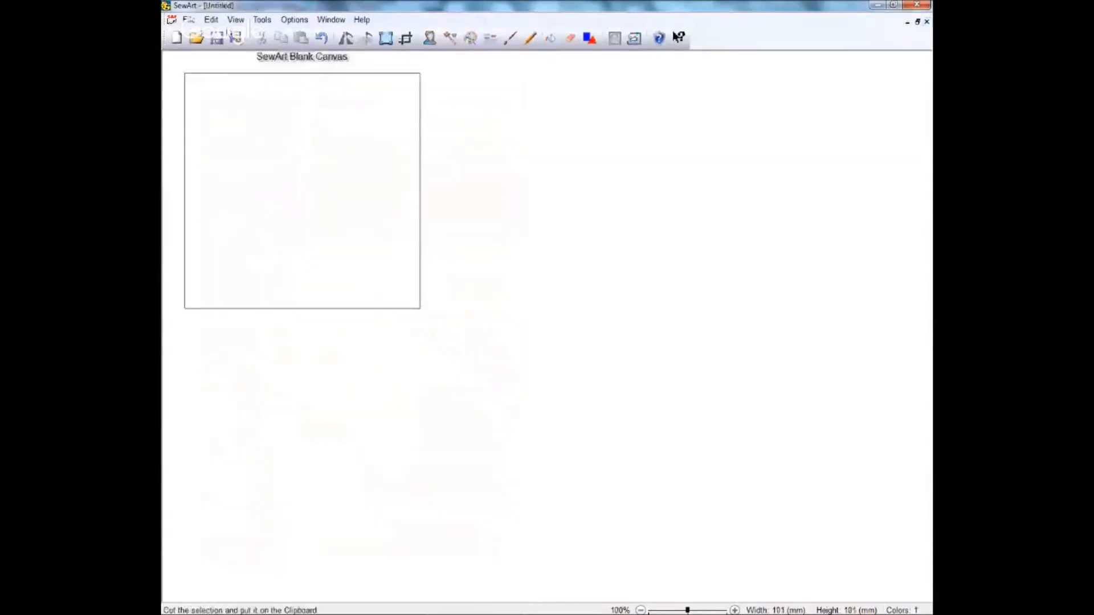
pyautogui.click(195, 38)
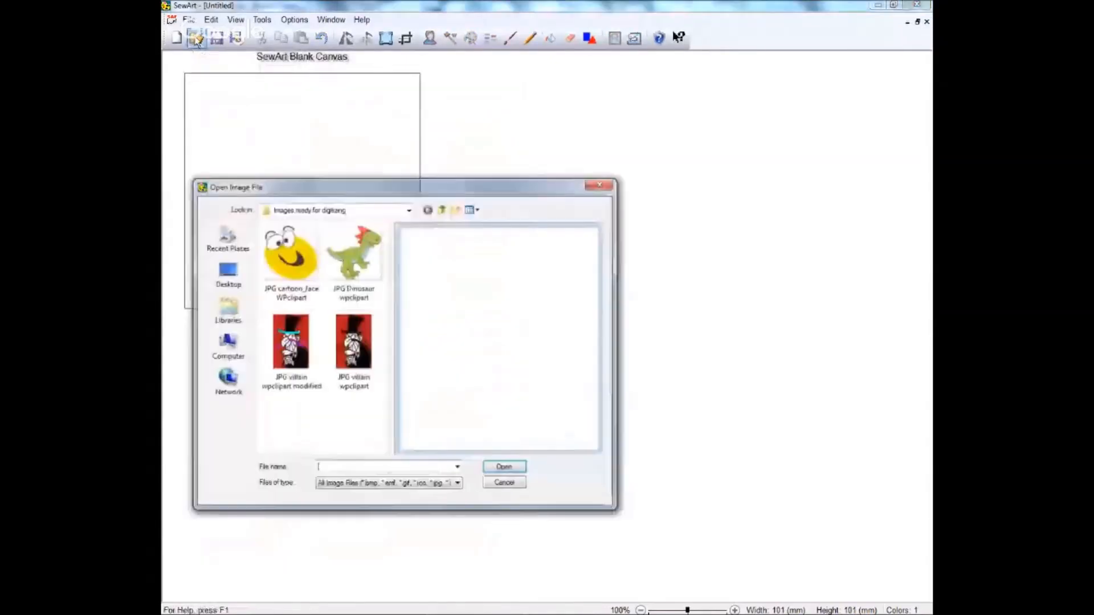
pyautogui.click(290, 342)
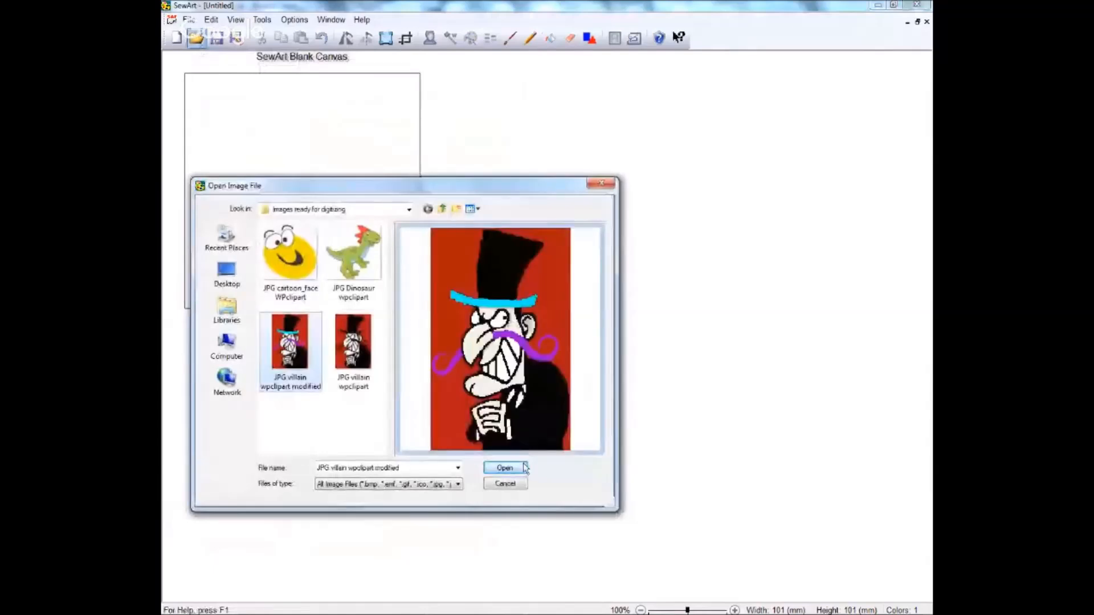
pyautogui.click(525, 468)
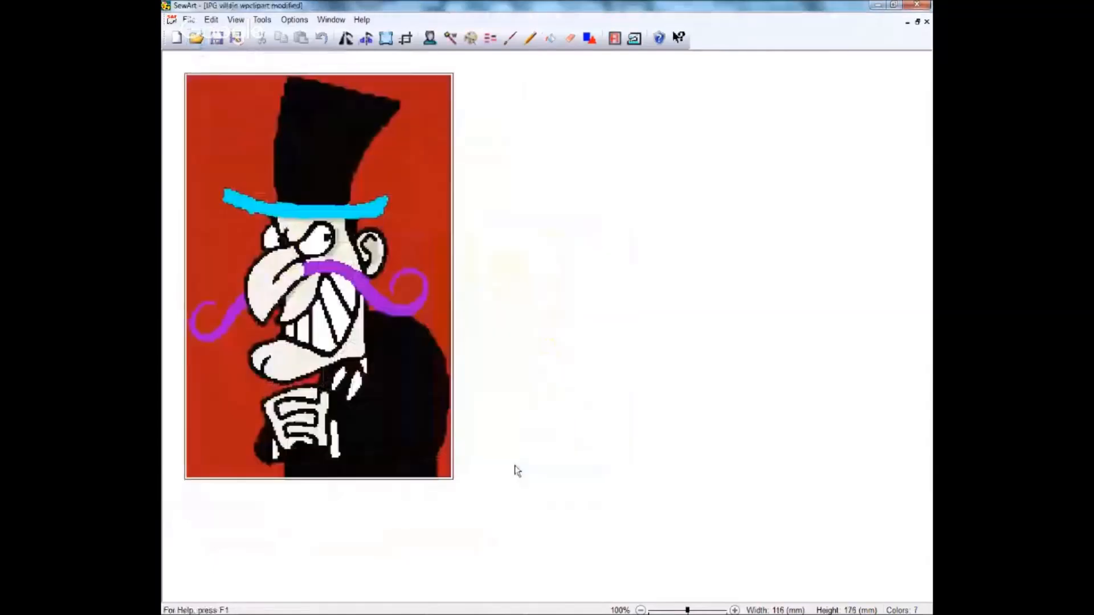
# Enter stitch mode, reload the saved stitch list and delete the light blue hat brim's stop 25
pyautogui.click(634, 40)
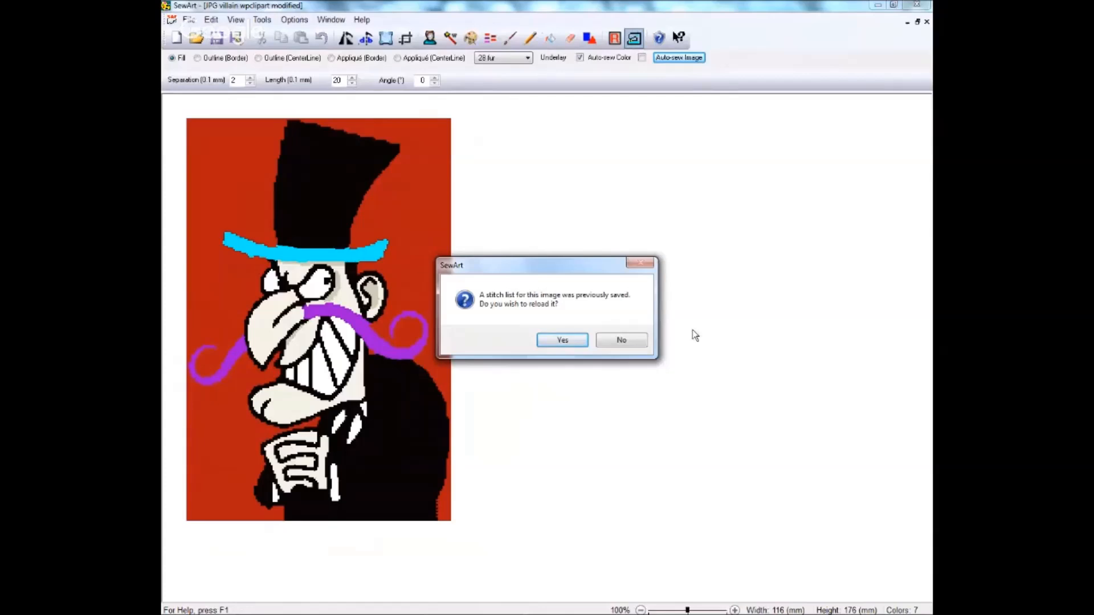
pyautogui.click(558, 342)
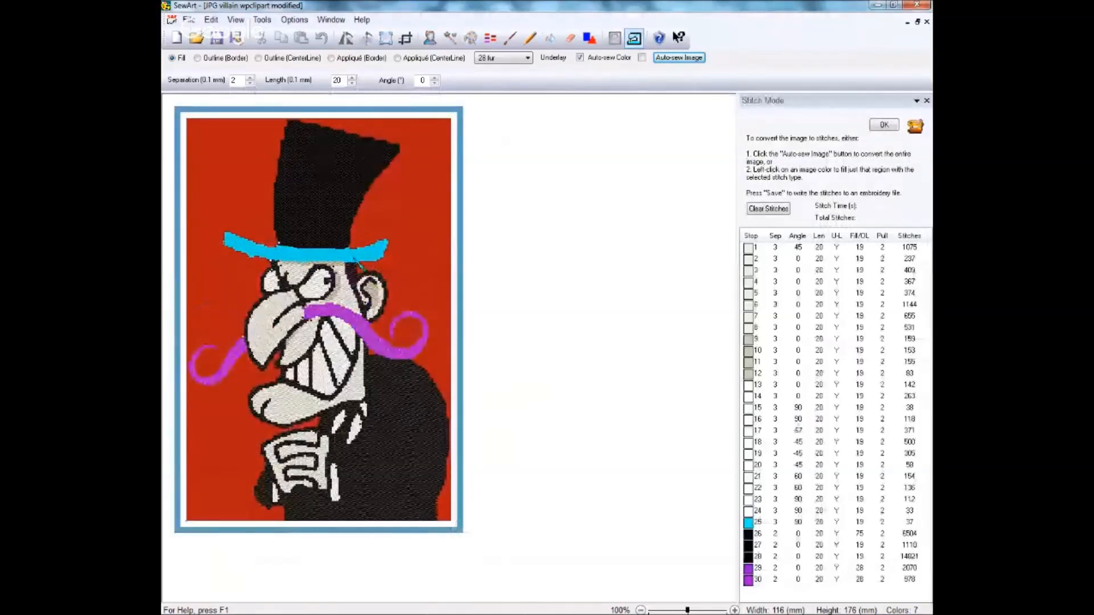
pyautogui.rightClick(751, 528)
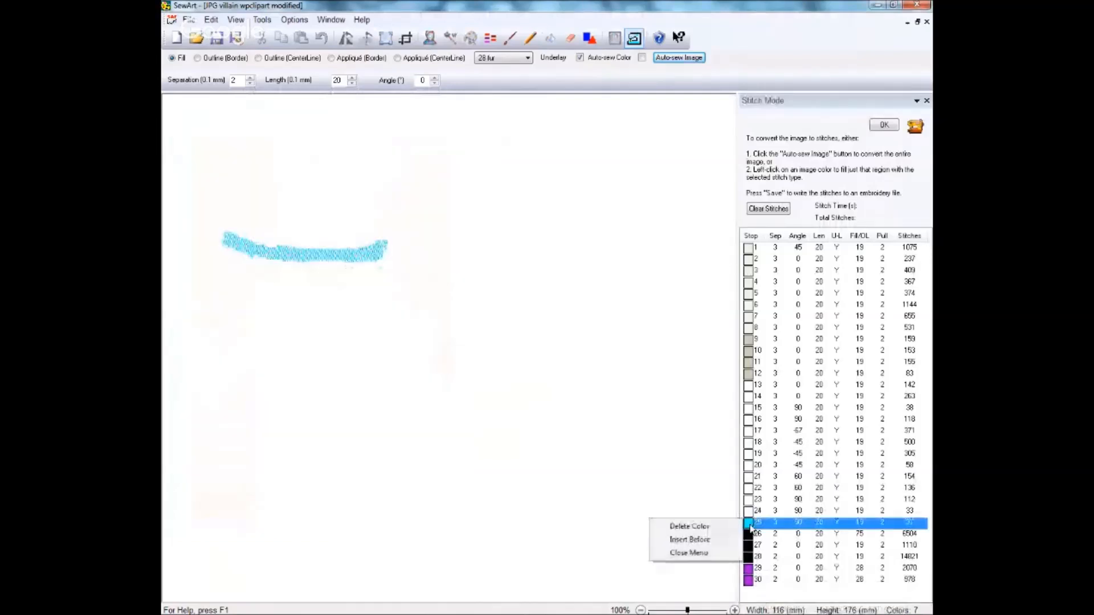
pyautogui.click(694, 530)
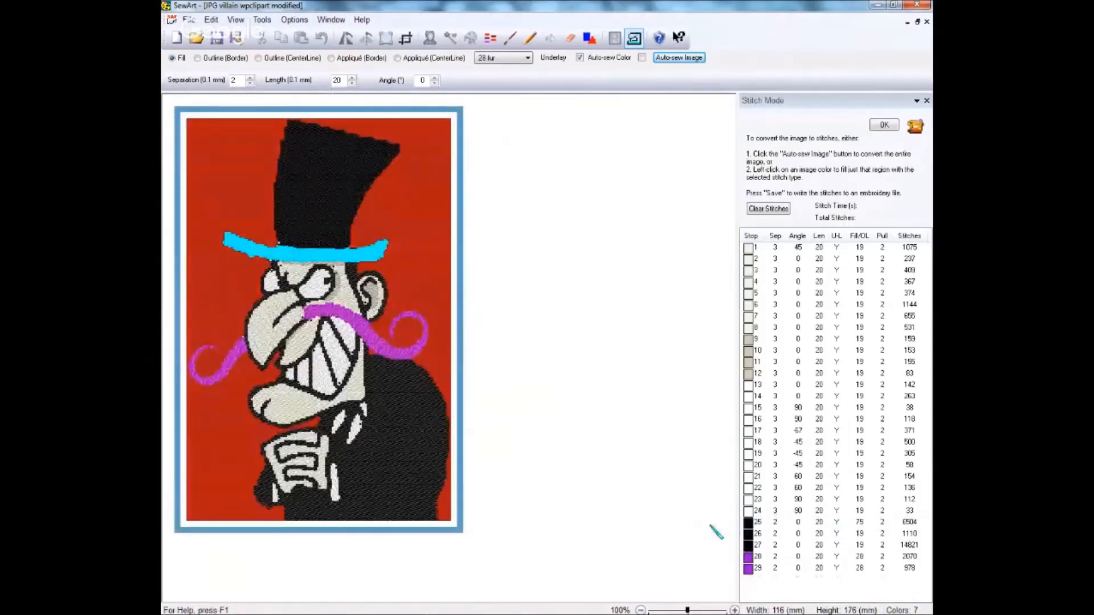
# Stitch the light blue hat brim with fill pattern 19 Default1 at a 90° angle and move its stop ahead of the black stops
pyautogui.click(735, 610)
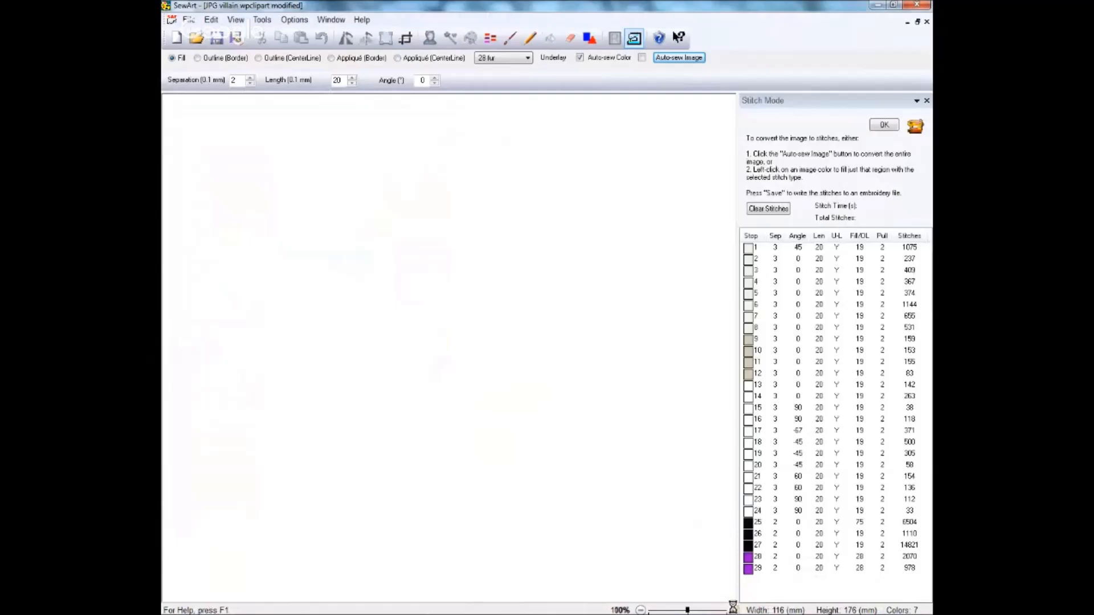
pyautogui.click(735, 610)
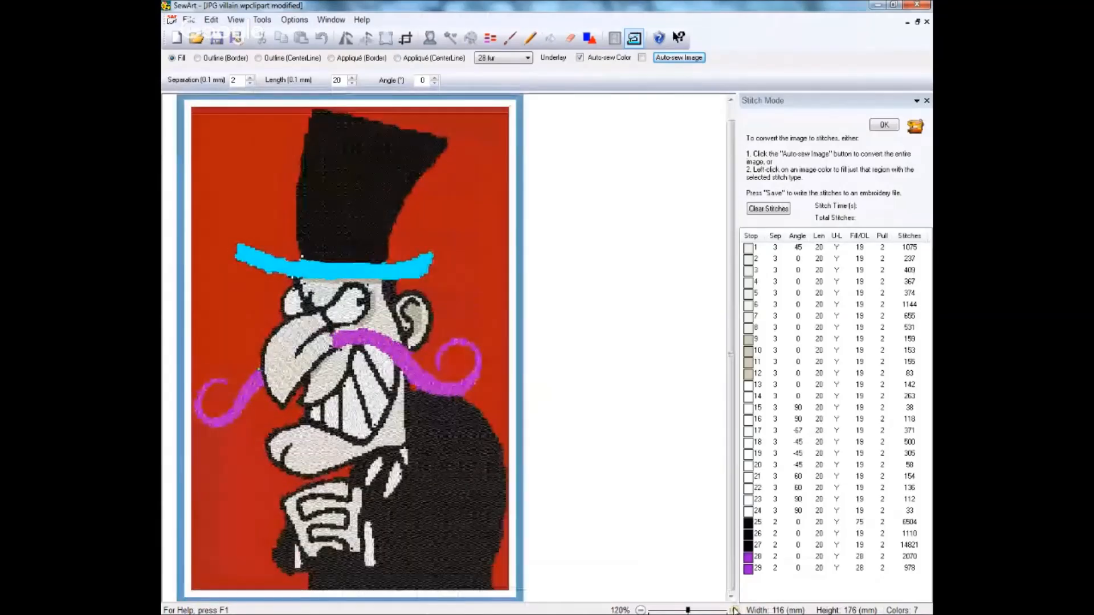
pyautogui.click(734, 611)
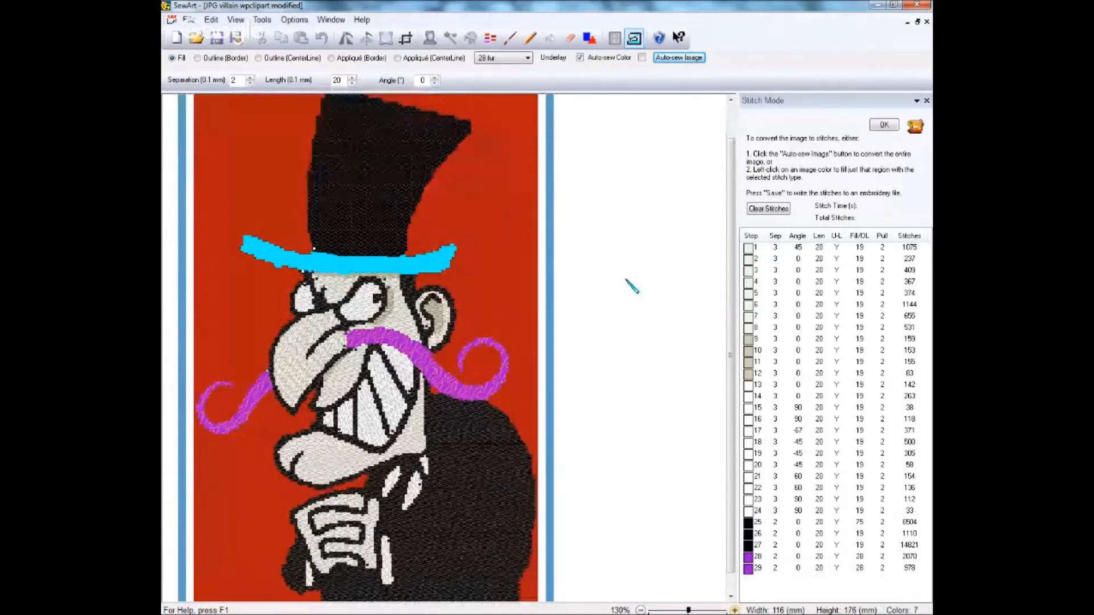
pyautogui.click(436, 77)
pyautogui.moveTo(437, 79); pyautogui.dragTo(437, 80)
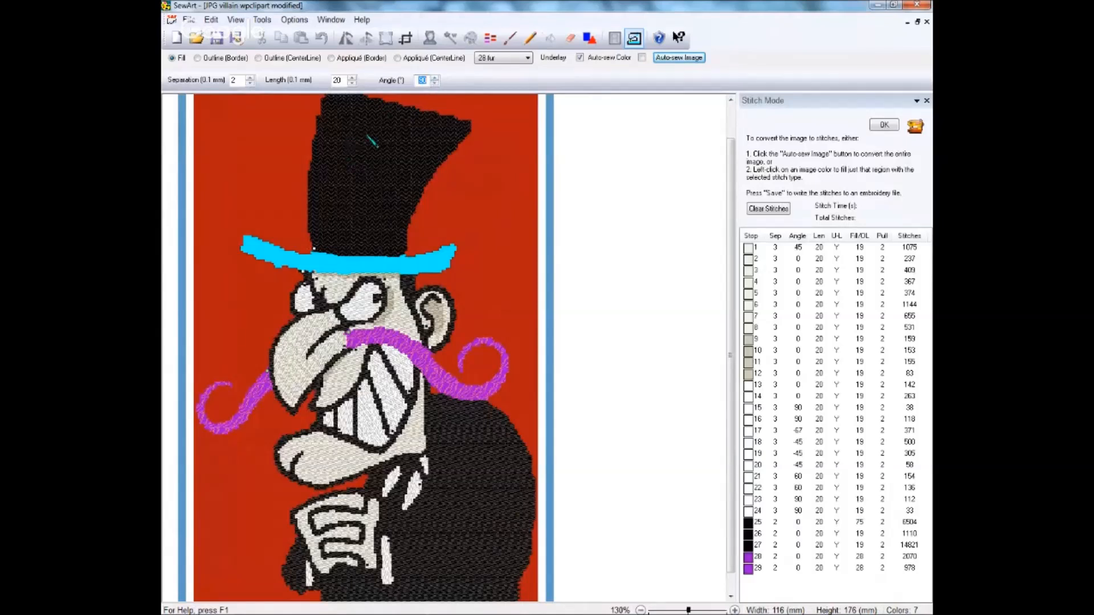
pyautogui.click(528, 58)
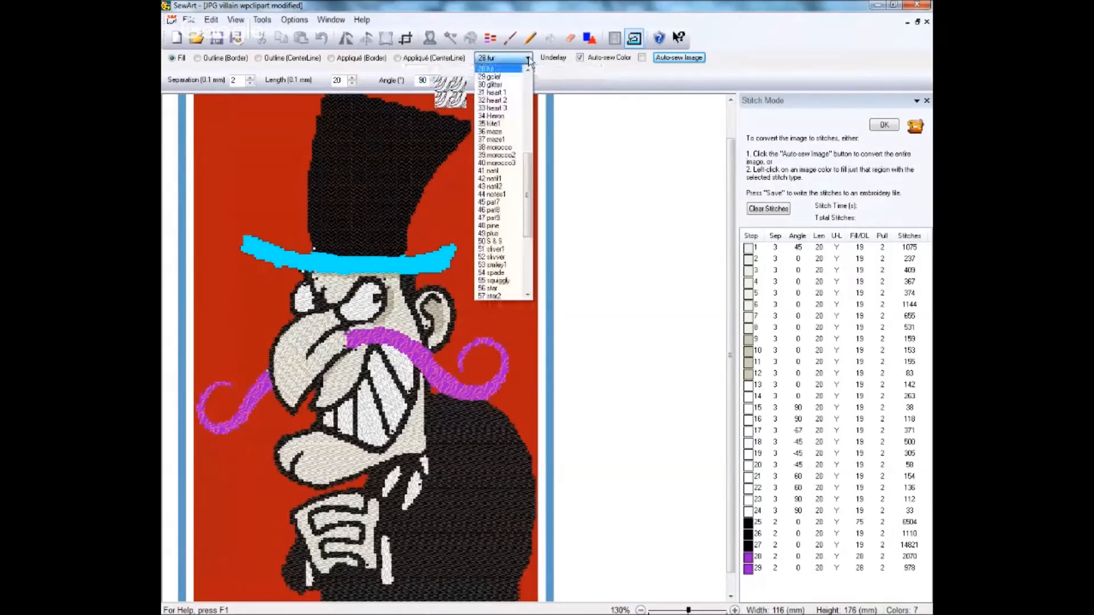
pyautogui.click(524, 87)
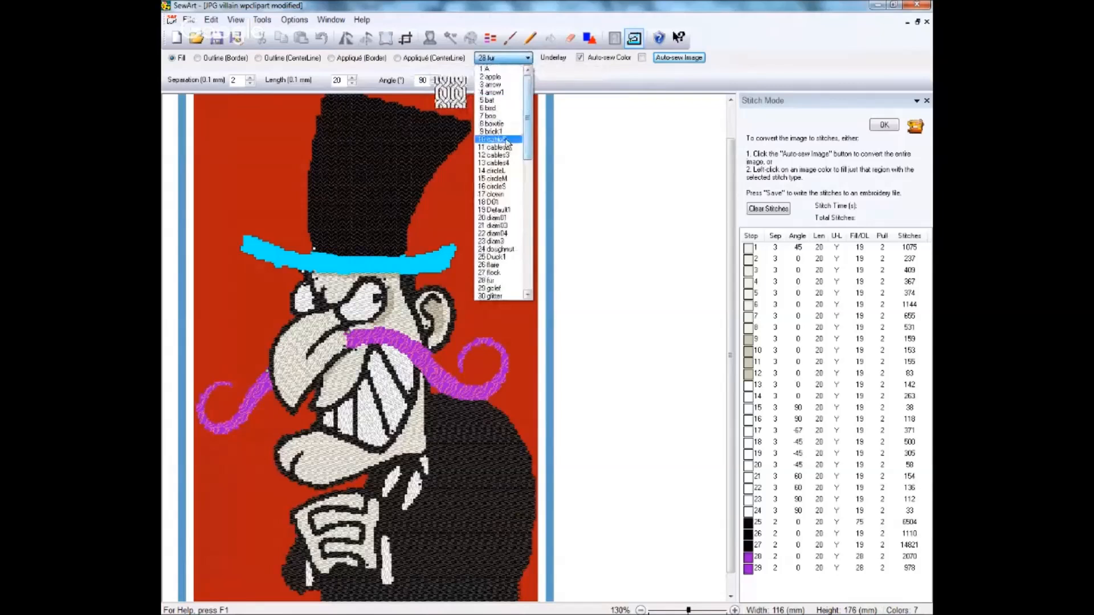
pyautogui.click(494, 209)
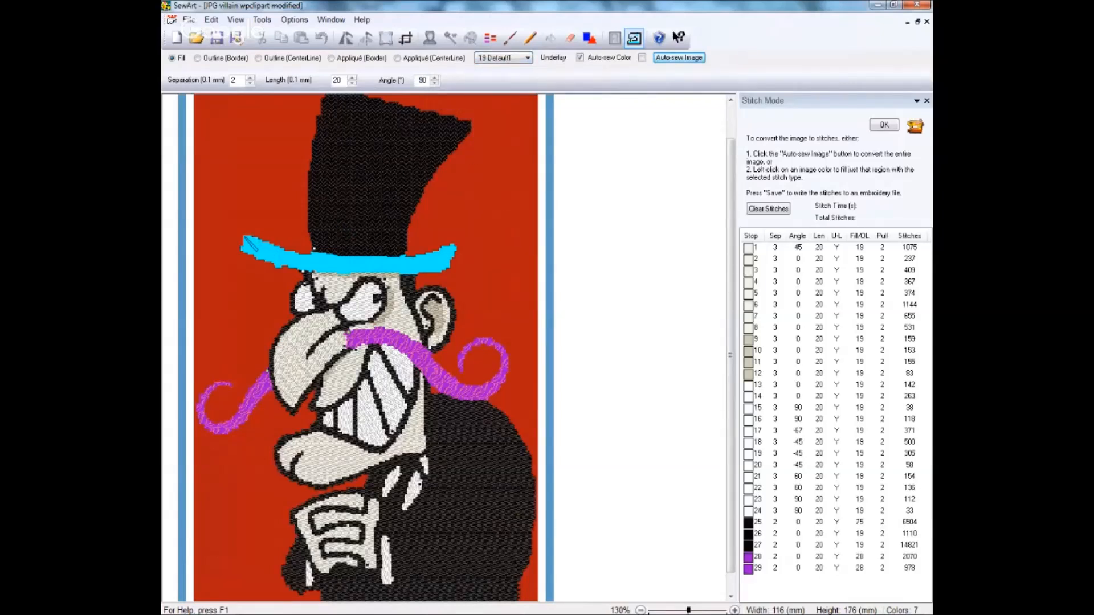
pyautogui.click(245, 239)
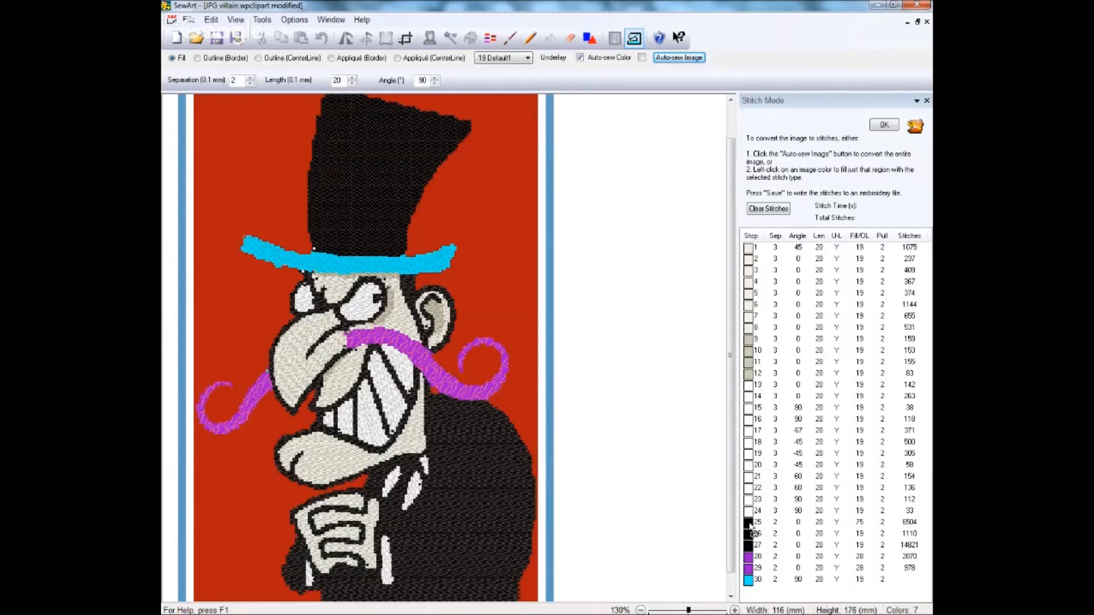
pyautogui.moveTo(750, 524); pyautogui.dragTo(750, 524)
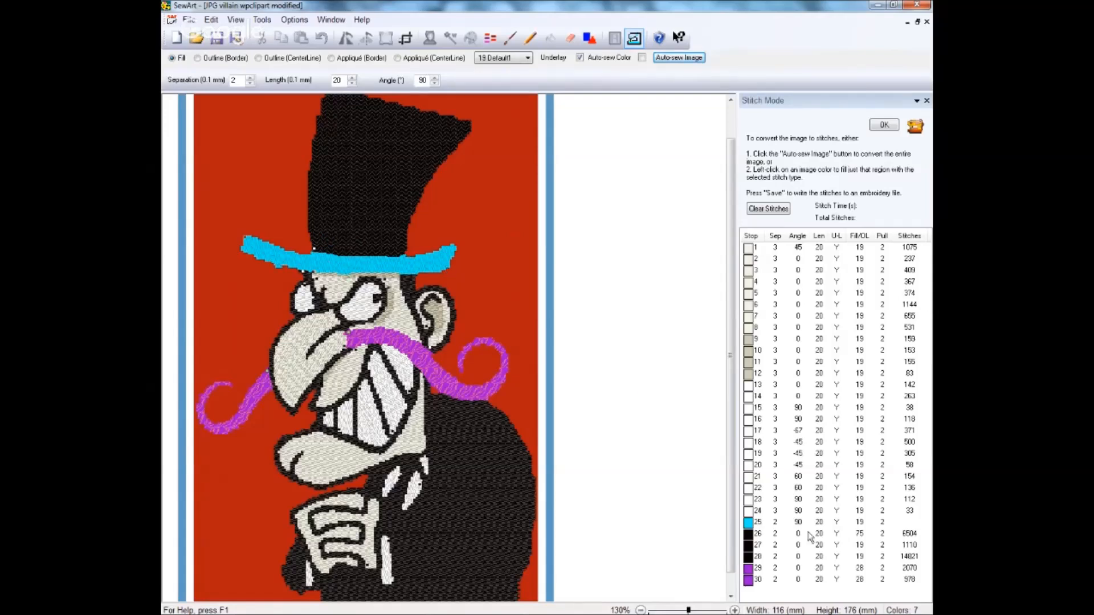
# Skip the image save and save the embroidery as JPG villain wpclipart modified in Brother (*.pes) format, without joining adjacent same-colored threads, overwriting the existing file
pyautogui.click(188, 19)
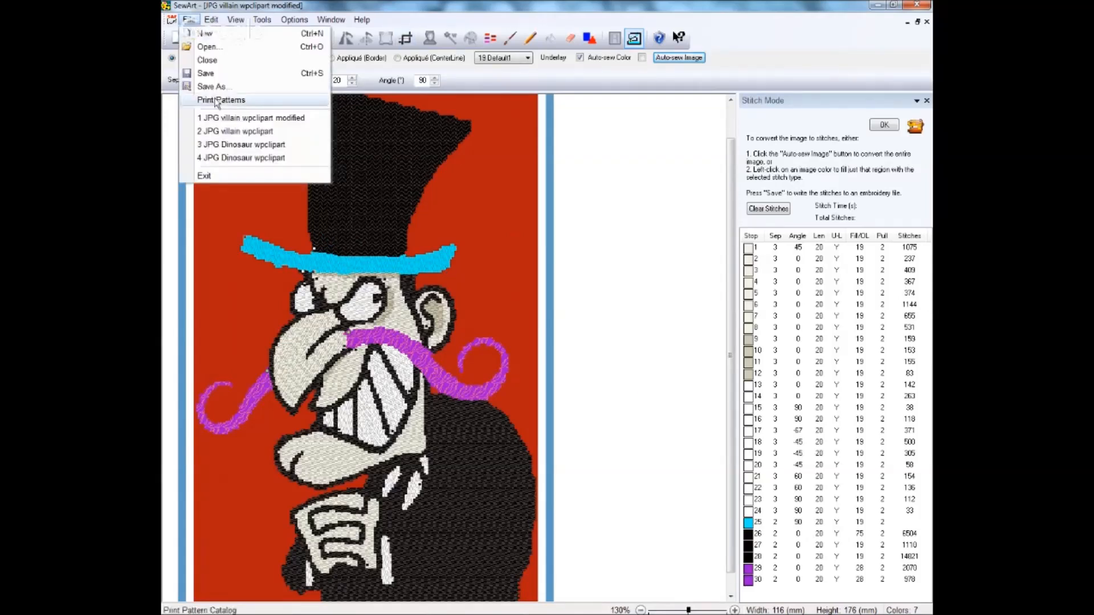
pyautogui.click(212, 88)
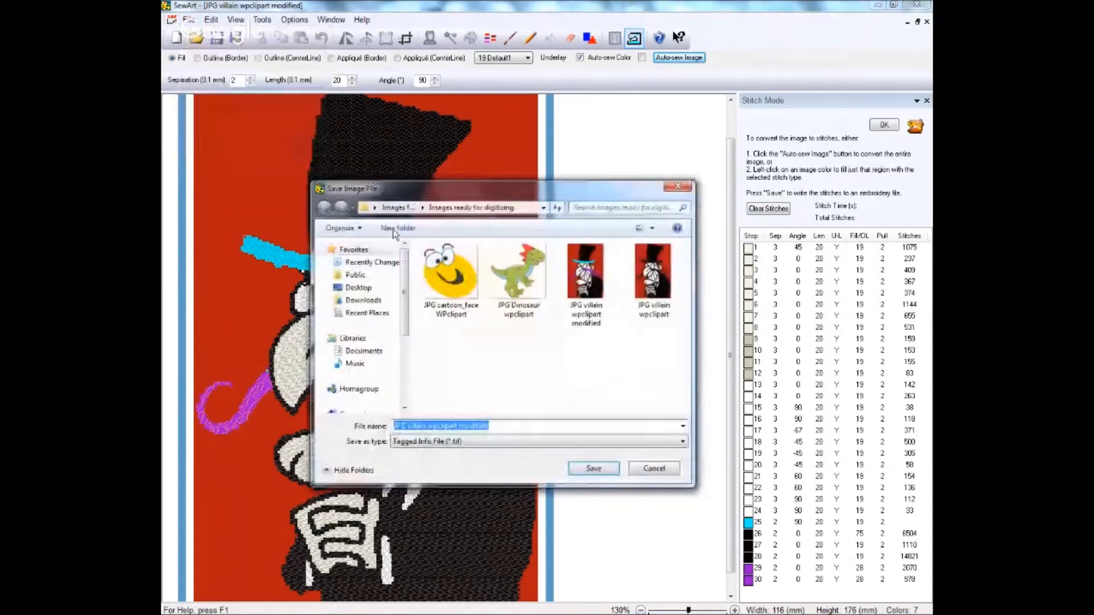
pyautogui.click(657, 476)
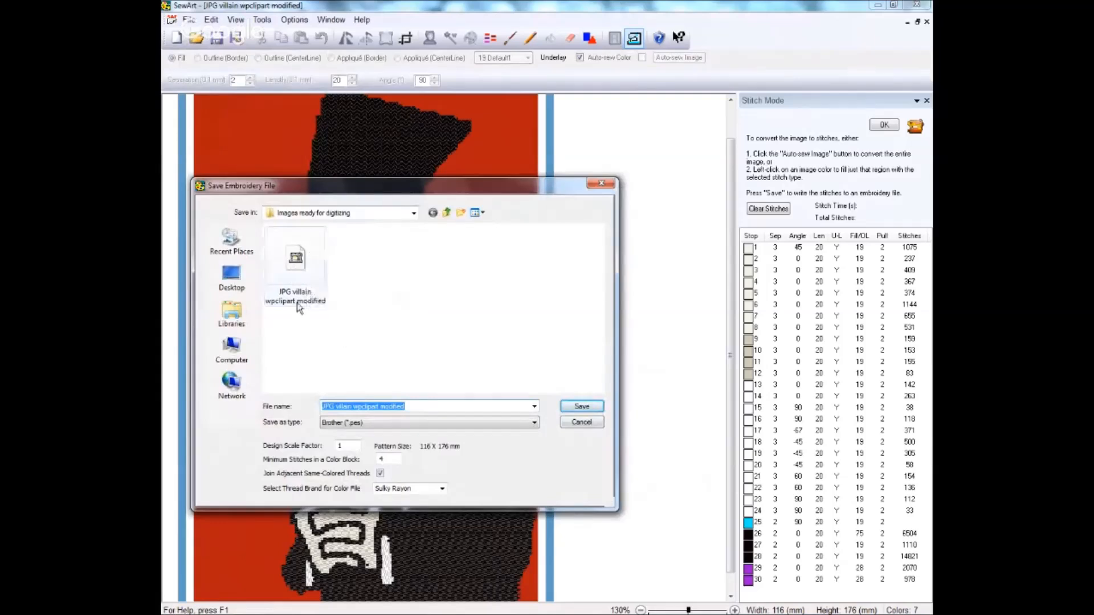
pyautogui.click(300, 283)
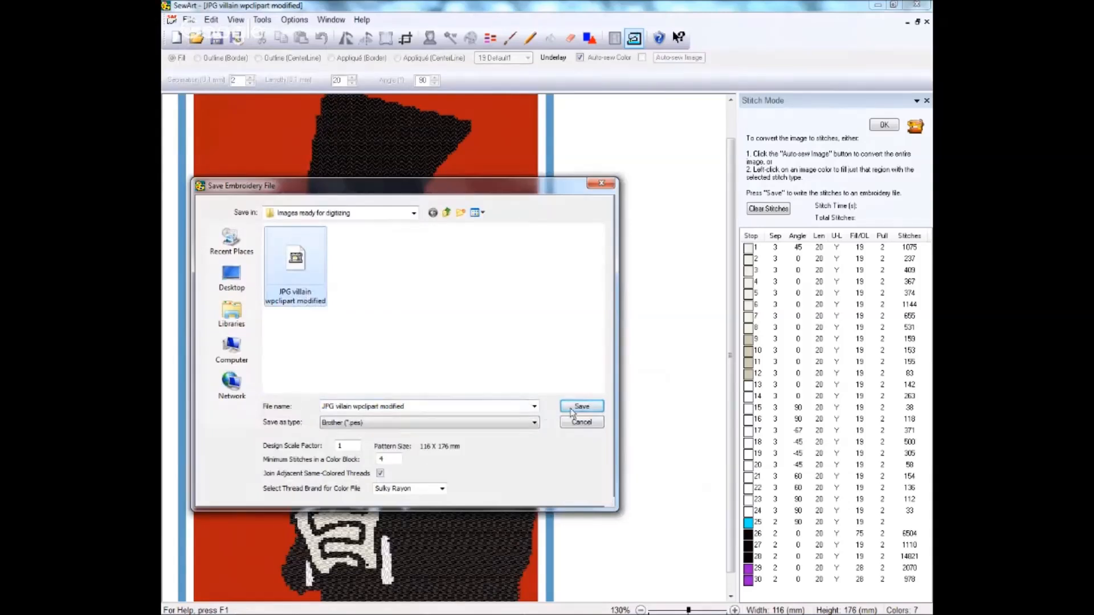
pyautogui.click(380, 474)
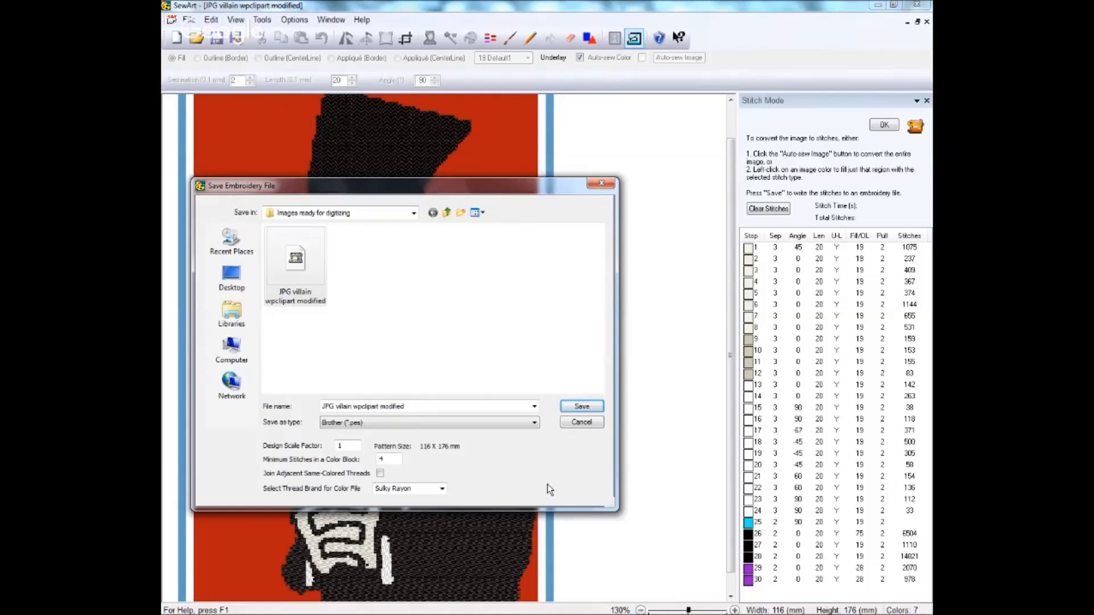
pyautogui.click(584, 406)
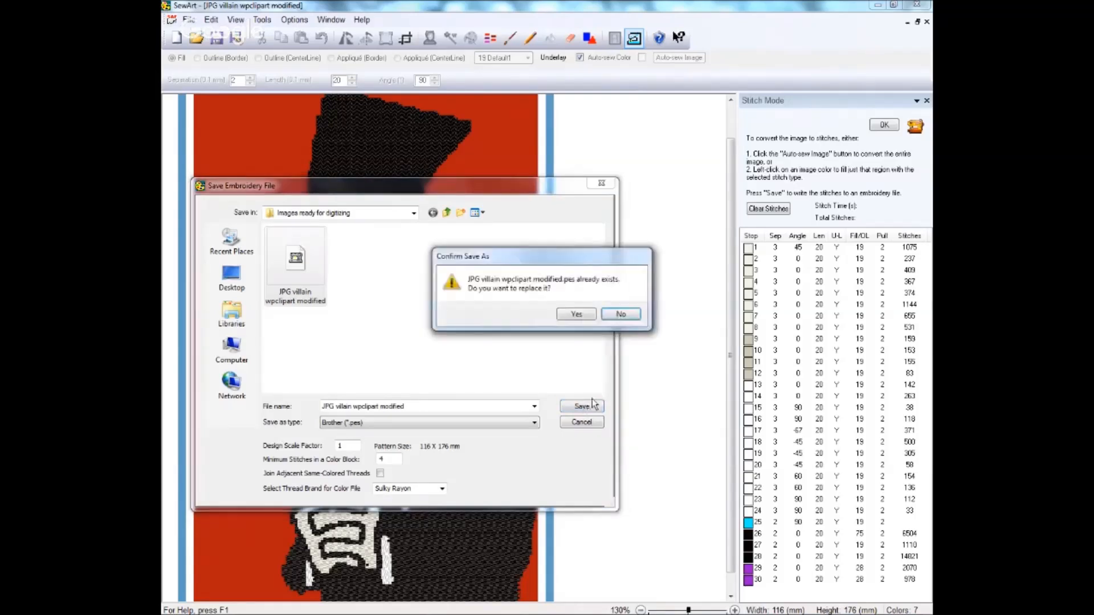
pyautogui.click(577, 314)
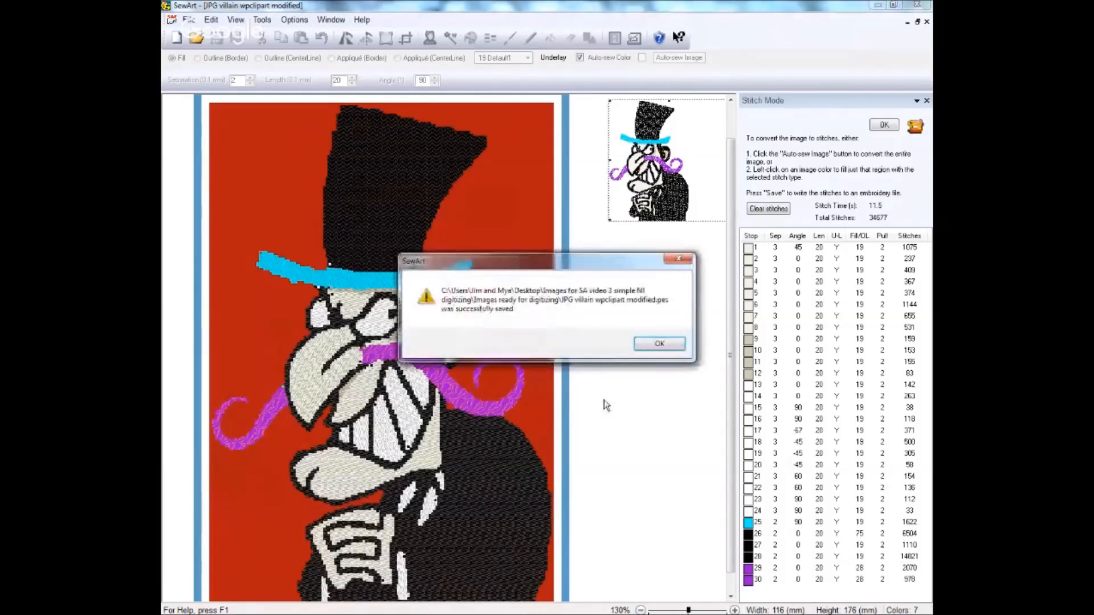
pyautogui.click(660, 344)
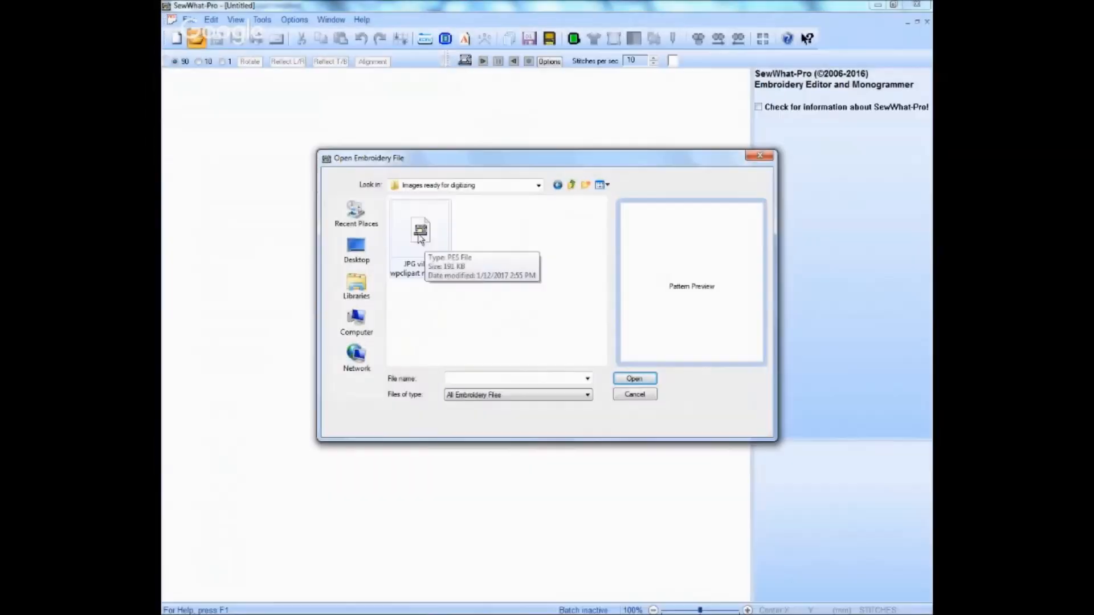
# Switch to SewWhat-Pro and open the embroidery file JPG villain wpclipart modified from the Images ready for digitizing folder
pyautogui.click(420, 231)
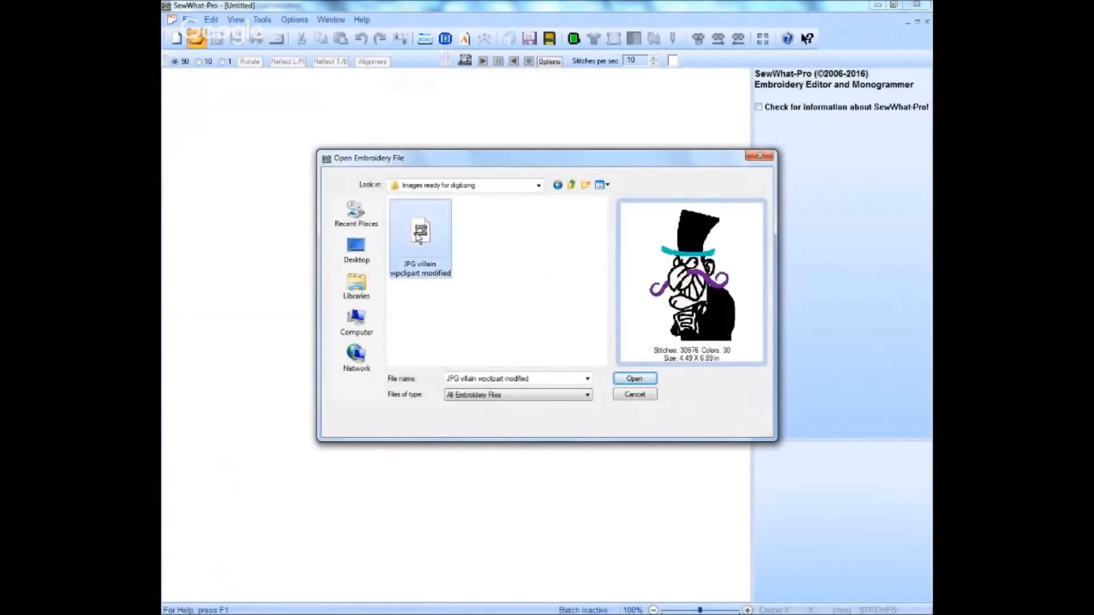
pyautogui.click(634, 380)
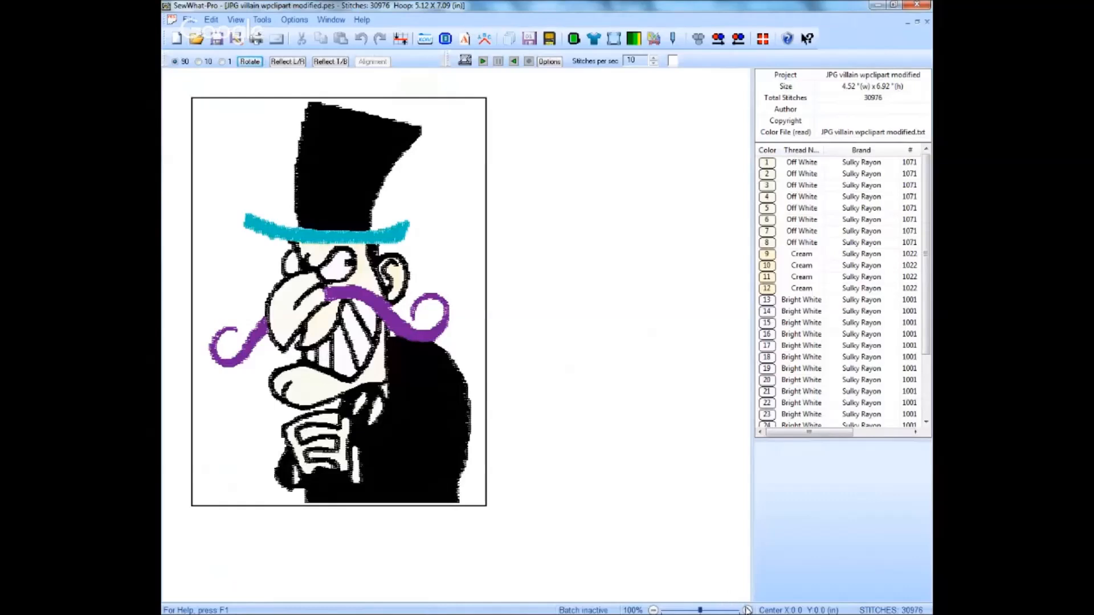
pyautogui.click(747, 611)
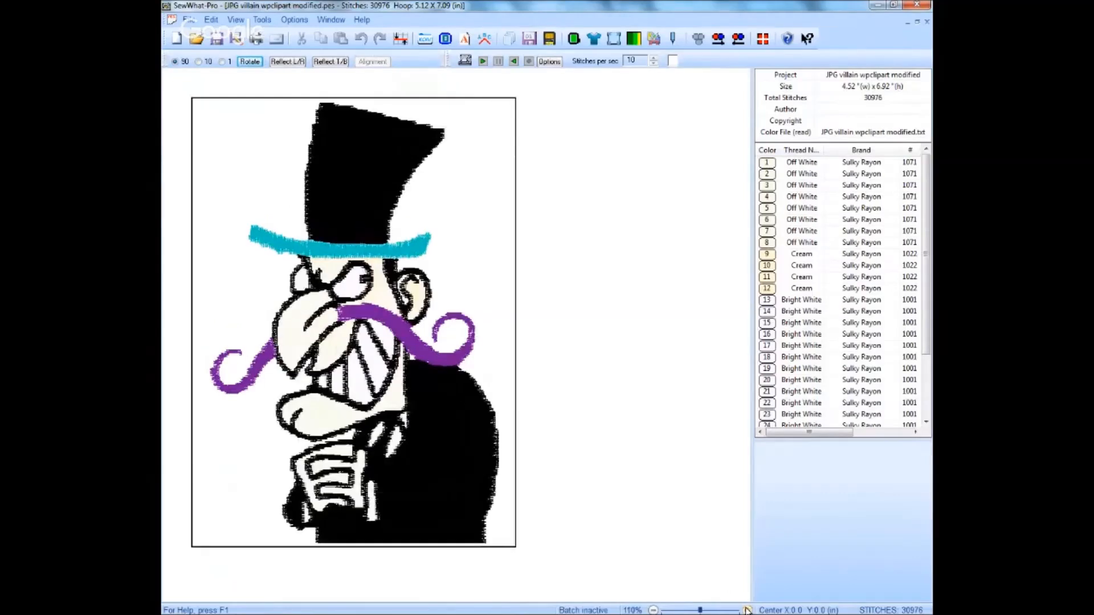
pyautogui.click(747, 610)
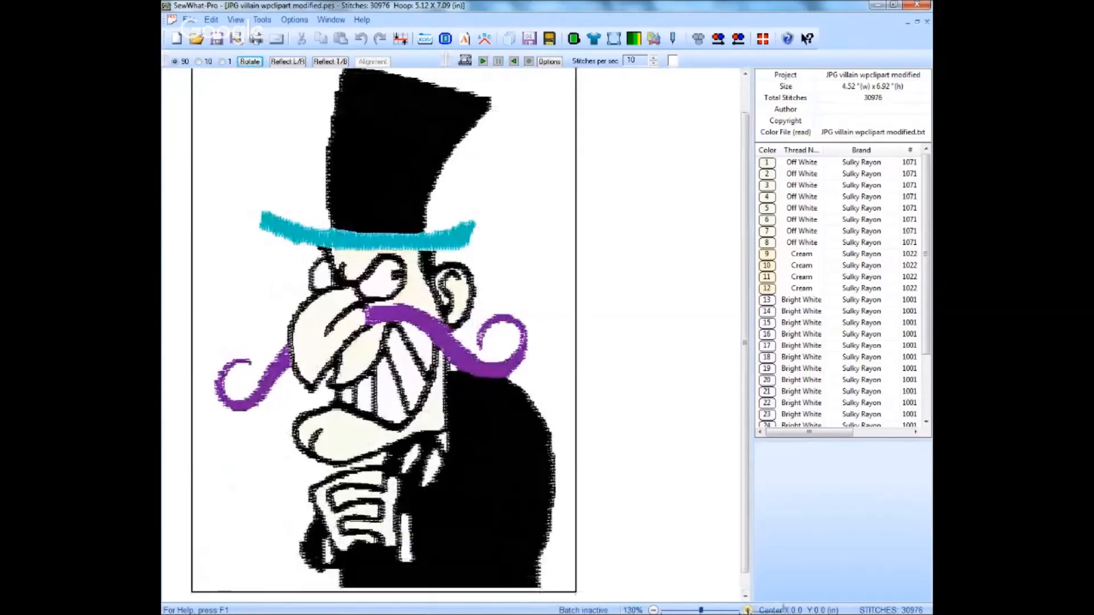
pyautogui.click(747, 611)
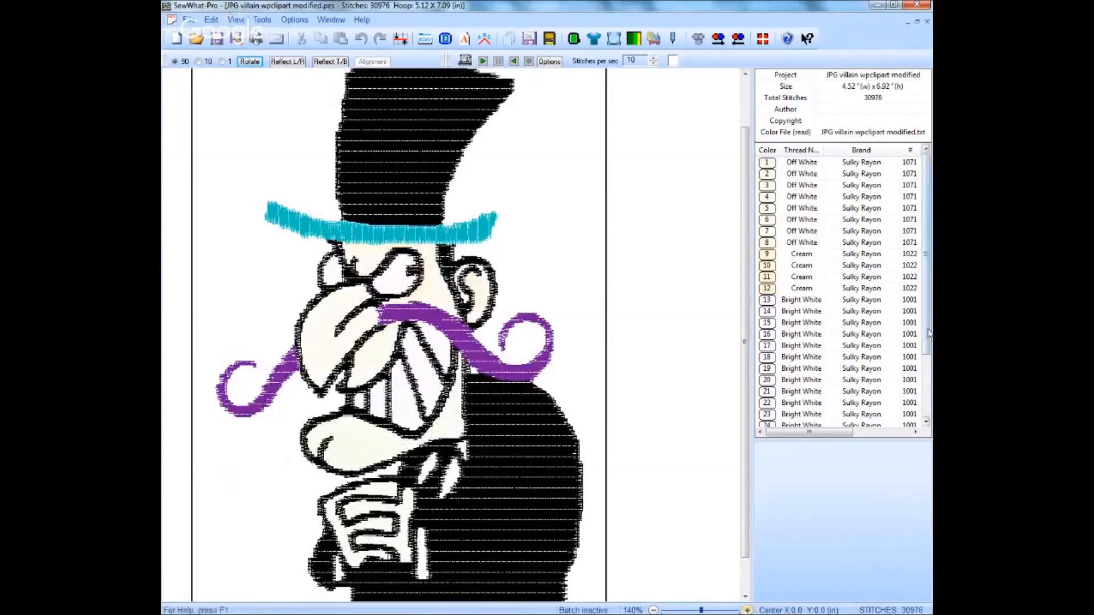
# Change the thread of the turquoise hat brim, color 25, to Sulky Rayon Black 1005
pyautogui.scroll(-3, 929, 333)
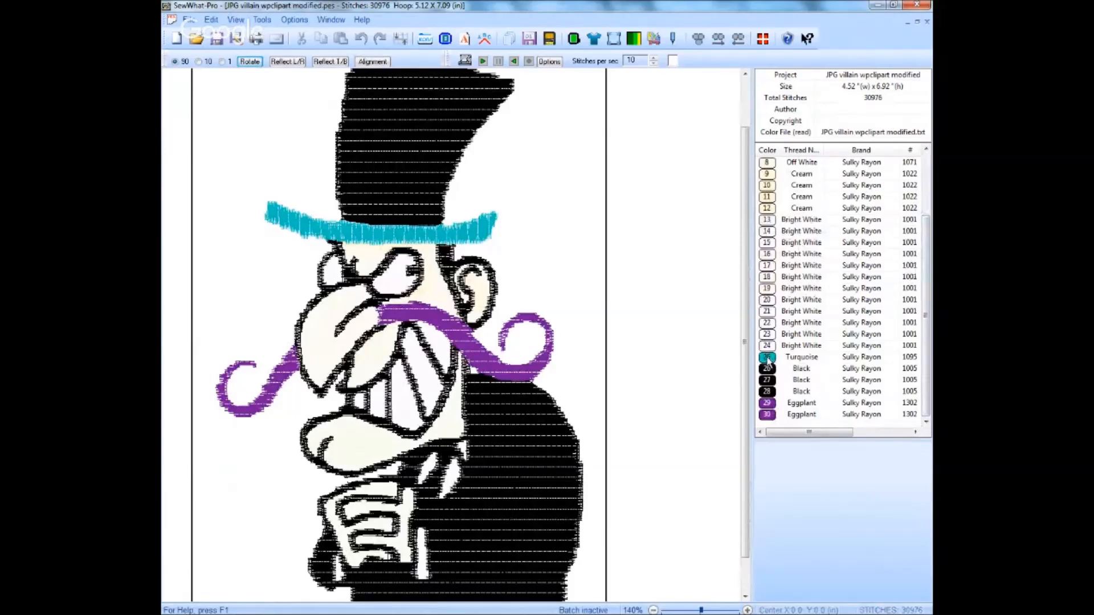
pyautogui.click(768, 359)
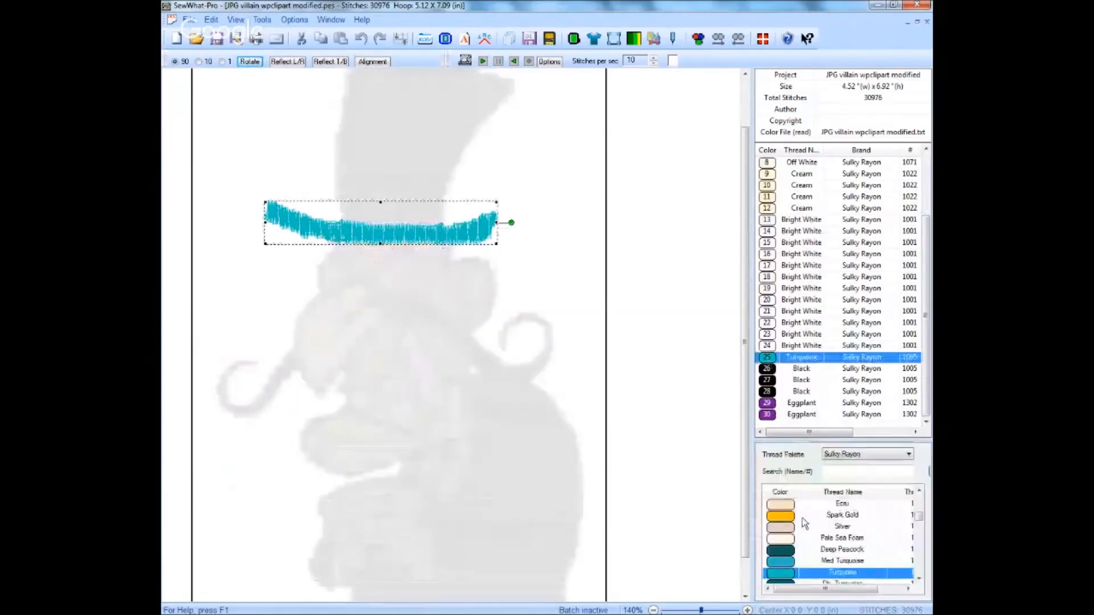
pyautogui.click(843, 470)
pyautogui.write('1005')
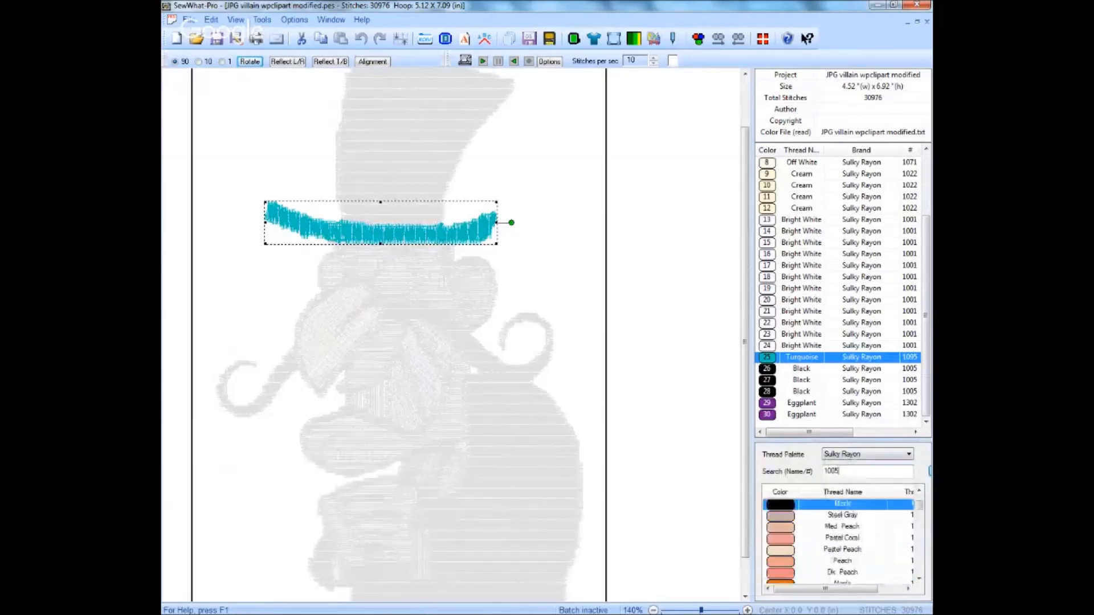
pyautogui.click(790, 509)
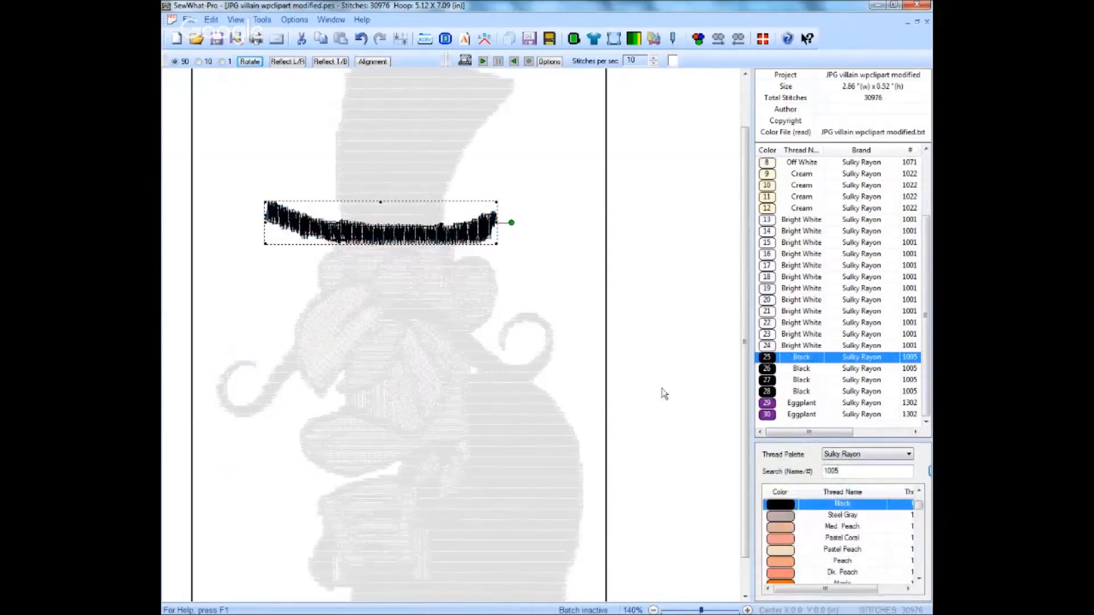
pyautogui.click(722, 403)
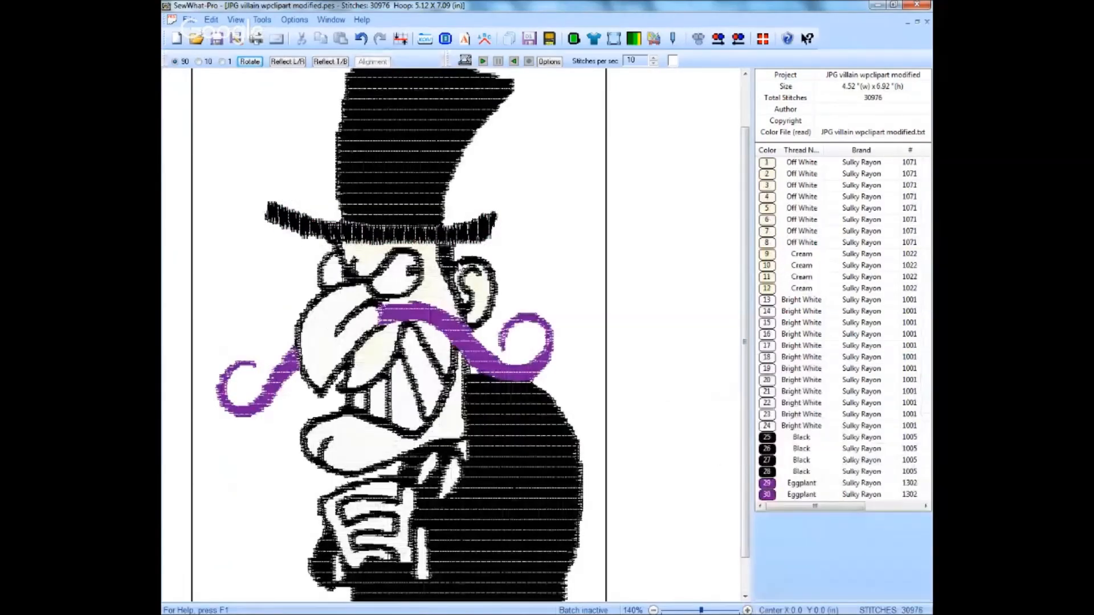
# Display the villain design as realistic 3D stitches and close it without saving the changes
pyautogui.click(243, 20)
pyautogui.click(248, 146)
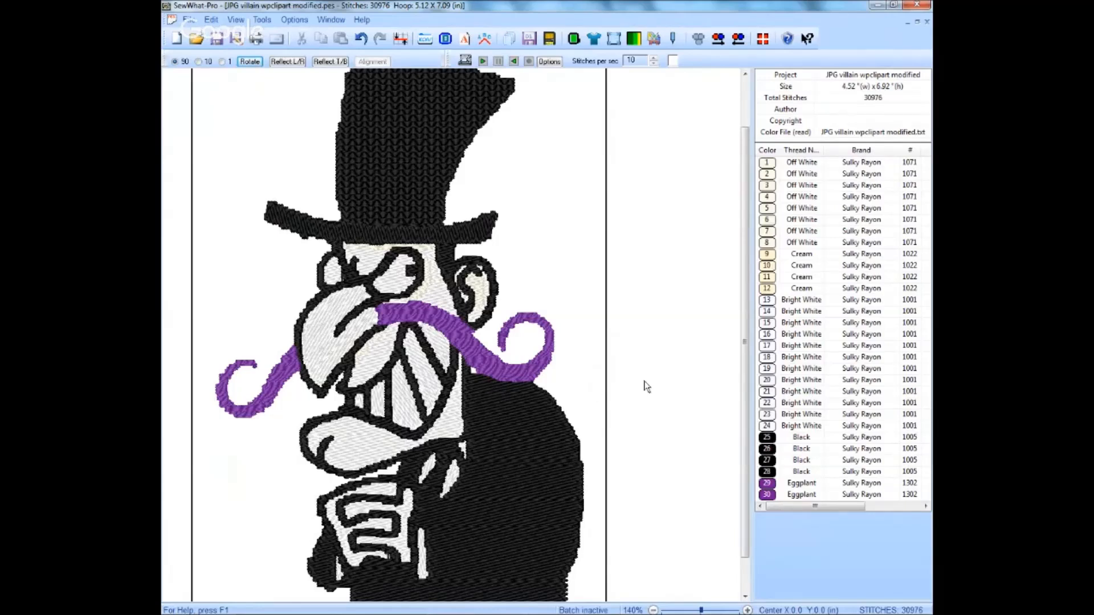
pyautogui.click(928, 22)
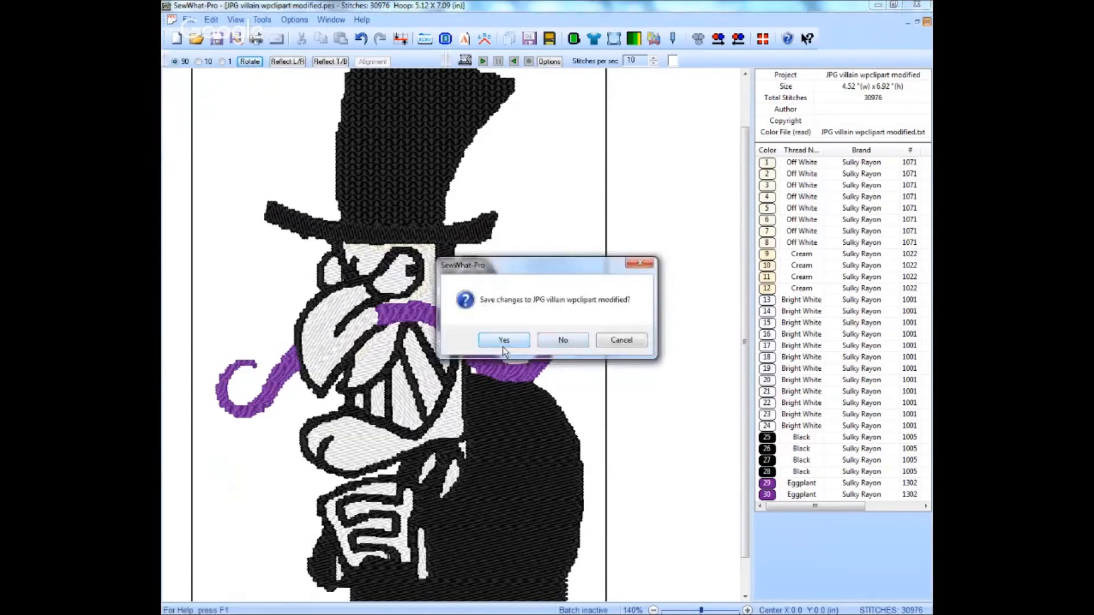
pyautogui.click(547, 342)
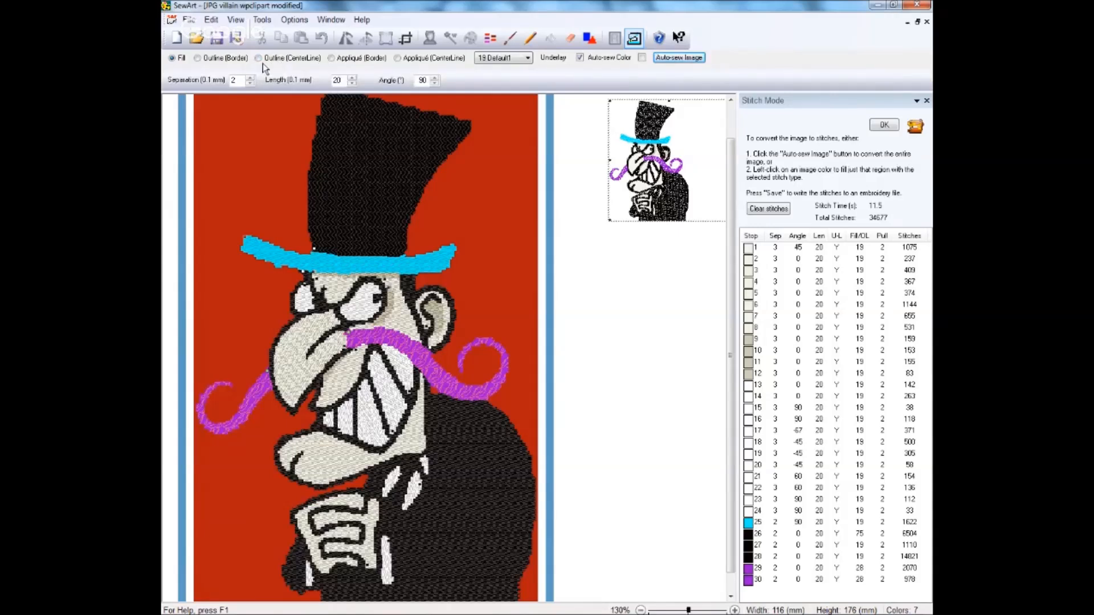
# Browse the fill stitch patterns and preview them without changing 19 Default1, and review the stitch properties of the villain's stops
pyautogui.click(527, 58)
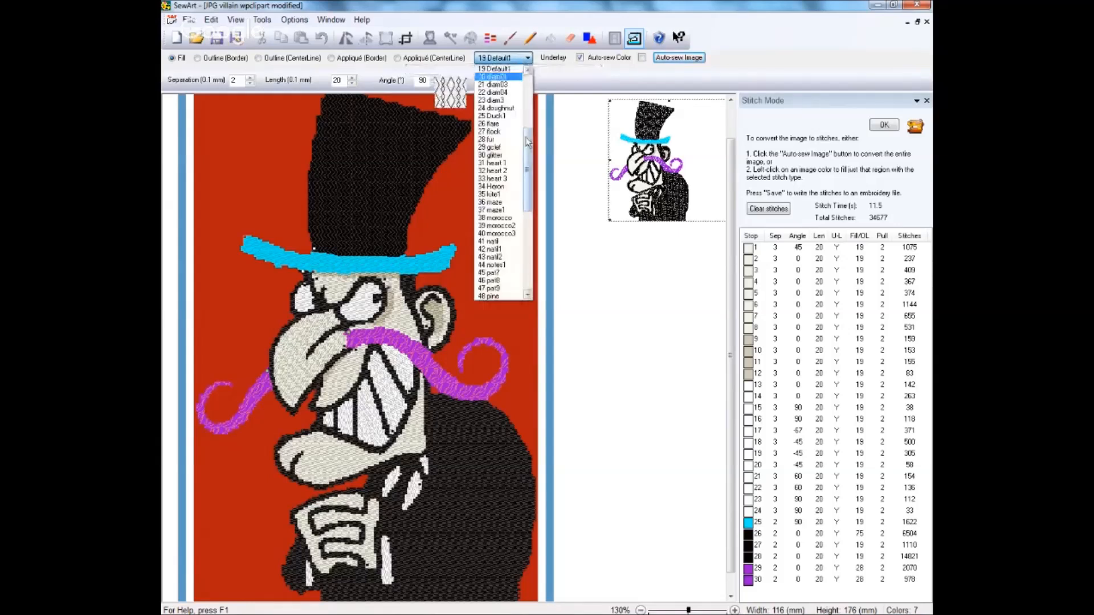
pyautogui.moveTo(527, 142); pyautogui.dragTo(528, 226)
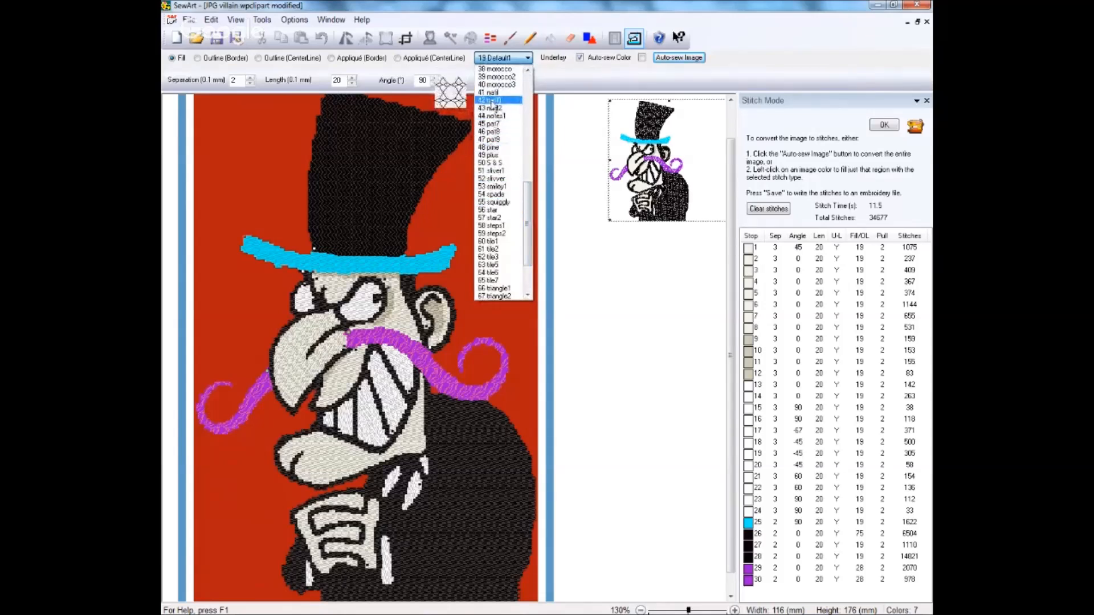
pyautogui.click(524, 57)
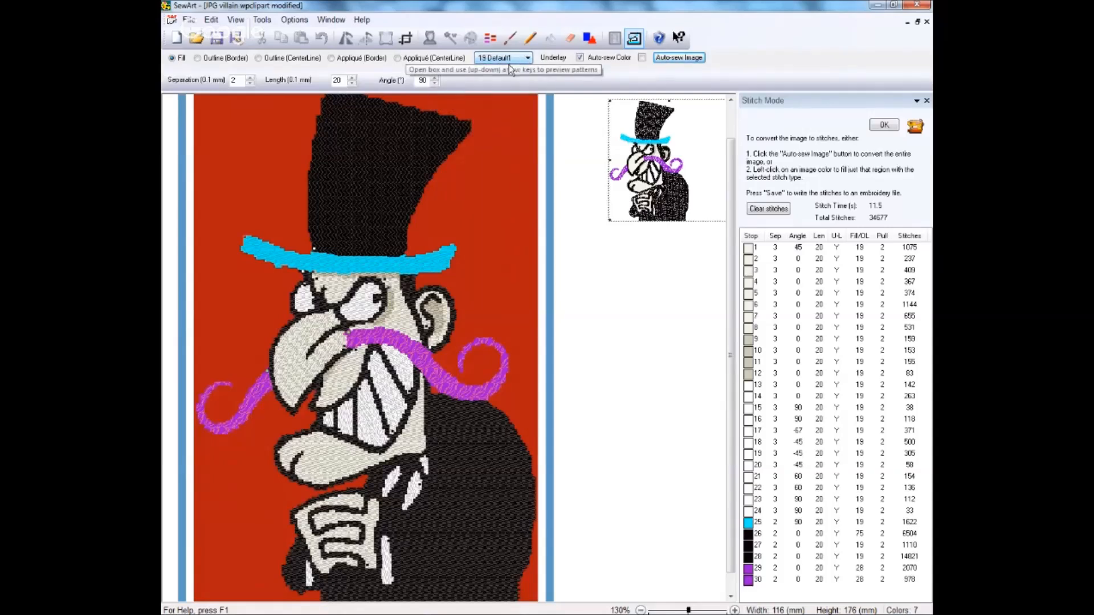
pyautogui.click(529, 58)
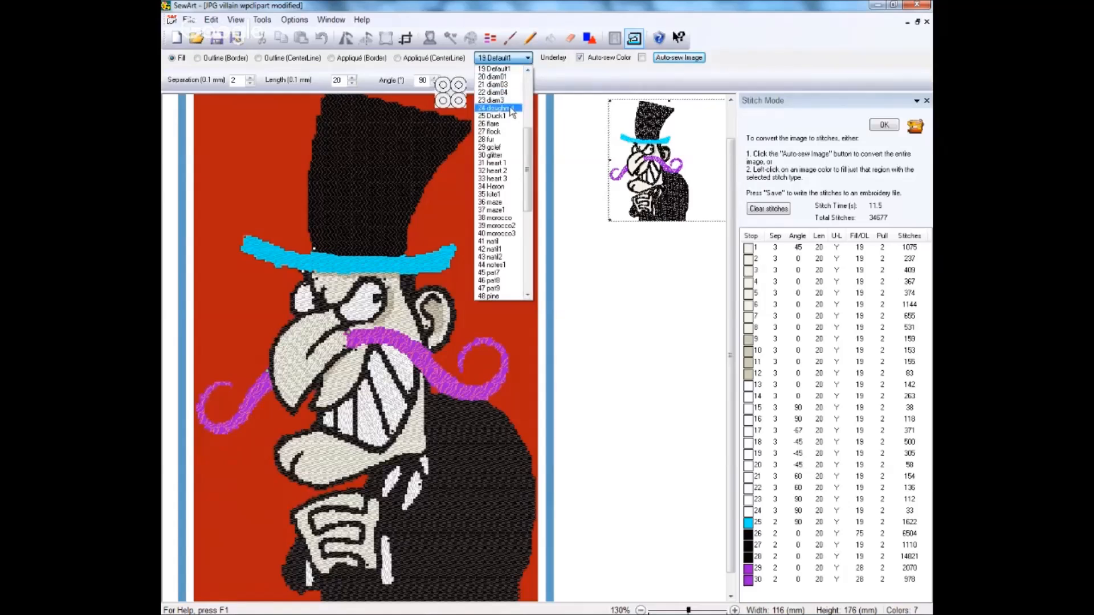
pyautogui.click(528, 60)
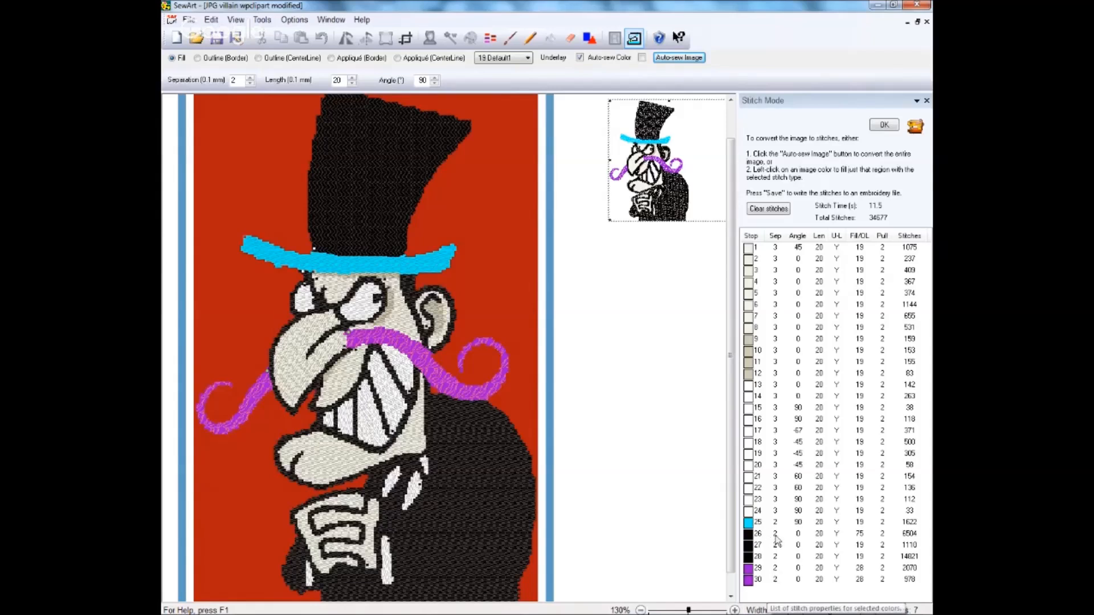
pyautogui.moveTo(701, 613)
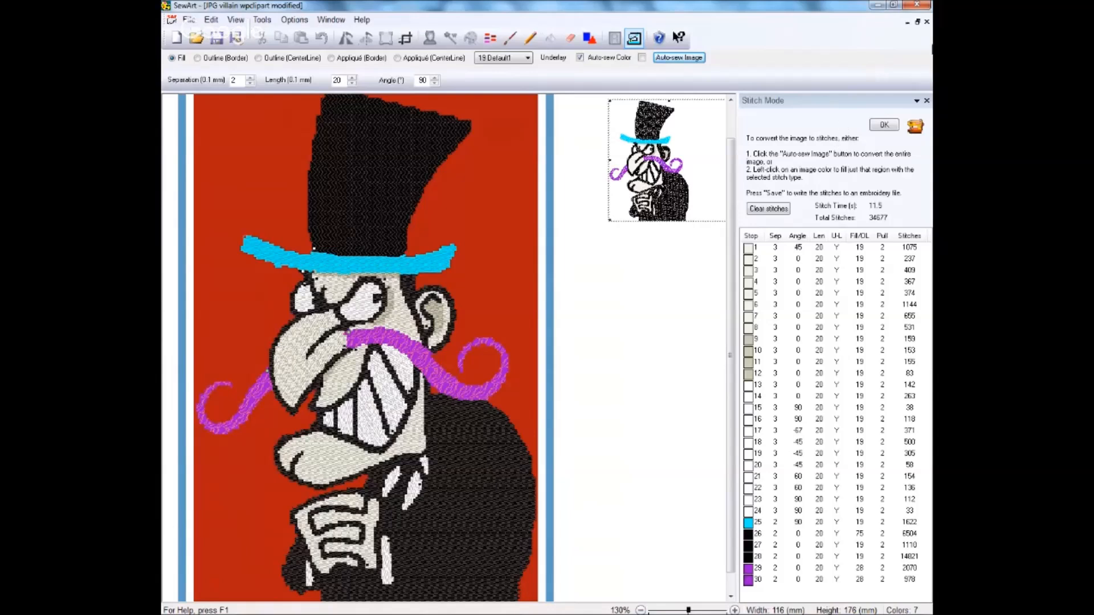
# Close the villain image and open the JPG Dinosaur wpclipart image from the Images ready for digitizing folder
pyautogui.click(927, 23)
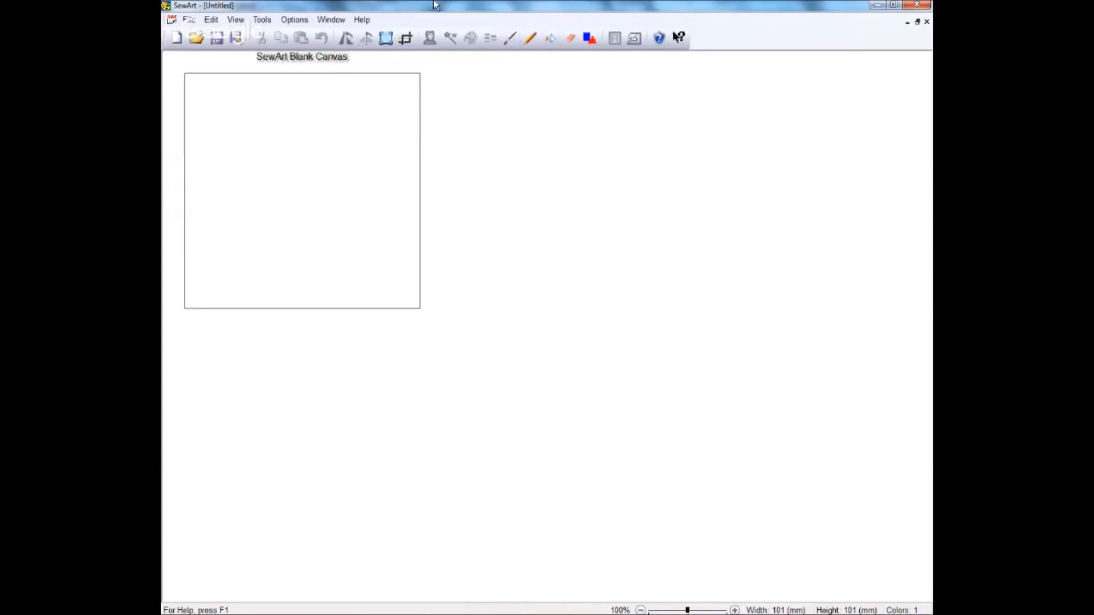
pyautogui.click(189, 21)
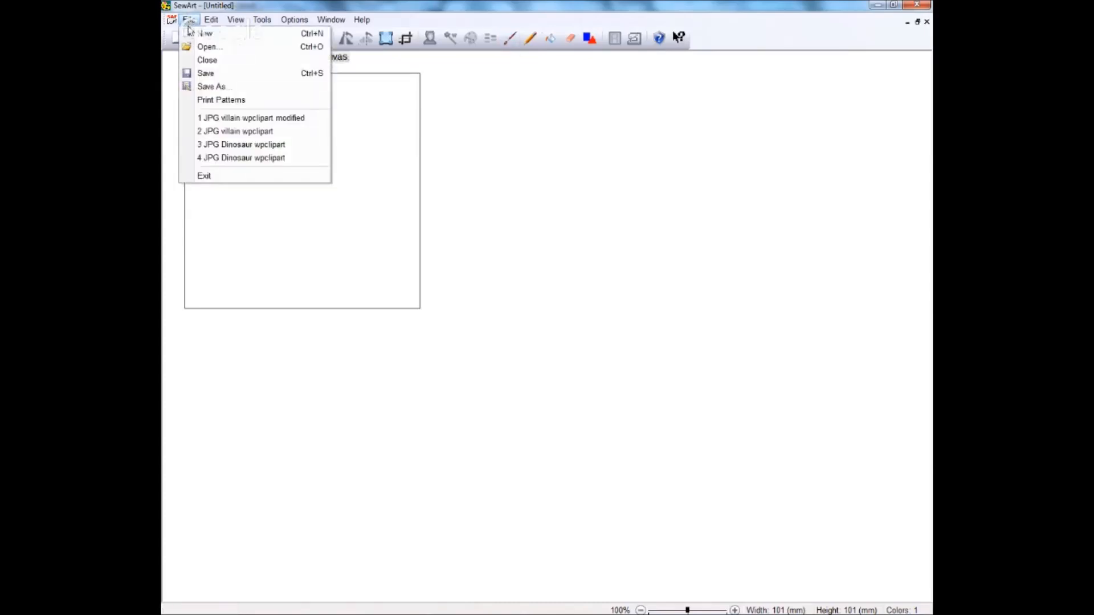
pyautogui.click(206, 47)
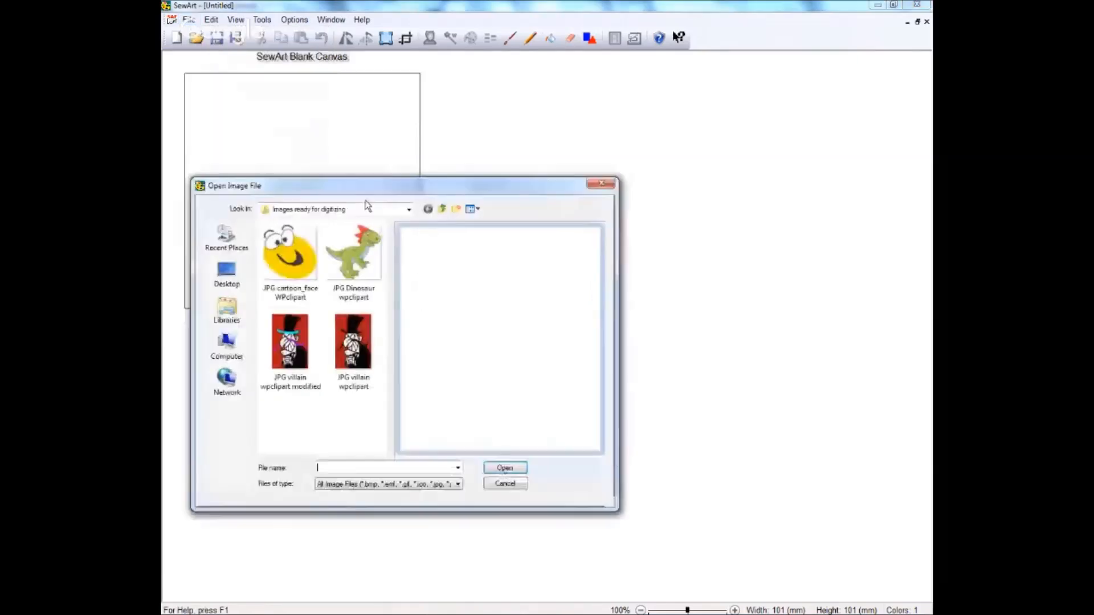
pyautogui.click(353, 254)
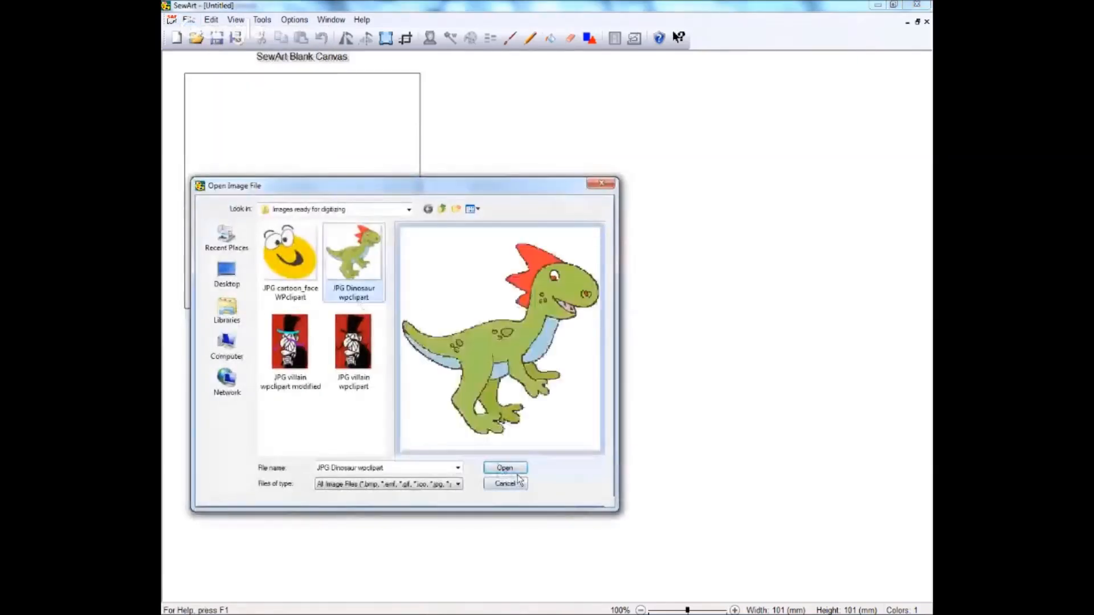
pyautogui.click(505, 468)
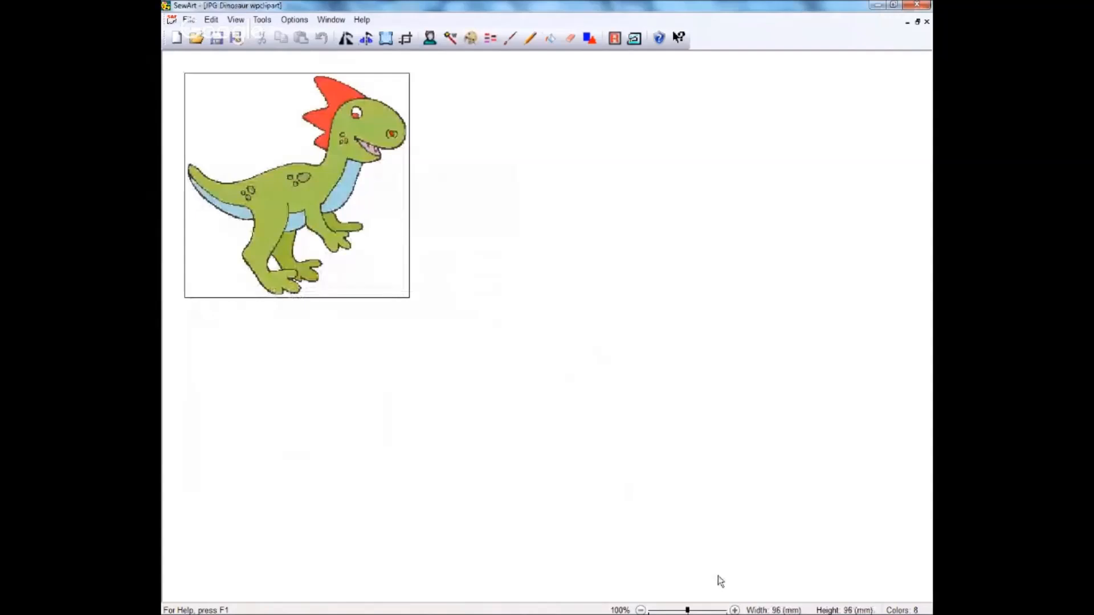
# Sample the gray-green of the large spot on the dinosaur's back as the bucket fill color, RGB 154, 179, 93
pyautogui.click(735, 610)
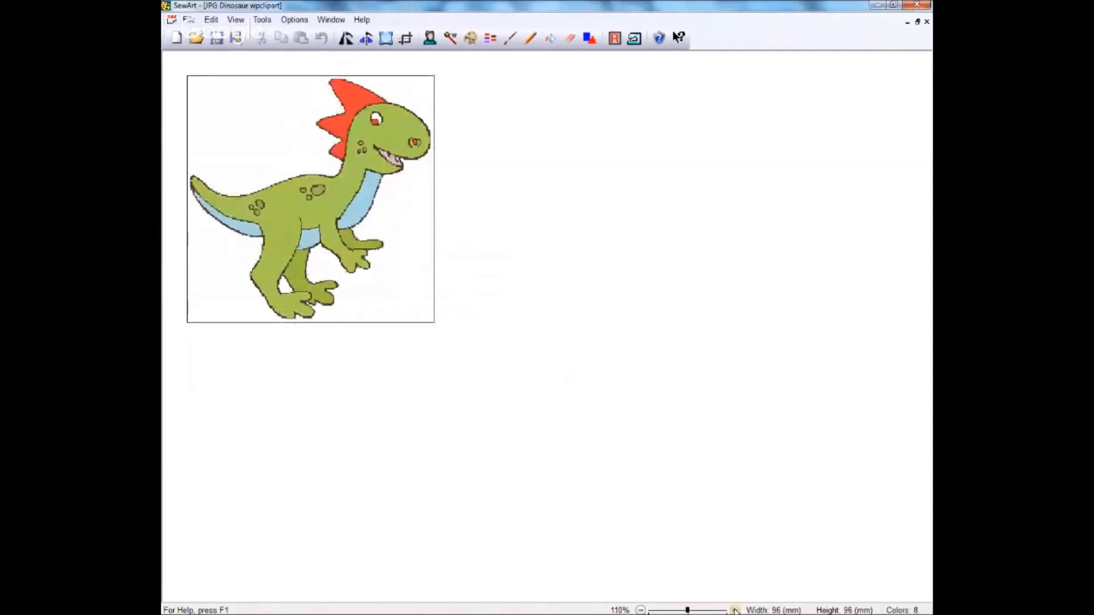
pyautogui.click(735, 610)
pyautogui.click(735, 610)
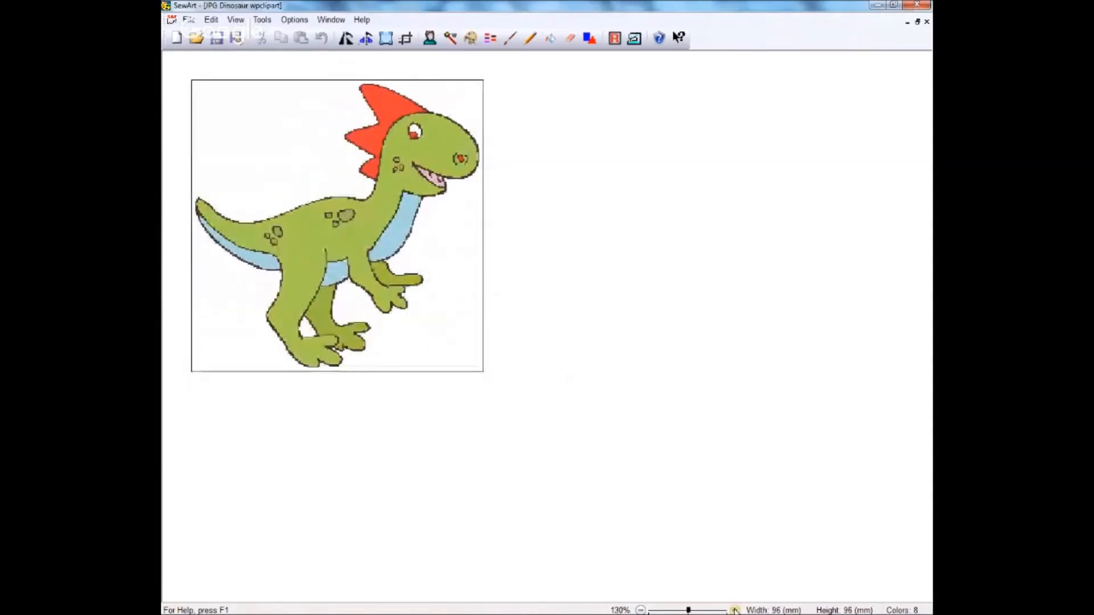
pyautogui.click(735, 610)
pyautogui.click(735, 610)
pyautogui.click(735, 610)
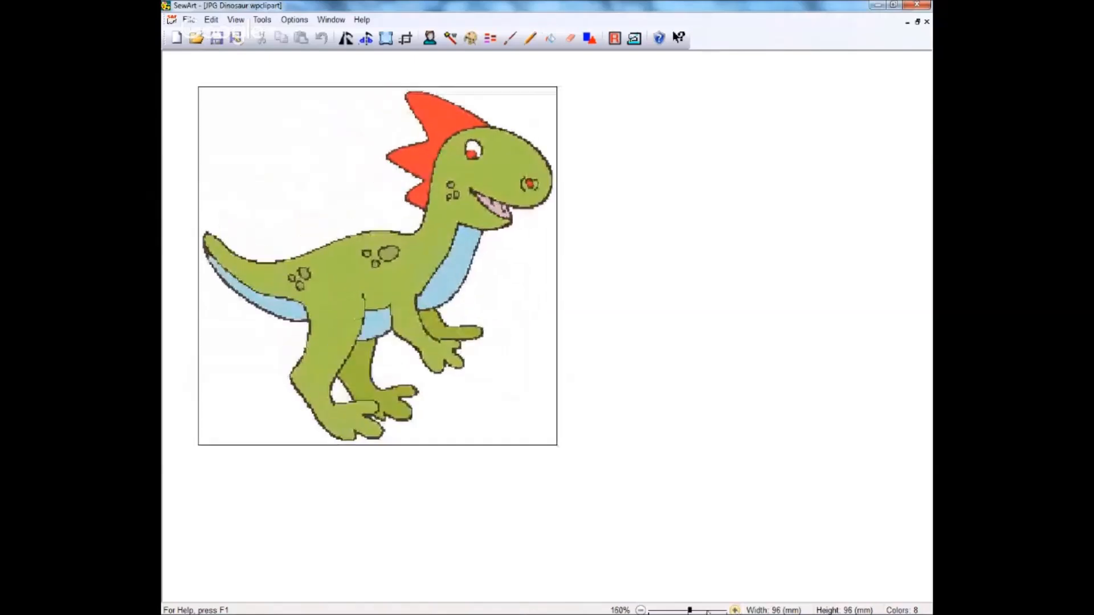
pyautogui.moveTo(691, 611); pyautogui.dragTo(694, 610)
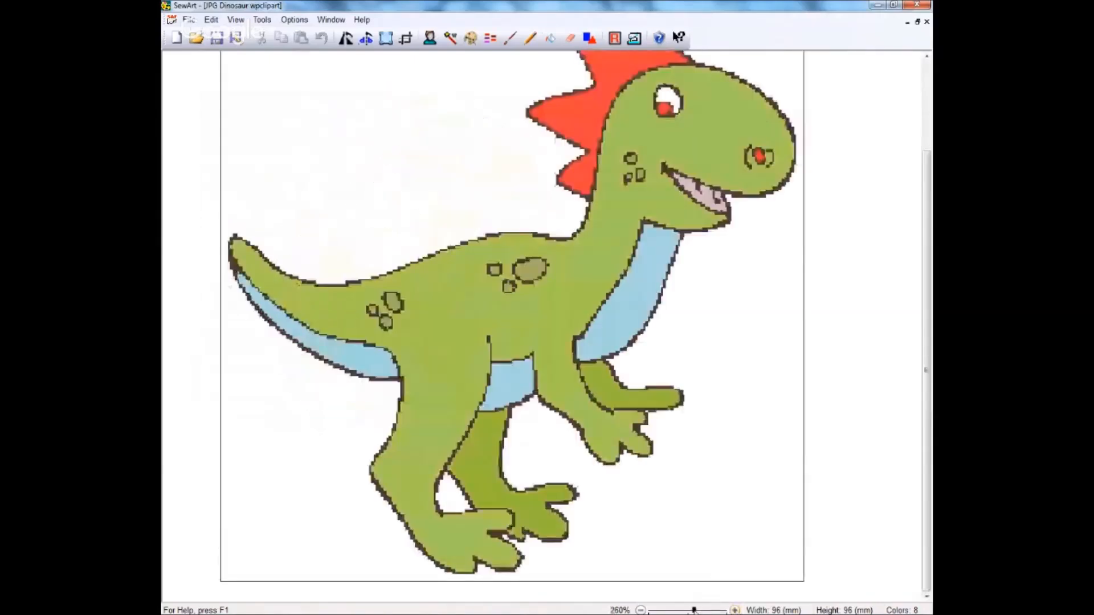
pyautogui.click(640, 610)
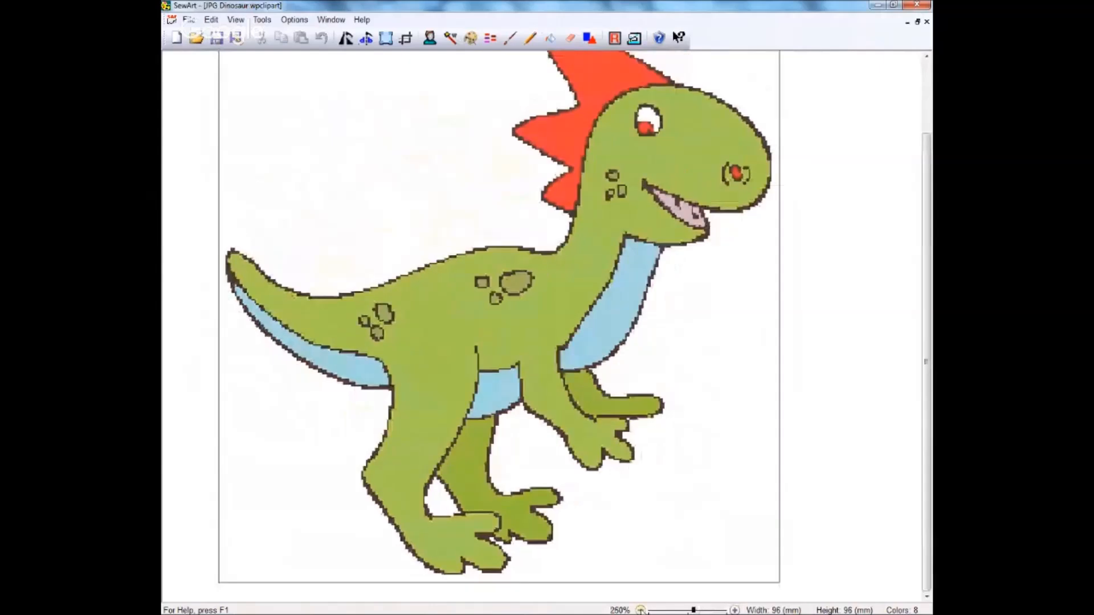
pyautogui.click(640, 611)
pyautogui.click(640, 611)
pyautogui.click(641, 611)
pyautogui.click(641, 610)
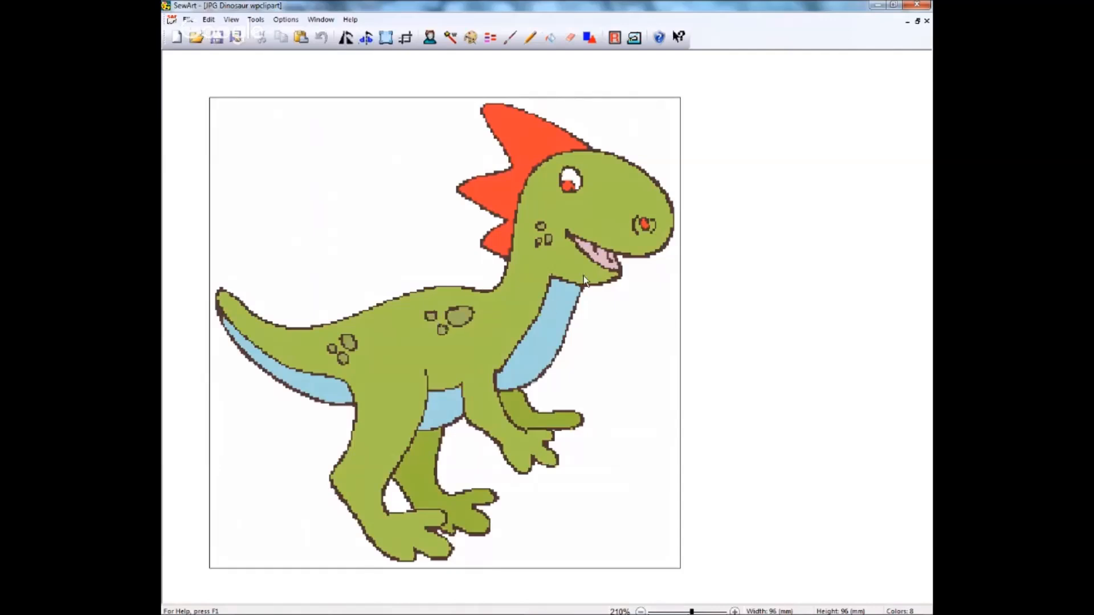
pyautogui.click(570, 39)
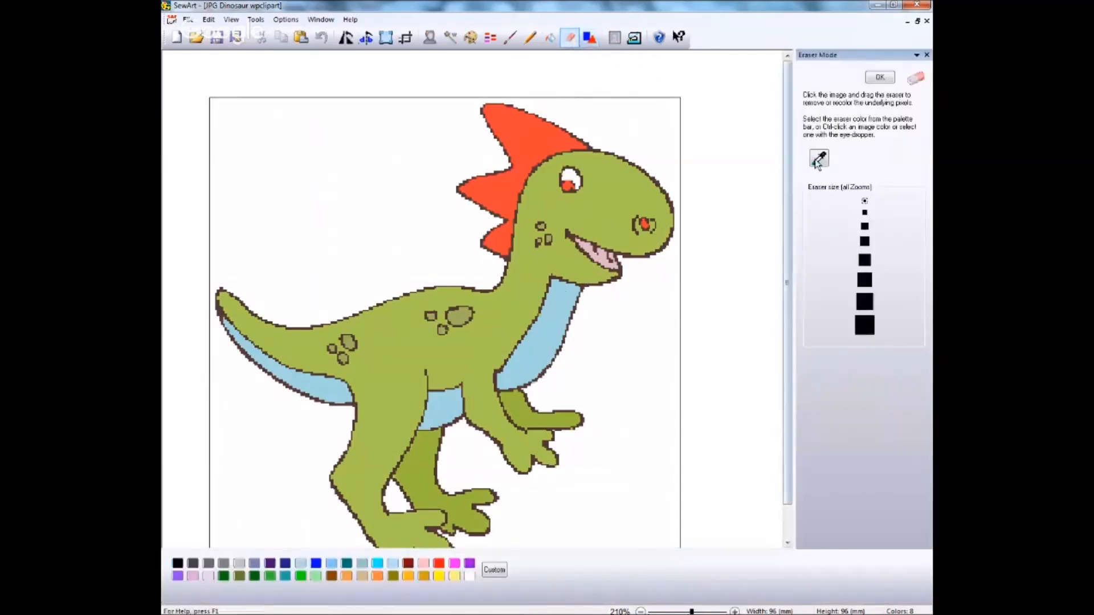
pyautogui.click(550, 39)
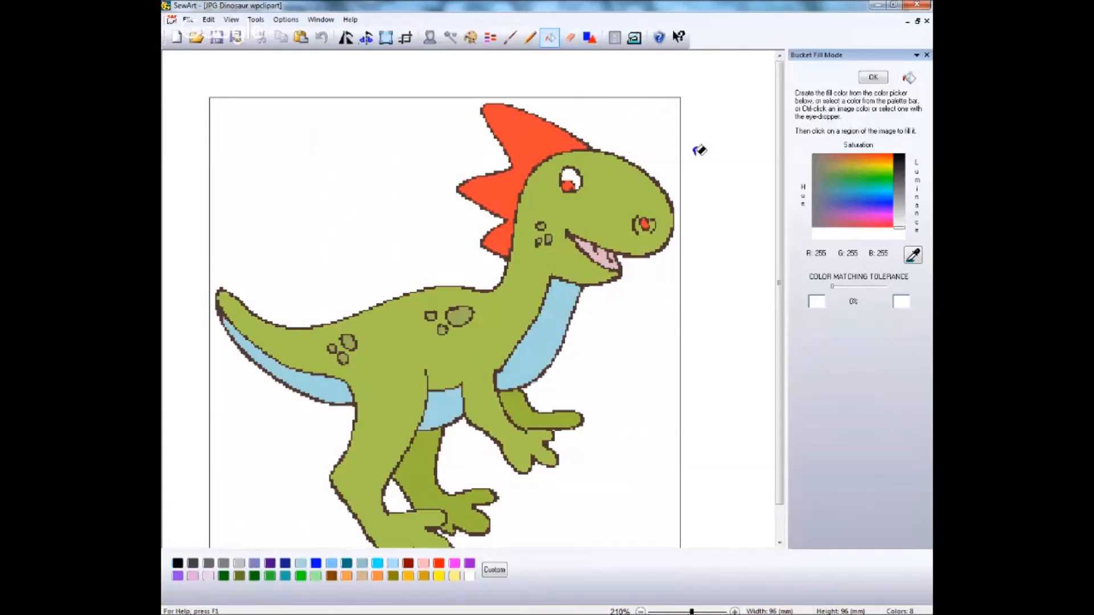
pyautogui.click(913, 256)
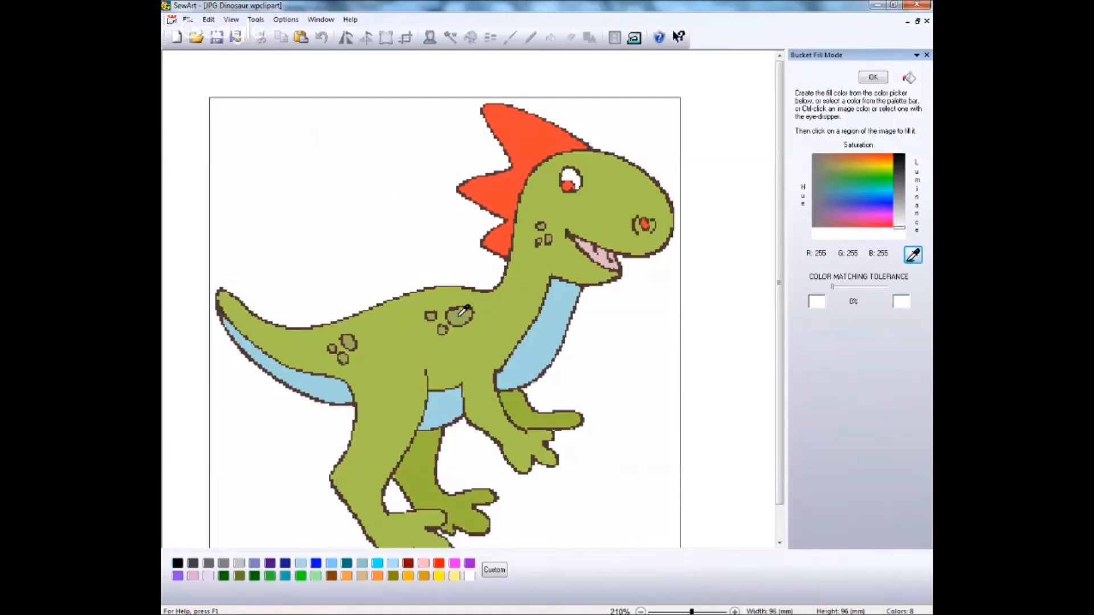
pyautogui.click(461, 313)
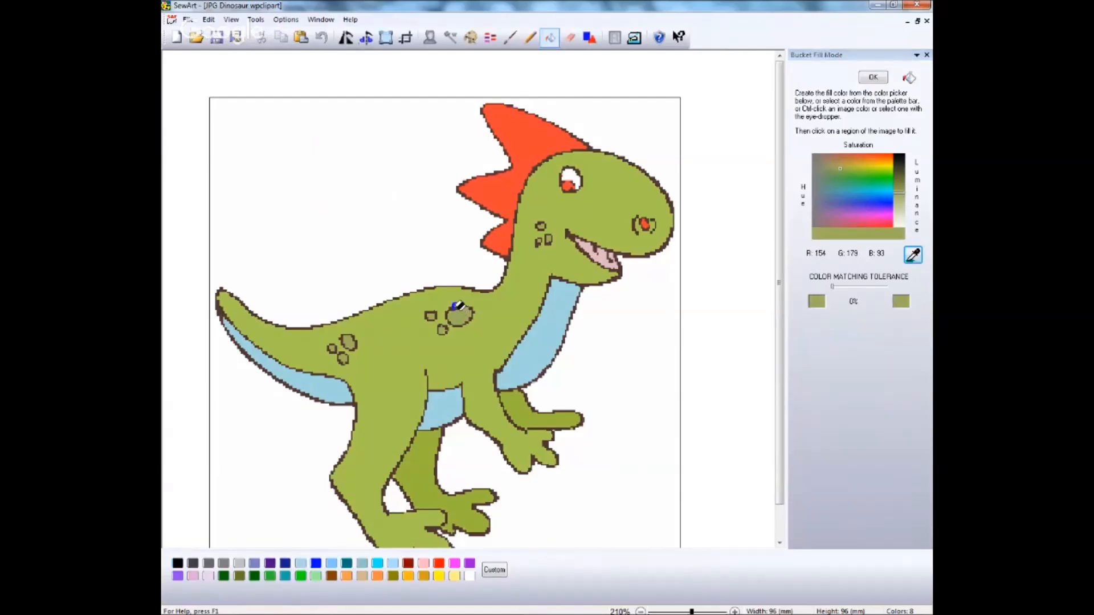
# Fill the dark outlines of the dinosaur's spots with the sampled gray-green, undoing any stray fill of the body
pyautogui.click(458, 305)
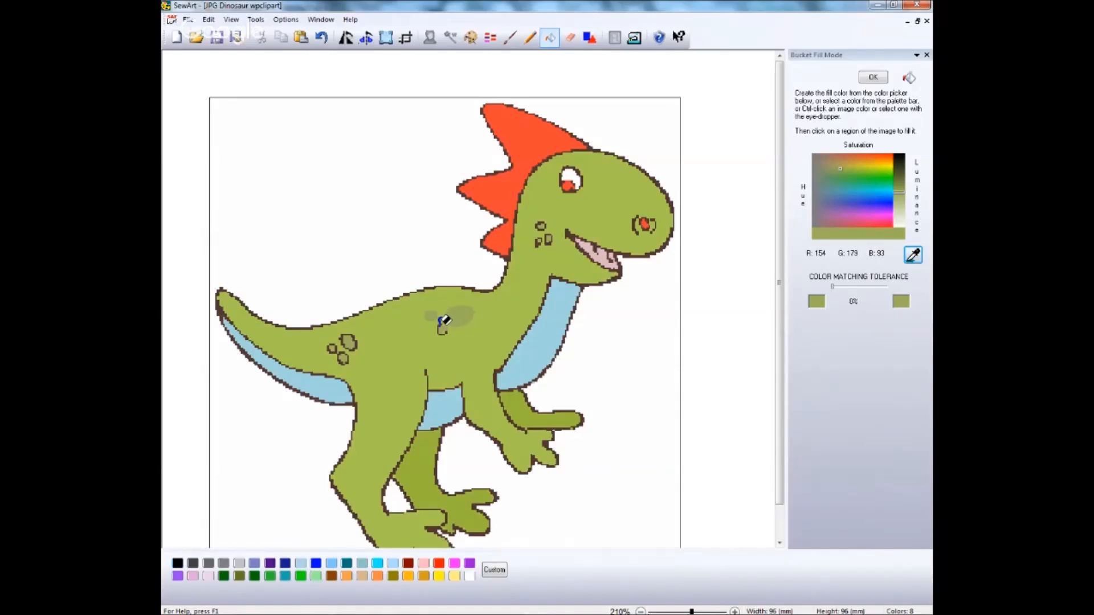
pyautogui.click(440, 326)
pyautogui.click(446, 331)
pyautogui.click(352, 336)
pyautogui.click(332, 343)
pyautogui.click(347, 350)
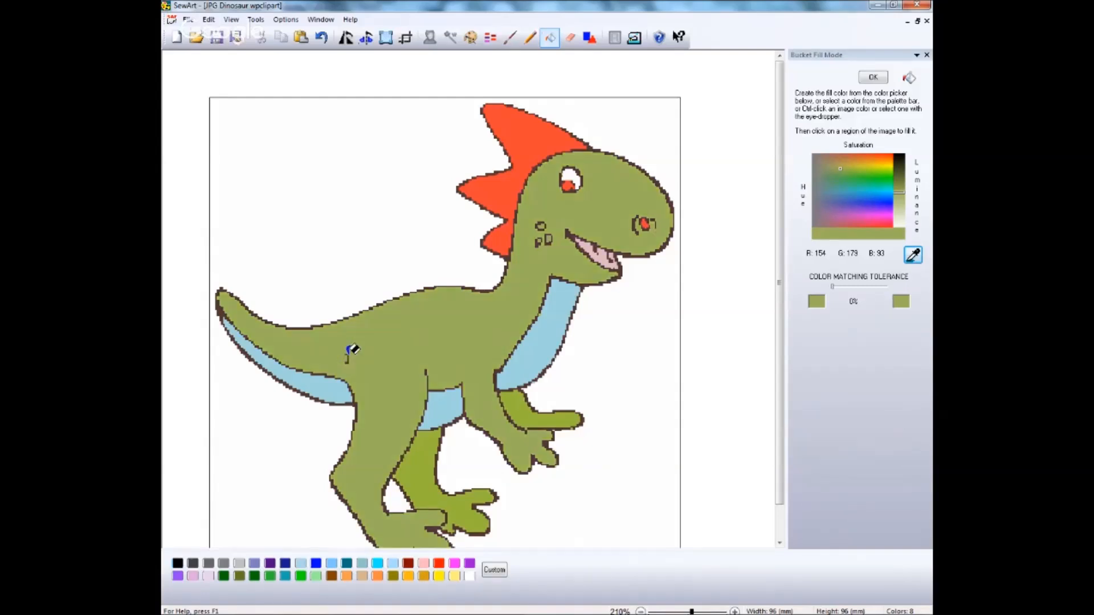
pyautogui.click(322, 38)
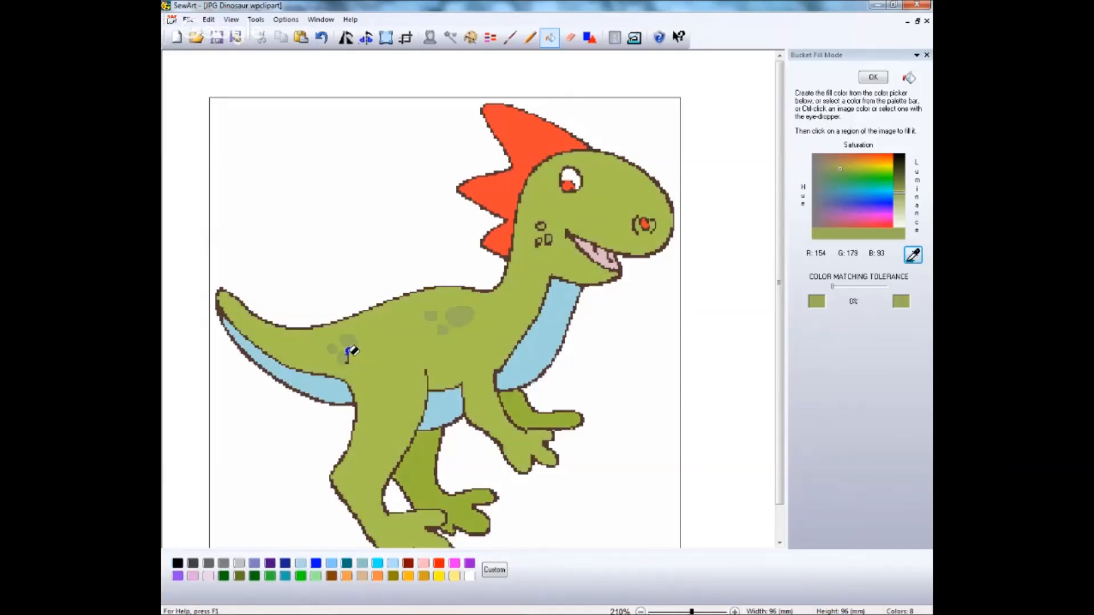
pyautogui.click(347, 350)
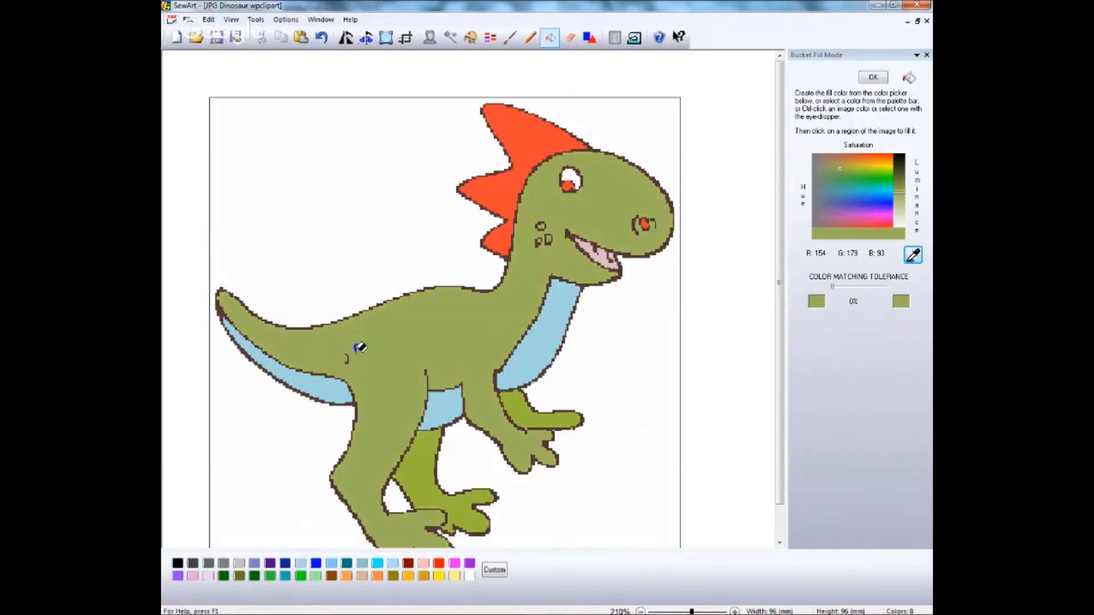
pyautogui.click(321, 38)
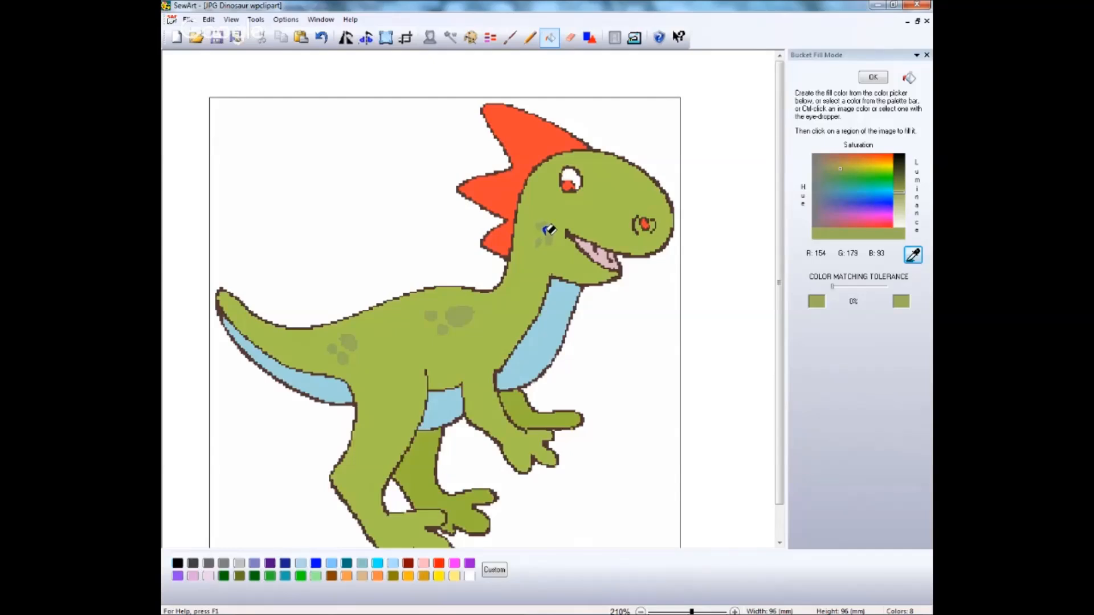
# Fill all the spots on the dinosaur's face, back and tail with purple, RGB 142, 53, 239
pyautogui.click(913, 254)
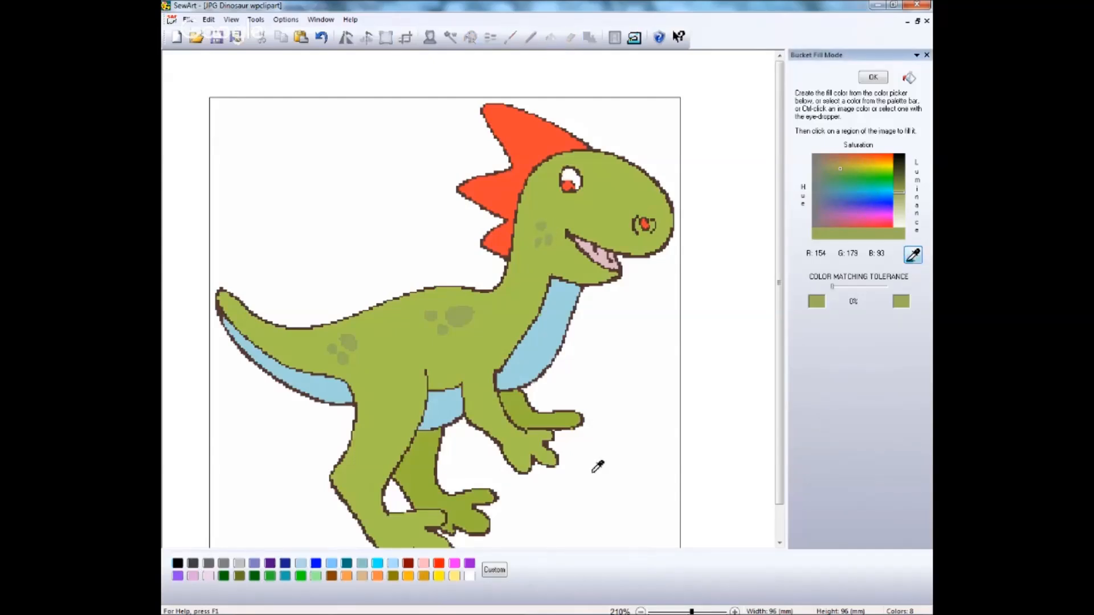
pyautogui.click(177, 578)
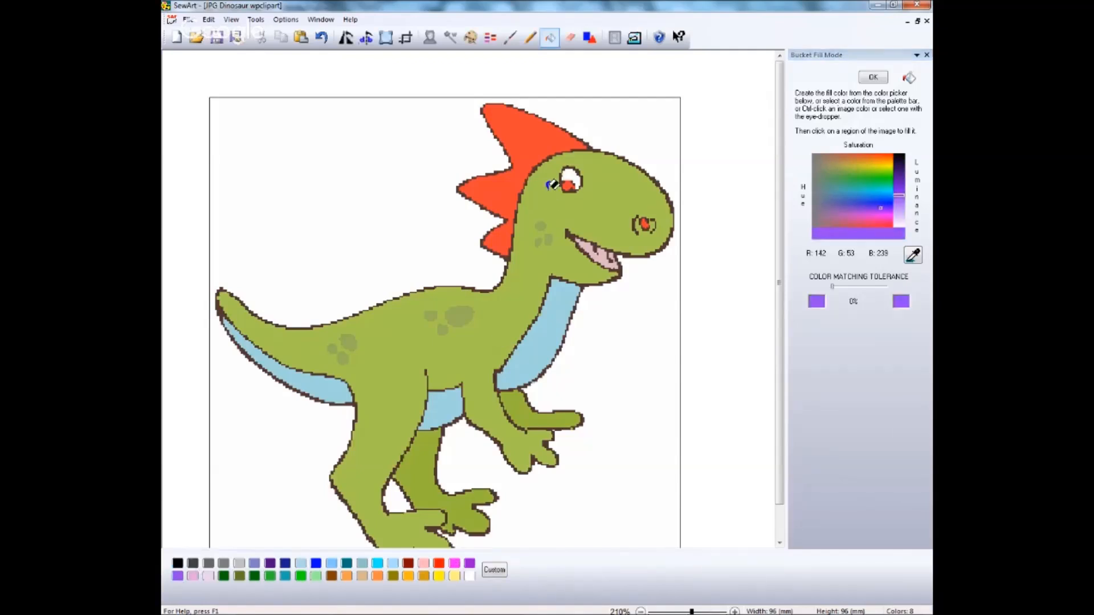
pyautogui.click(540, 226)
pyautogui.click(545, 238)
pyautogui.click(539, 242)
pyautogui.click(456, 311)
pyautogui.click(431, 315)
pyautogui.click(443, 330)
pyautogui.click(349, 339)
pyautogui.click(332, 348)
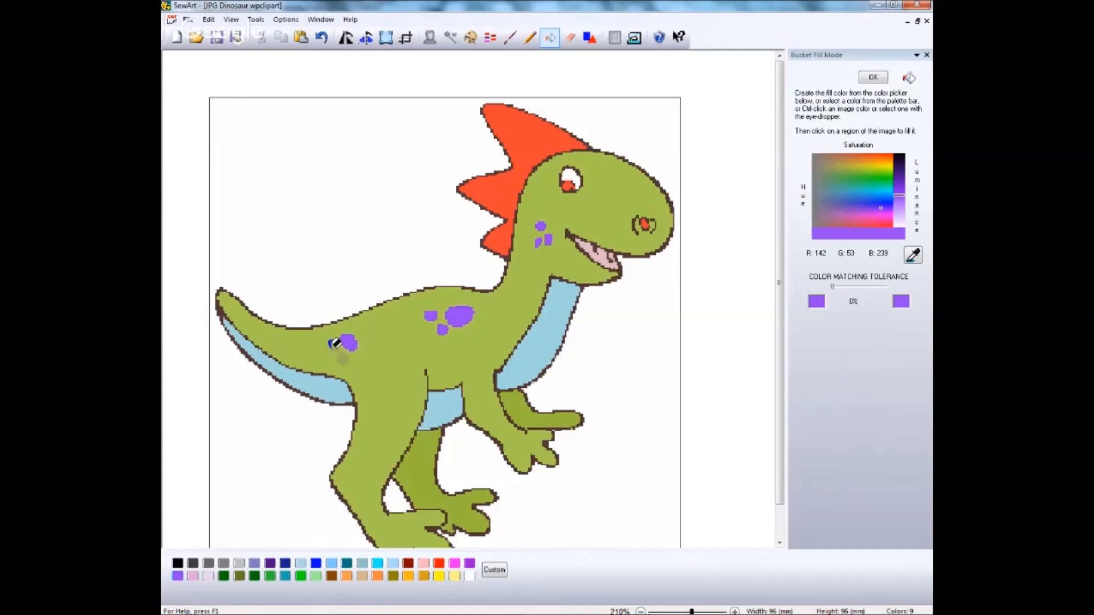
pyautogui.click(344, 356)
# Retouch the outlines around the dinosaur's pupil and nostril with the Eraser in the sampled dark brown outline color
pyautogui.click(570, 39)
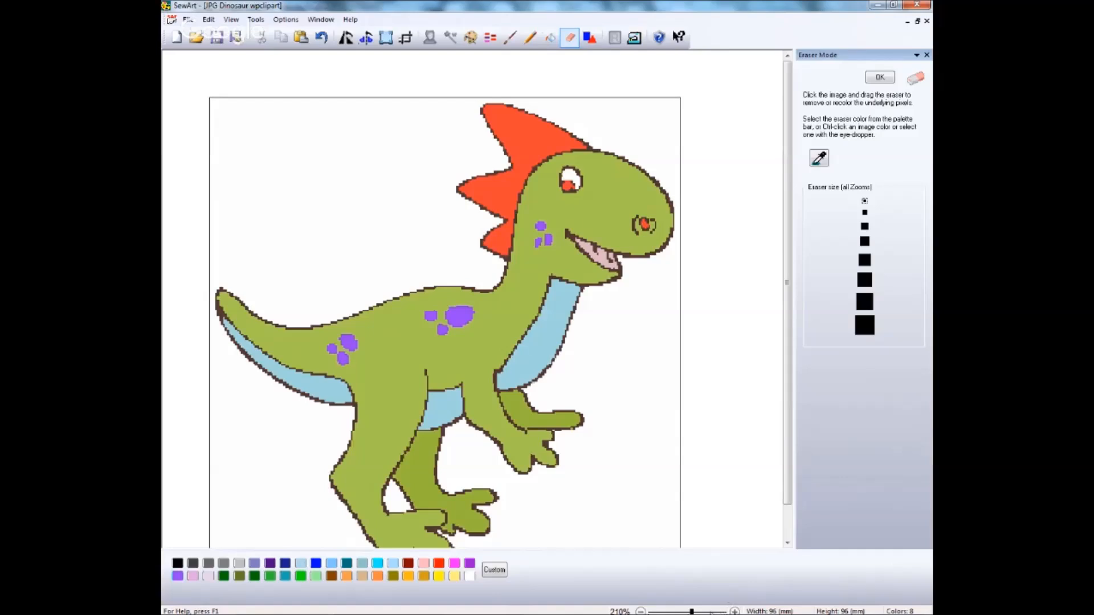
pyautogui.click(735, 612)
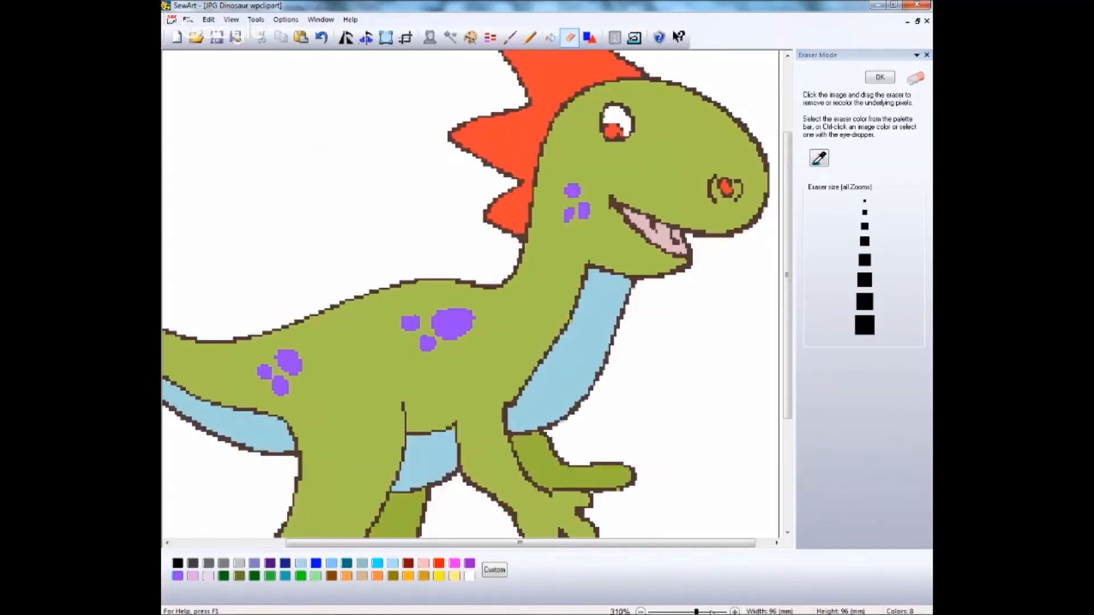
pyautogui.scroll(5, 785, 273)
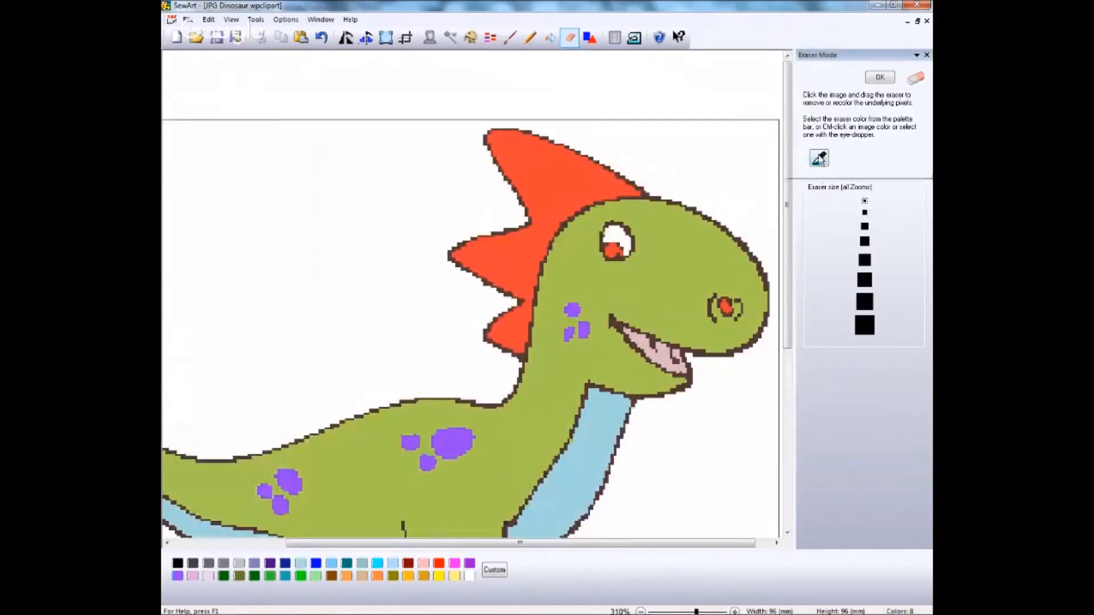
pyautogui.click(820, 160)
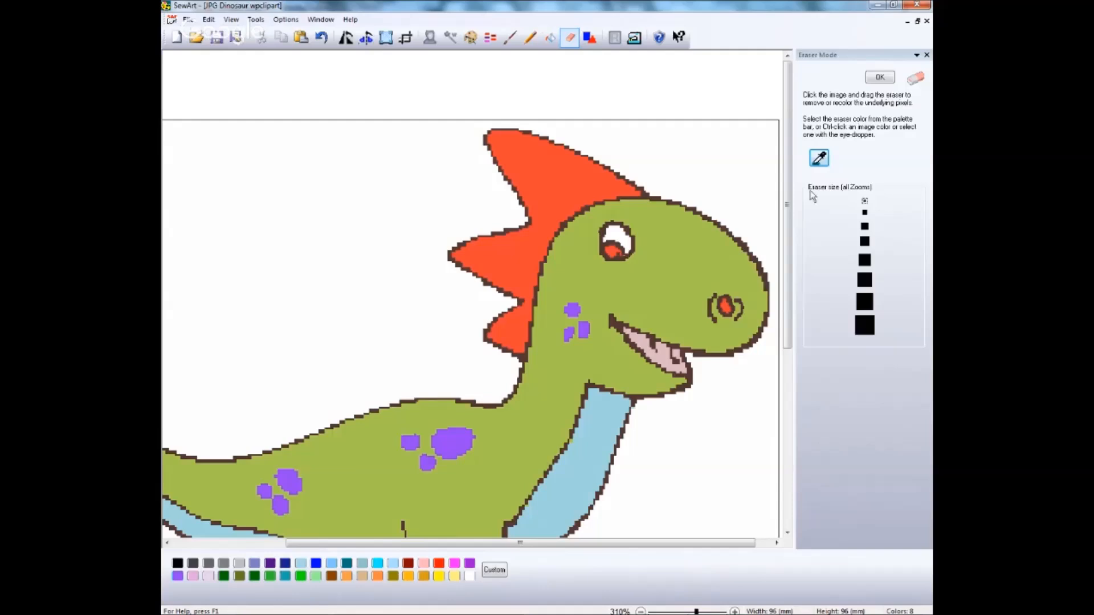
# Retouch the edges of the dinosaur's pupil with the Eraser, using the sampled red-orange and body green
pyautogui.click(819, 158)
pyautogui.click(818, 161)
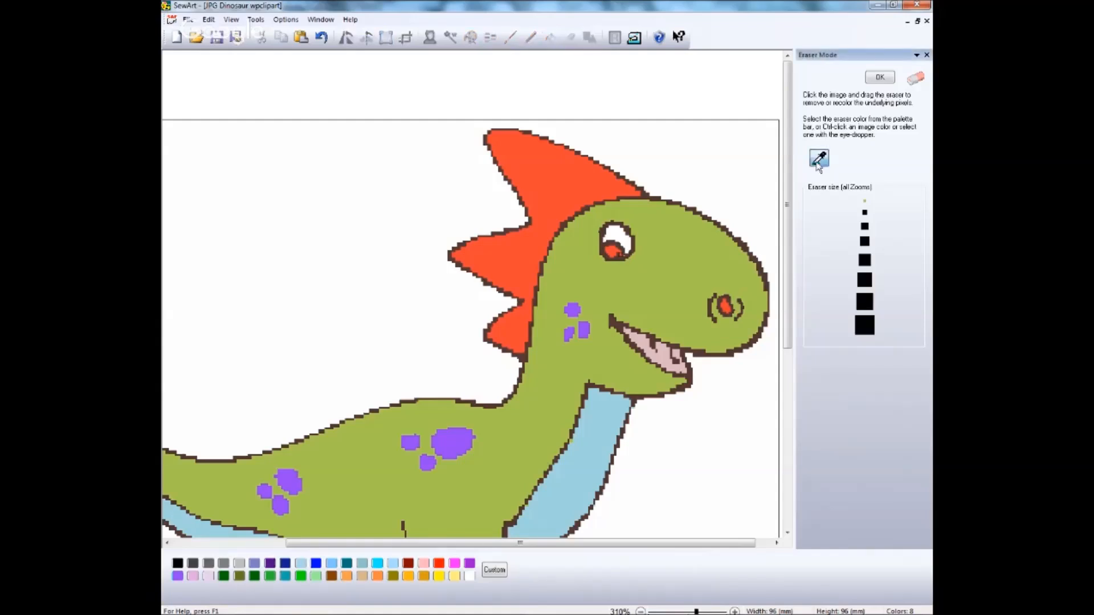
pyautogui.click(614, 250)
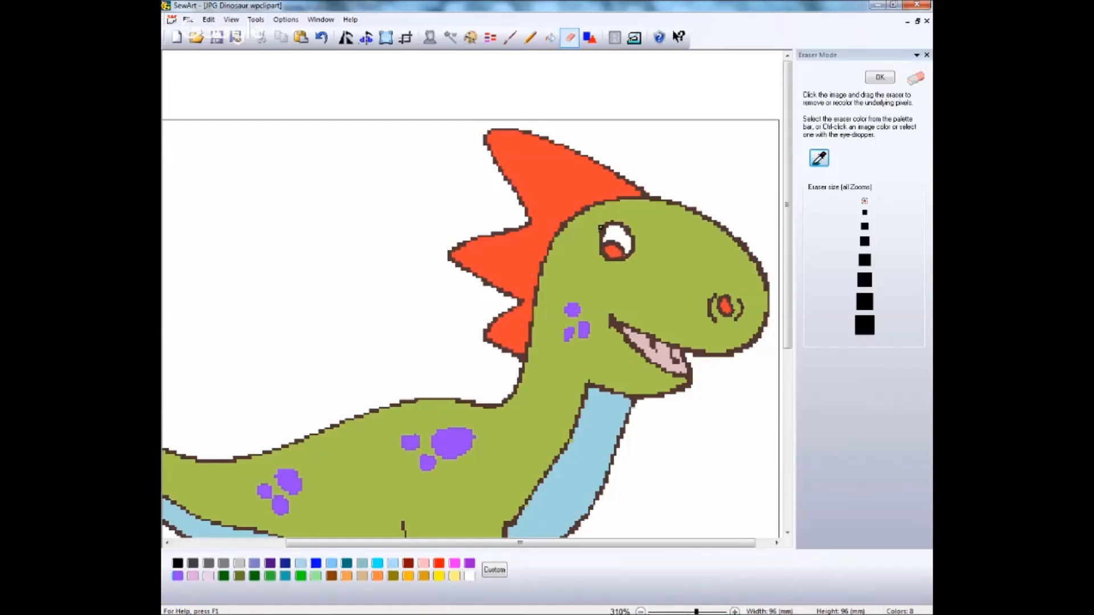
pyautogui.click(819, 159)
pyautogui.click(663, 230)
# Sample Eraser colors from the dinosaur's mouth, retouch the details inside it, and leave Eraser mode
pyautogui.click(822, 164)
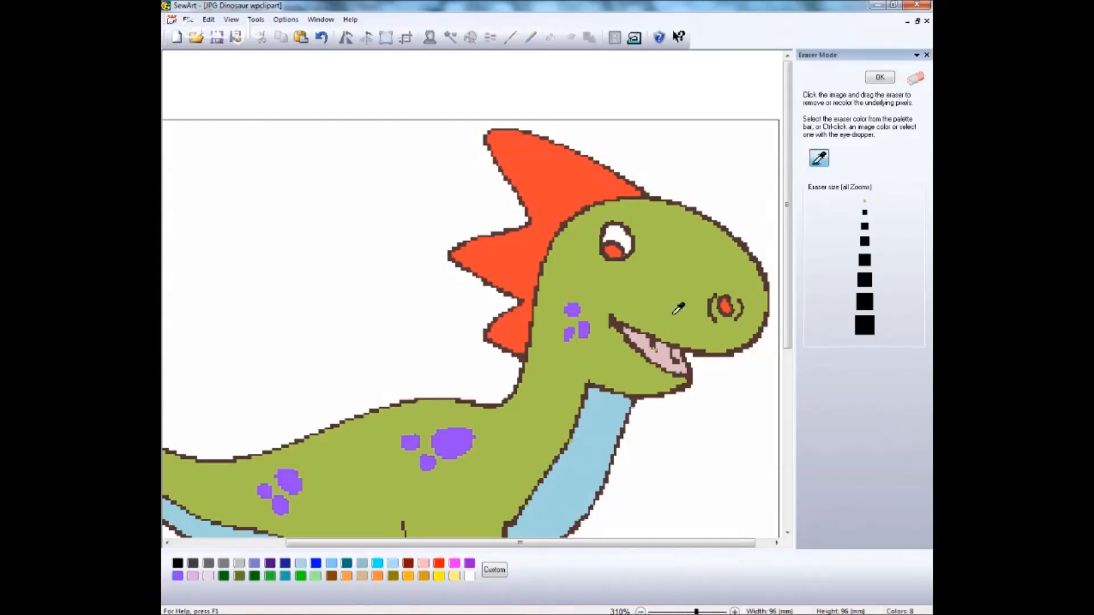
pyautogui.click(662, 358)
pyautogui.click(819, 158)
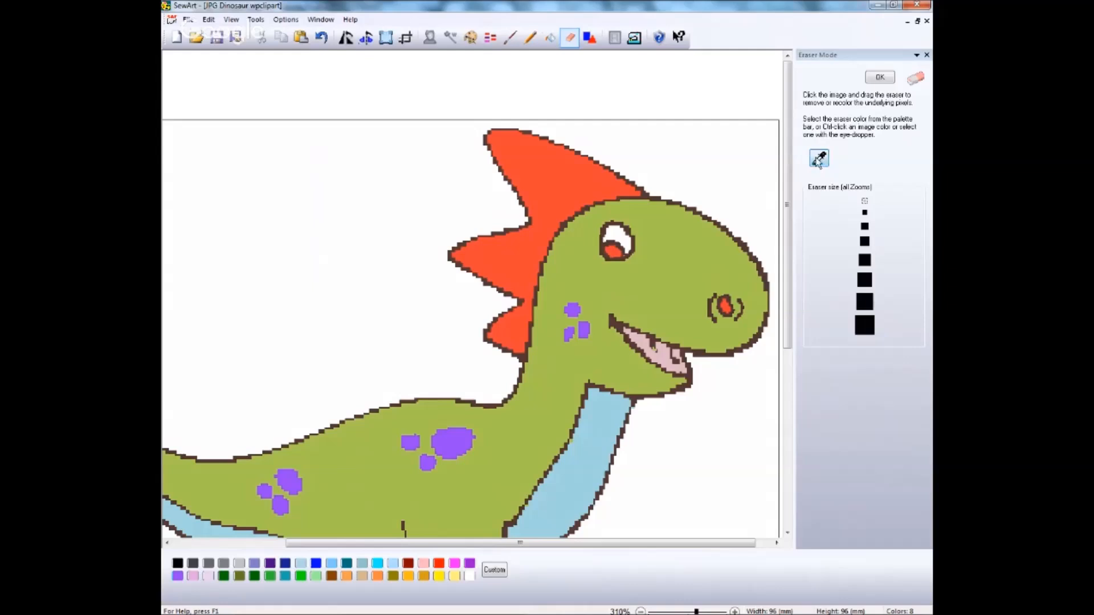
pyautogui.click(650, 347)
pyautogui.click(820, 160)
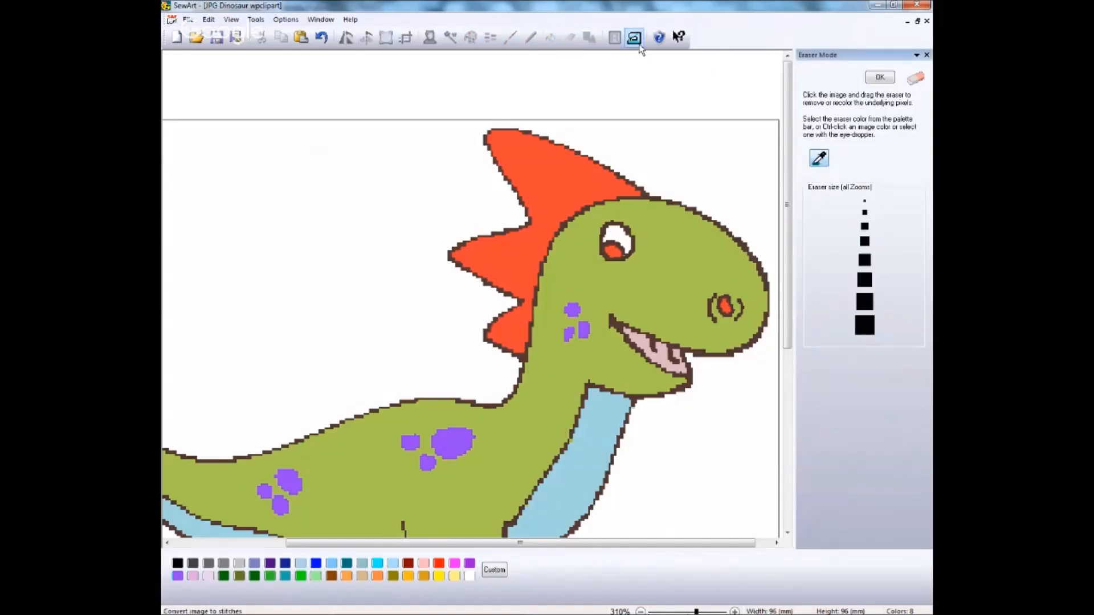
pyautogui.click(881, 77)
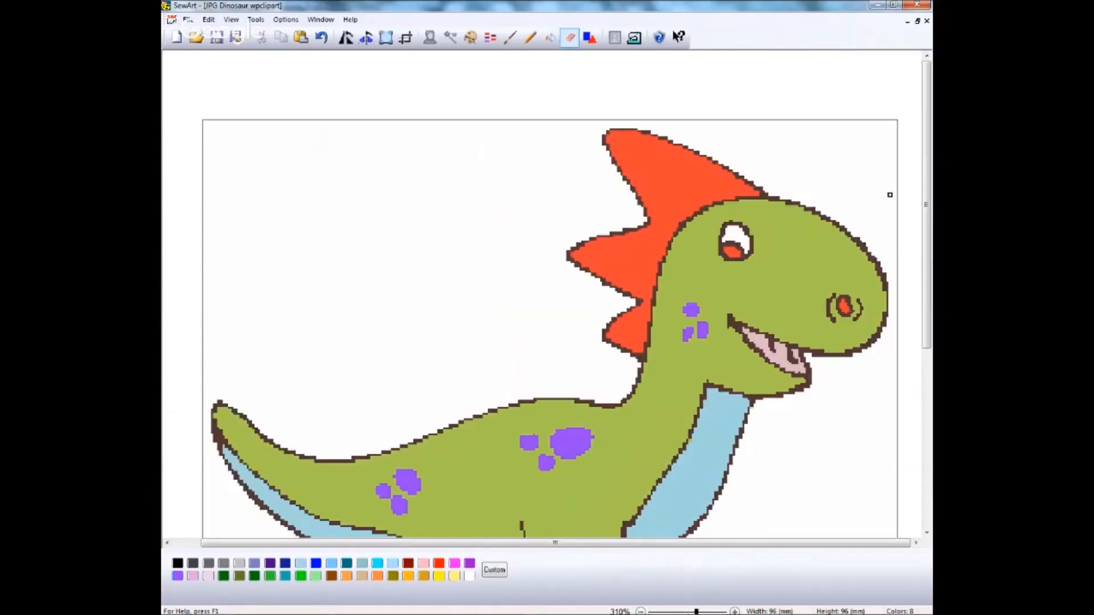
pyautogui.click(682, 611)
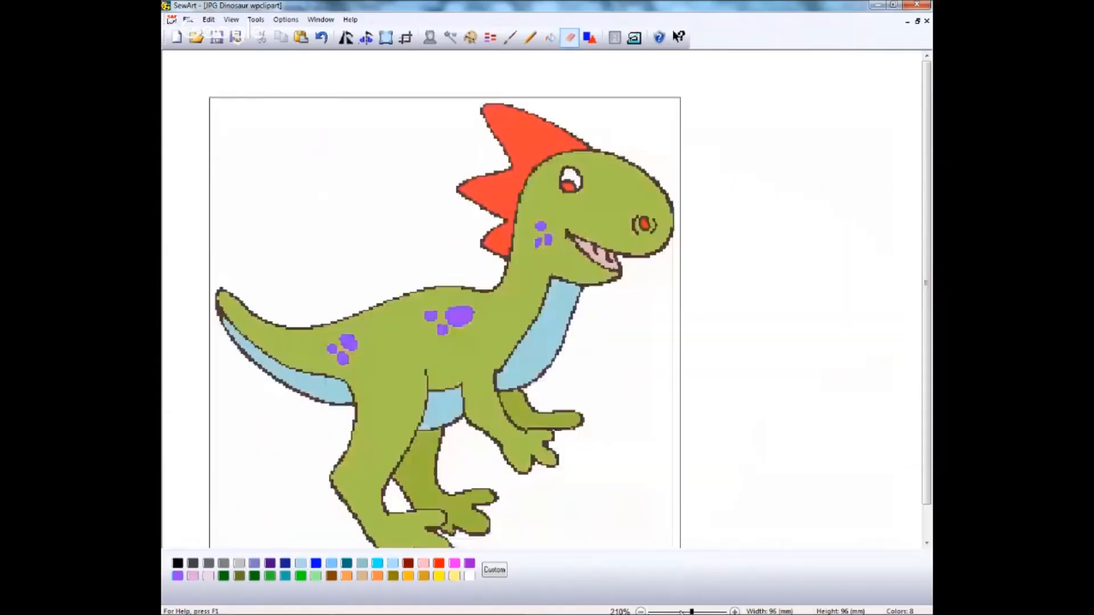
pyautogui.moveTo(930, 277); pyautogui.dragTo(929, 296)
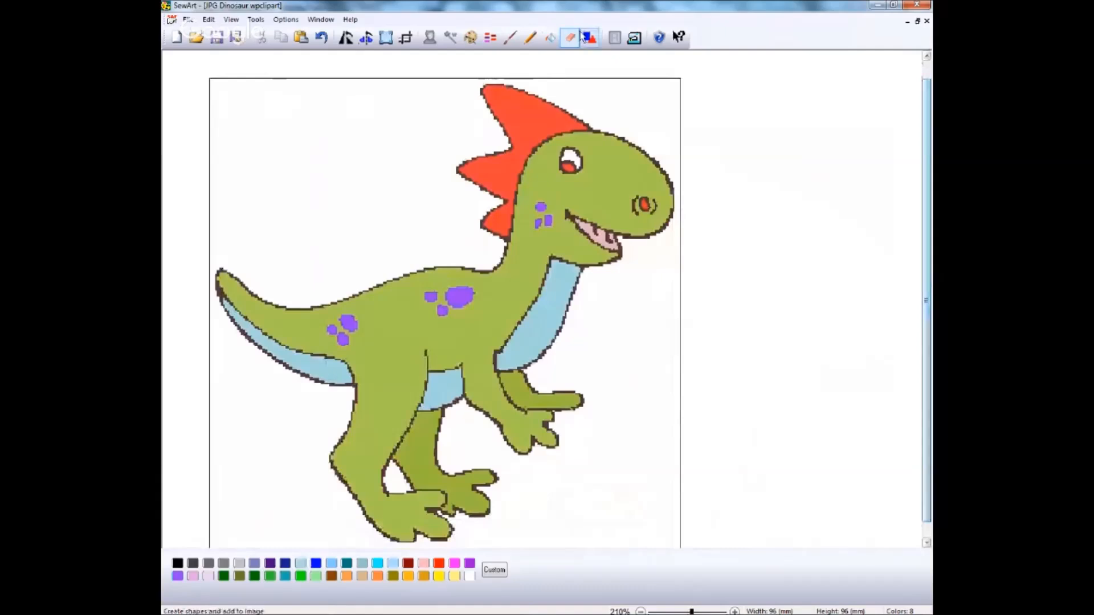
pyautogui.click(572, 39)
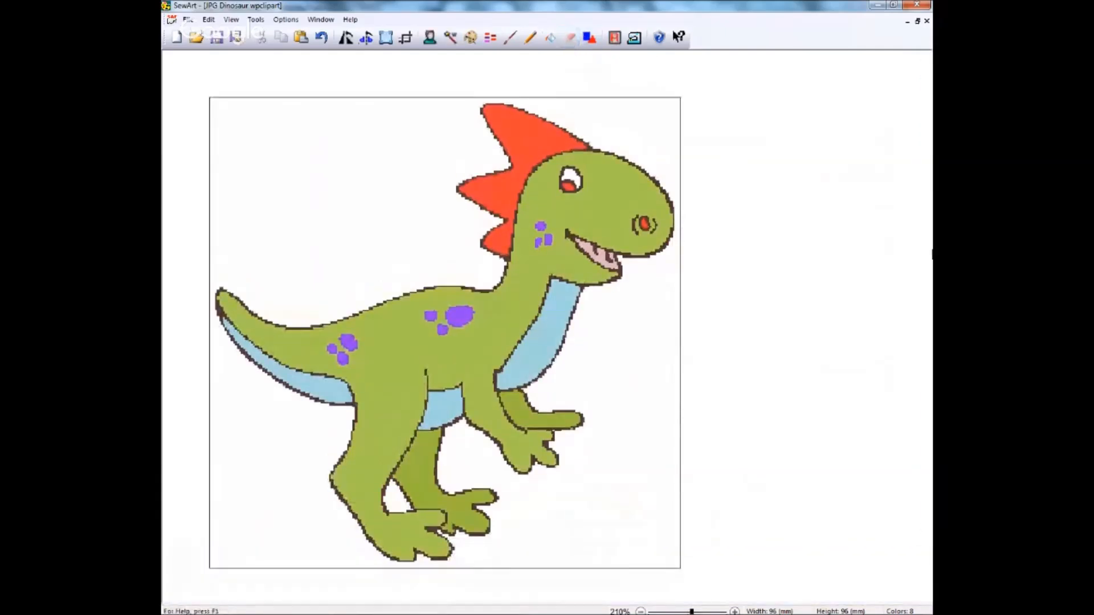
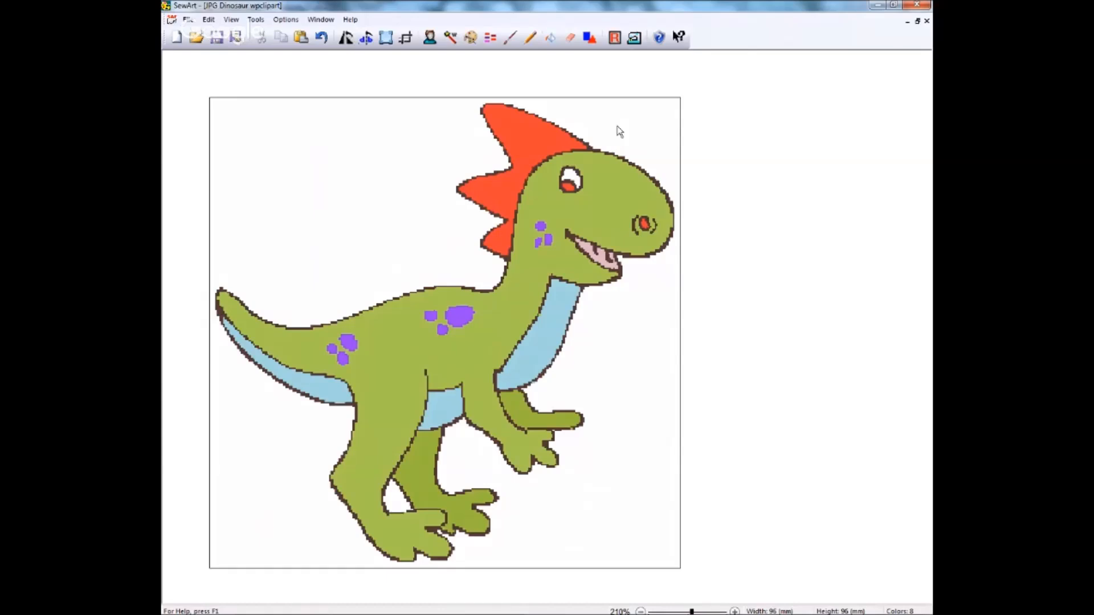
# Convert the dark brown outline to stitches as Outline (CenterLine) with the Bean pattern, height 15 and length 15
pyautogui.click(635, 38)
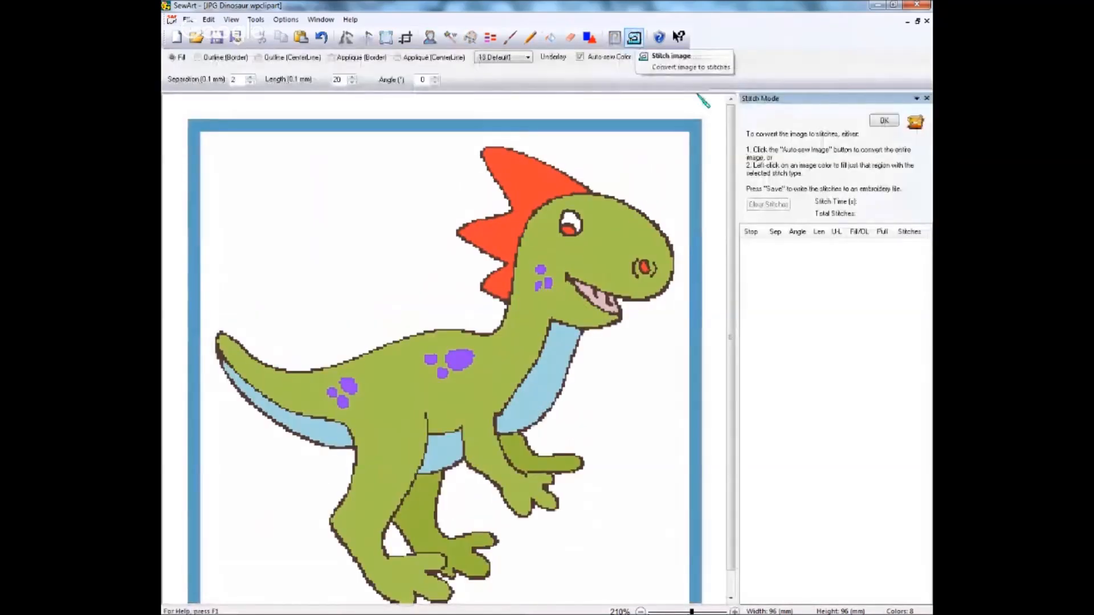
pyautogui.moveTo(731, 114); pyautogui.dragTo(731, 138)
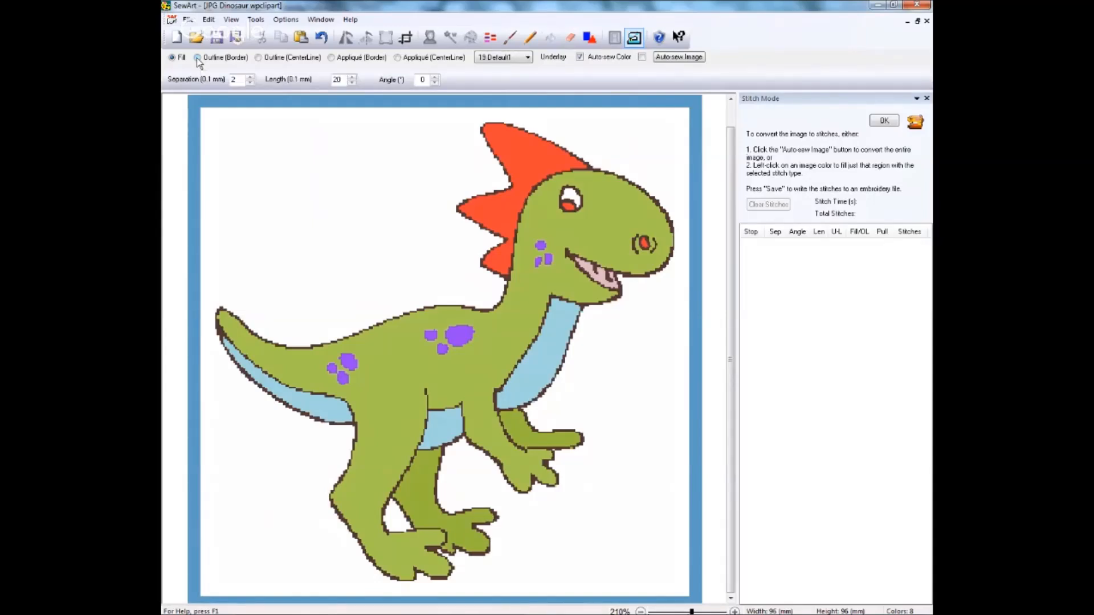
pyautogui.click(259, 58)
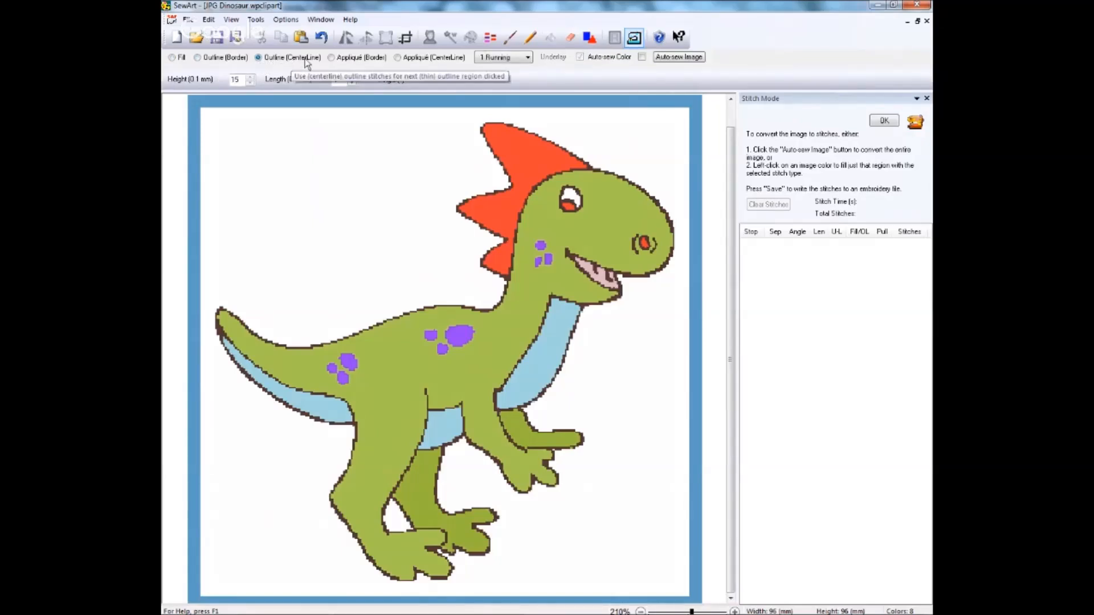
pyautogui.click(528, 58)
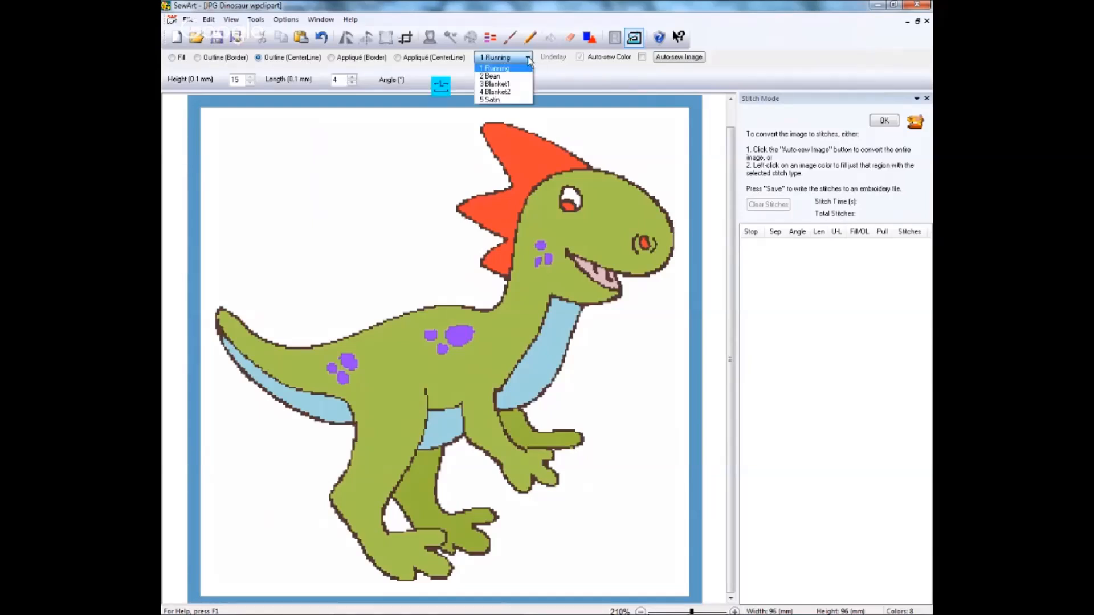
pyautogui.click(494, 76)
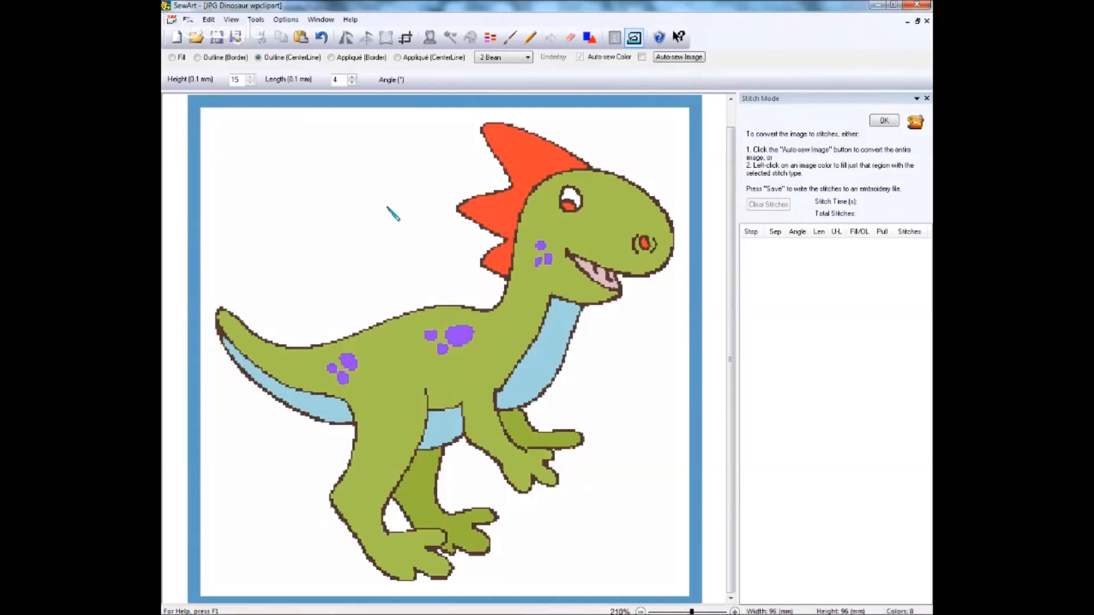
pyautogui.click(354, 78)
pyautogui.click(353, 78)
pyautogui.click(590, 167)
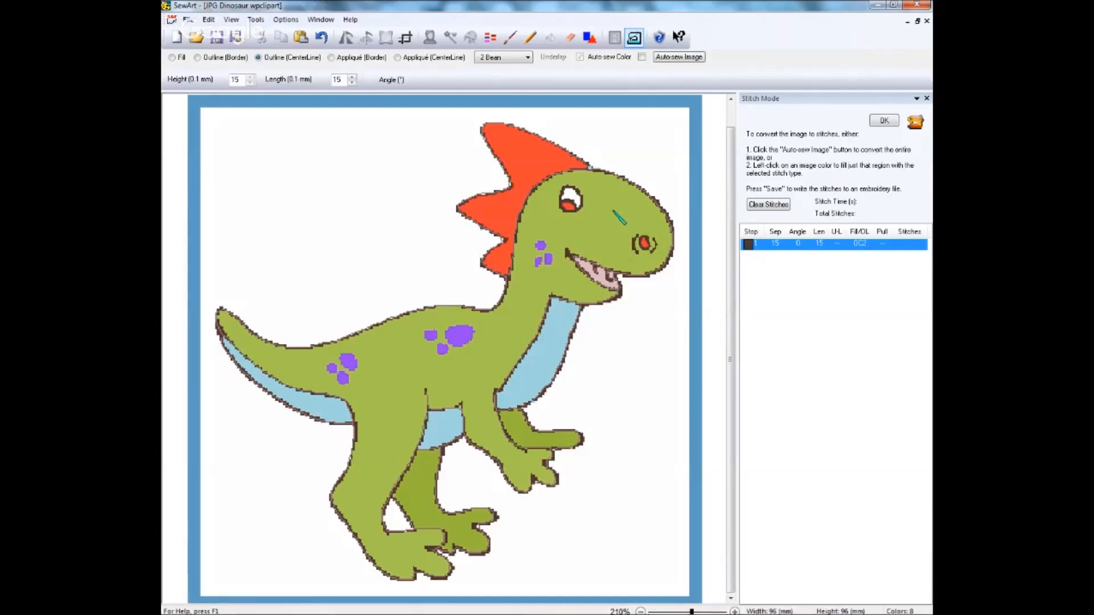
# Switch the stitch type to Fill with the 51 sliver1 pattern
pyautogui.click(172, 57)
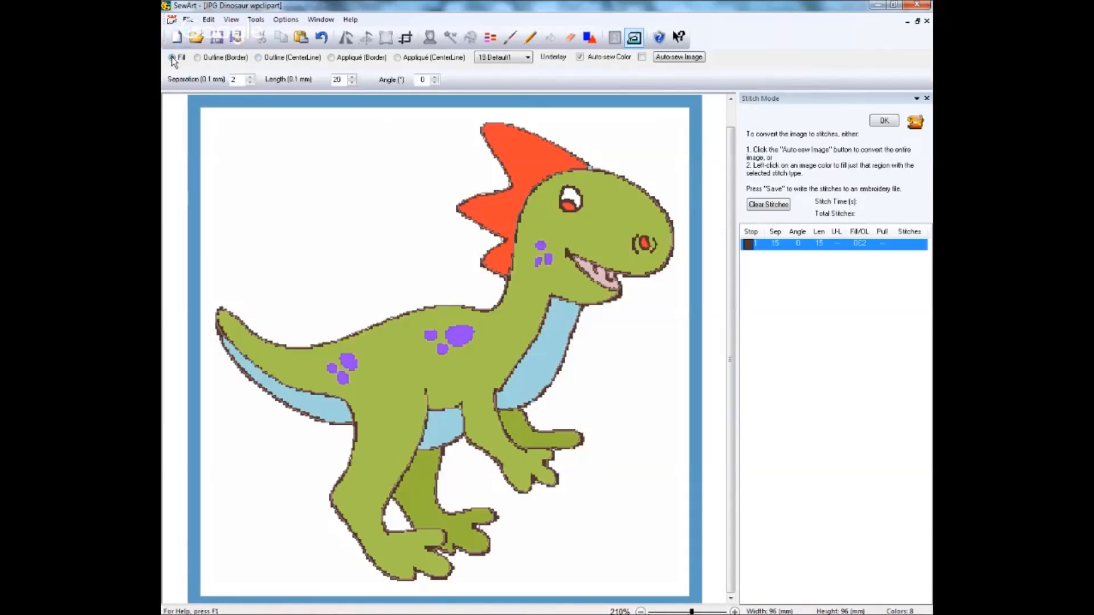
pyautogui.click(528, 57)
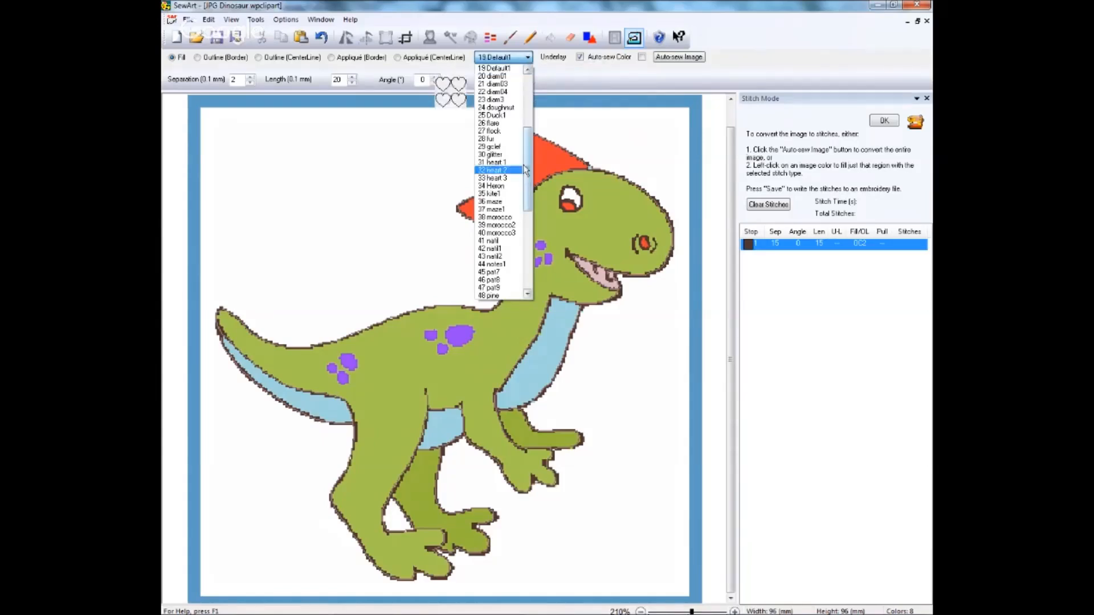
pyautogui.scroll(-9, 528, 270)
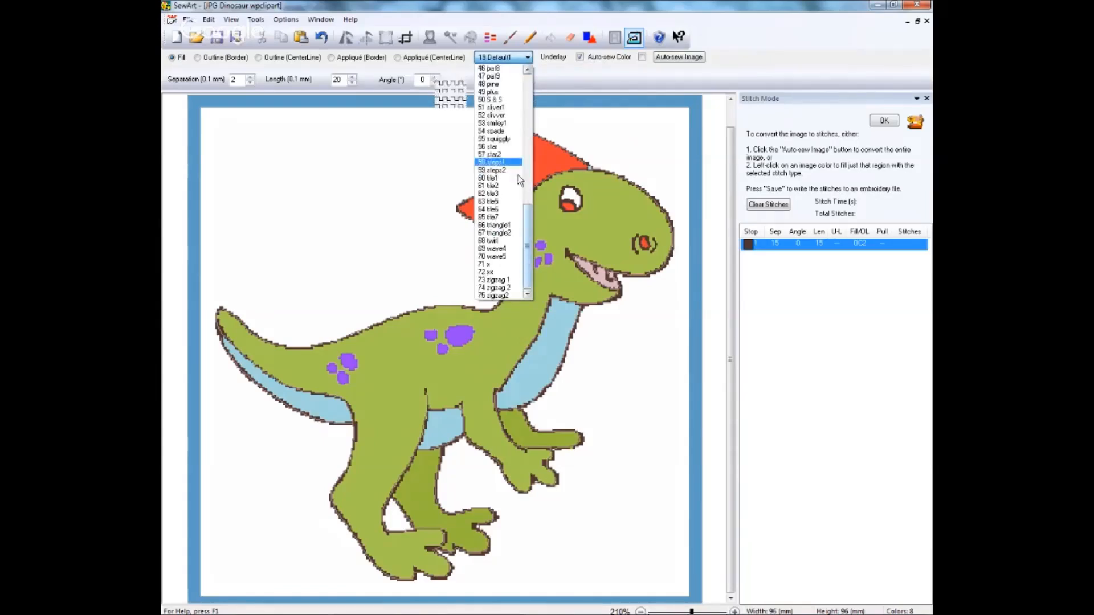
pyautogui.click(495, 112)
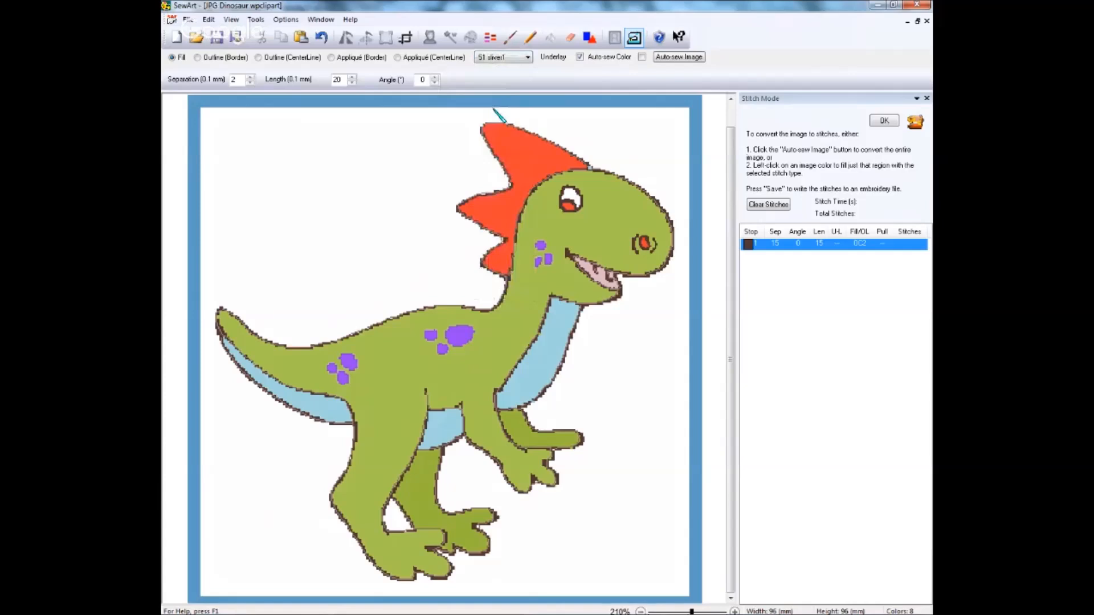
pyautogui.click(529, 58)
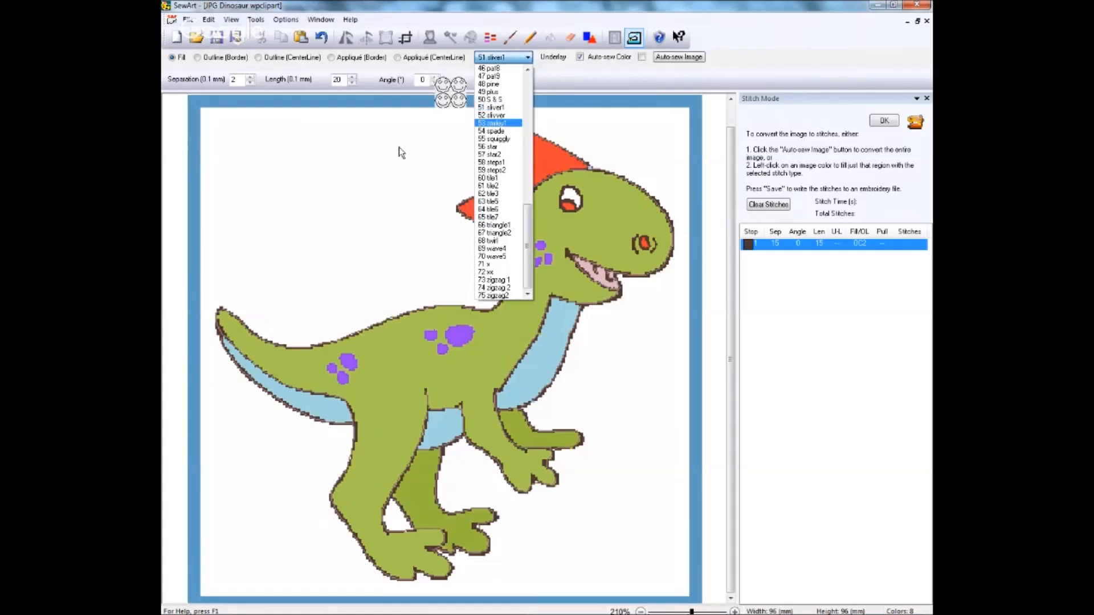
pyautogui.click(498, 59)
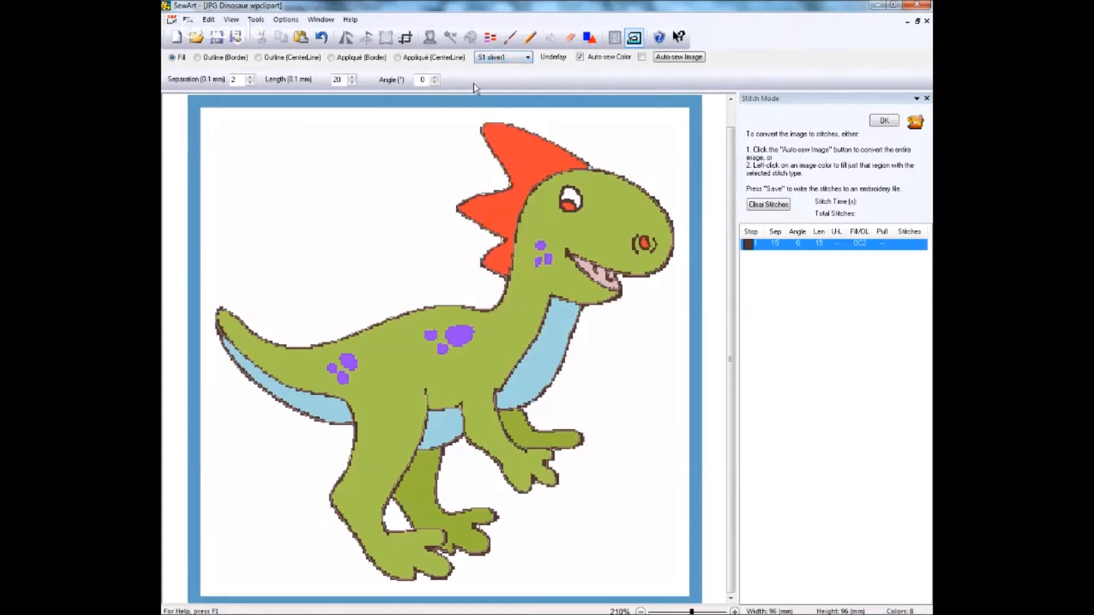
# Fill the dinosaur's main green body with stitches at separation 3 and an angle of -45°
pyautogui.click(250, 76)
pyautogui.click(435, 83)
pyautogui.click(436, 84)
pyautogui.click(436, 84)
pyautogui.click(435, 83)
pyautogui.click(436, 84)
pyautogui.click(435, 77)
pyautogui.click(435, 77)
pyautogui.click(602, 175)
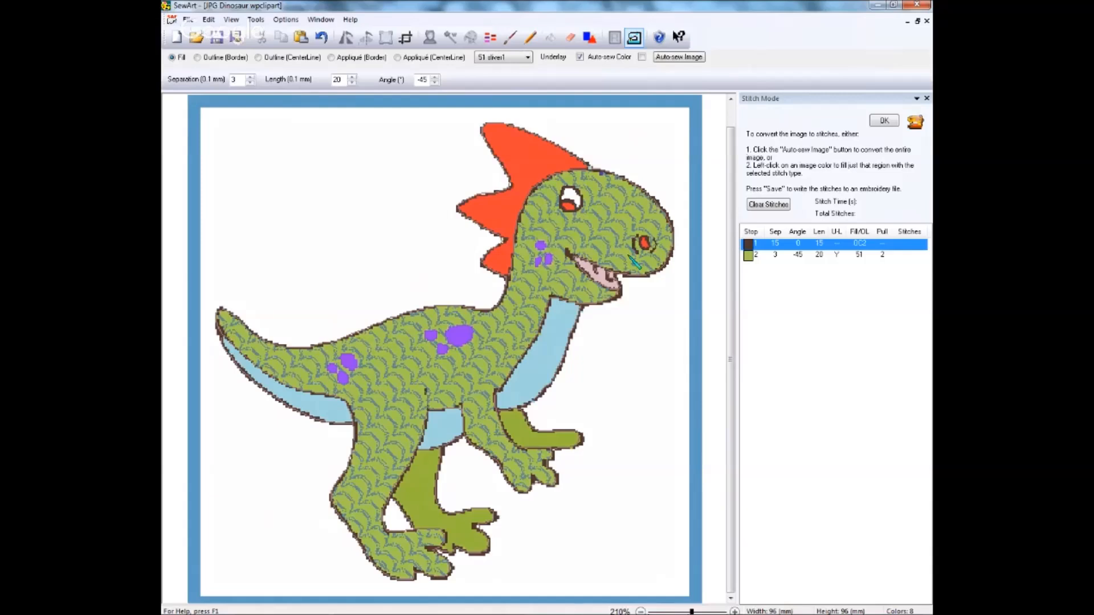
# Change the stitch angle of the green body's entry in the stop list to 135
pyautogui.click(798, 256)
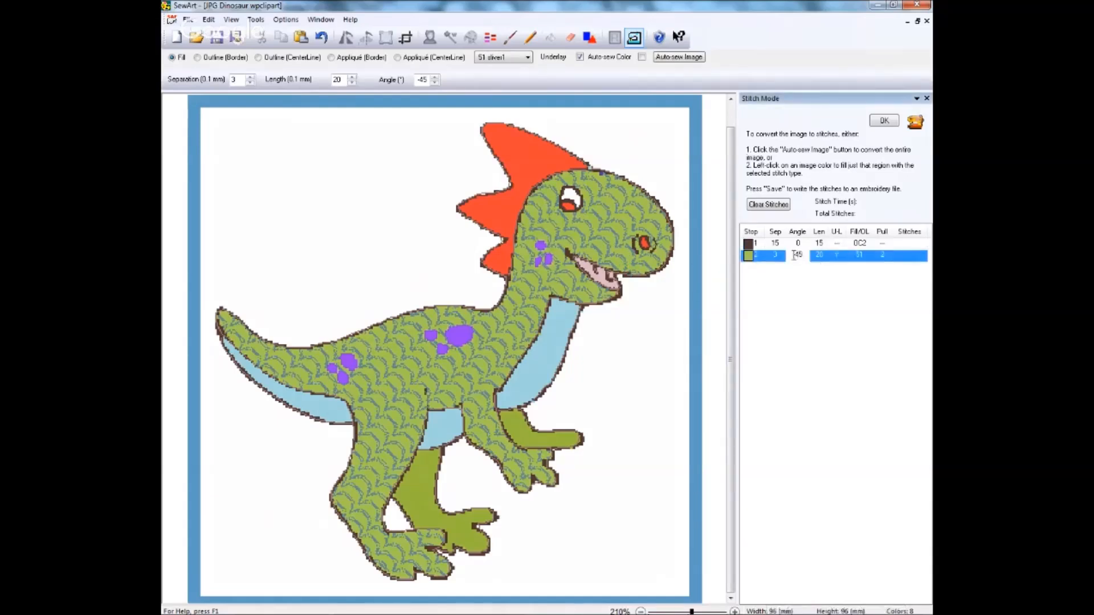
pyautogui.moveTo(793, 255); pyautogui.dragTo(809, 255)
pyautogui.write('135')
pyautogui.press('Return')
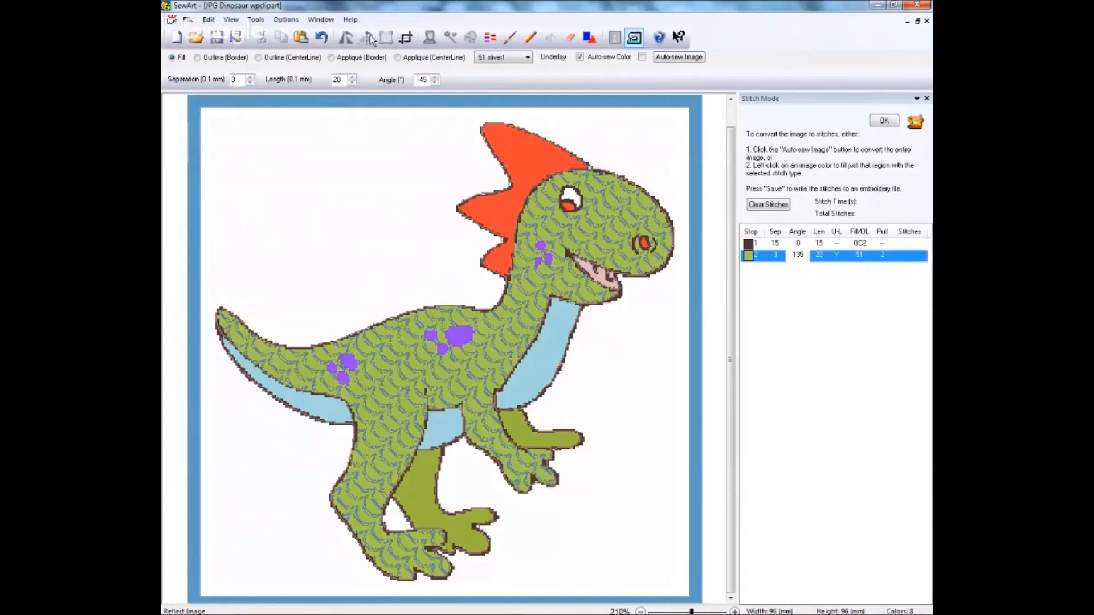
# Stitch the red-orange crest with the 73 zigzag 1 fill pattern at an angle of 45°
pyautogui.click(527, 58)
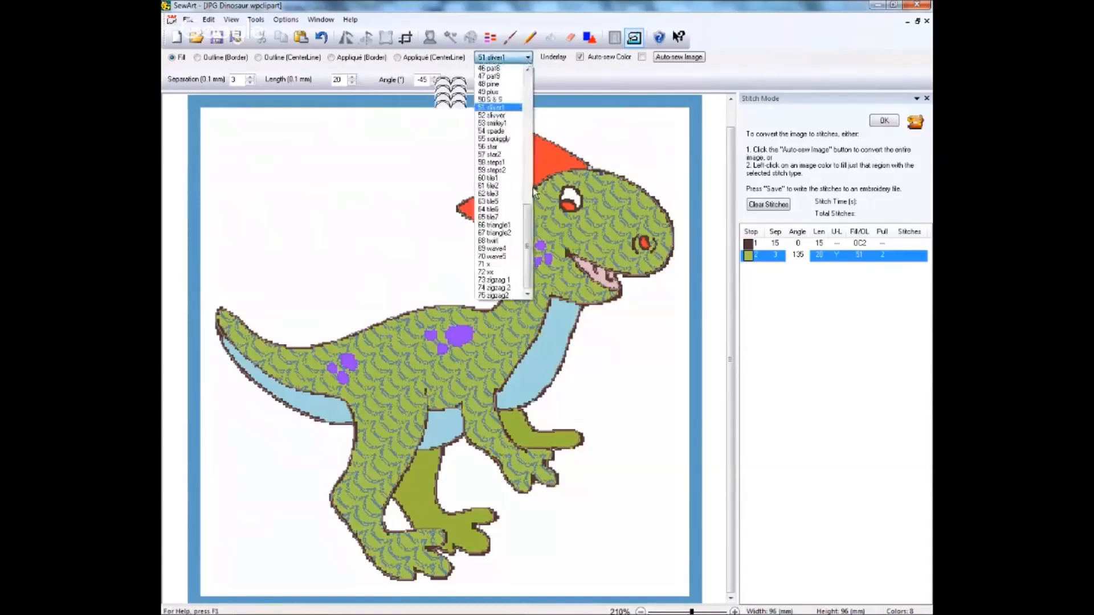
pyautogui.click(494, 280)
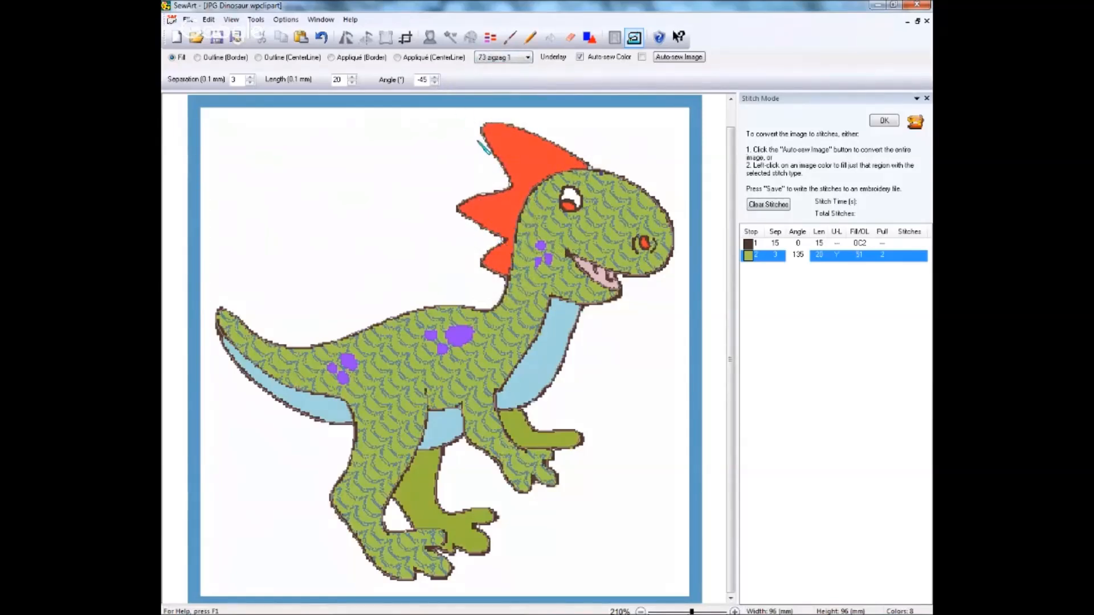
pyautogui.click(435, 78)
pyautogui.click(435, 77)
pyautogui.click(435, 78)
pyautogui.click(435, 78)
pyautogui.click(434, 78)
pyautogui.click(436, 78)
pyautogui.click(435, 78)
pyautogui.click(435, 78)
pyautogui.click(436, 78)
pyautogui.click(435, 78)
pyautogui.click(587, 166)
# Stitch the light blue neck and chest area with the 19 Default1 fill pattern
pyautogui.click(528, 58)
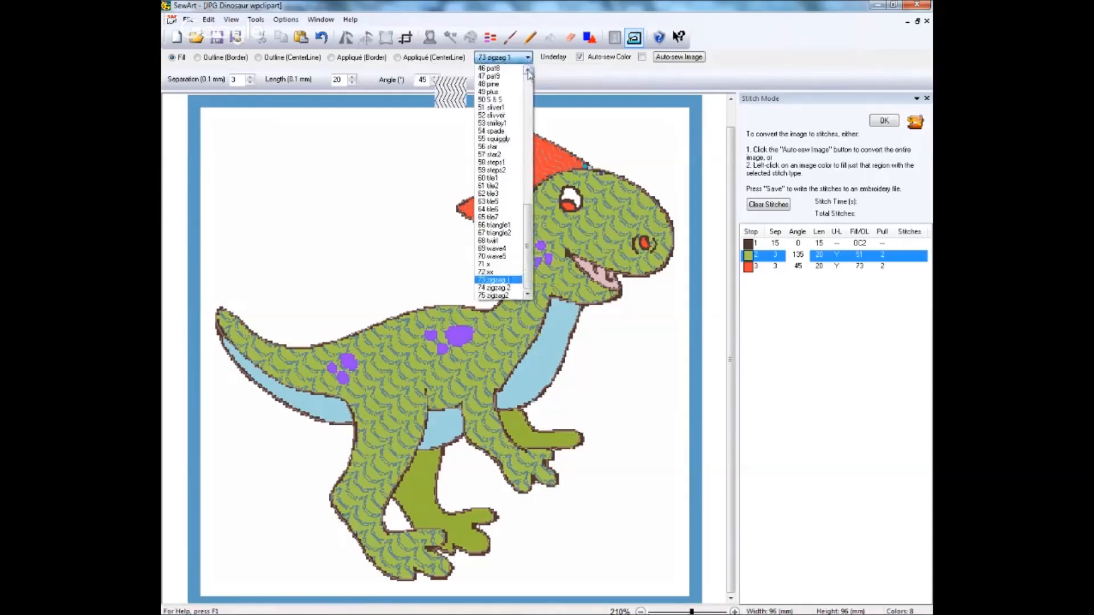
pyautogui.click(528, 81)
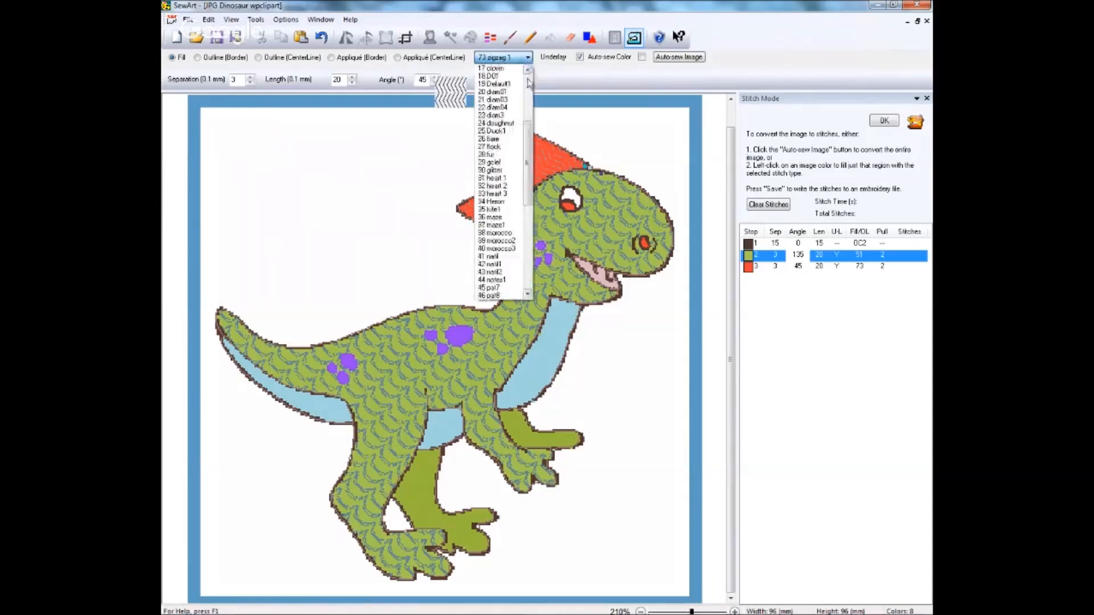
pyautogui.click(498, 84)
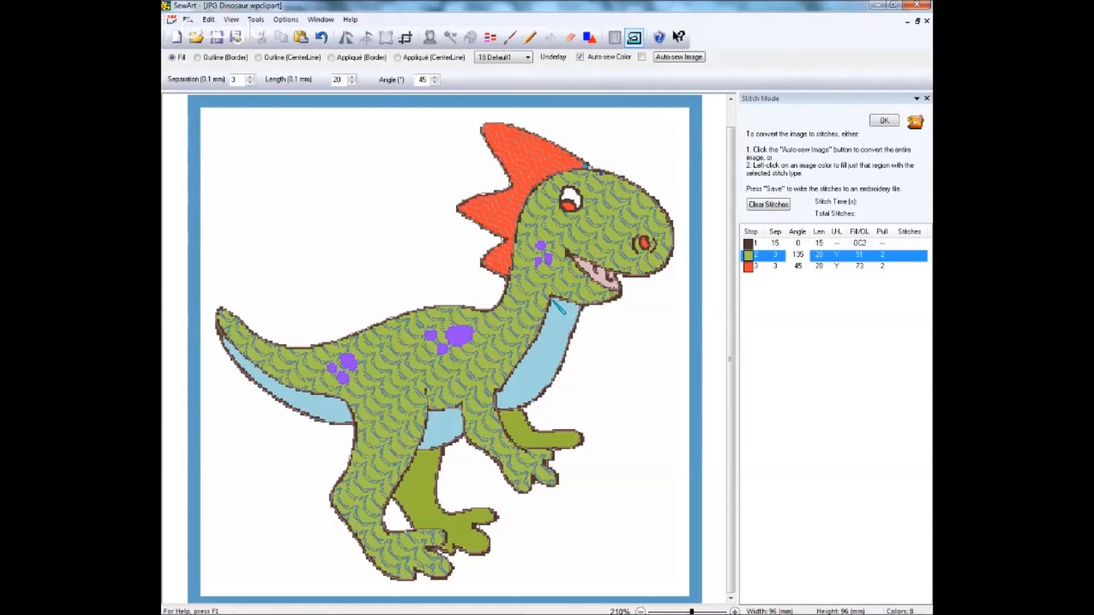
pyautogui.click(558, 307)
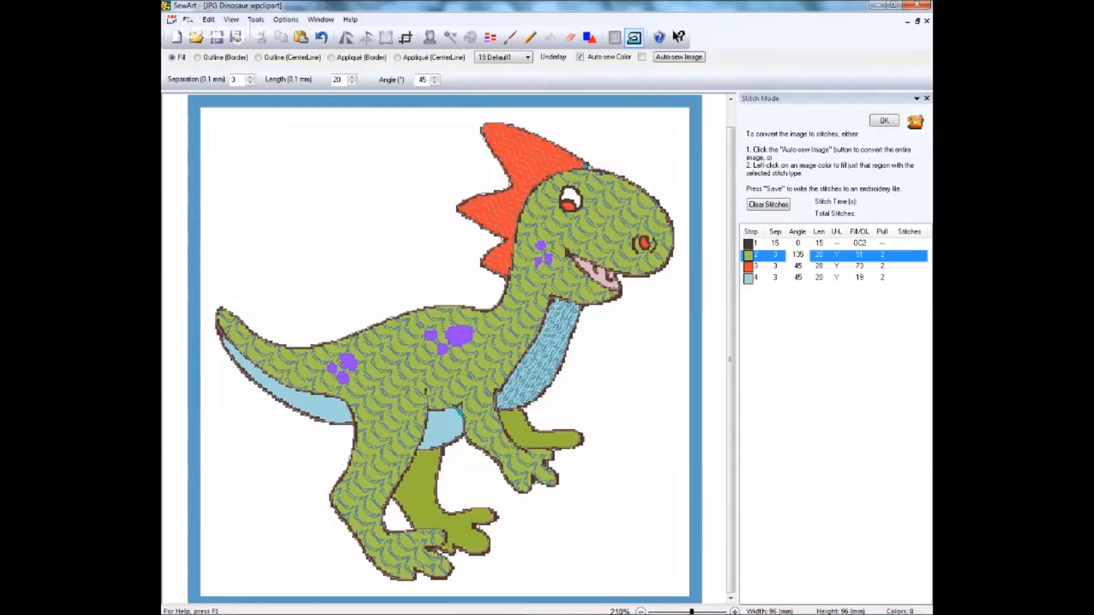
# Stitch the light blue belly patch at a 22° angle and the light blue tail underside at -45°
pyautogui.click(435, 83)
pyautogui.write('24')
pyautogui.click(460, 414)
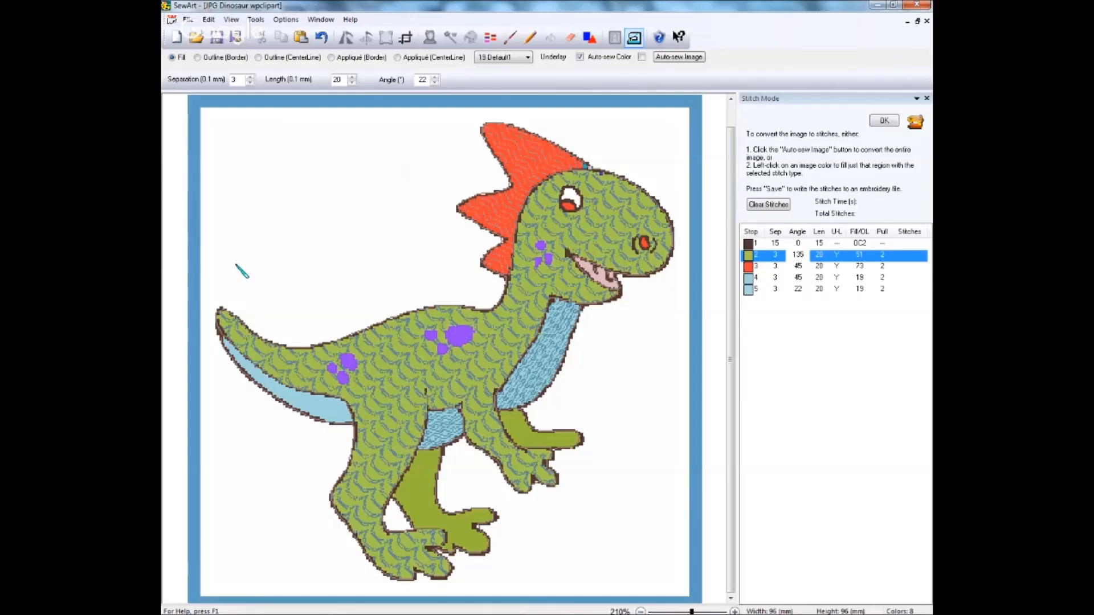
pyautogui.click(435, 84)
pyautogui.click(345, 406)
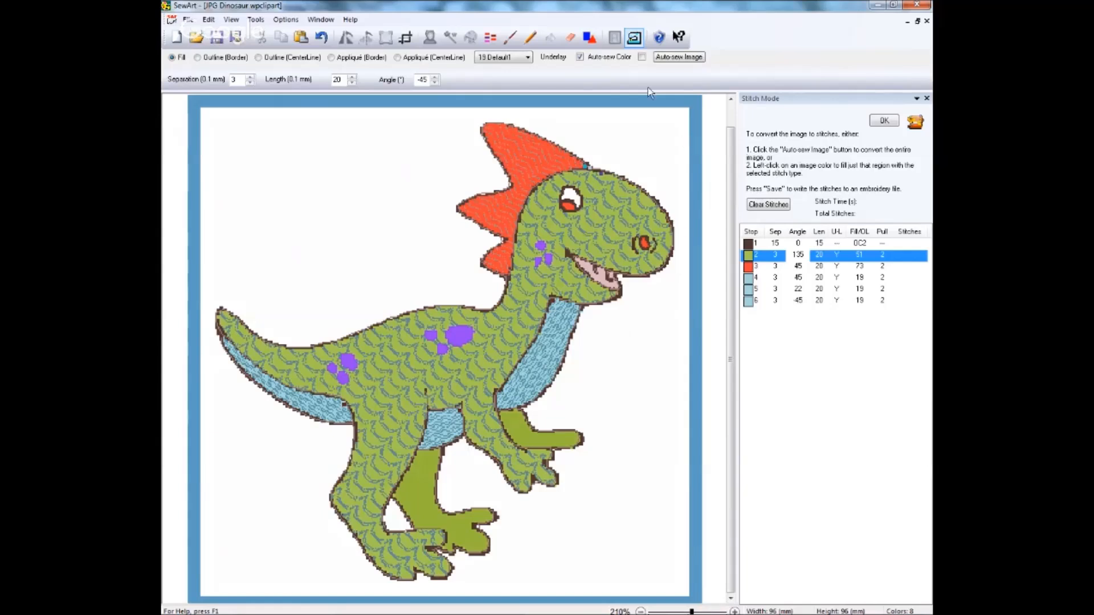
# Enable Auto-sew Color and stitch the darker green rear leg and arm at a -67° angle
pyautogui.click(642, 57)
pyautogui.click(435, 86)
pyautogui.click(435, 84)
pyautogui.click(402, 502)
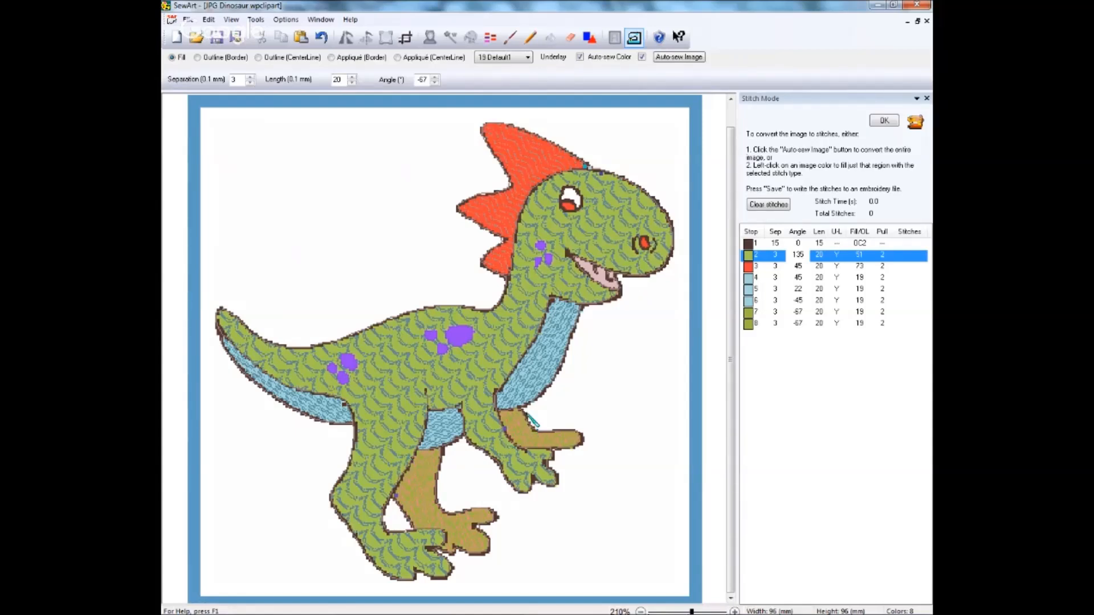
# Disable Auto-sew Color and stitch the pink inside of the mouth at a -45° angle
pyautogui.click(643, 57)
pyautogui.click(435, 83)
pyautogui.click(436, 83)
pyautogui.click(436, 81)
pyautogui.click(436, 82)
pyautogui.click(437, 81)
pyautogui.click(582, 262)
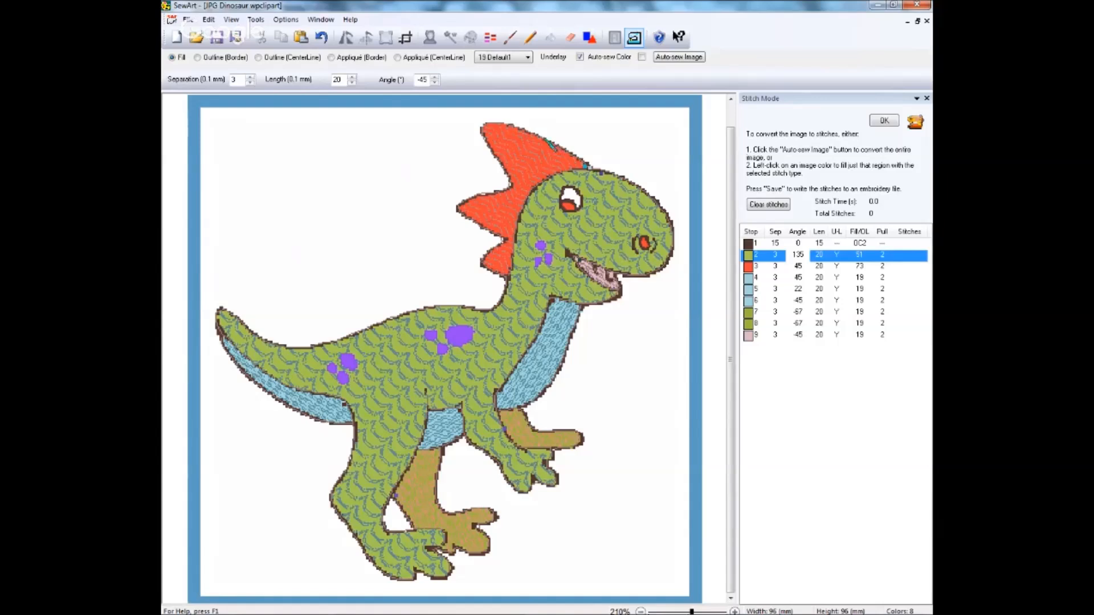
# Set the fill angle to 0°, enable Auto-sew Color, and stitch all the purple spots on the dinosaur's neck and back
pyautogui.click(434, 78)
pyautogui.click(435, 78)
pyautogui.click(435, 77)
pyautogui.click(435, 78)
pyautogui.click(436, 78)
pyautogui.click(436, 79)
pyautogui.click(436, 78)
pyautogui.click(642, 56)
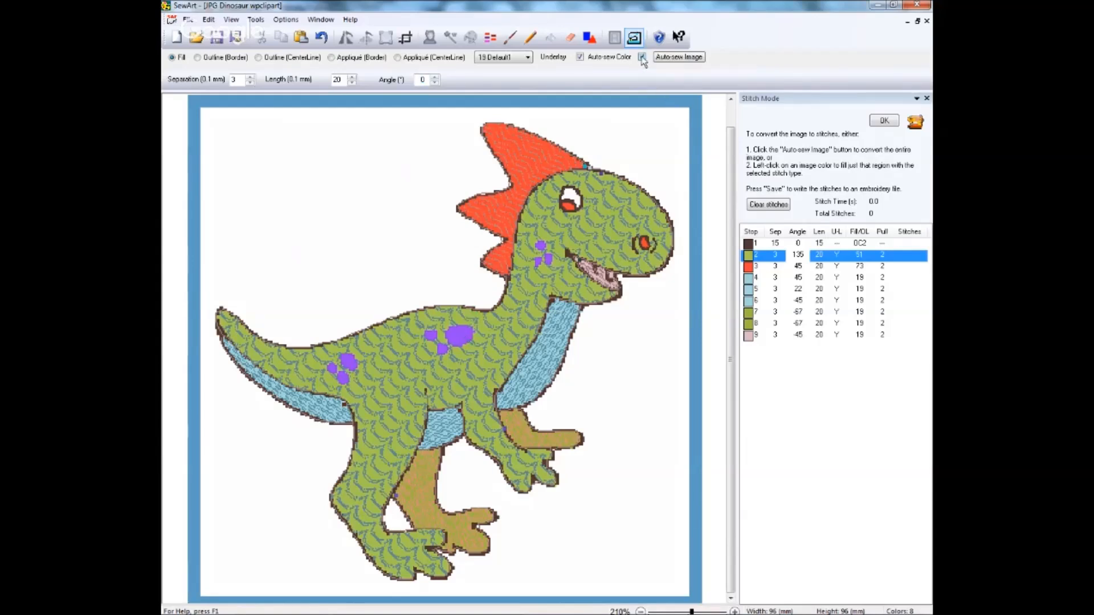
pyautogui.click(333, 369)
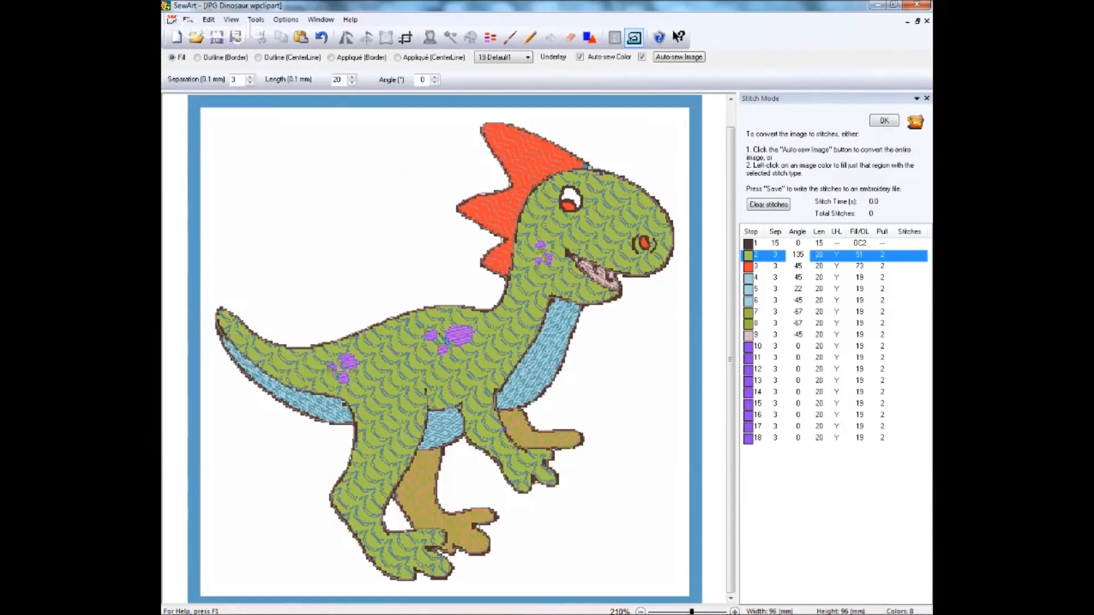
# Disable Auto-sew Color and fill the white and red parts of the eye and the red nostril with stitches
pyautogui.click(642, 56)
pyautogui.click(568, 193)
pyautogui.click(567, 207)
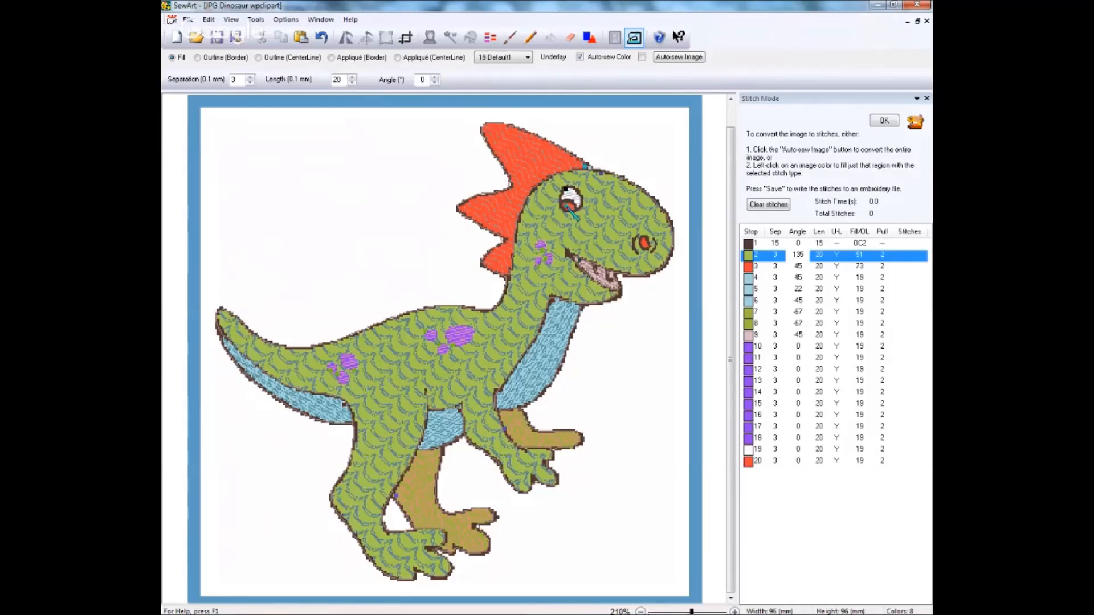
pyautogui.click(644, 243)
# Stitch the dark outlines around the eye and nostril with the Outline (CenterLine) 2 Bean stitch
pyautogui.click(265, 59)
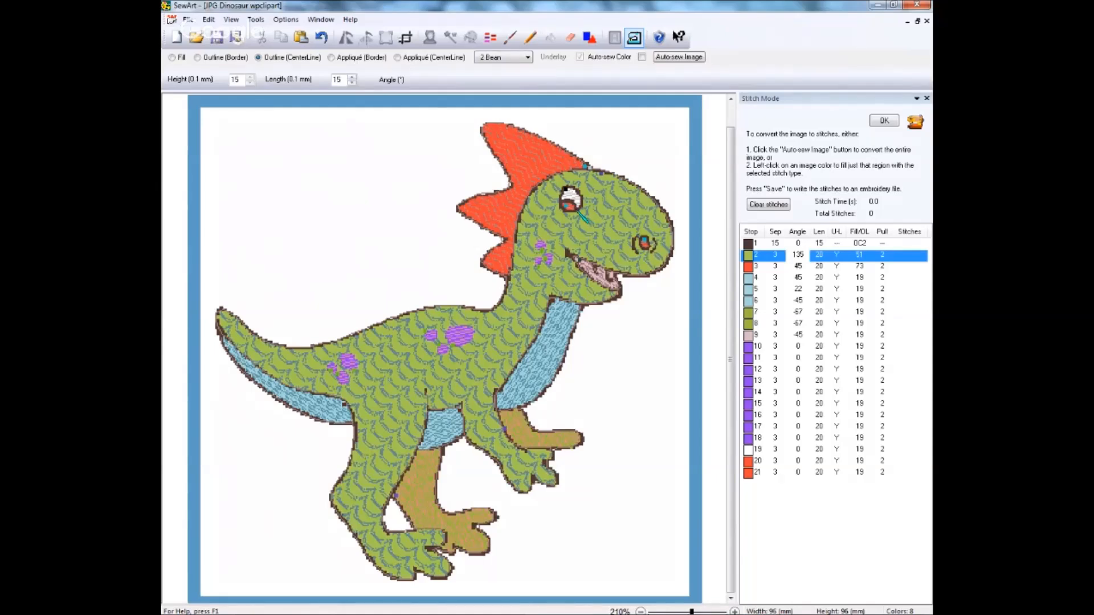
pyautogui.click(578, 210)
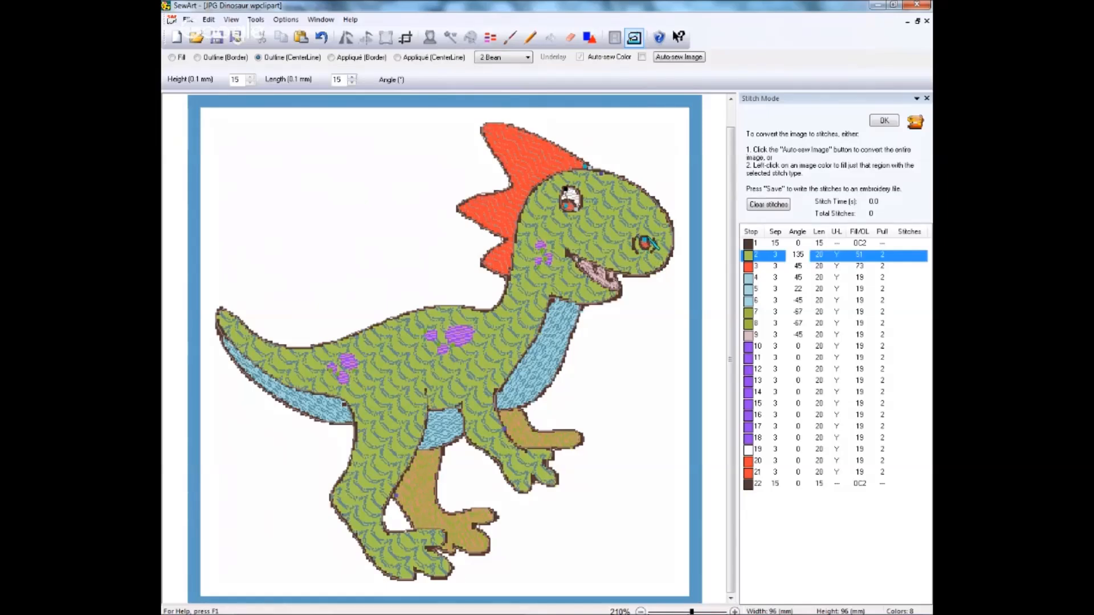
pyautogui.click(652, 244)
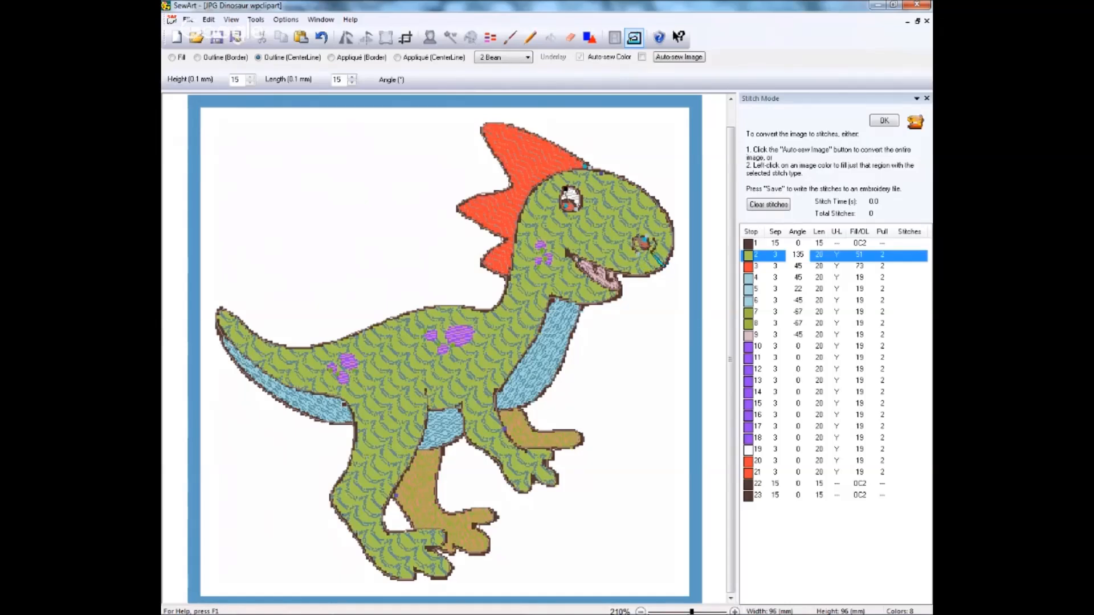
pyautogui.click(644, 241)
# Move the dark brown body outline to the end of the stitch order, and preview the outline and green body fill separately
pyautogui.moveTo(749, 509); pyautogui.dragTo(748, 508)
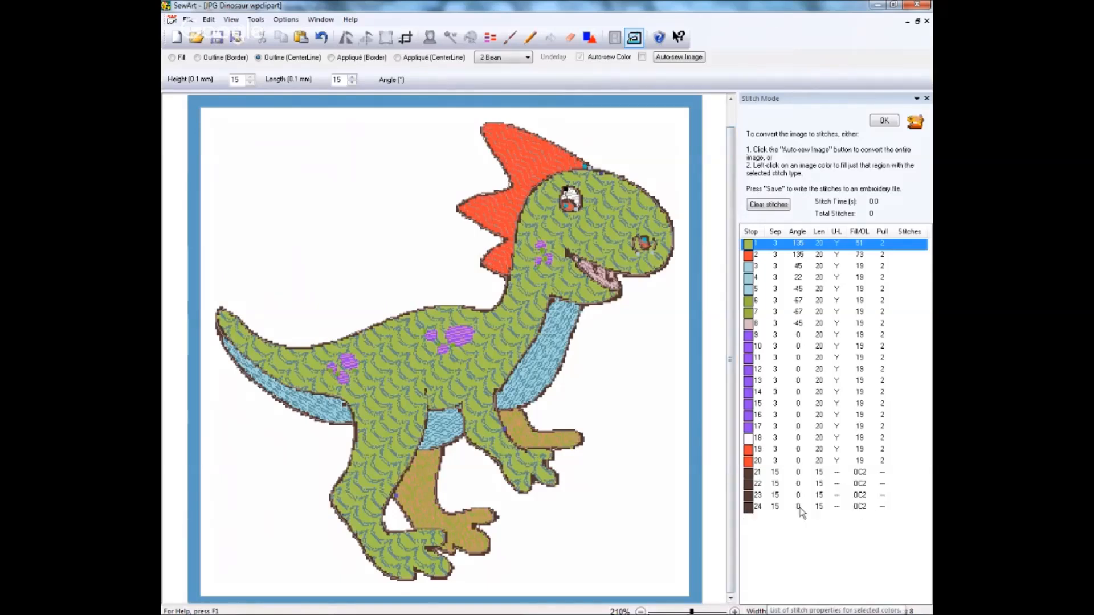
pyautogui.rightClick(750, 509)
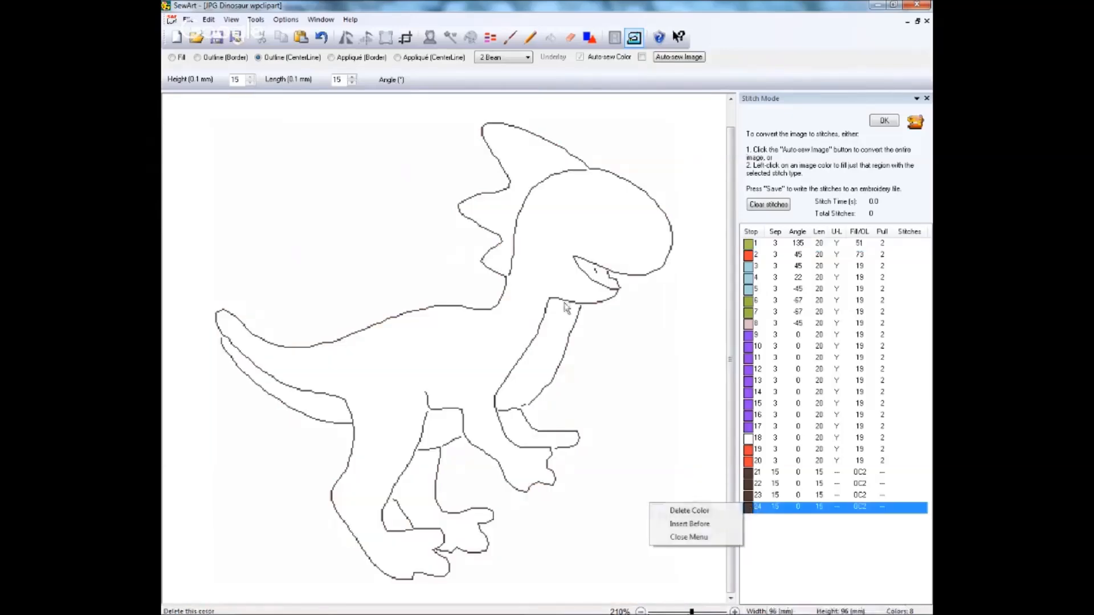
pyautogui.click(689, 539)
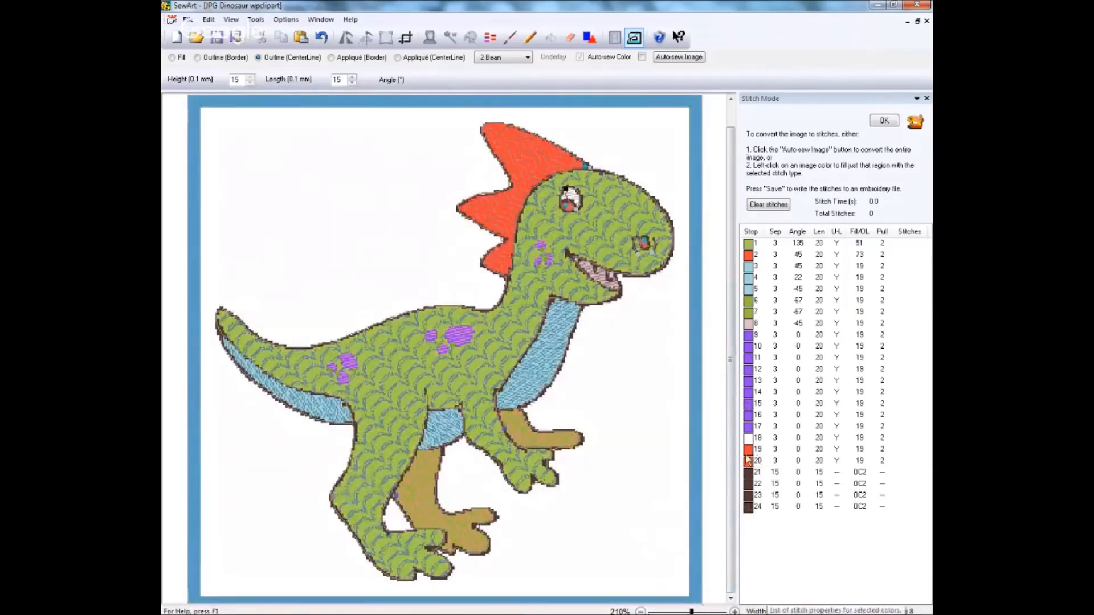
pyautogui.moveTo(747, 461); pyautogui.dragTo(748, 455)
pyautogui.click(750, 244)
pyautogui.rightClick(750, 244)
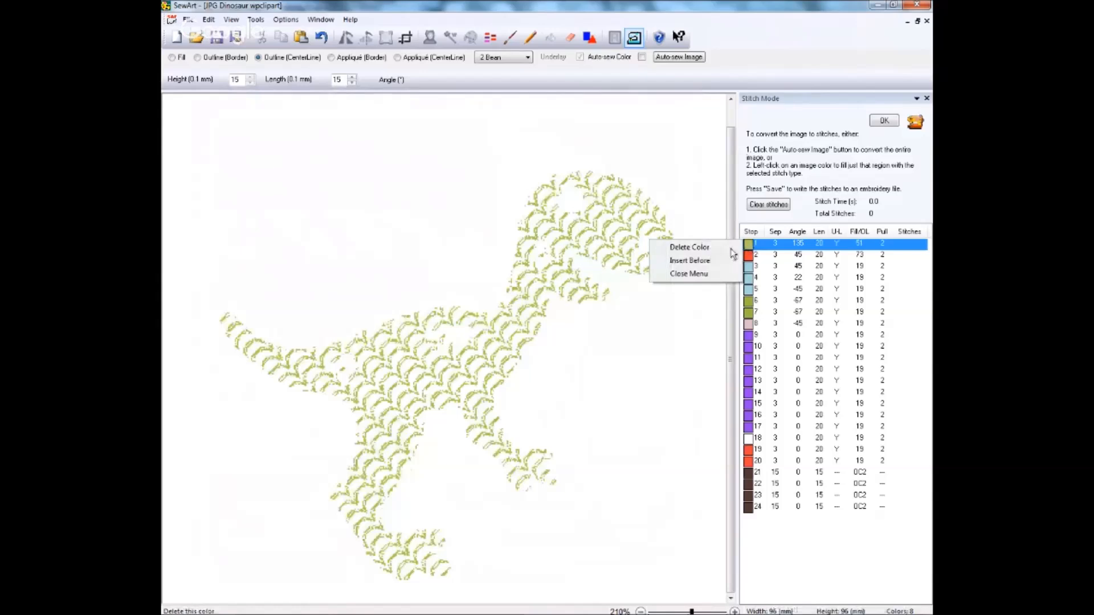
pyautogui.click(688, 274)
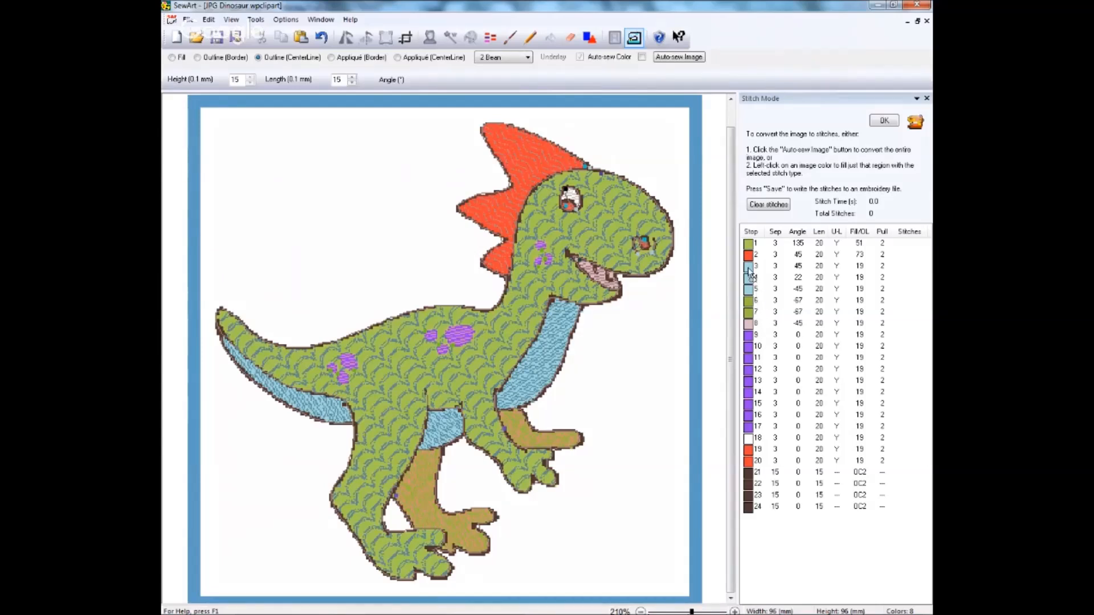
# Move the small red eye and nostril fills directly after the red crest in the stitch order
pyautogui.moveTo(748, 449); pyautogui.dragTo(750, 274)
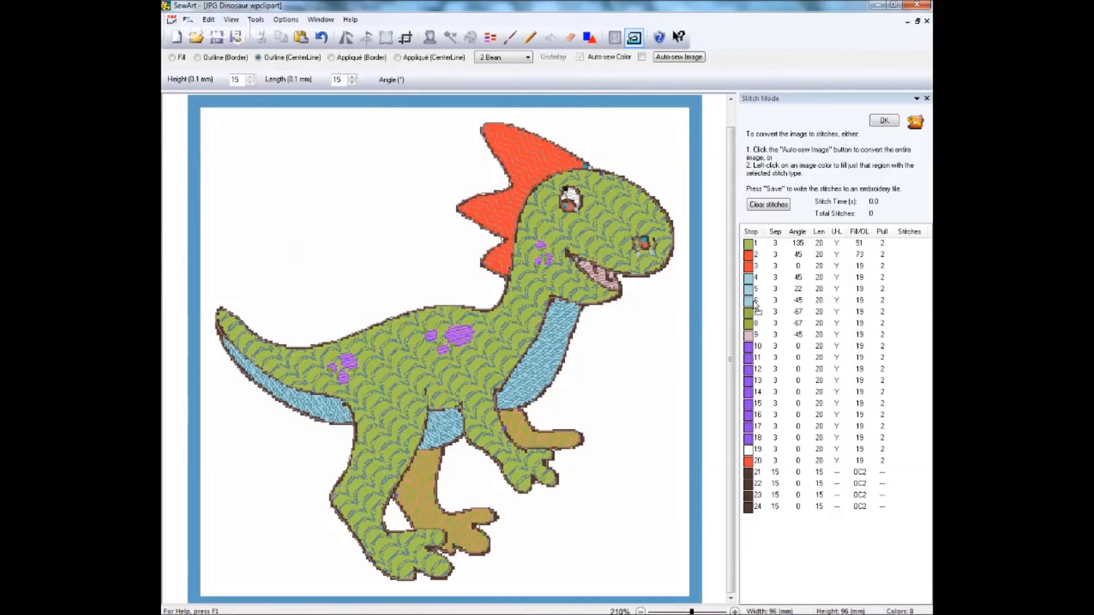
pyautogui.moveTo(748, 460); pyautogui.dragTo(753, 281)
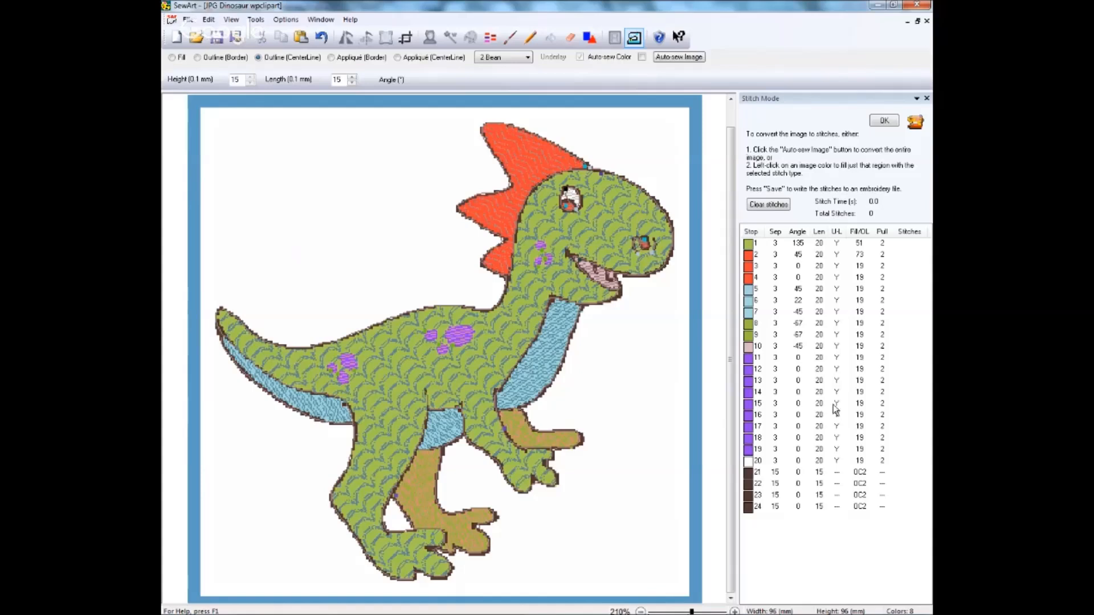
# Save the image as the TIF file "JPG Dinosaur wpclipart modified"
pyautogui.click(188, 20)
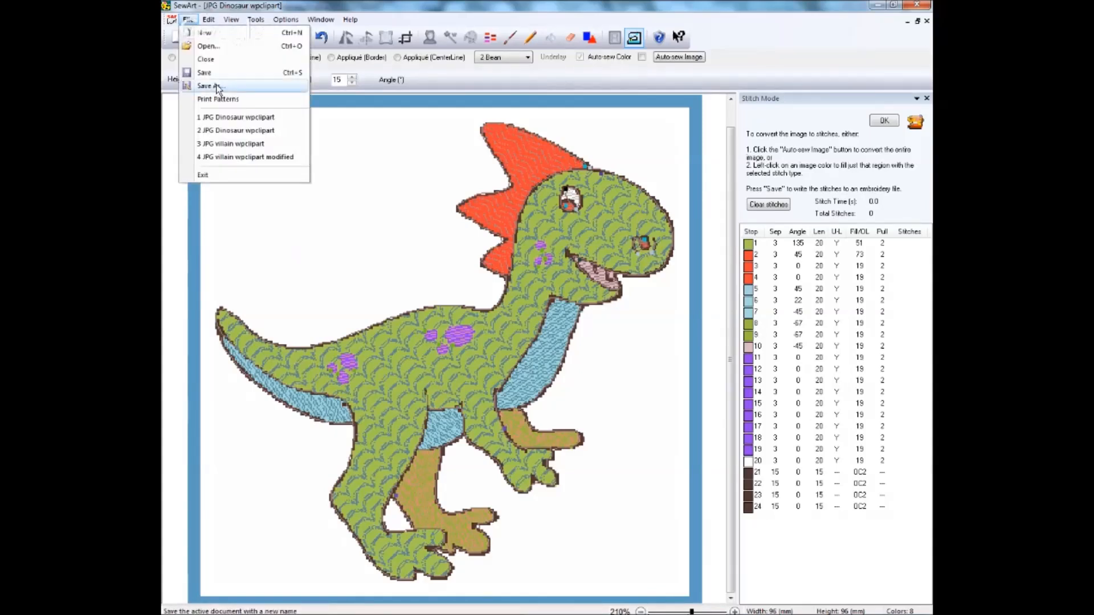
pyautogui.click(217, 86)
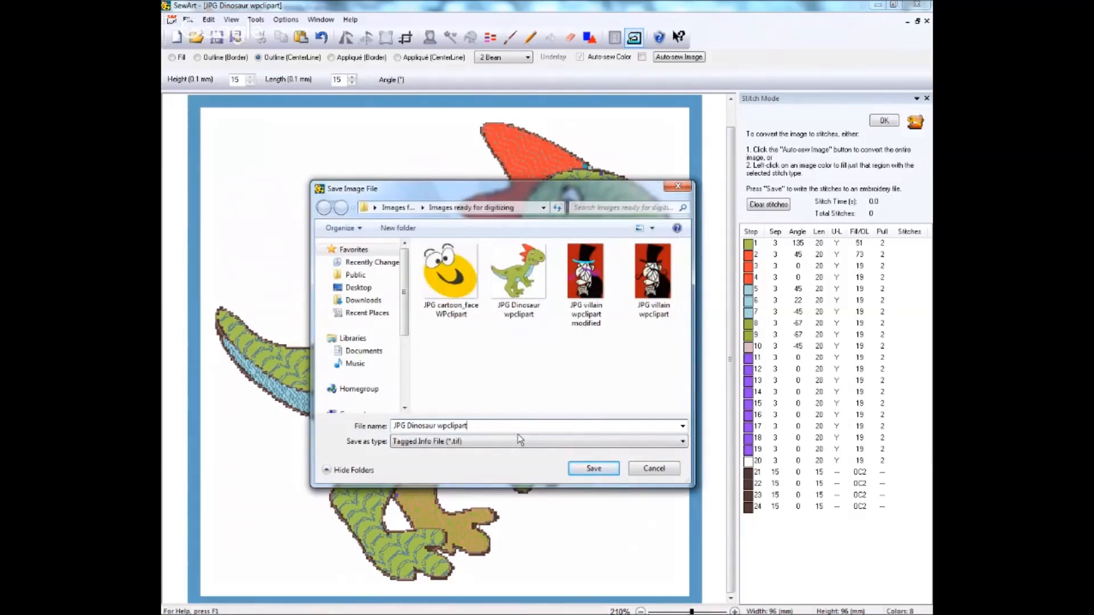
pyautogui.write('modified')
pyautogui.click(594, 468)
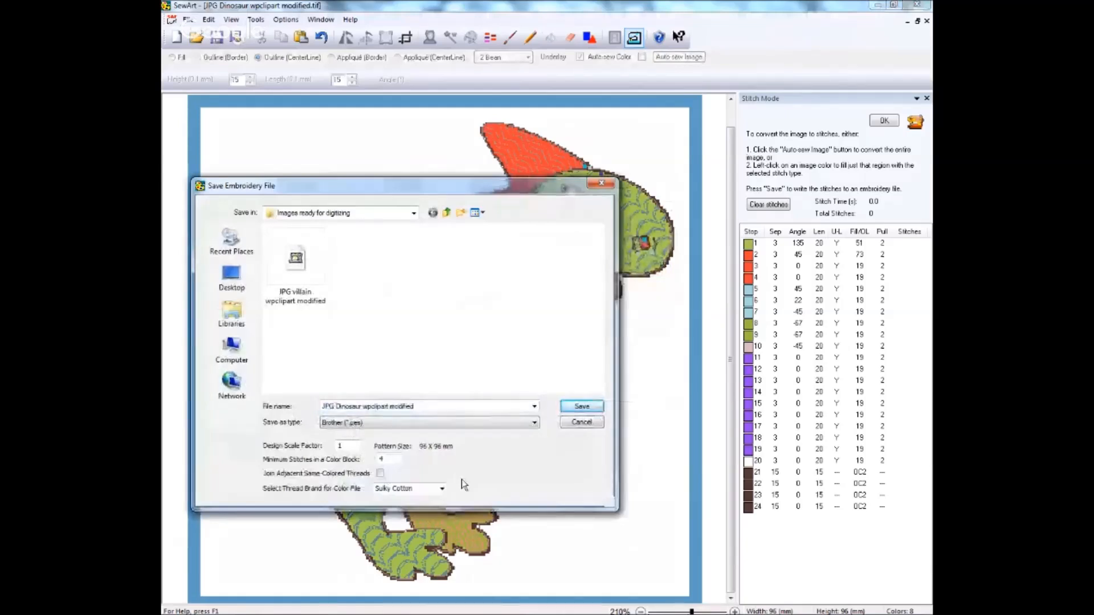
# Select Sulky Rayon as the thread brand and save the stitches as the Brother PES file "JPG Dinosaur wpclipart modified"
pyautogui.click(443, 489)
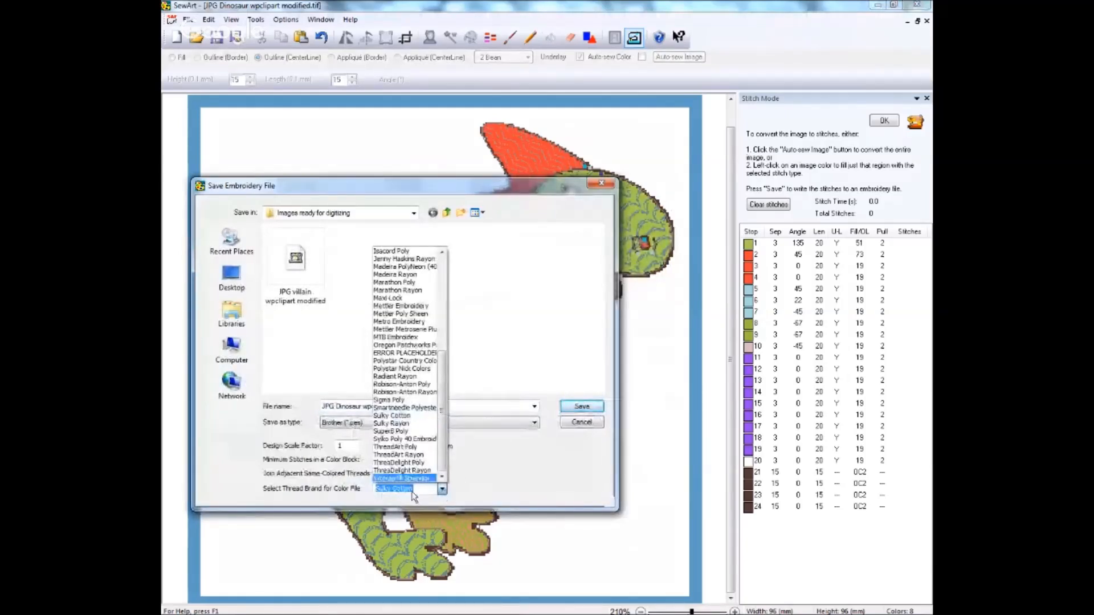
pyautogui.click(401, 425)
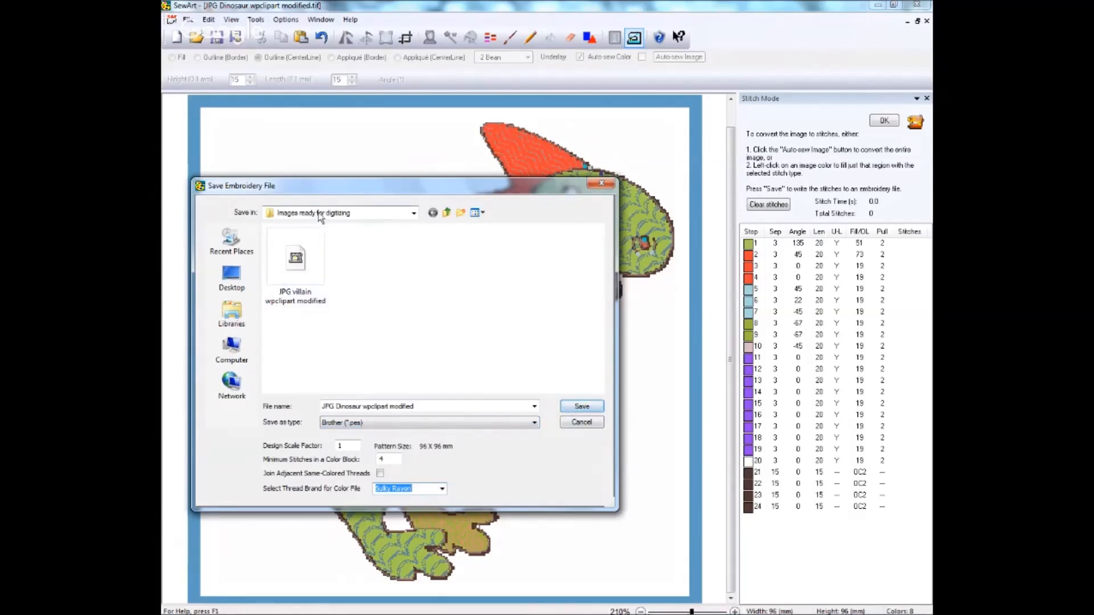
pyautogui.click(582, 407)
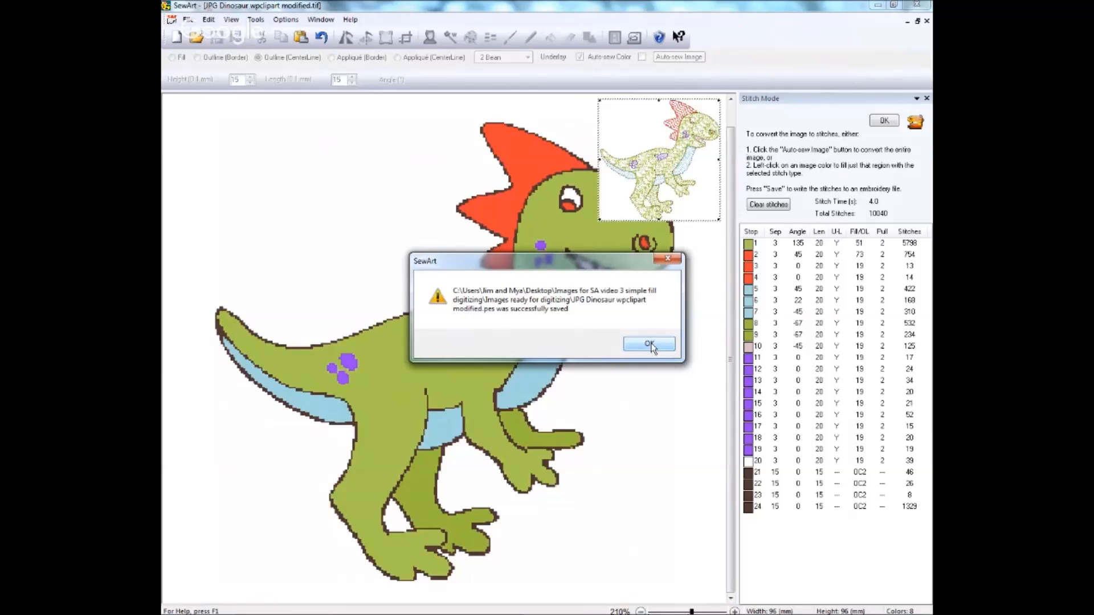
pyautogui.click(650, 345)
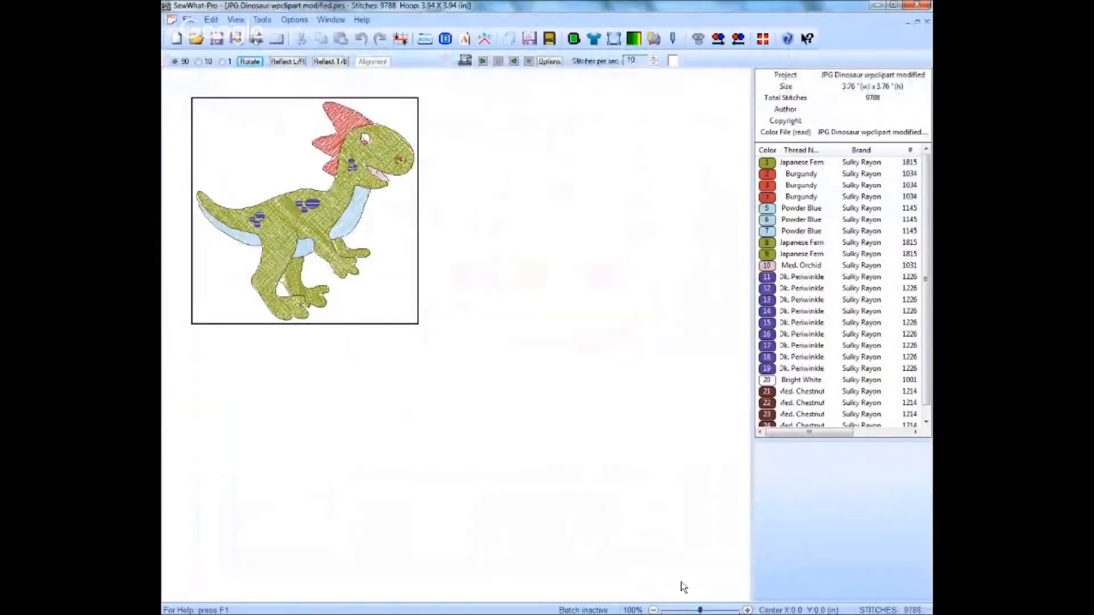
# In SewWhat-Pro, examine the stitch points on the dinosaur's body and head at up to 500% magnification
pyautogui.click(718, 609)
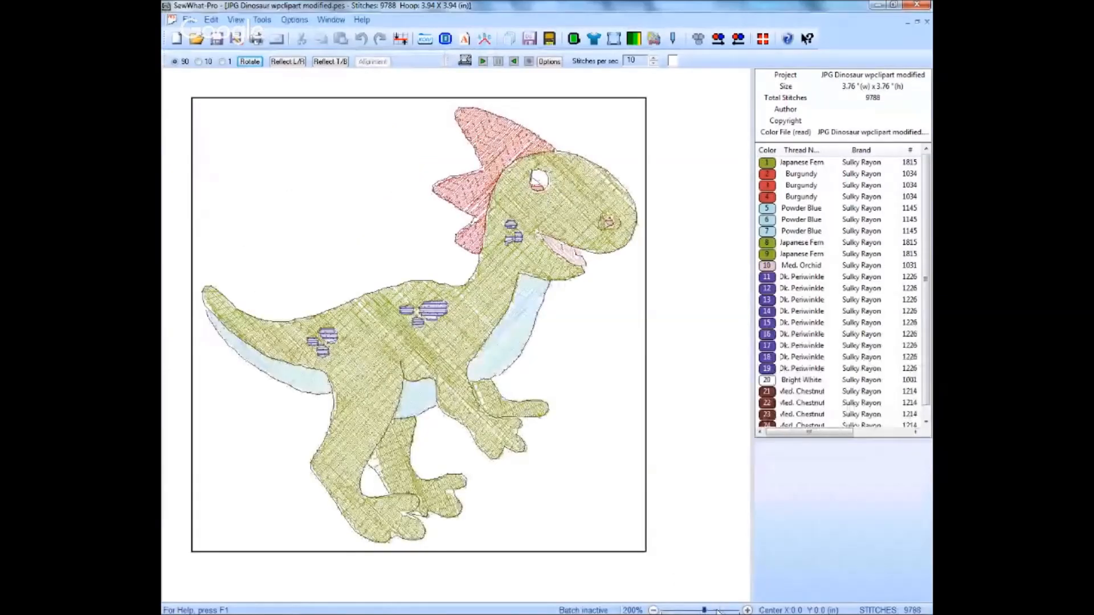
pyautogui.click(719, 610)
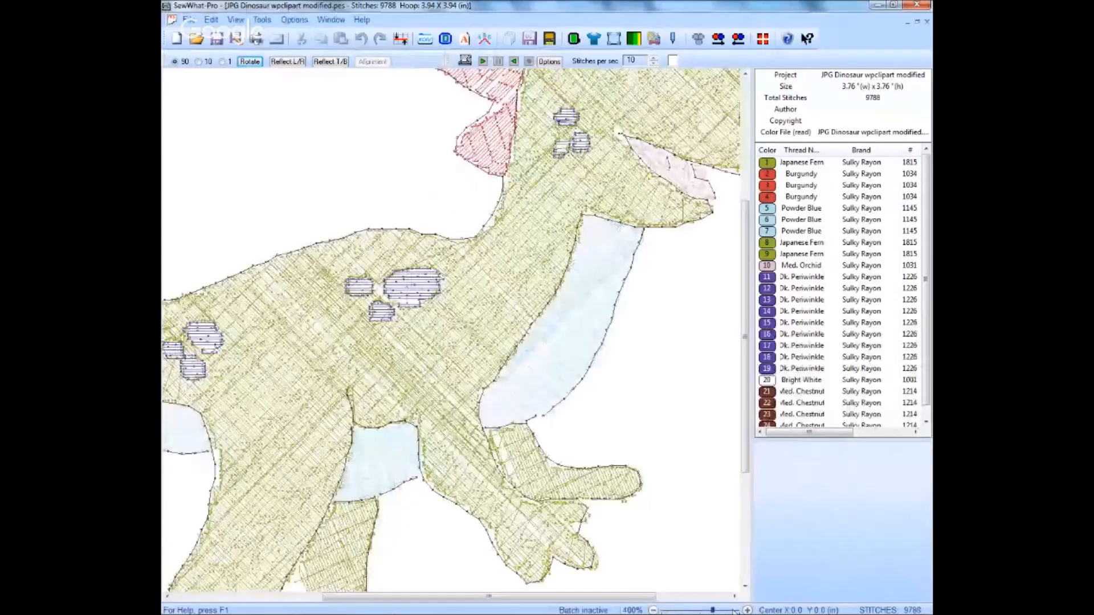
pyautogui.click(735, 610)
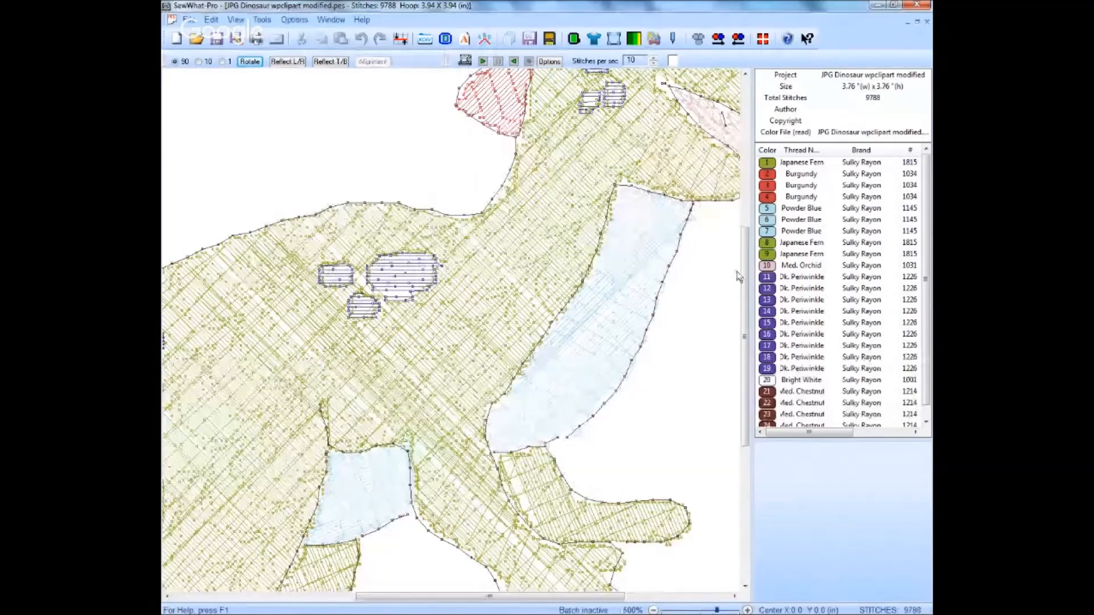
pyautogui.moveTo(744, 276); pyautogui.dragTo(753, 194)
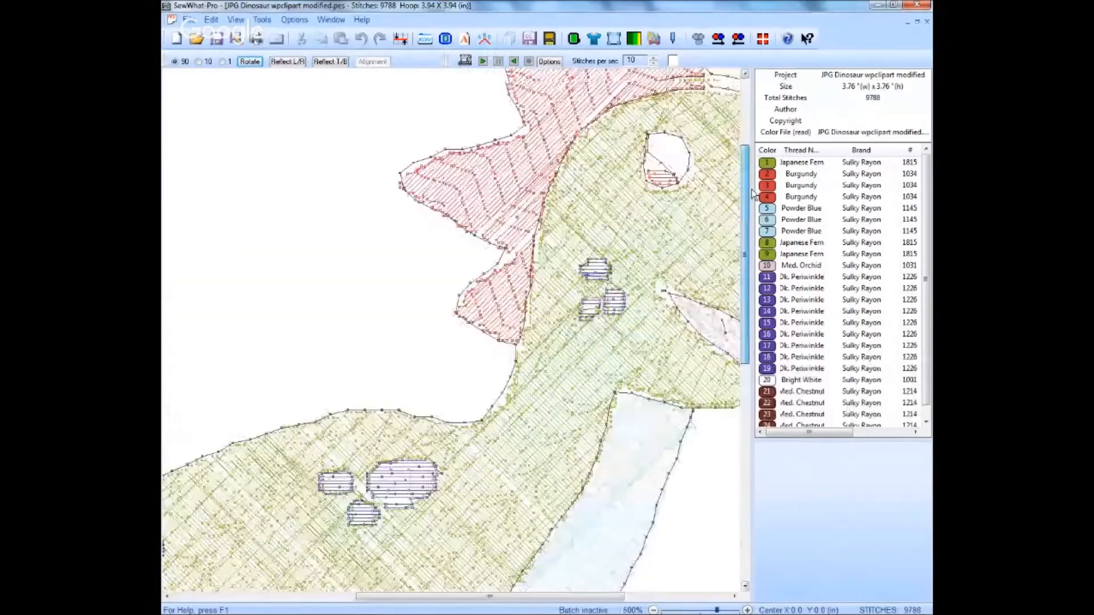
pyautogui.moveTo(753, 193); pyautogui.dragTo(752, 179)
pyautogui.moveTo(559, 597); pyautogui.dragTo(664, 597)
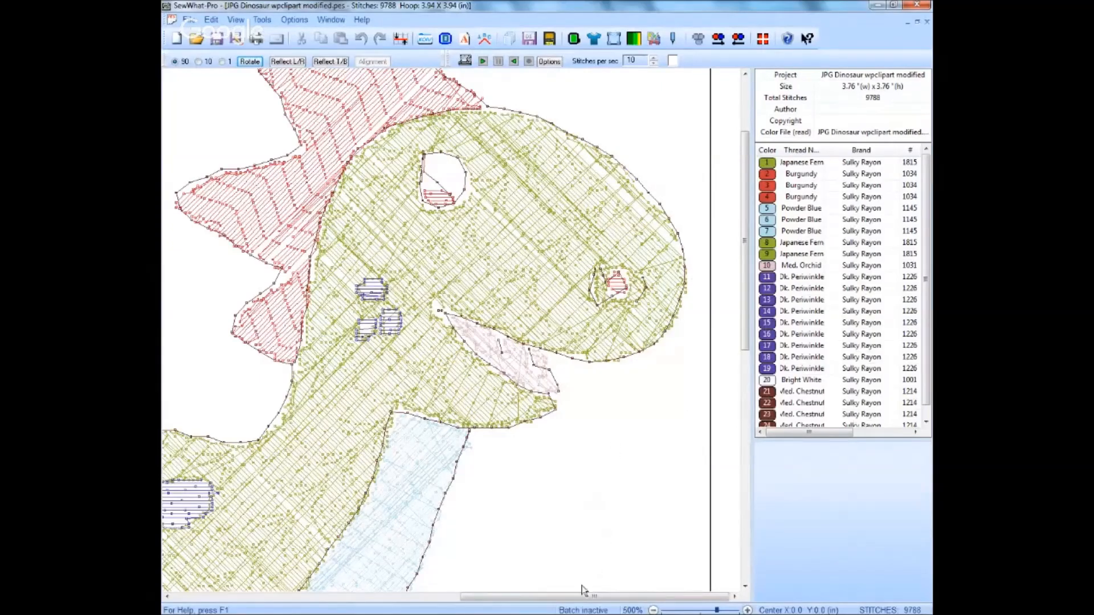
pyautogui.moveTo(578, 598); pyautogui.dragTo(547, 598)
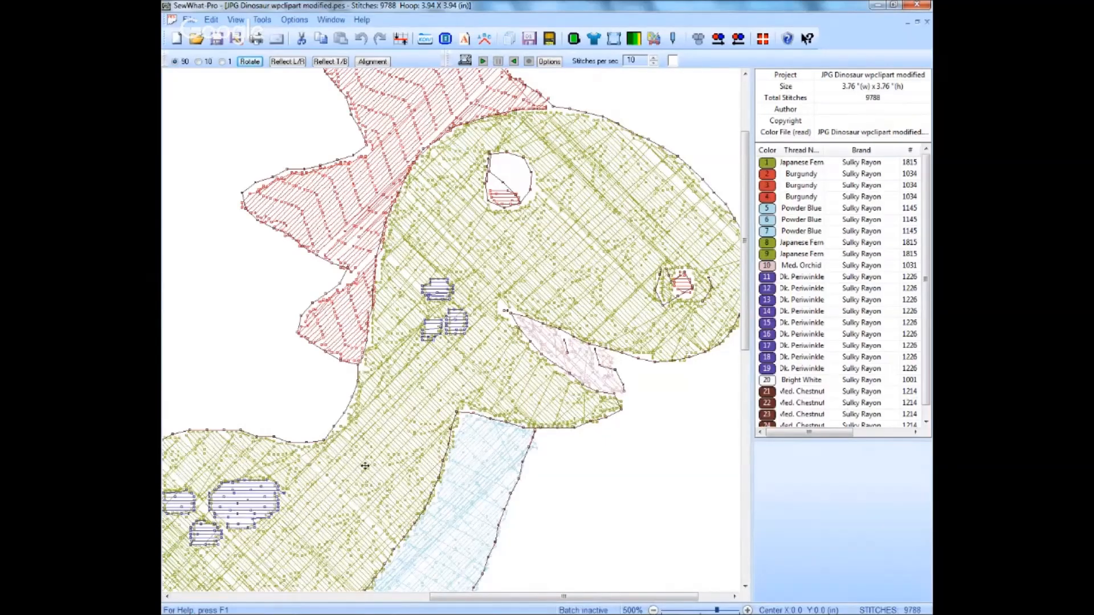
# Turn on the Texture display and examine the simulated stitching across the dinosaur's head, body, and legs
pyautogui.click(237, 21)
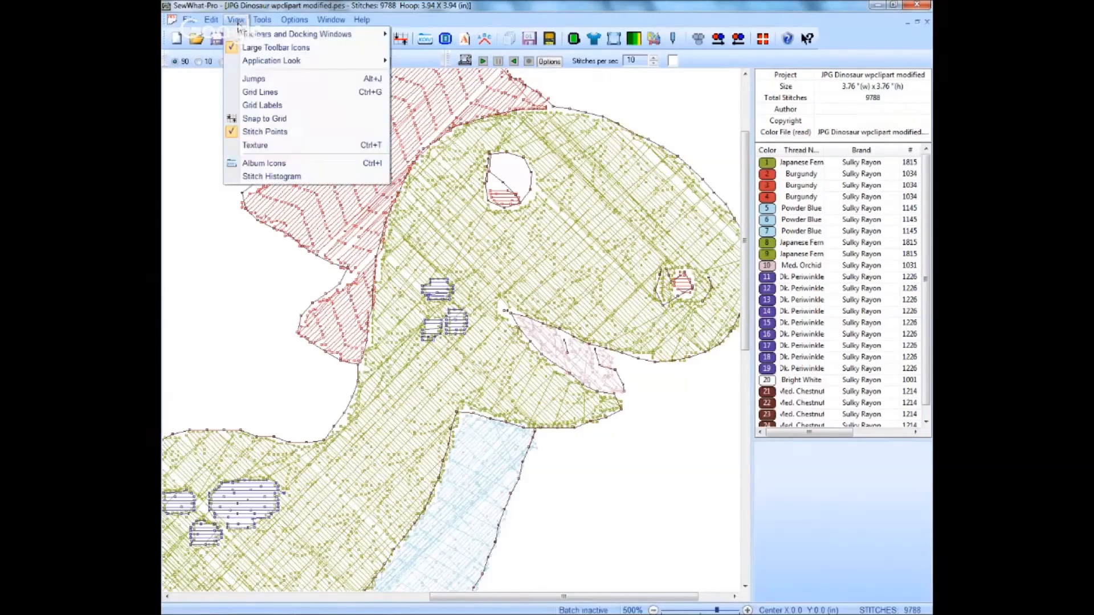
pyautogui.click(247, 145)
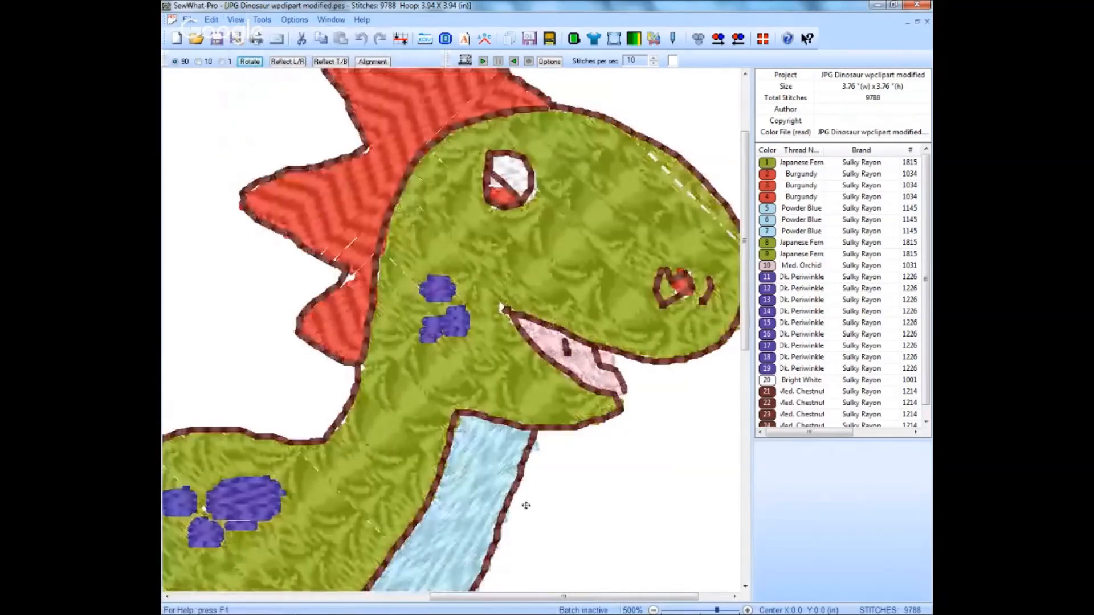
pyautogui.click(692, 612)
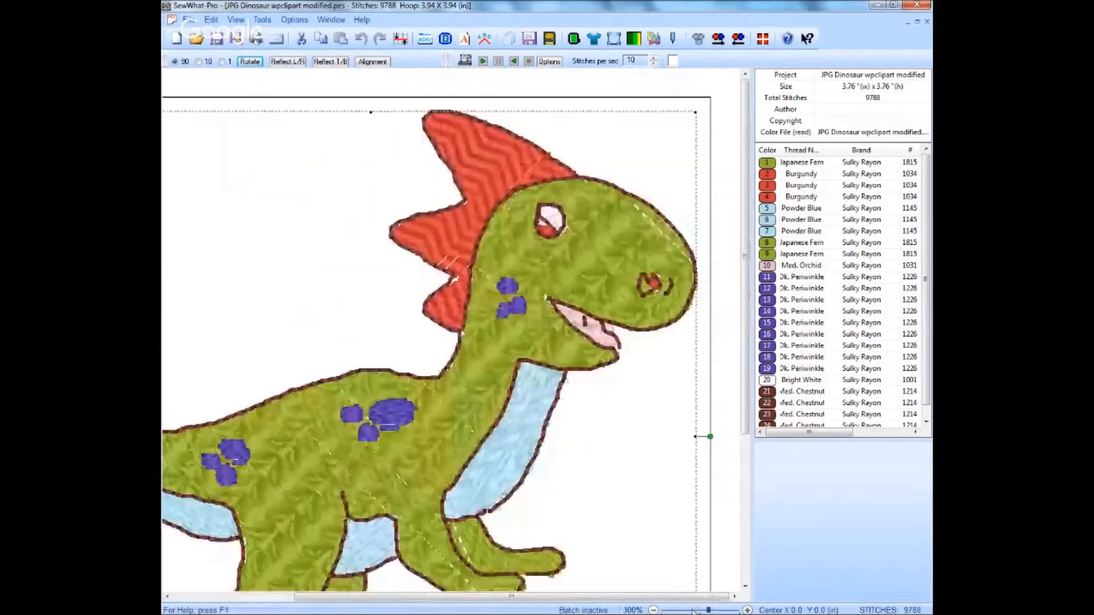
pyautogui.moveTo(745, 349); pyautogui.dragTo(747, 410)
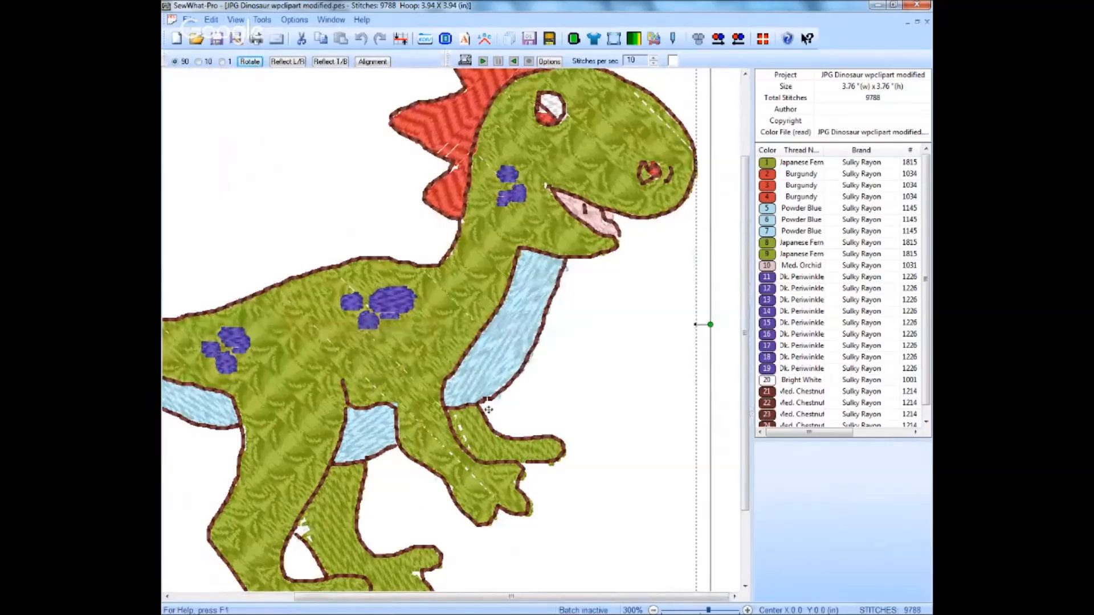
pyautogui.moveTo(617, 595); pyautogui.dragTo(485, 595)
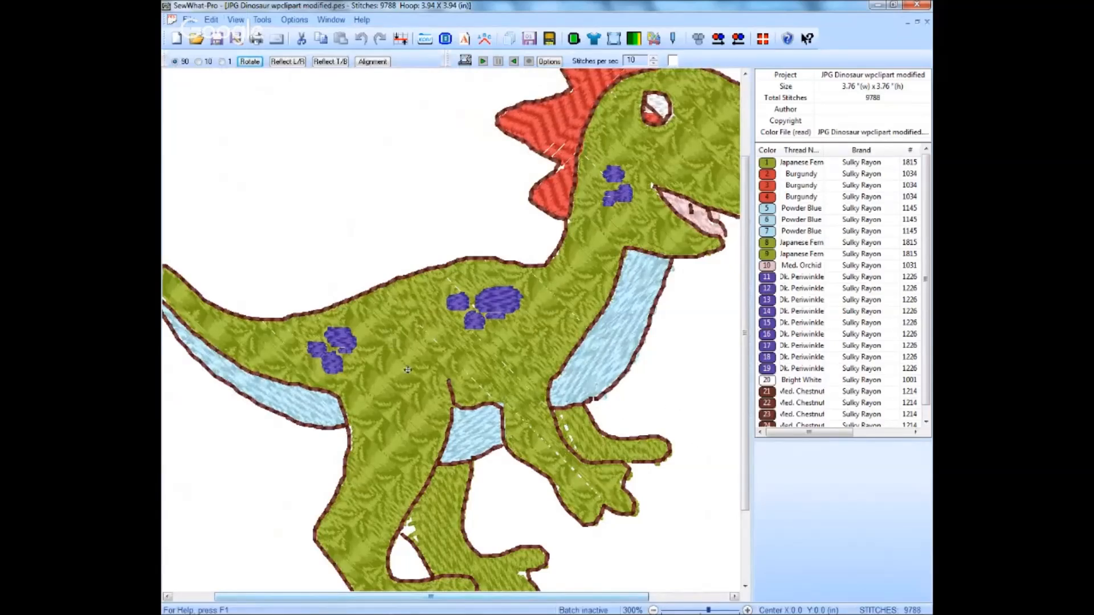
pyautogui.click(702, 611)
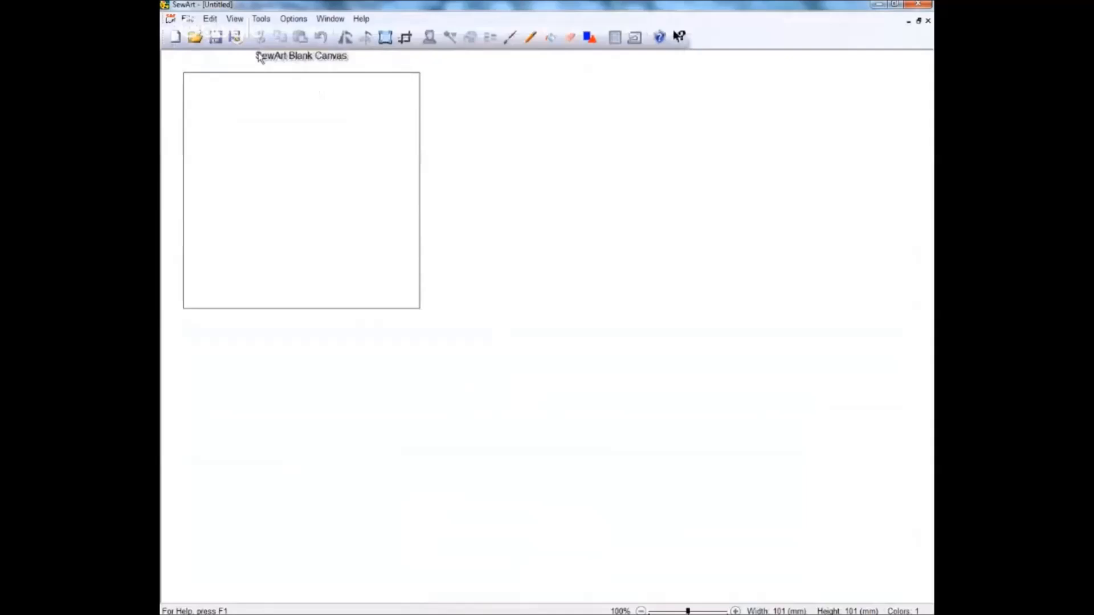
# In SewArt, open the image "JPG cartoon_face WPclipart" and show it at 200%
pyautogui.click(194, 39)
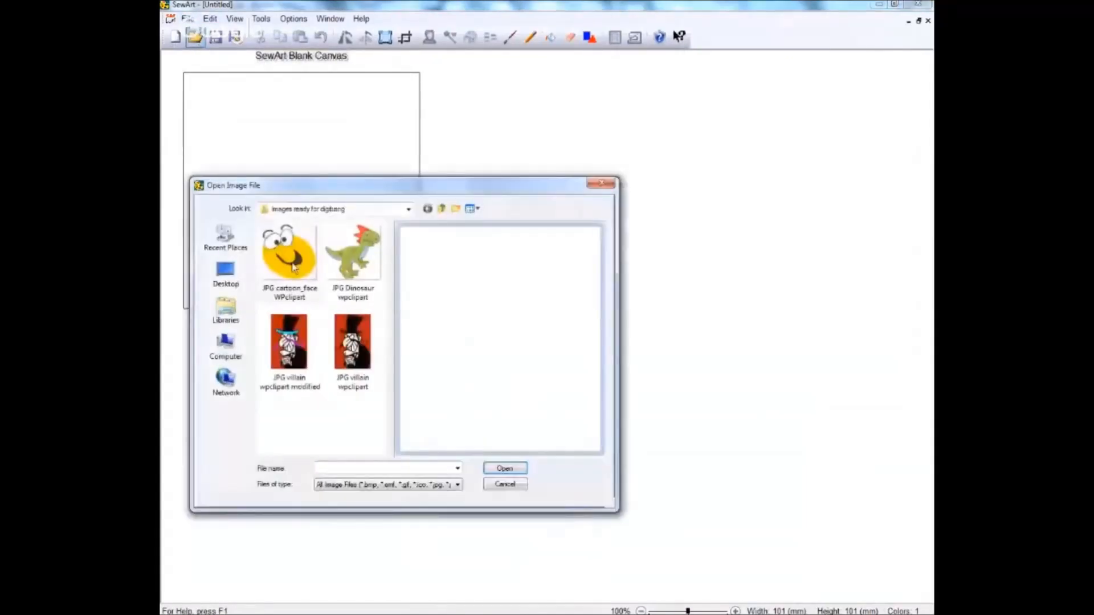
pyautogui.click(289, 253)
pyautogui.click(505, 468)
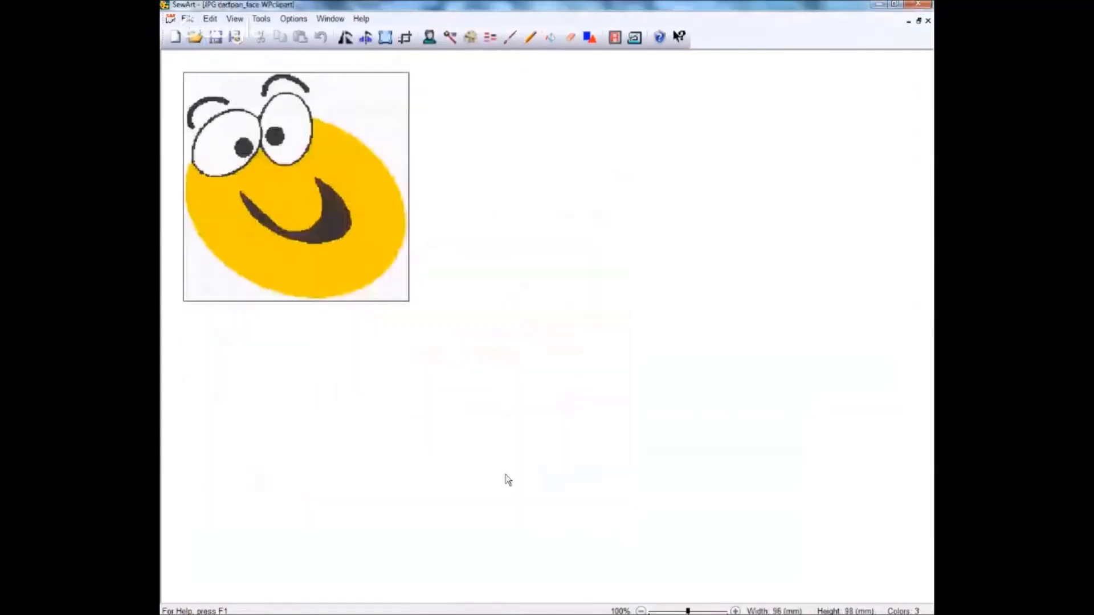
pyautogui.click(696, 612)
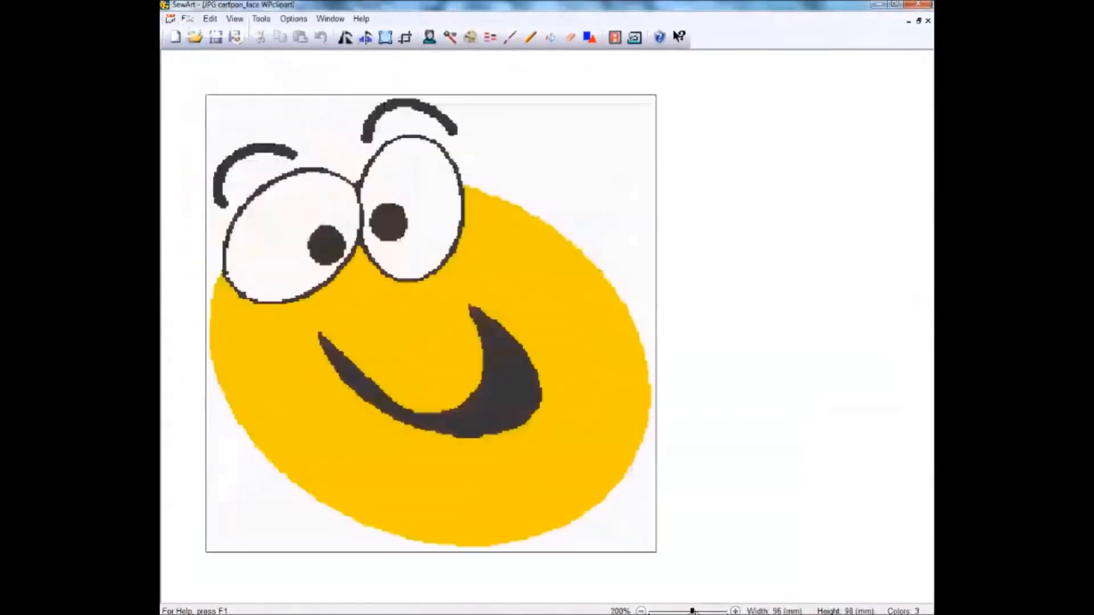
# In stitch mode, fill the yellow face with the 66 triangle1 pattern at an angle of -22 degrees
pyautogui.click(635, 39)
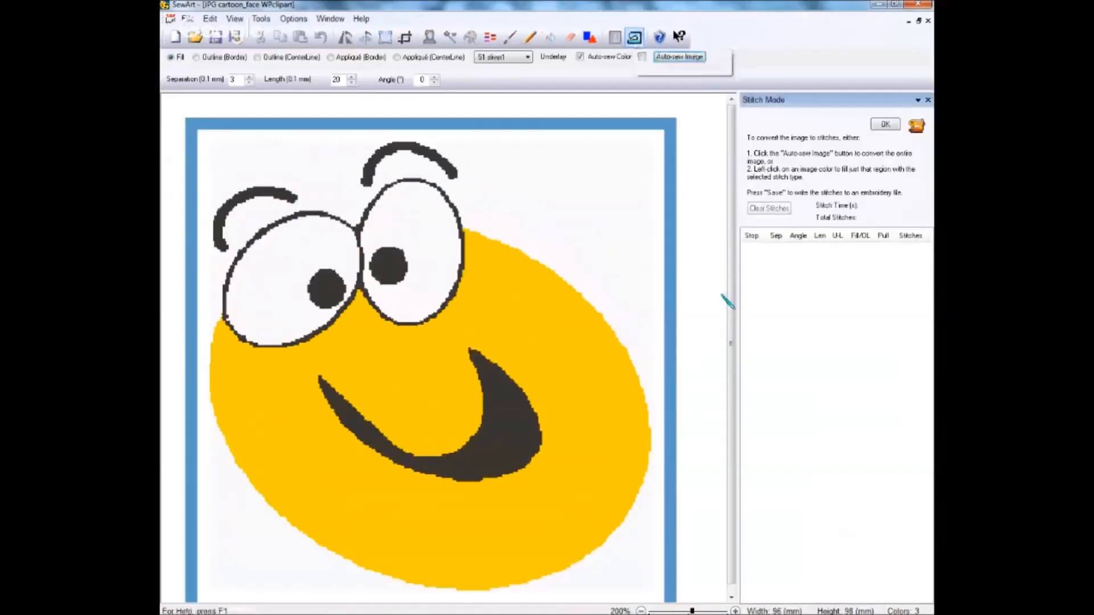
pyautogui.scroll(-1, 728, 302)
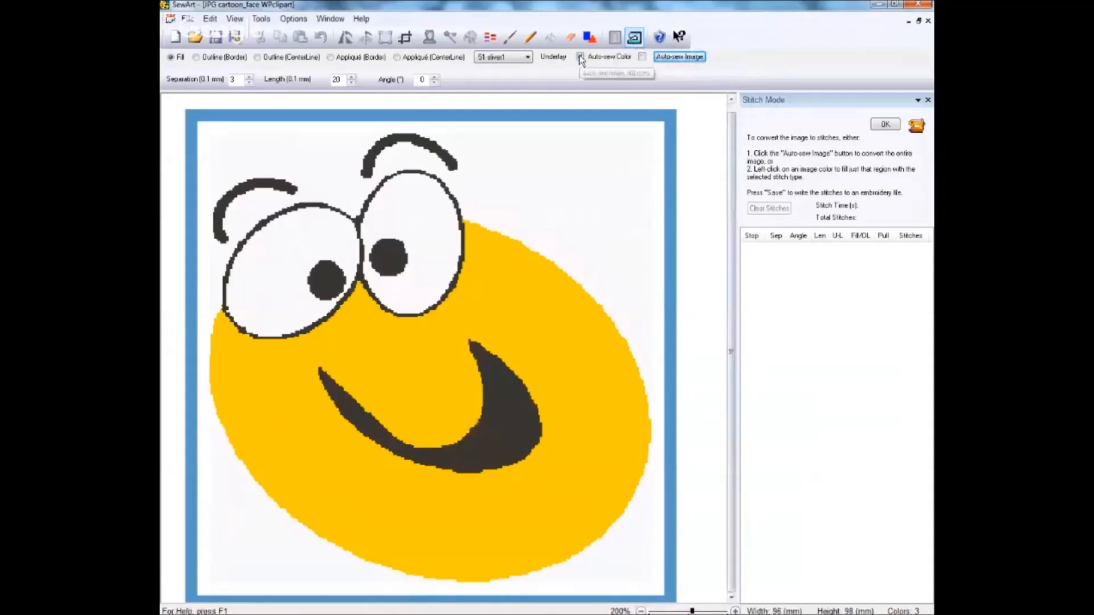
pyautogui.click(528, 57)
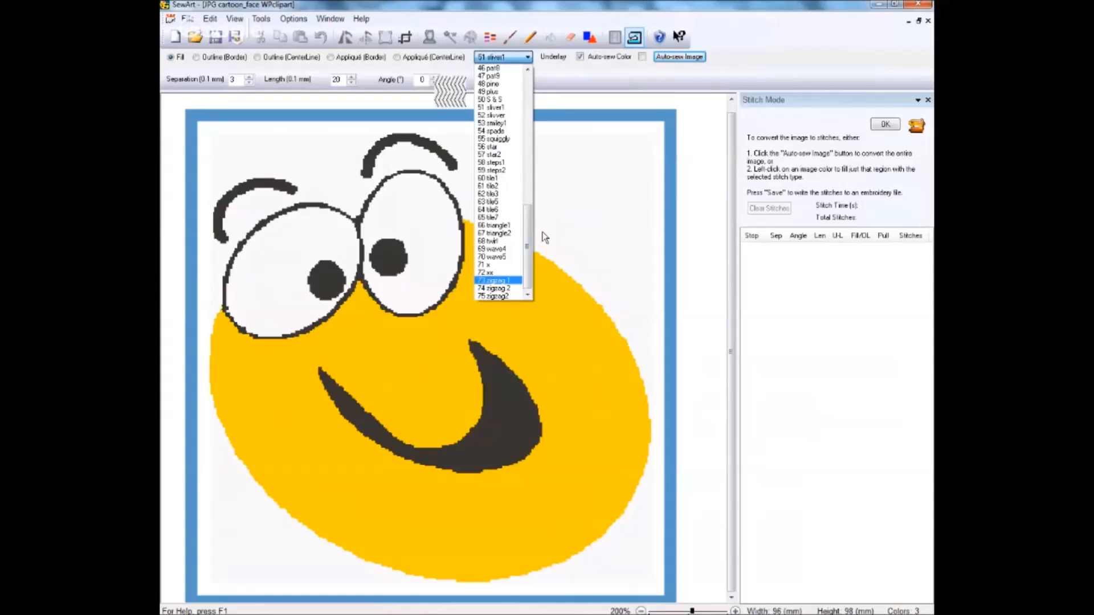
pyautogui.click(494, 226)
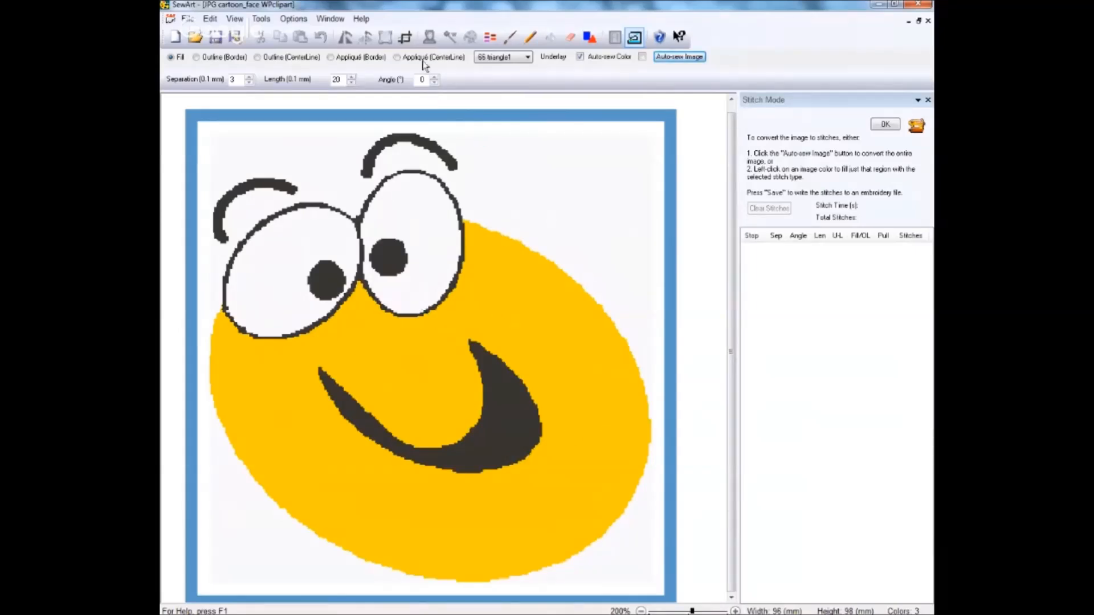
pyautogui.click(435, 83)
pyautogui.click(435, 83)
pyautogui.click(466, 223)
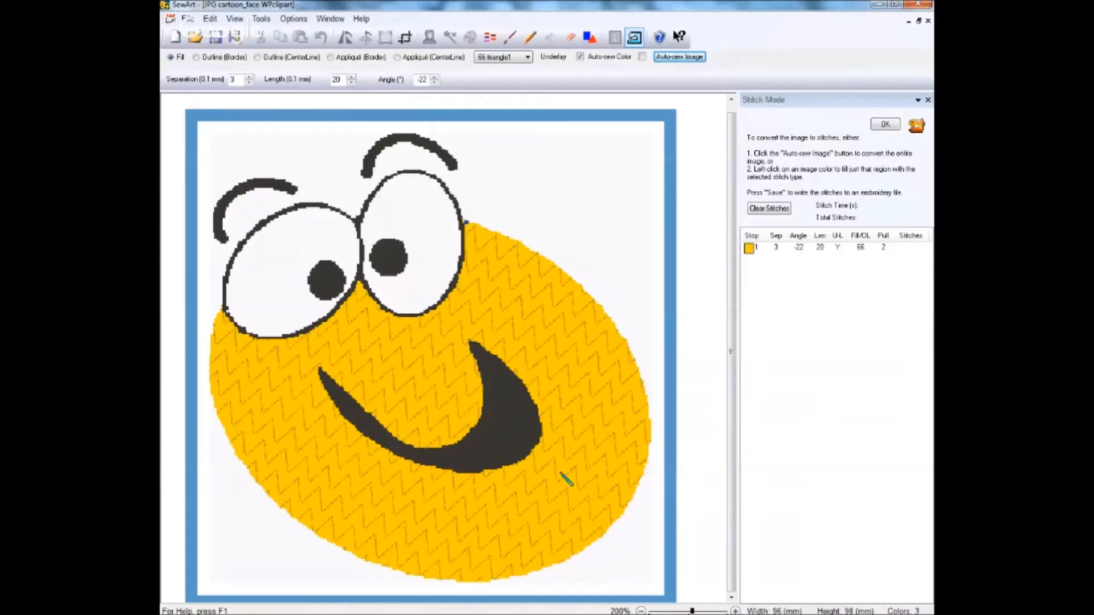
# Fill the whites of both eyes with the 19 Default1 pattern at an angle of 0 degrees
pyautogui.click(528, 57)
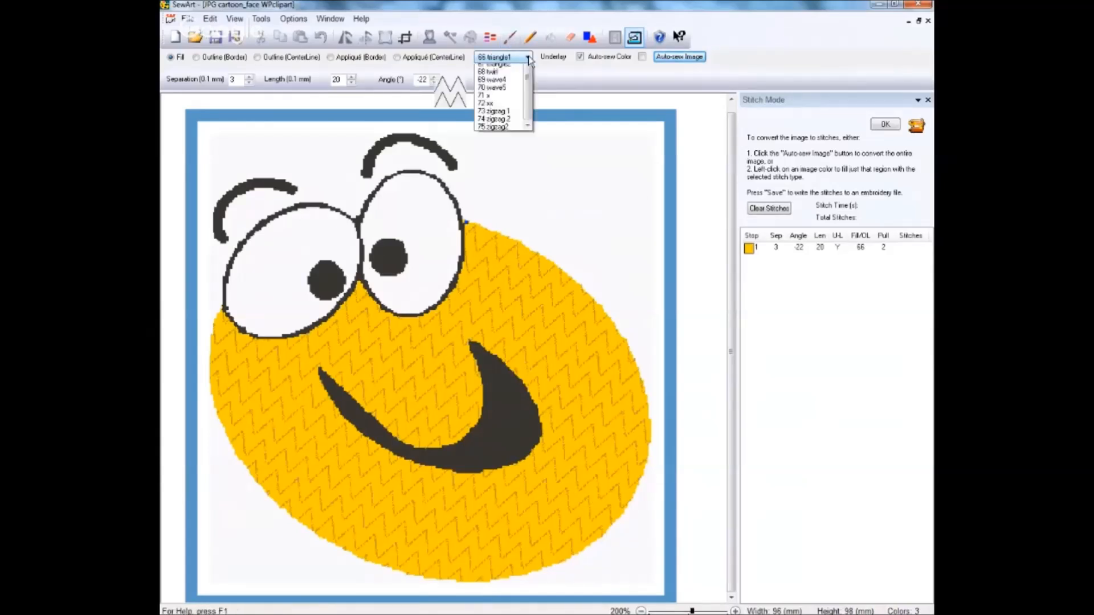
pyautogui.scroll(15, 529, 80)
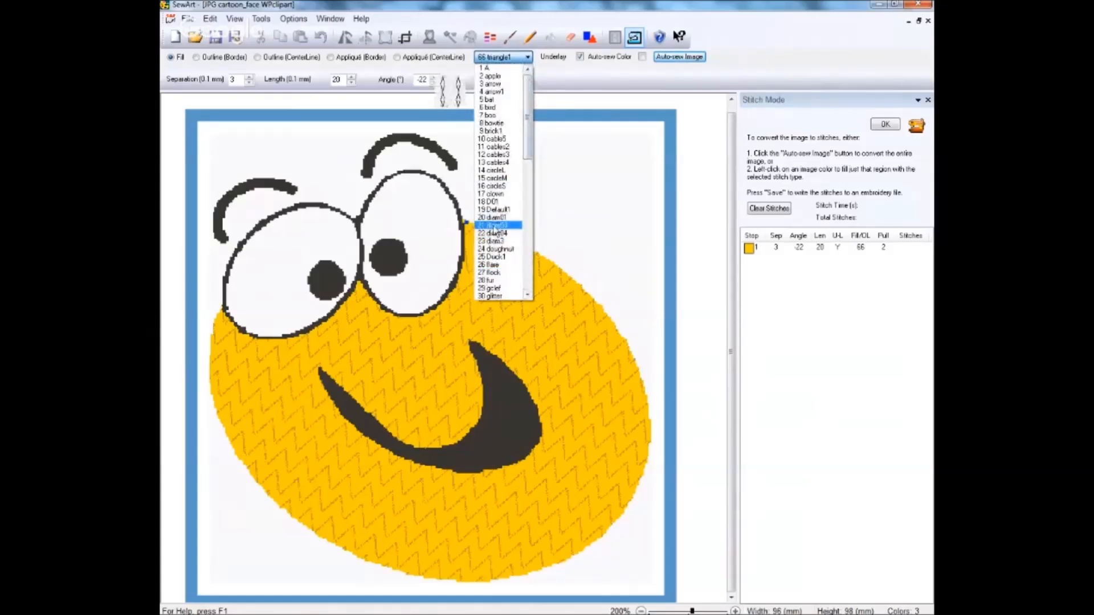
pyautogui.click(495, 211)
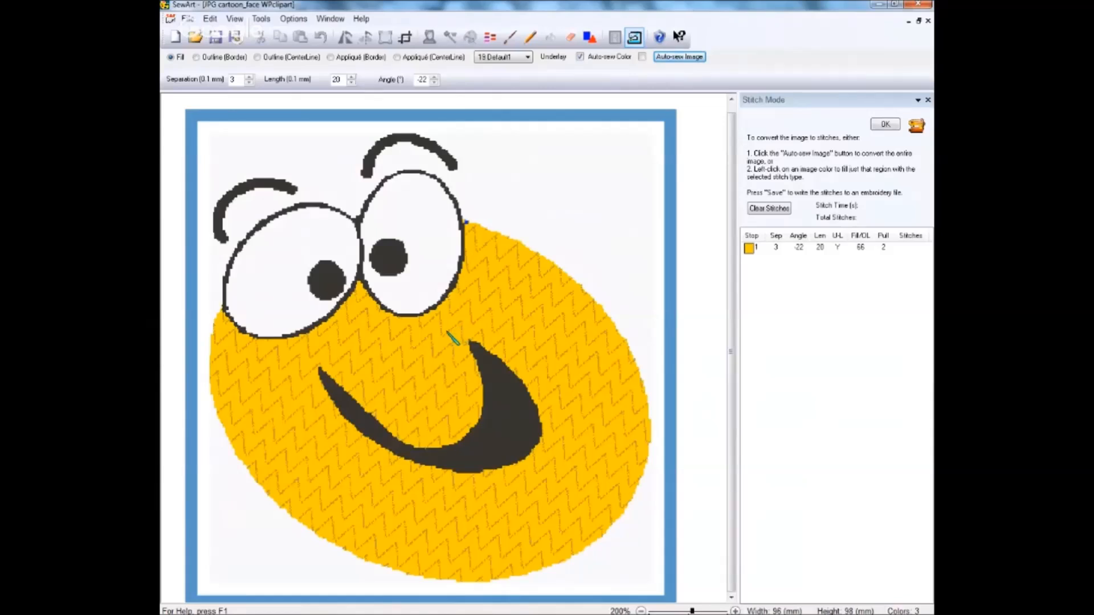
pyautogui.click(435, 81)
pyautogui.click(399, 313)
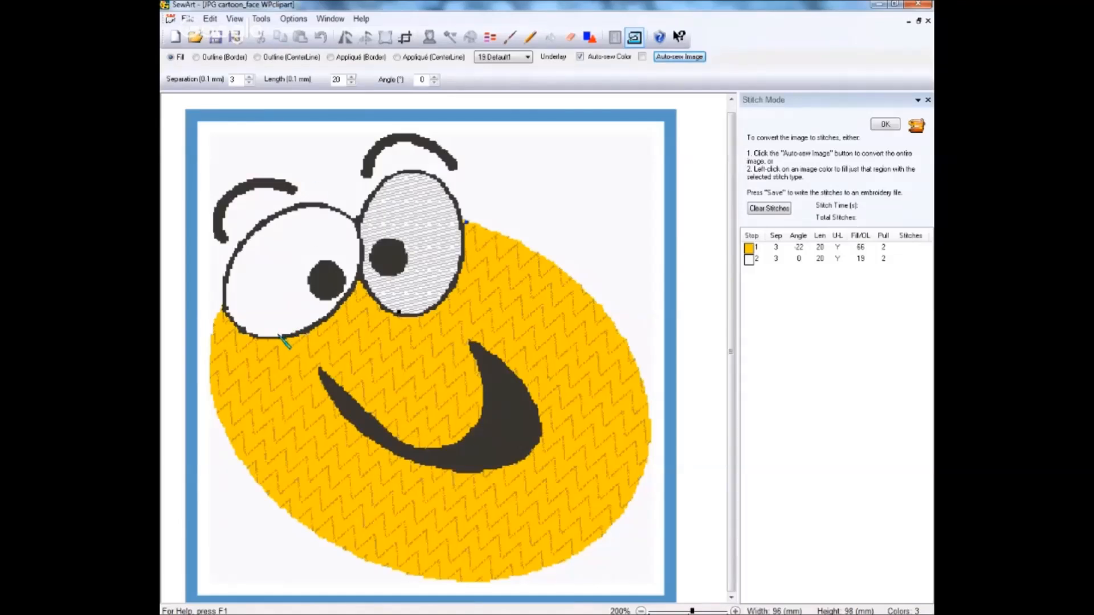
pyautogui.click(281, 336)
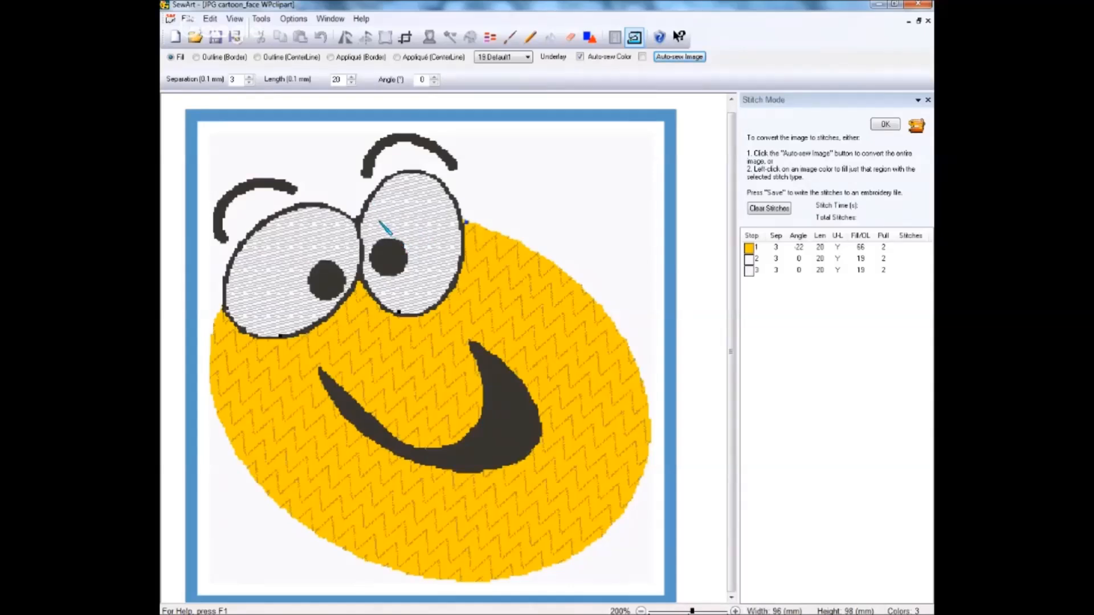
# Sew the black outline around both eyes as a centerline outline in Satin stitch with a length of 2
pyautogui.click(260, 59)
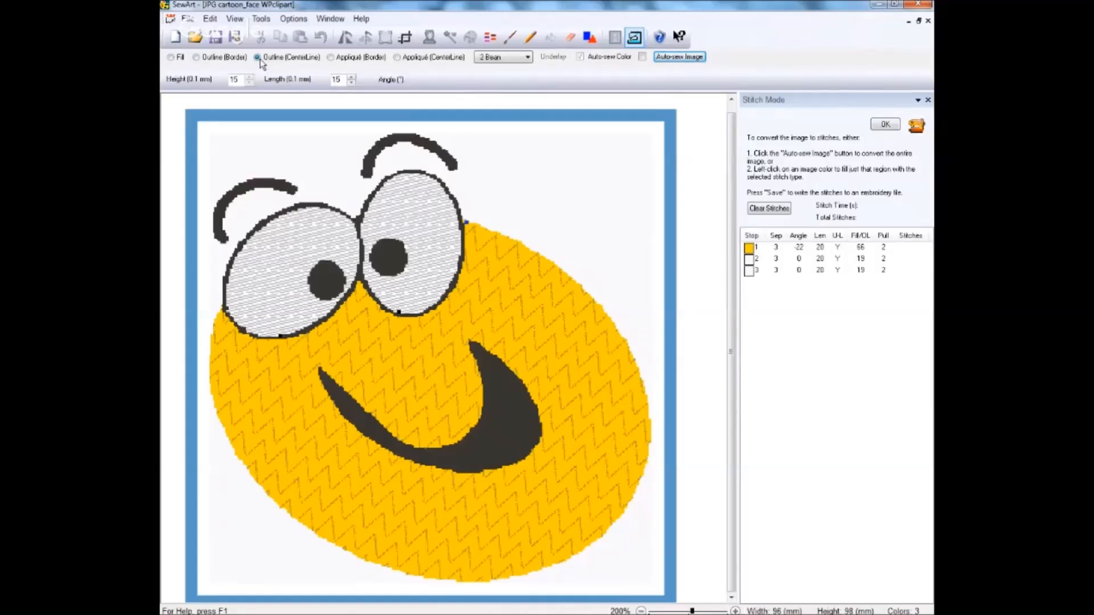
pyautogui.click(525, 57)
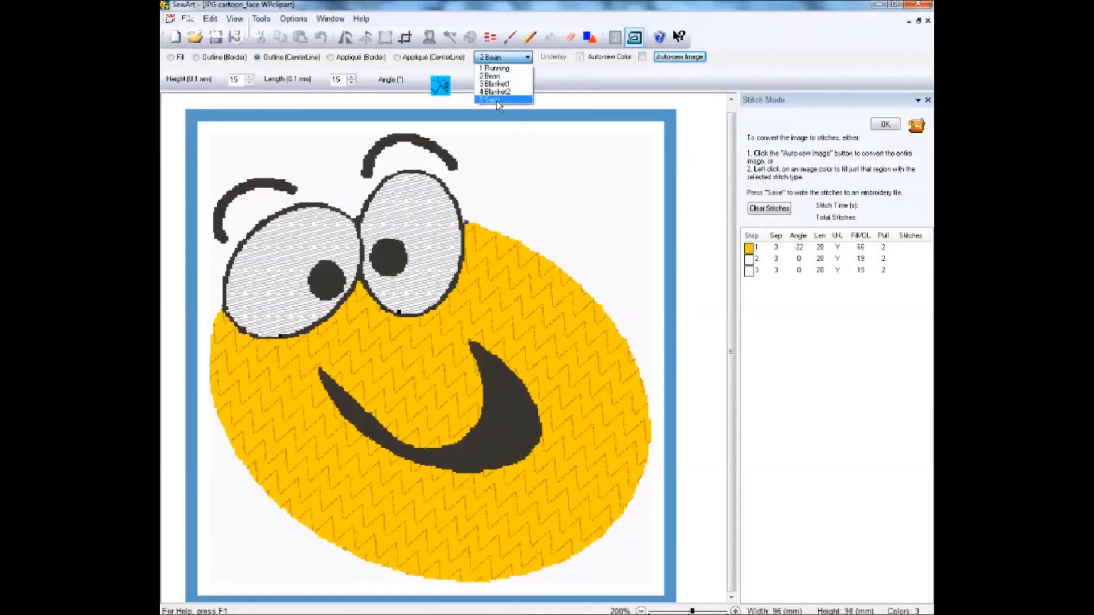
pyautogui.click(495, 100)
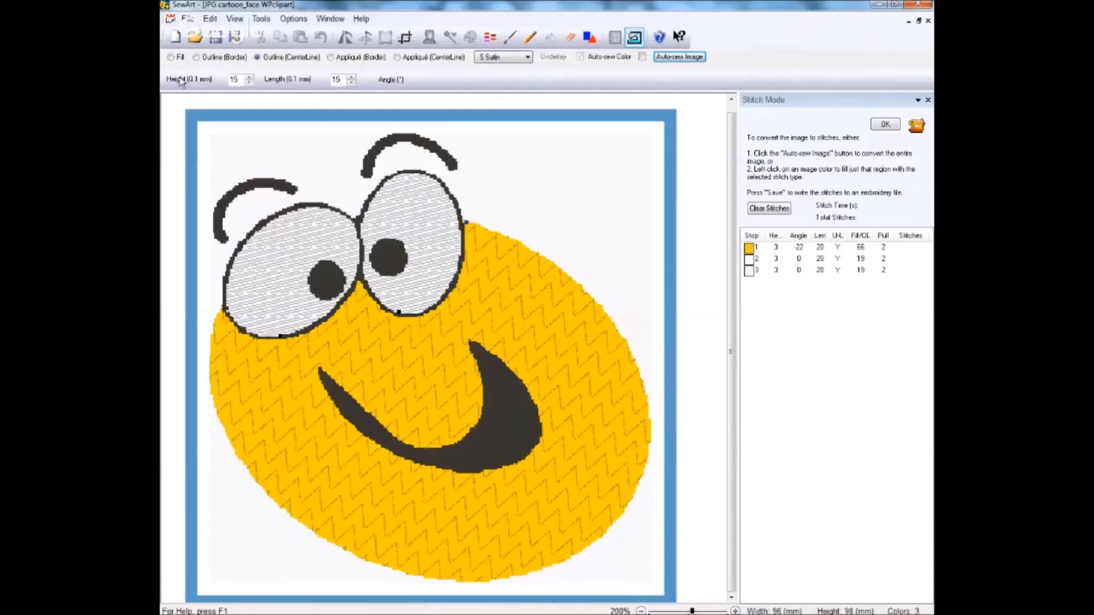
pyautogui.click(527, 58)
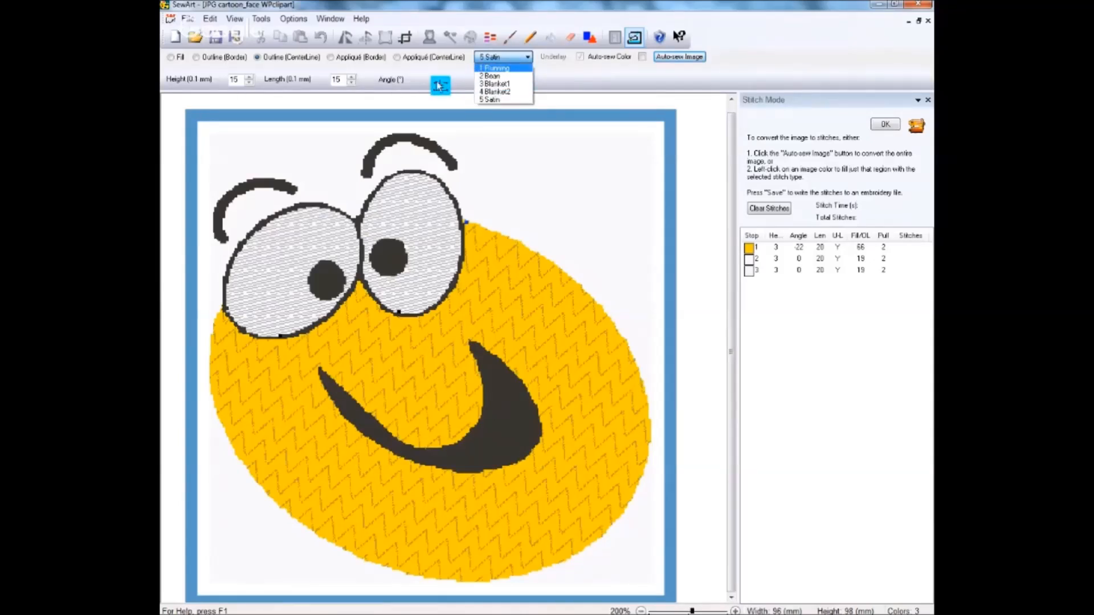
pyautogui.click(490, 100)
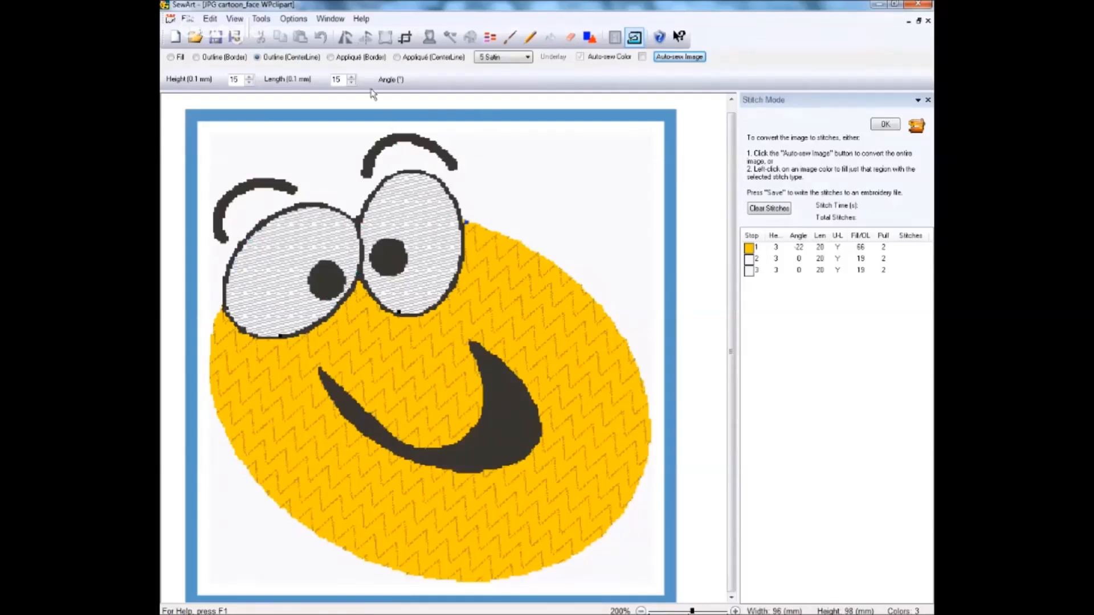
pyautogui.click(352, 83)
pyautogui.click(352, 82)
pyautogui.click(360, 224)
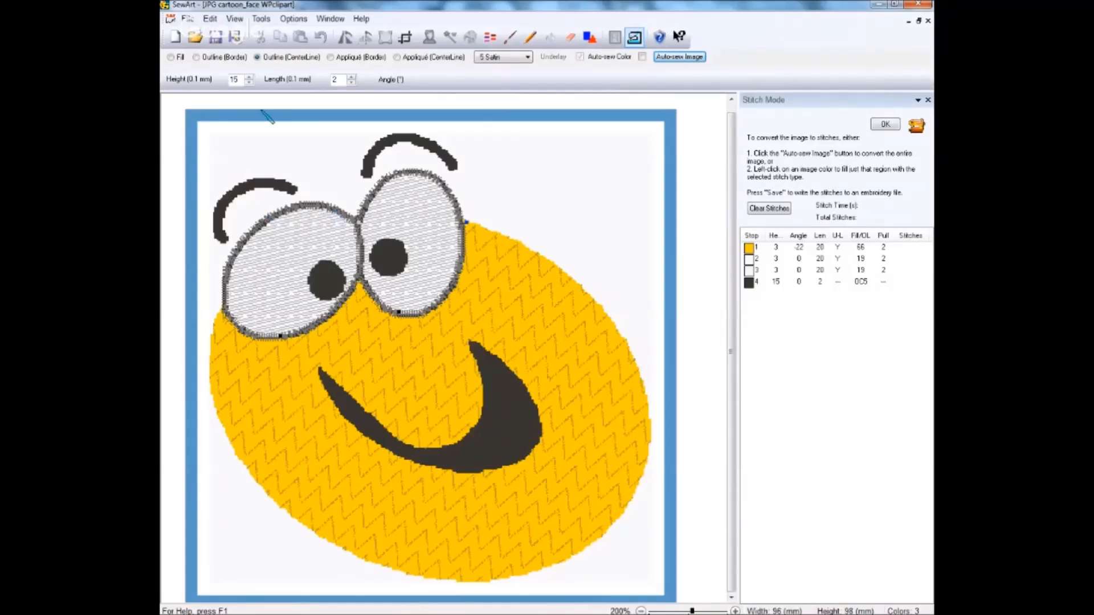
# Raise the satin outline height to 25 and sew both eyebrows with it
pyautogui.click(249, 77)
pyautogui.click(249, 77)
pyautogui.click(228, 239)
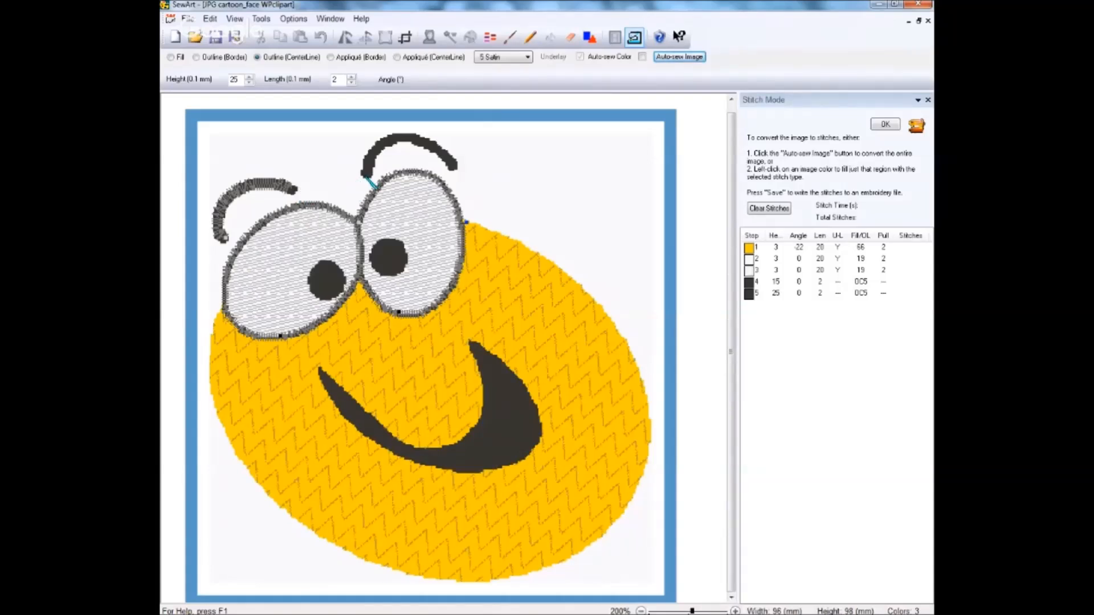
pyautogui.click(368, 177)
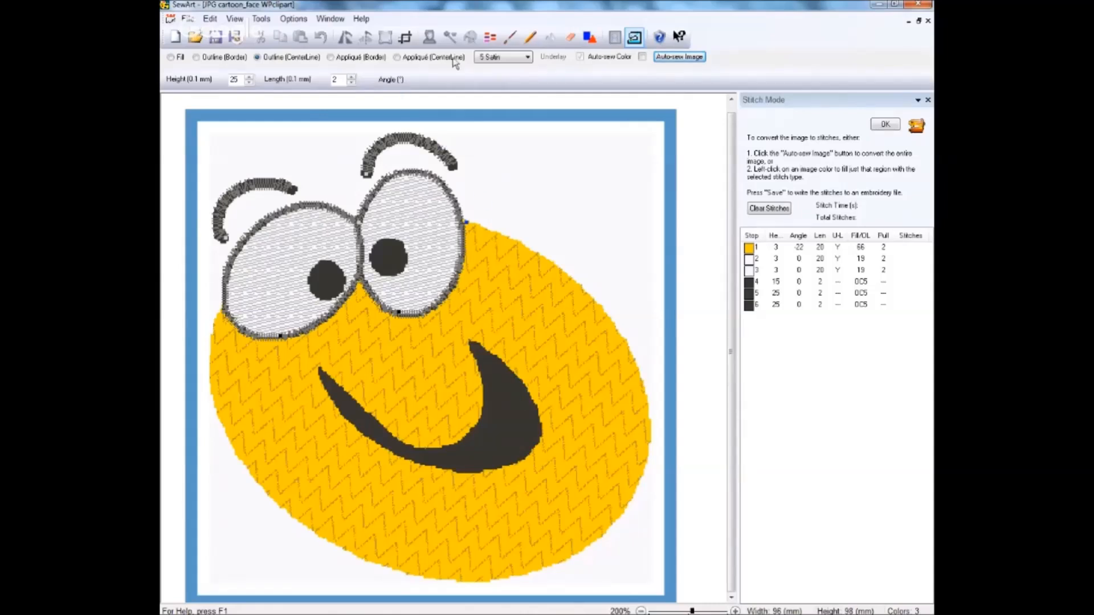
# Switch to the 19 Default1 fill stitch and fill both pupils and the mouth
pyautogui.click(171, 57)
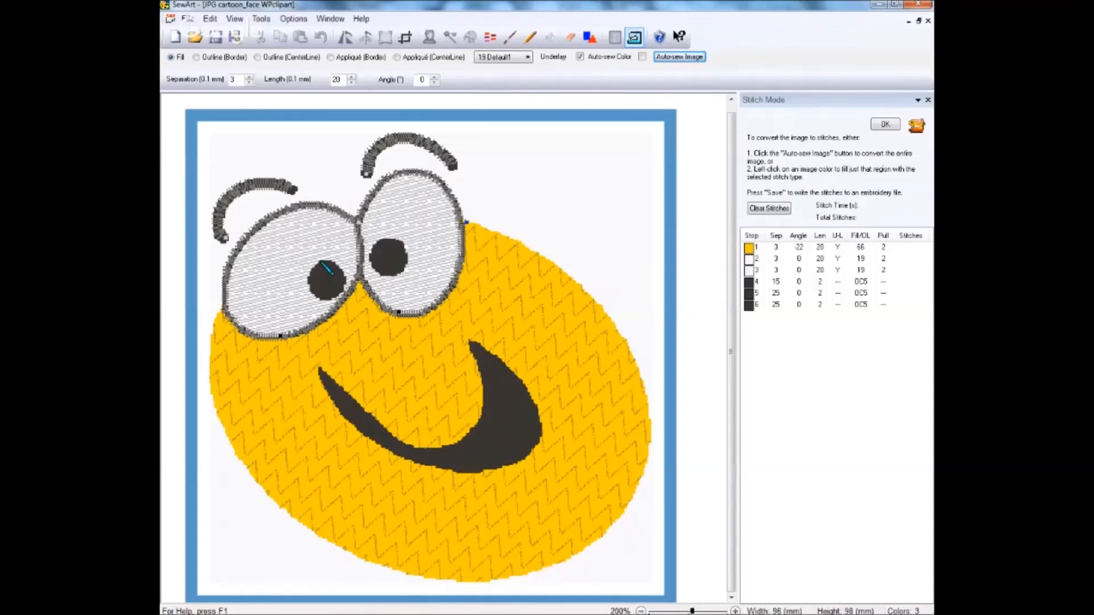
pyautogui.click(326, 267)
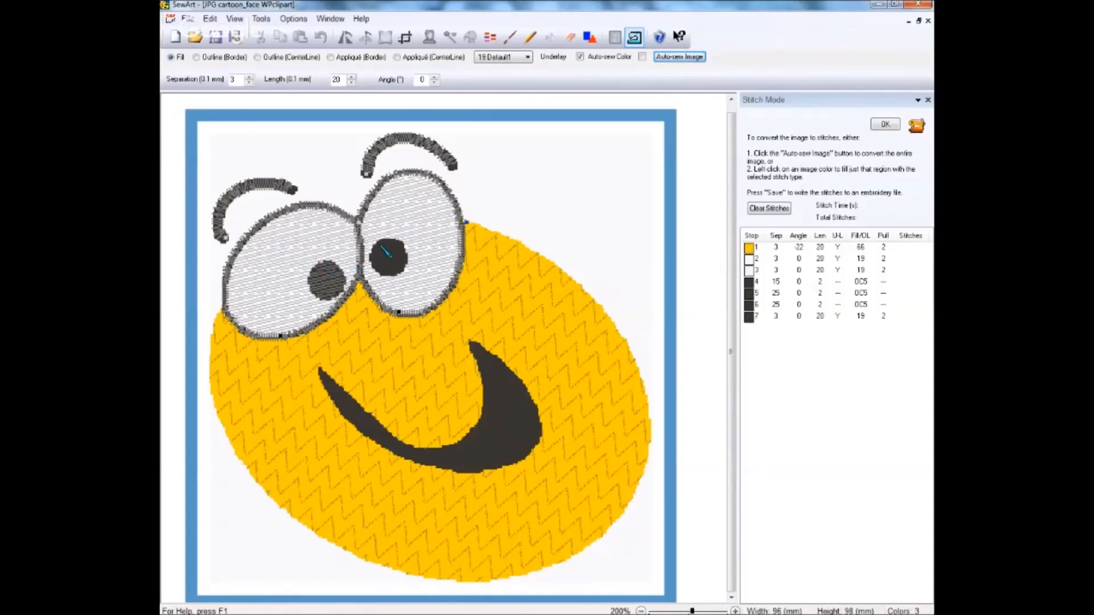
pyautogui.click(388, 250)
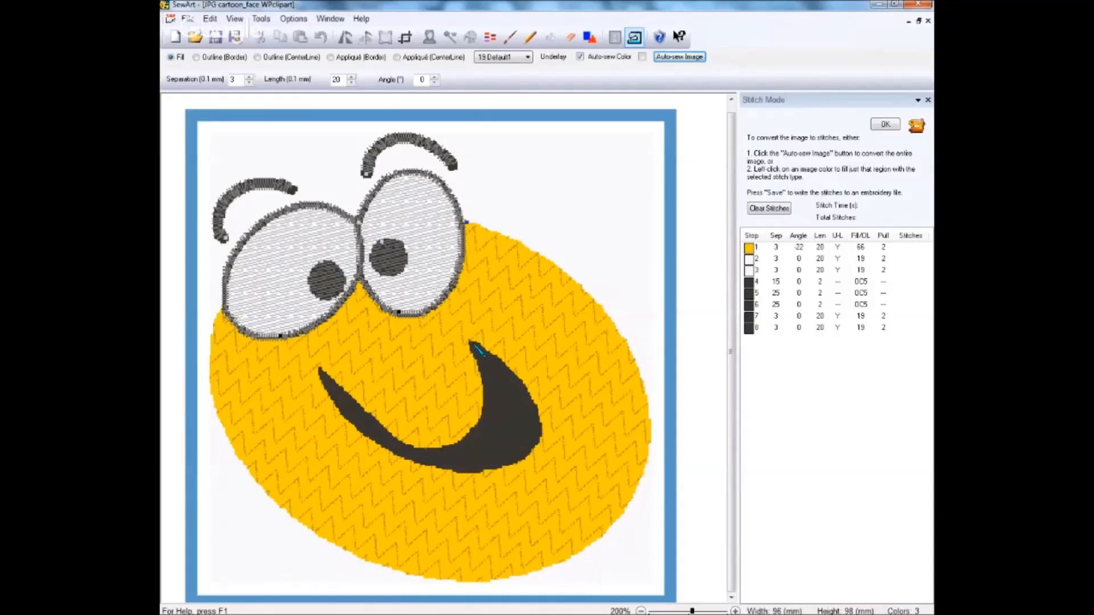
pyautogui.click(476, 349)
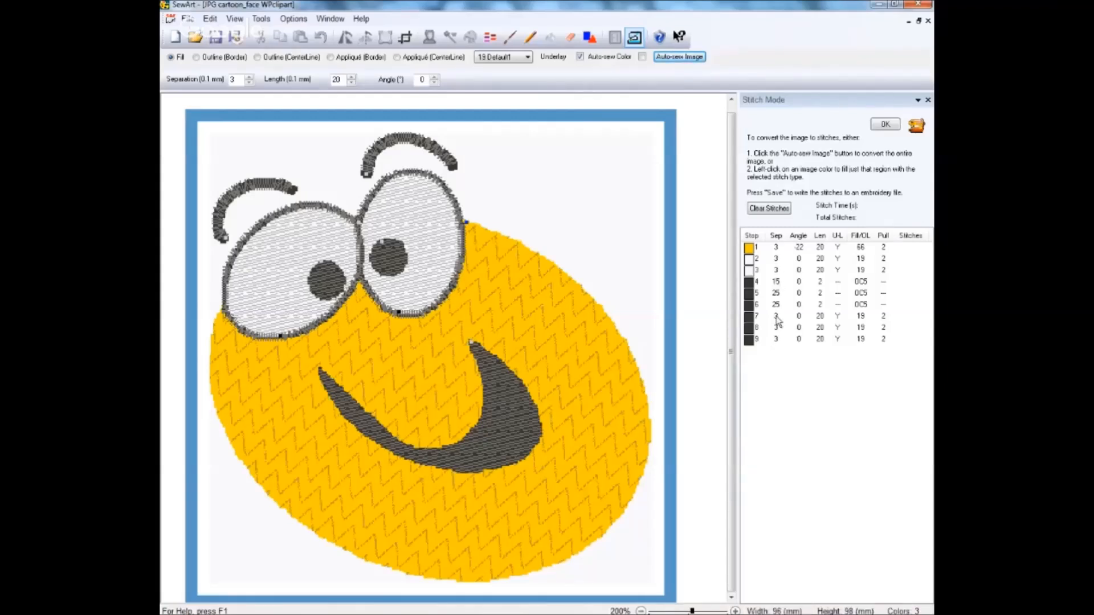
# Set the separation of color stops 7 through 9 to 4
pyautogui.click(776, 236)
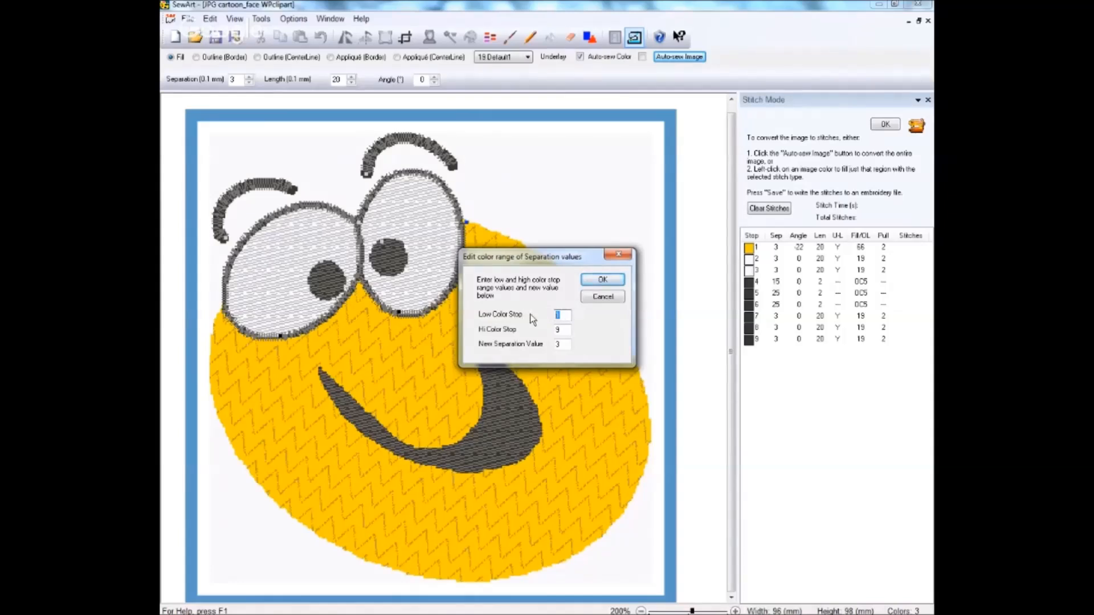
pyautogui.write('7')
pyautogui.doubleClick(564, 346)
pyautogui.write('4')
pyautogui.click(602, 281)
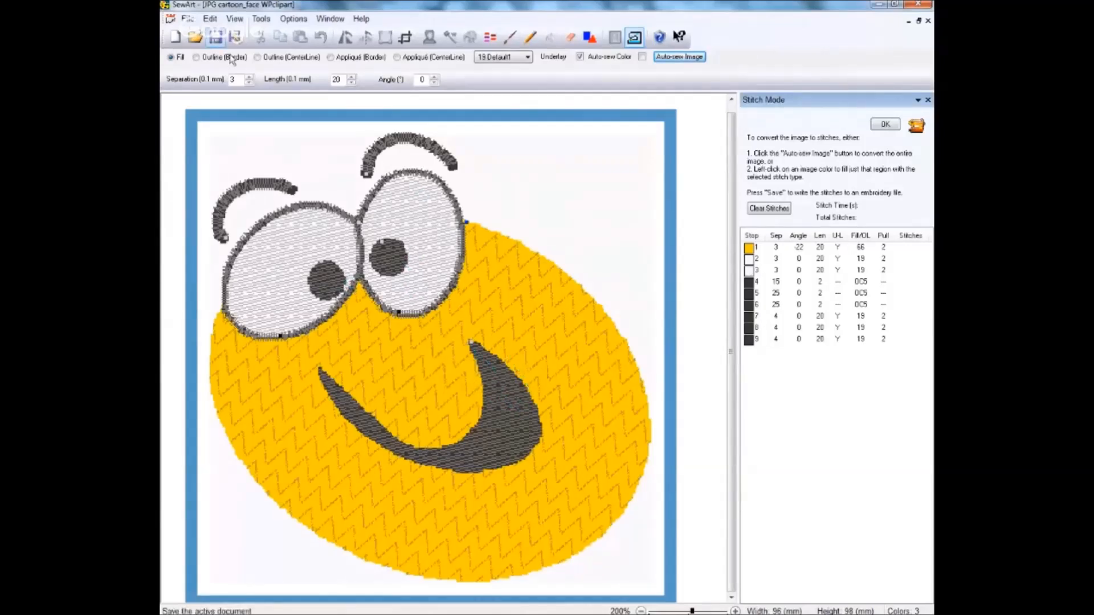
# Save the image as the TIF file "JPG cartoon_face WPclipart", overwriting the existing file
pyautogui.click(188, 20)
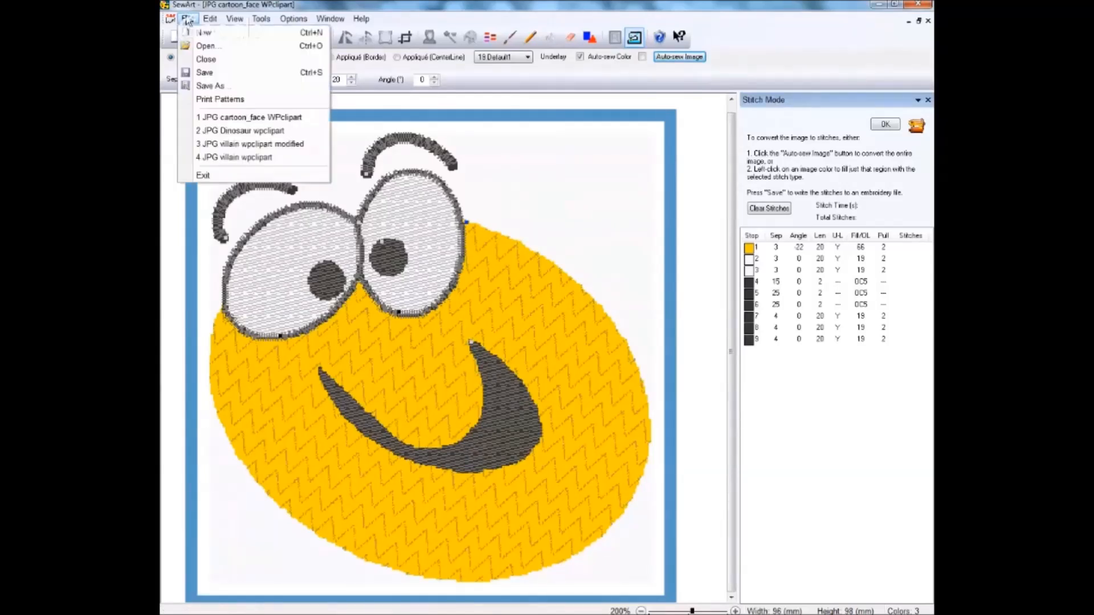
pyautogui.click(200, 86)
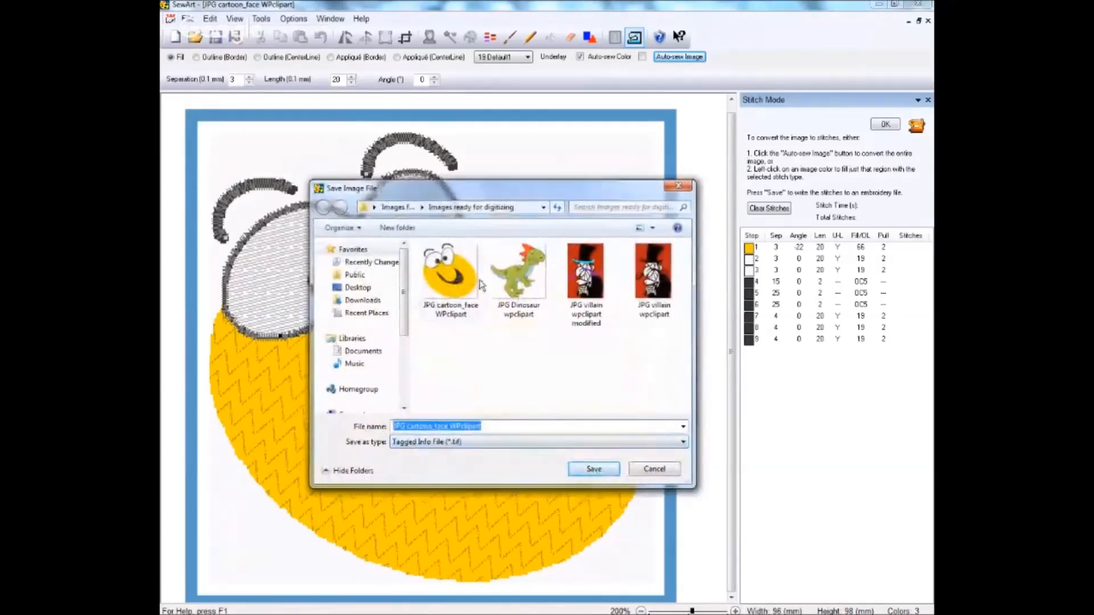
pyautogui.click(596, 473)
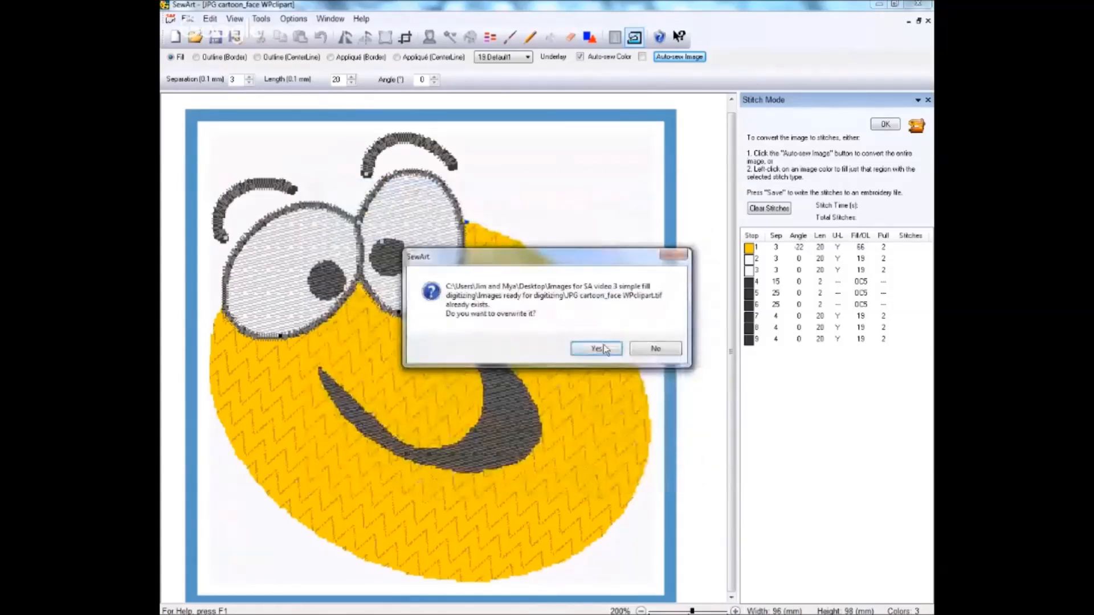
pyautogui.click(604, 348)
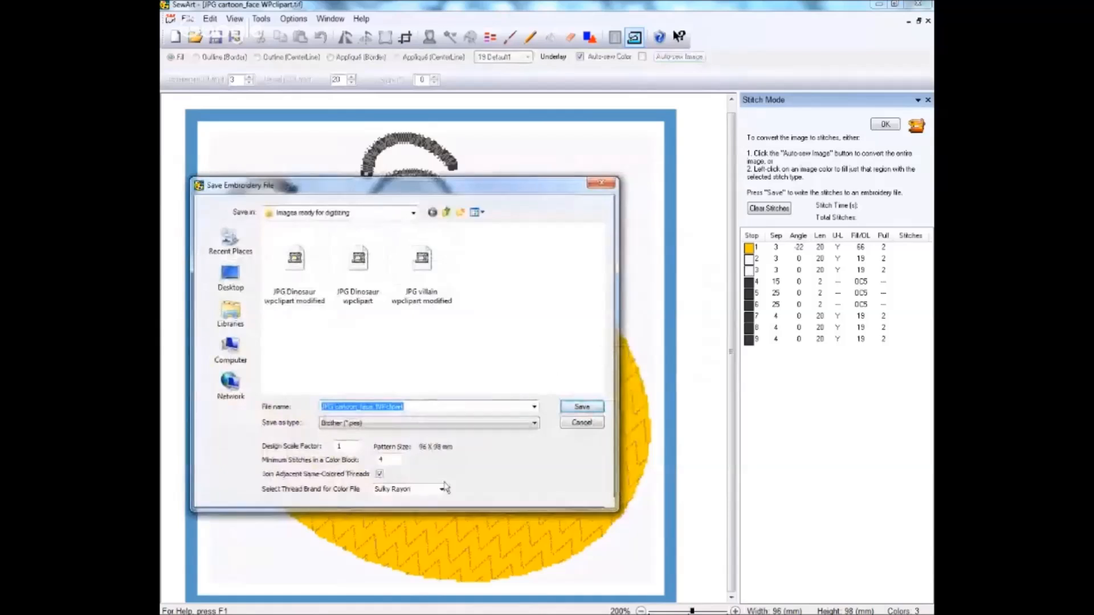
# Disable joining of adjacent same-colored threads and save the stitches as the Brother PES file "JPG cartoon_face WPclipart"
pyautogui.click(380, 475)
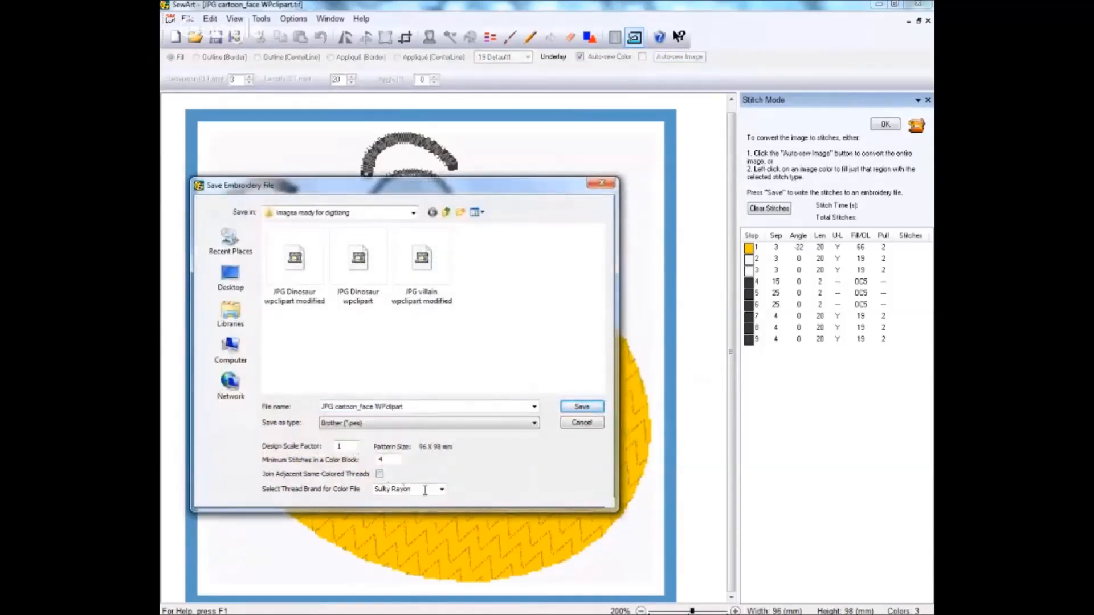
pyautogui.click(580, 408)
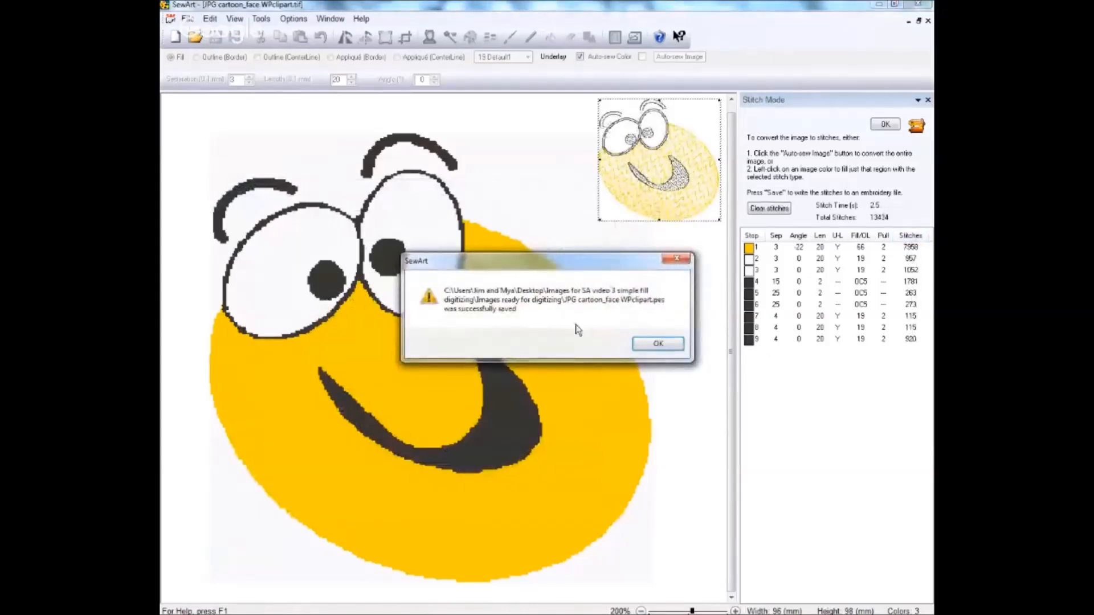
pyautogui.click(657, 346)
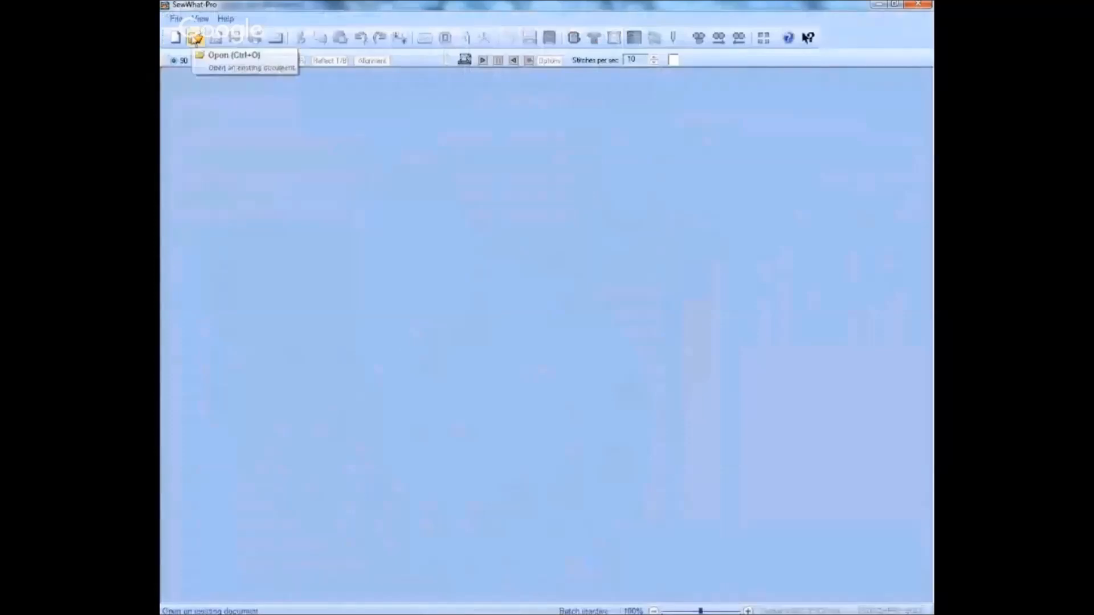
# Open the embroidery file "JPG cartoon_face WPclipart" in SewWhat-Pro
pyautogui.click(195, 38)
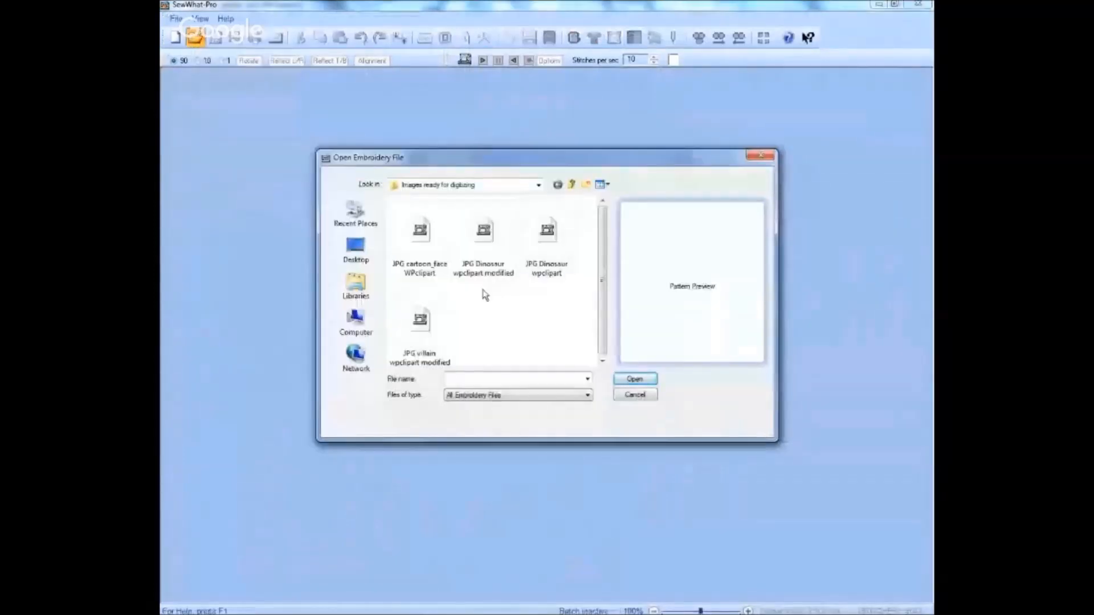
pyautogui.click(420, 233)
pyautogui.click(636, 380)
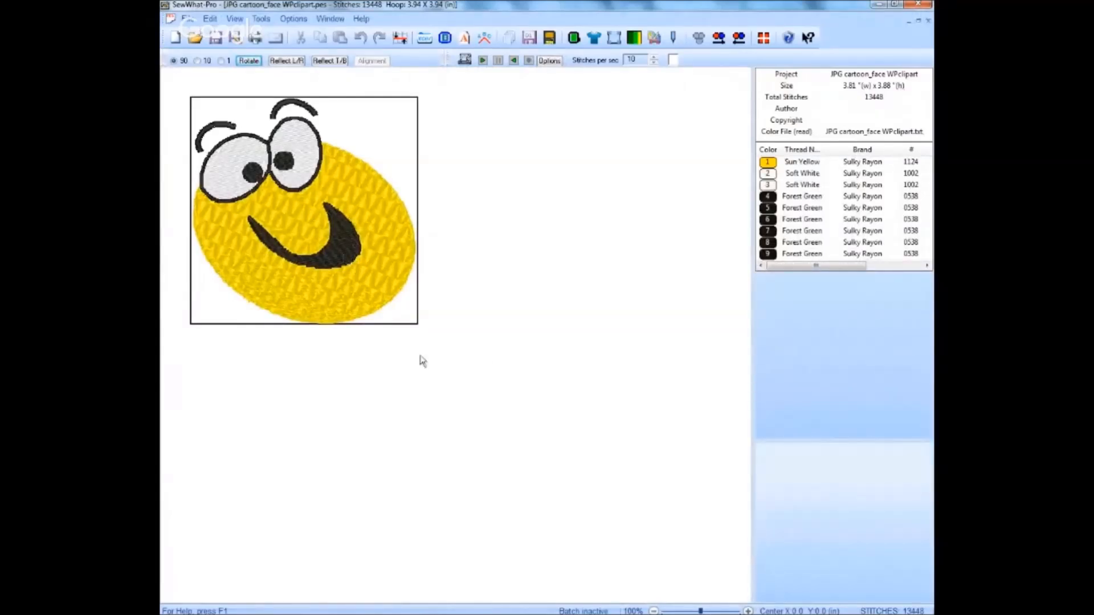
pyautogui.click(711, 611)
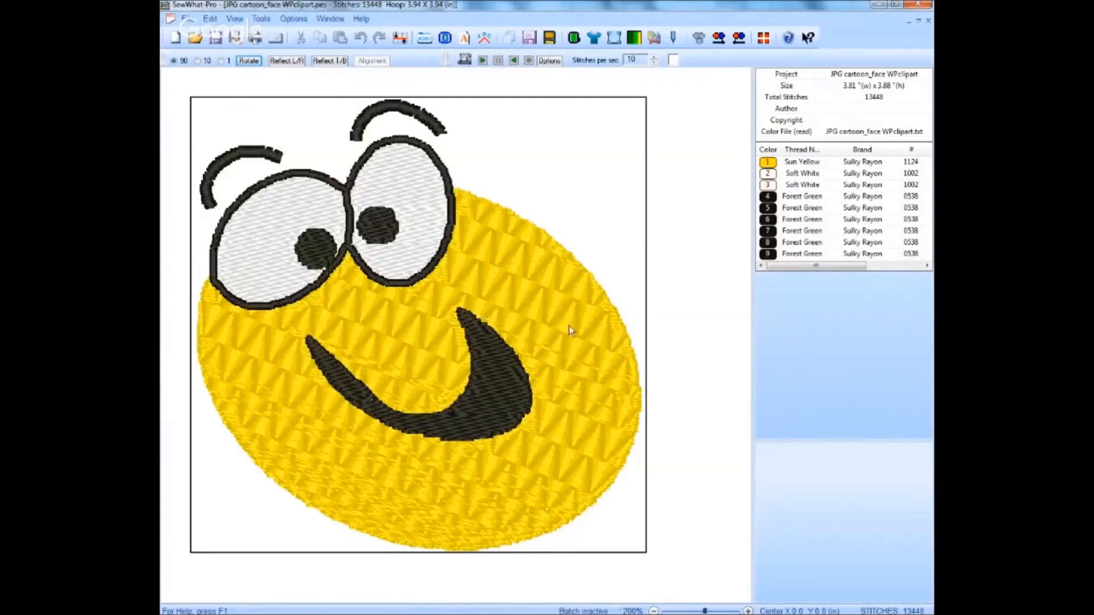
# Turn off the texture display and examine the individual stitches of the mouth at 600% magnification
pyautogui.click(236, 19)
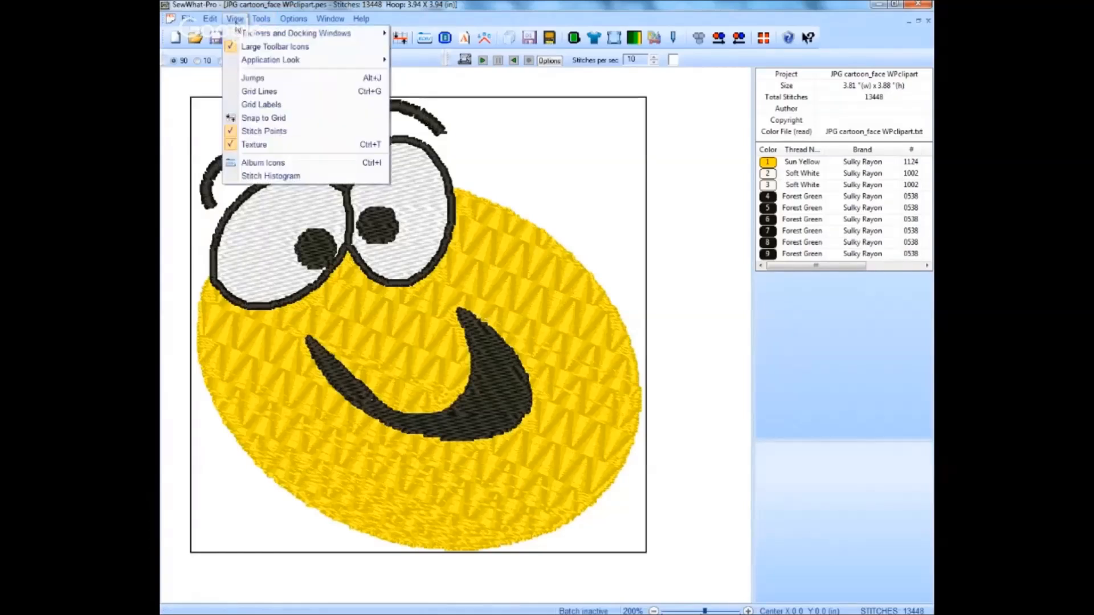
pyautogui.click(253, 145)
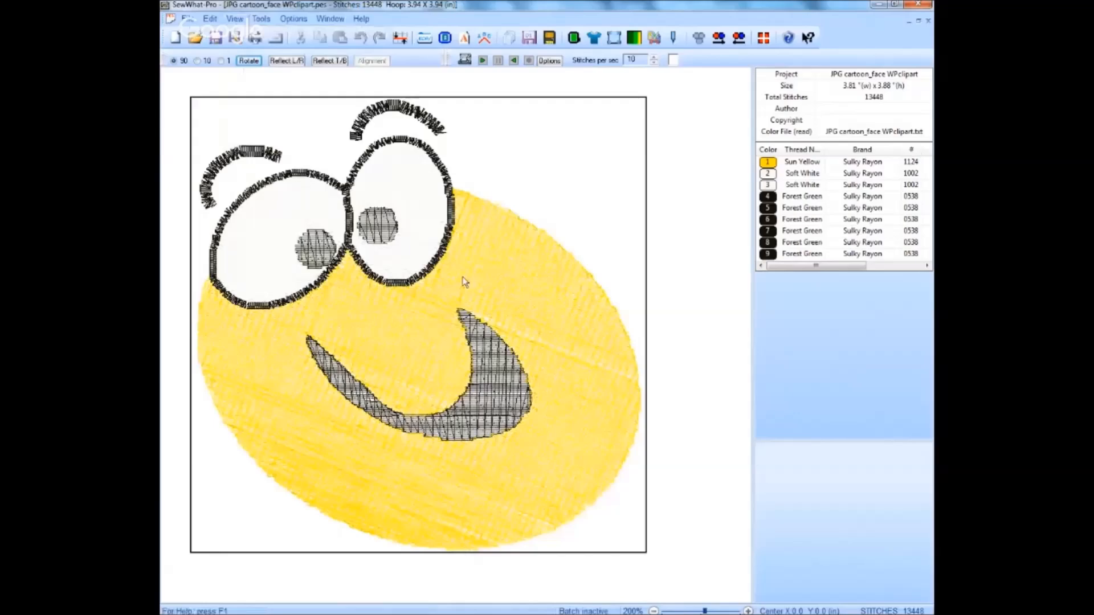
pyautogui.click(715, 612)
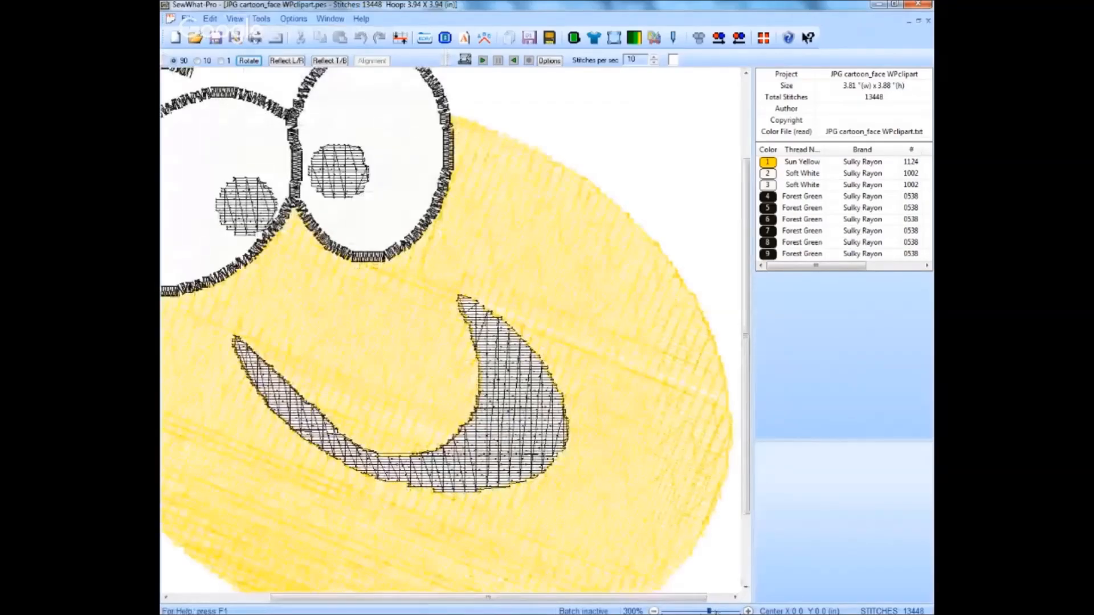
pyautogui.click(715, 612)
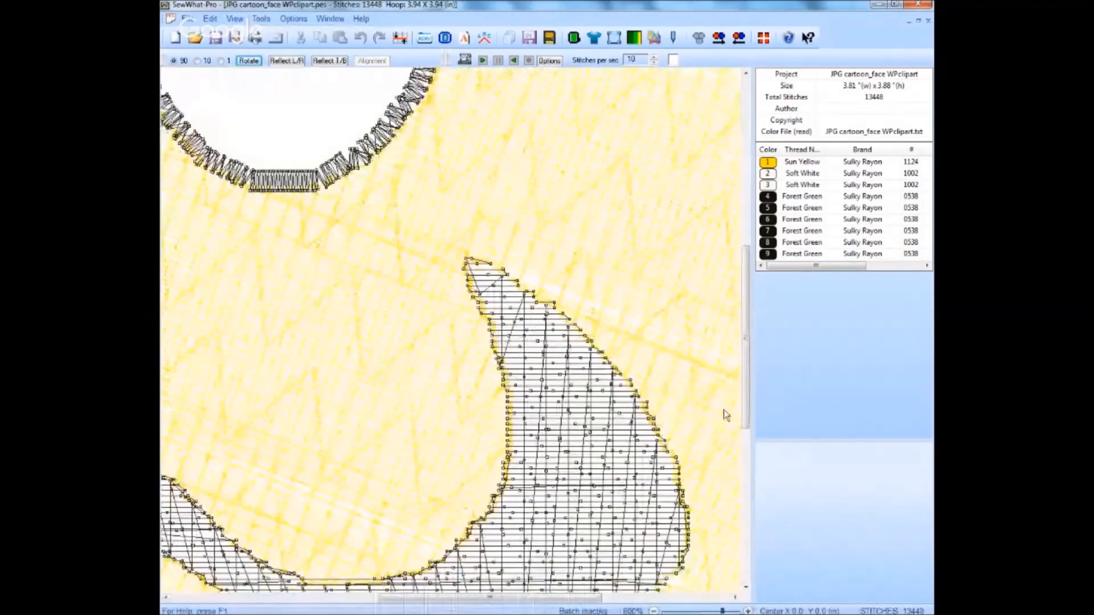
# Change the thread of both eye whites, color stops 3 and 2, to Med. Aqua from the Sulky Rayon palette
pyautogui.scroll(3, 734, 289)
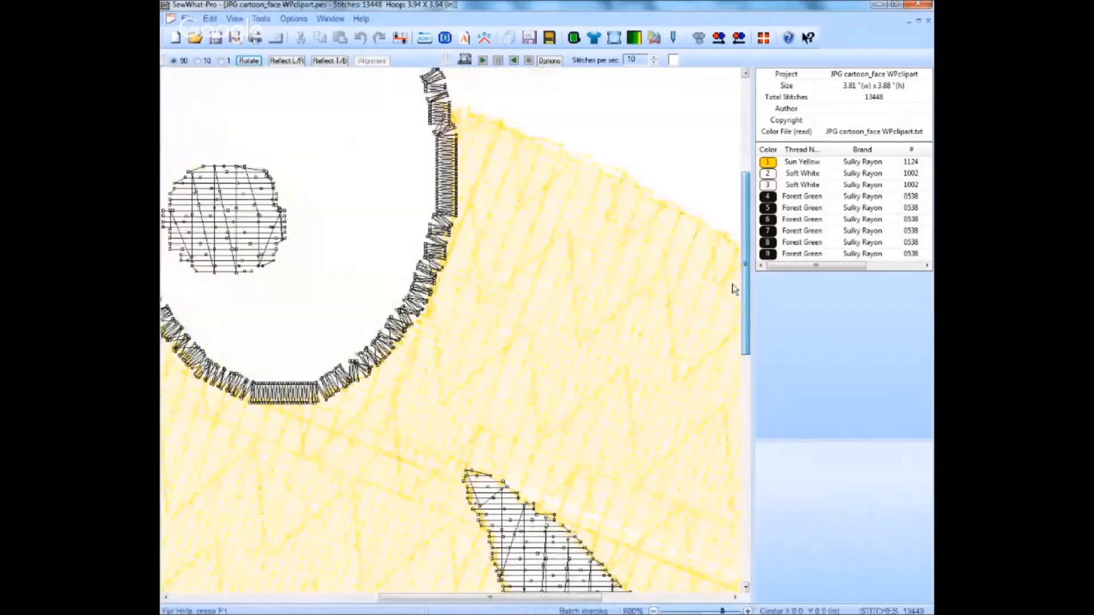
pyautogui.click(769, 189)
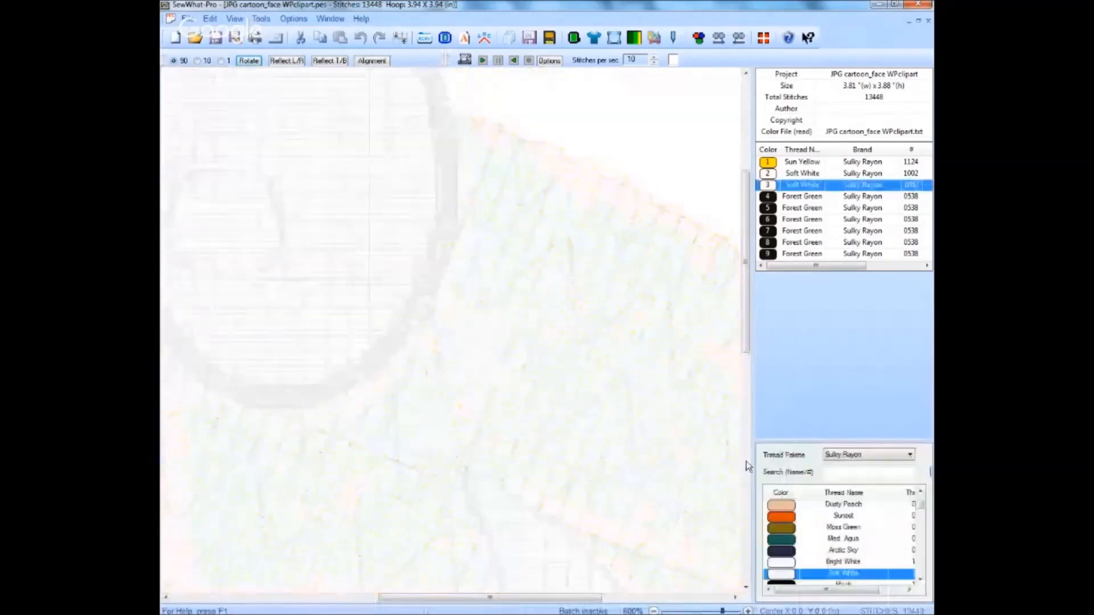
pyautogui.click(782, 540)
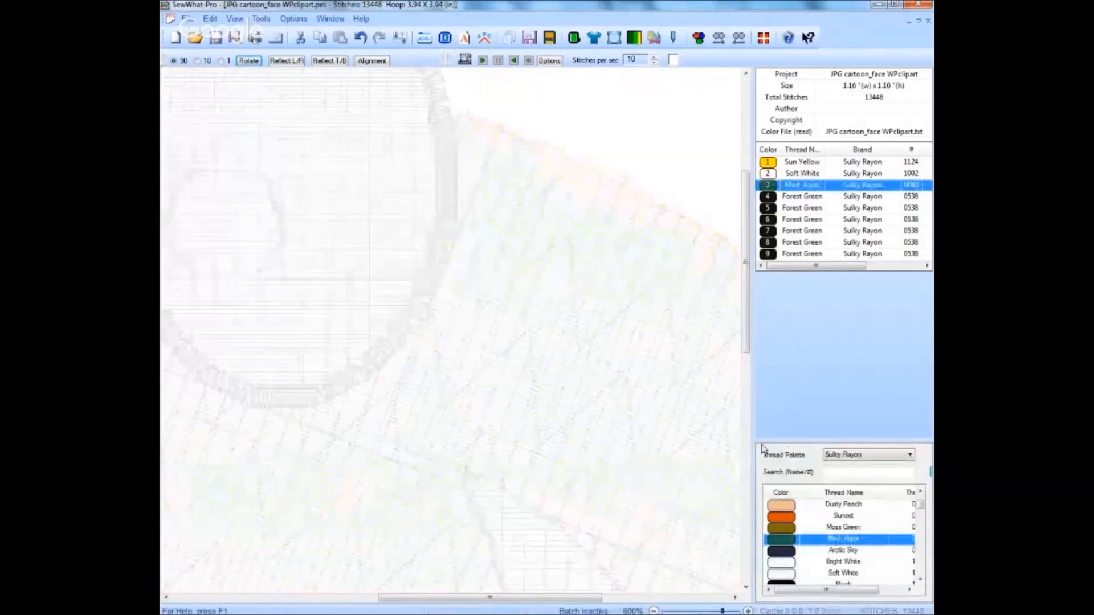
pyautogui.click(769, 174)
pyautogui.click(781, 540)
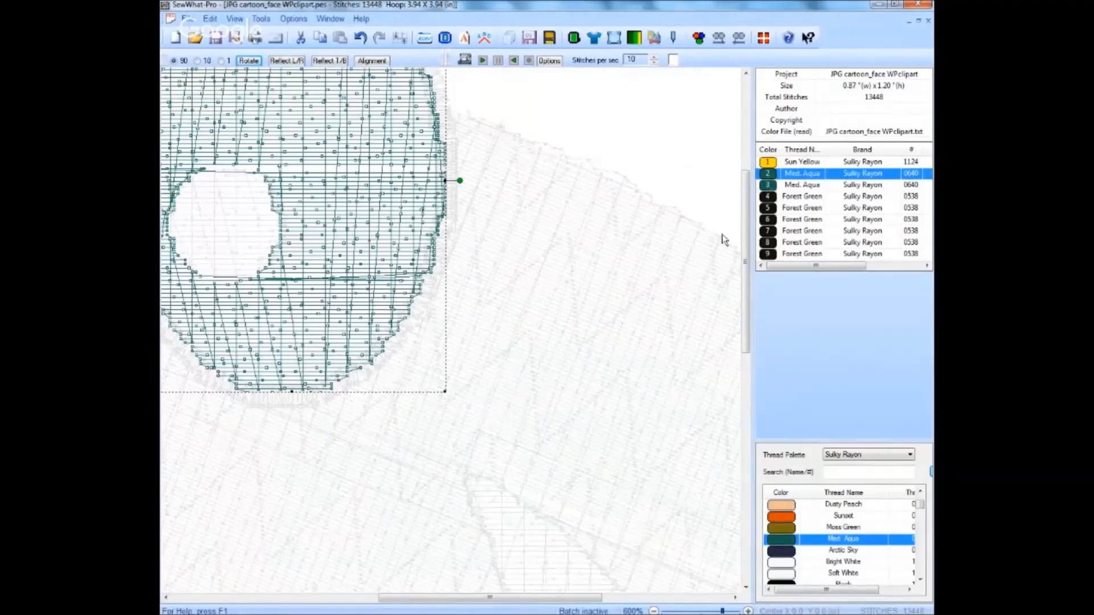
pyautogui.click(354, 598)
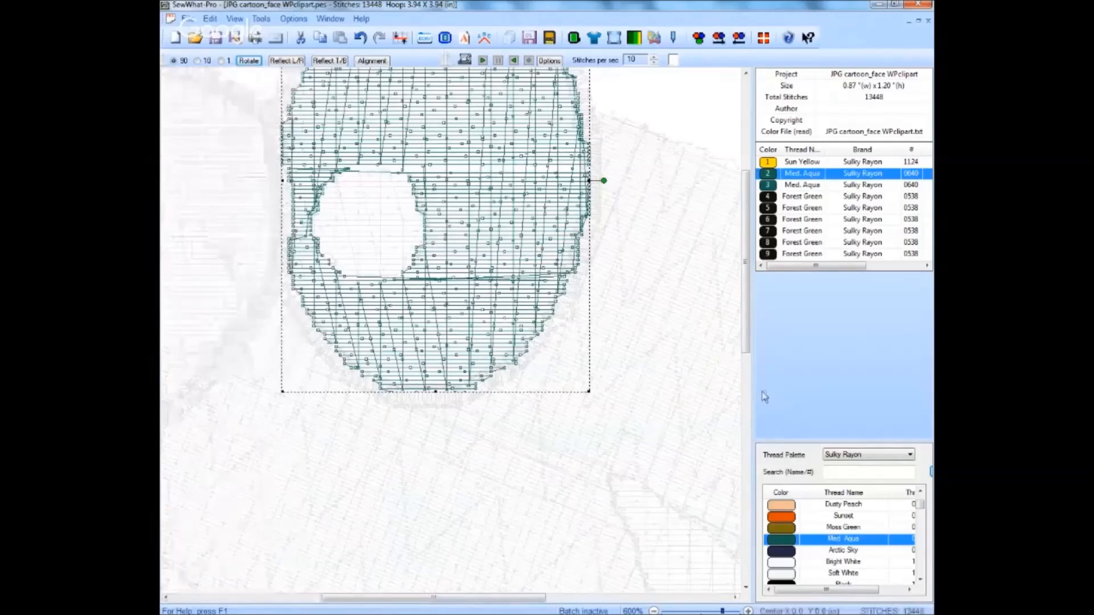
pyautogui.scroll(3, 707, 251)
pyautogui.click(706, 249)
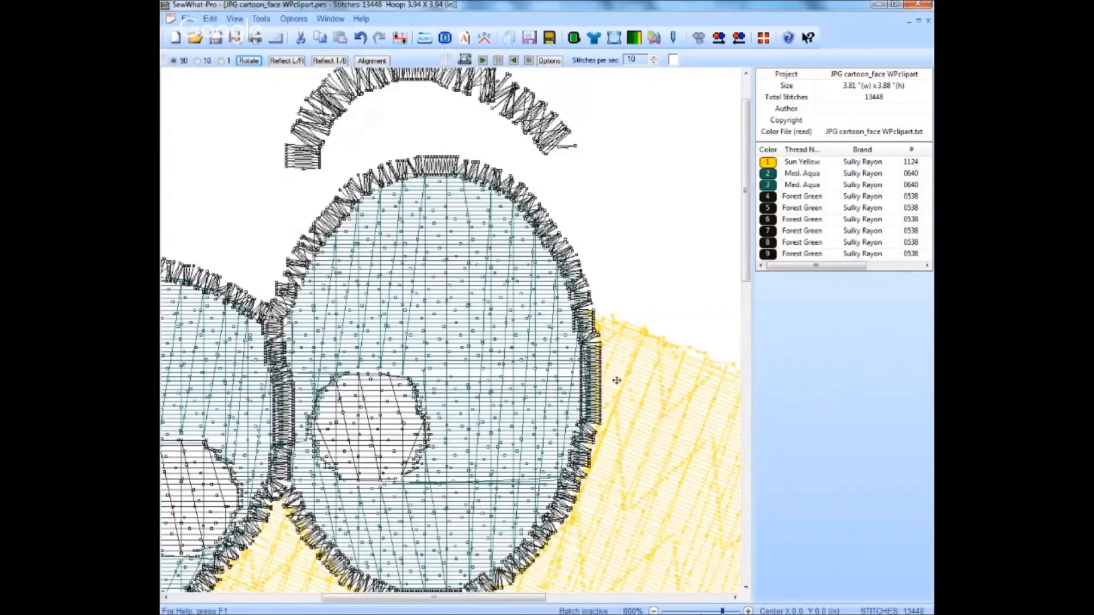
# Examine how the yellow face fill overlaps the edges of the mouth and the eye outlines
pyautogui.moveTo(745, 260); pyautogui.dragTo(767, 387)
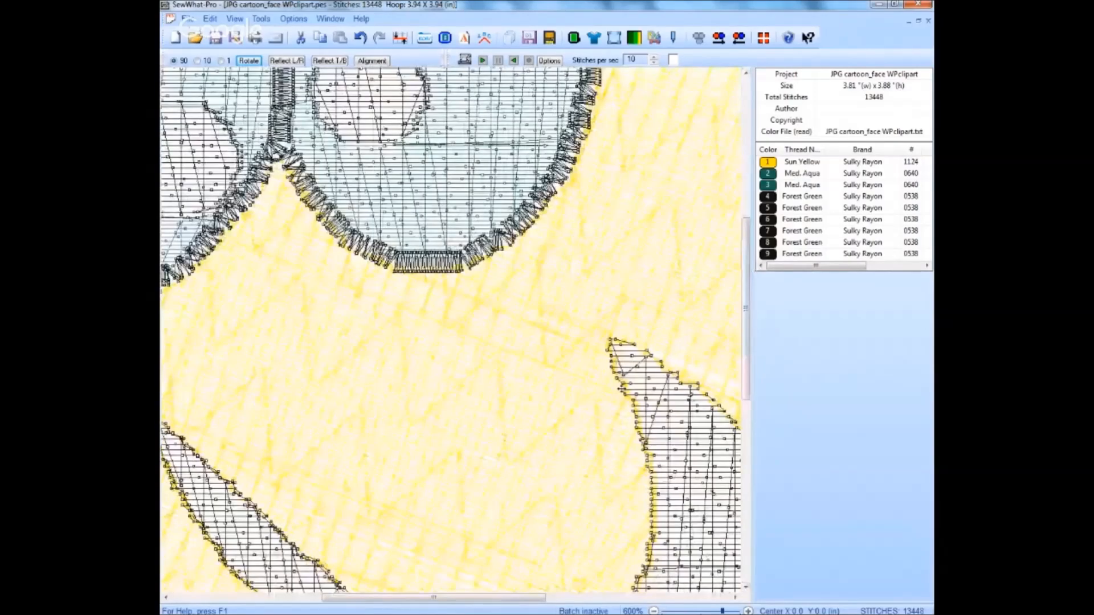
pyautogui.moveTo(637, 412); pyautogui.dragTo(637, 422)
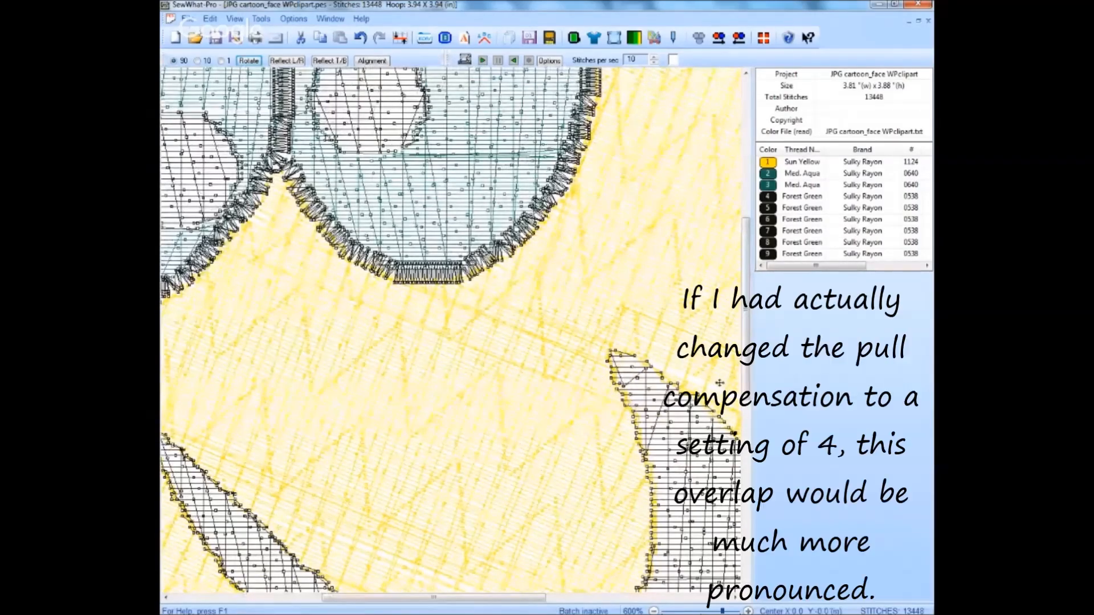
pyautogui.moveTo(749, 397); pyautogui.dragTo(747, 470)
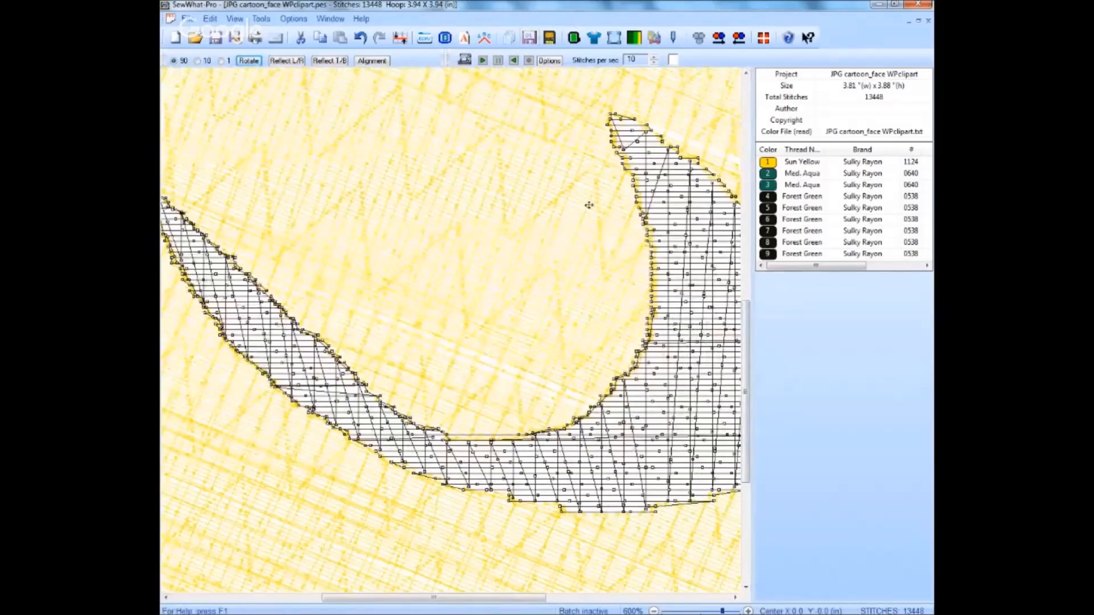
pyautogui.moveTo(749, 345); pyautogui.dragTo(747, 205)
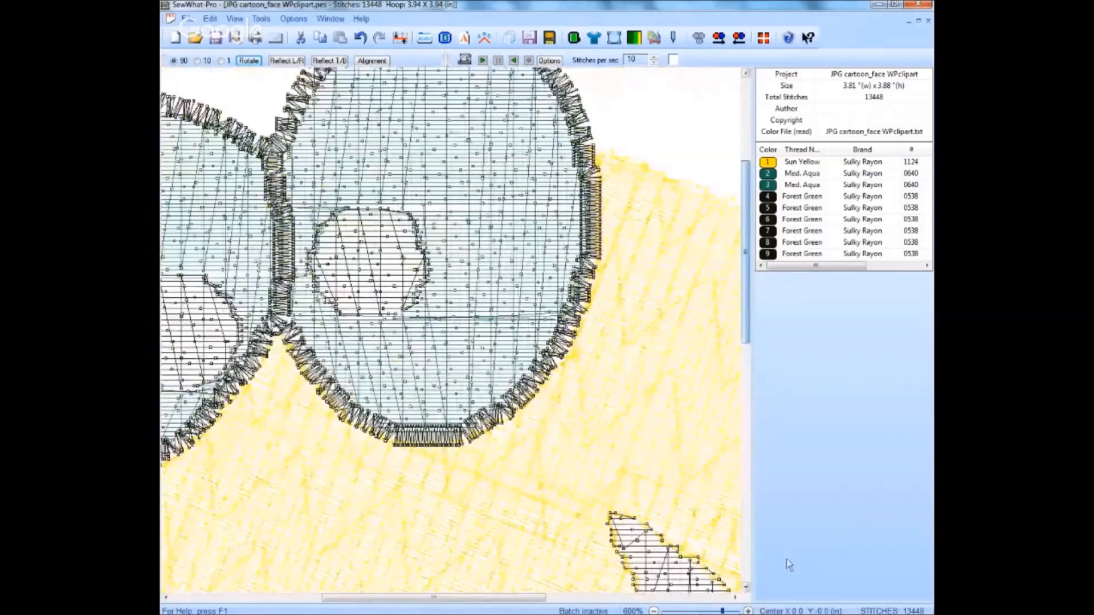
# Turn the texture display back on and inspect the mouth and eyes at 400% for gaps between stitched areas
pyautogui.click(684, 612)
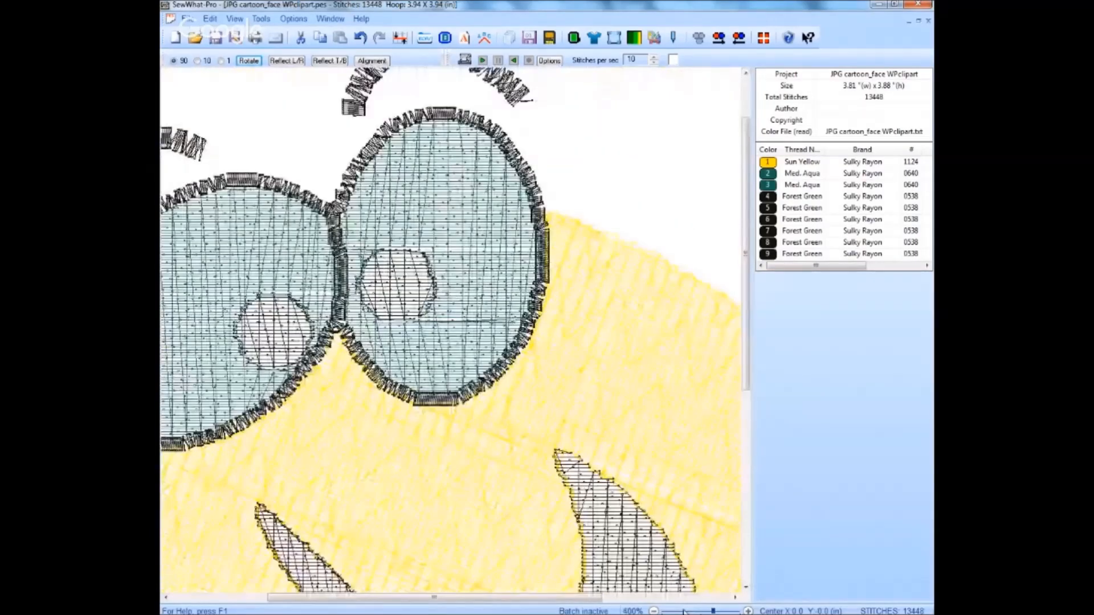
pyautogui.click(188, 18)
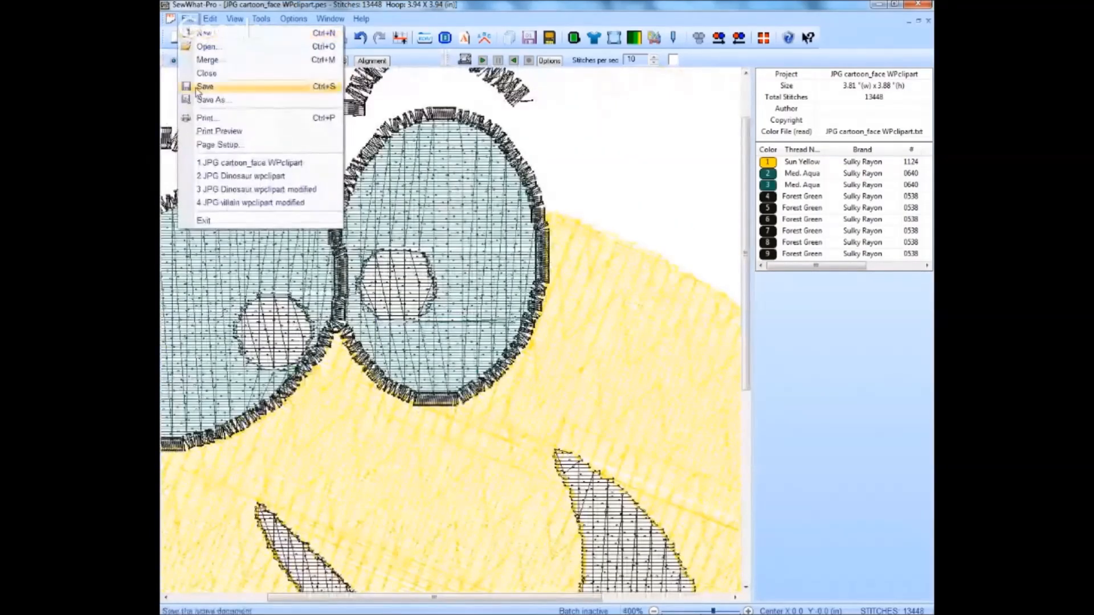
pyautogui.moveTo(235, 18)
pyautogui.click(240, 147)
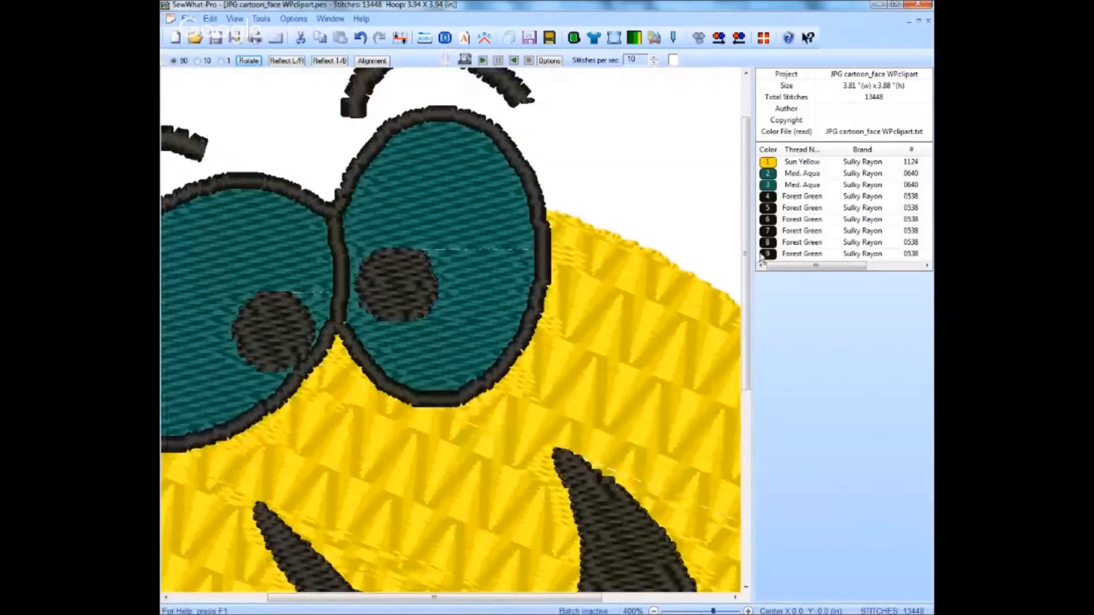
pyautogui.scroll(-1, 747, 288)
pyautogui.scroll(-2, 748, 288)
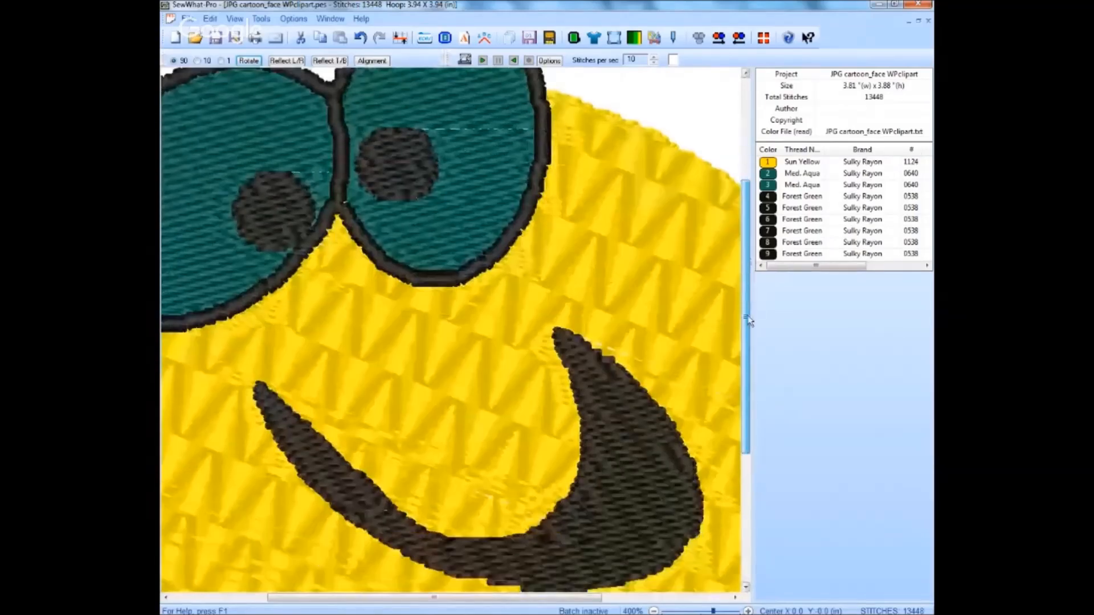
pyautogui.scroll(-1, 748, 325)
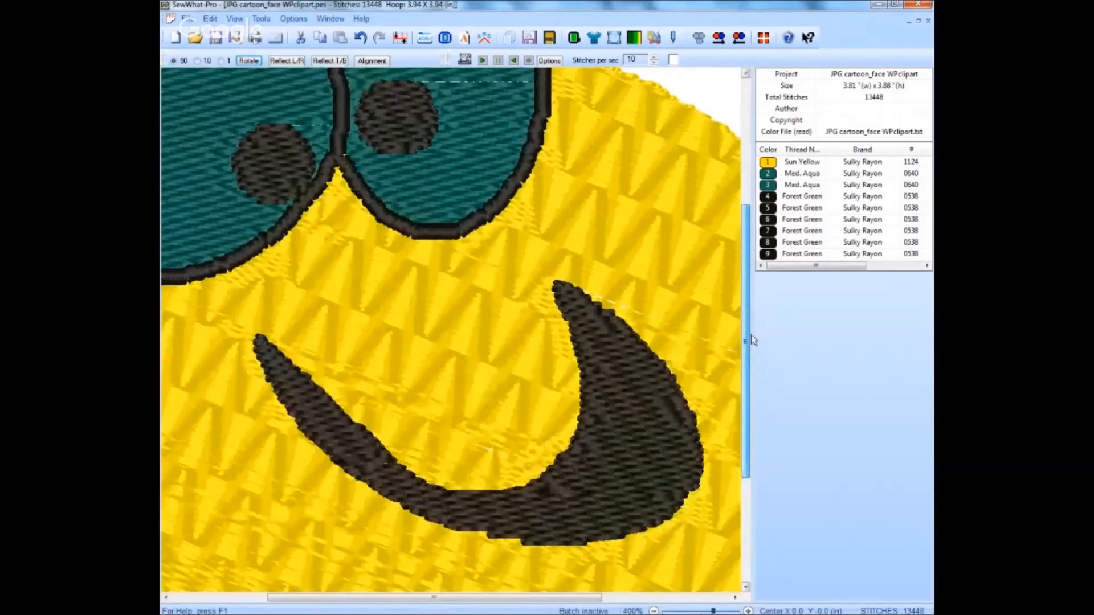
pyautogui.moveTo(751, 335); pyautogui.dragTo(745, 350)
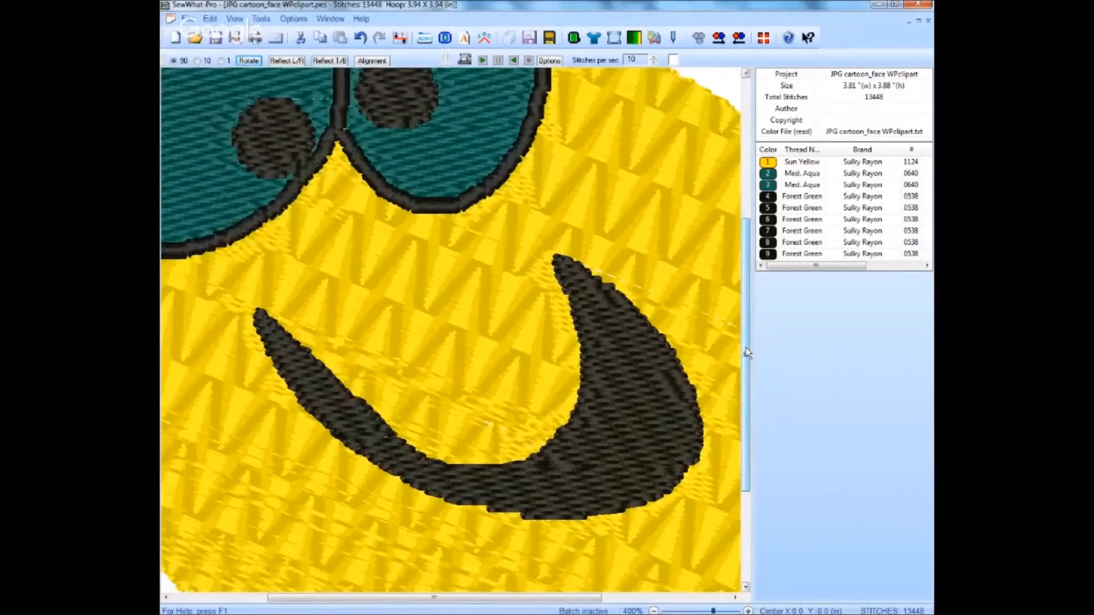
pyautogui.moveTo(747, 354); pyautogui.dragTo(689, 211)
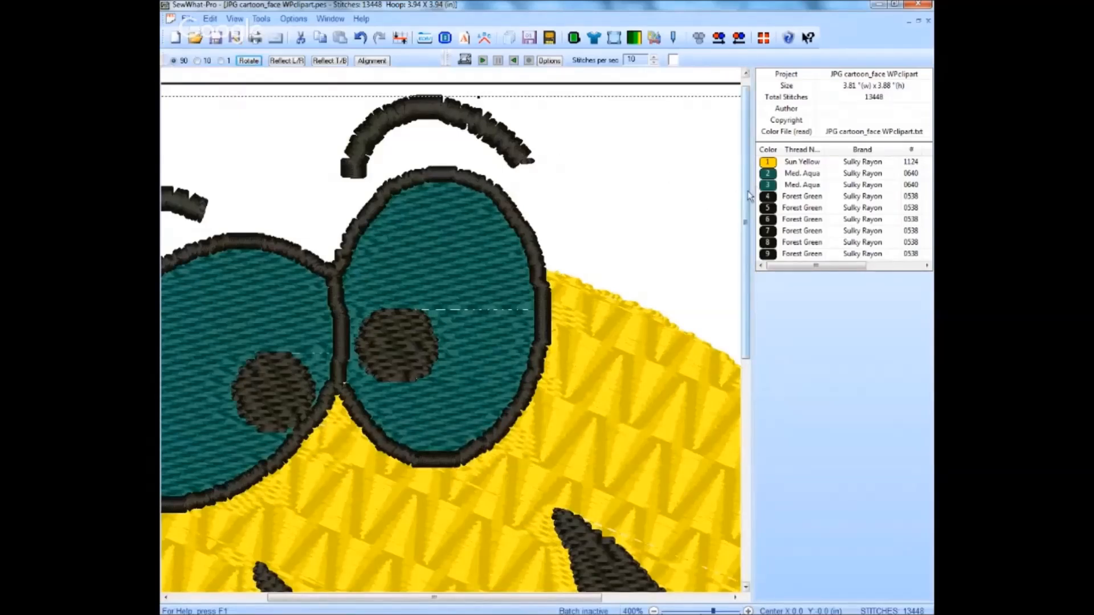
pyautogui.scroll(1, 748, 192)
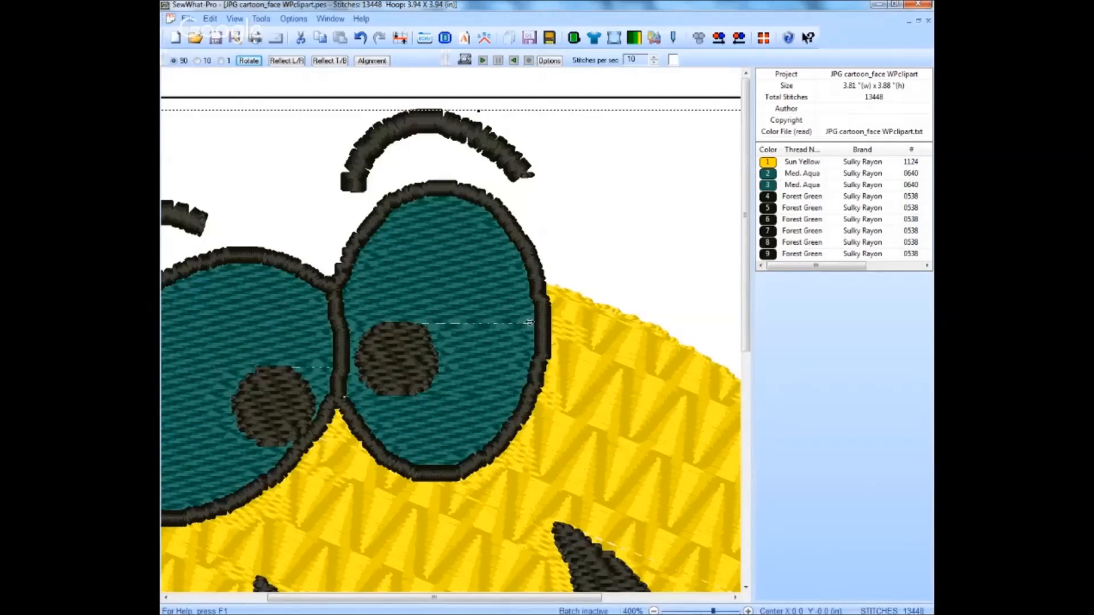
# Hide the texture again and examine the stitch lines in the face fill around the mouth
pyautogui.click(234, 20)
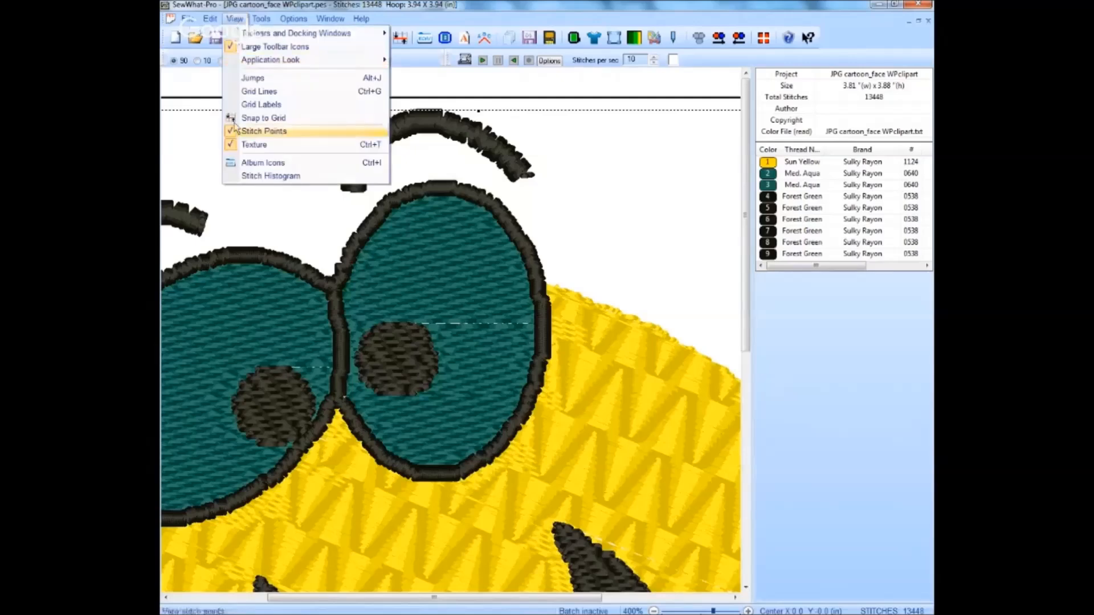
pyautogui.click(231, 145)
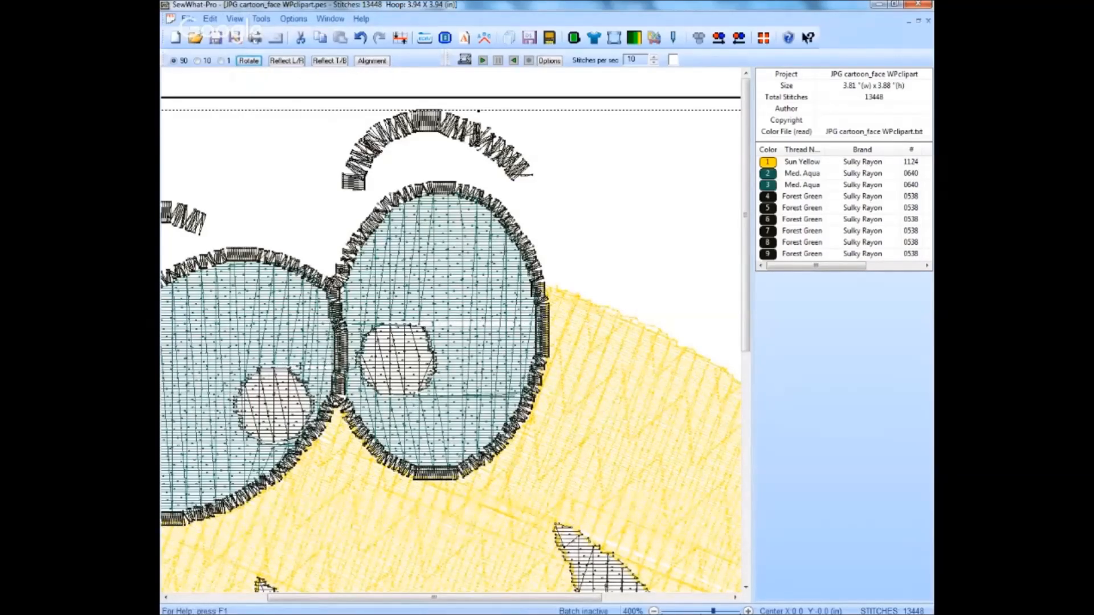
pyautogui.moveTo(744, 272); pyautogui.dragTo(745, 440)
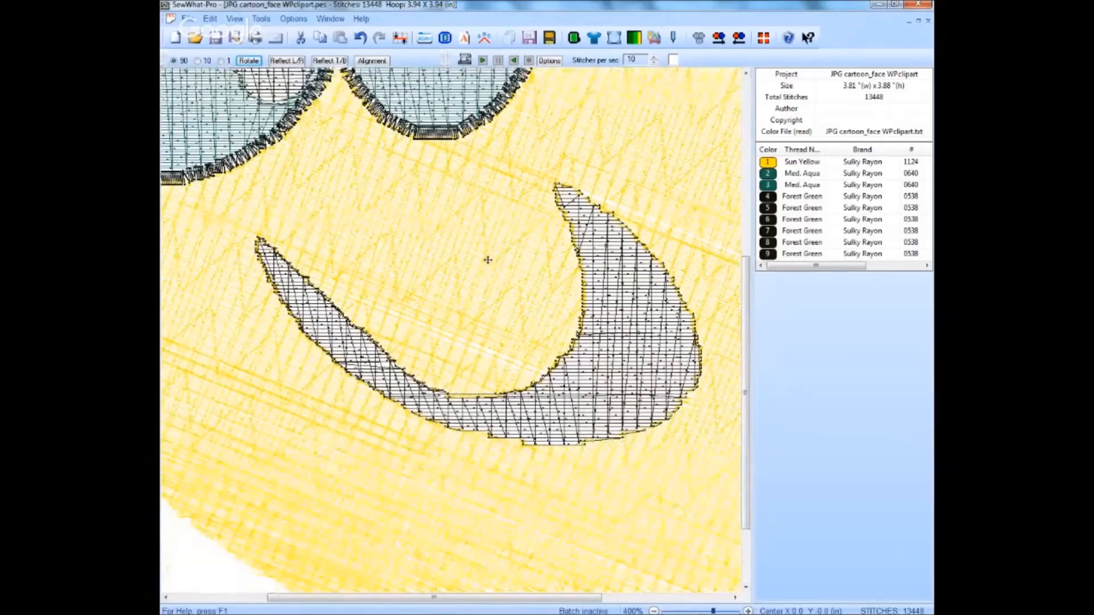
pyautogui.moveTo(541, 598); pyautogui.dragTo(592, 599)
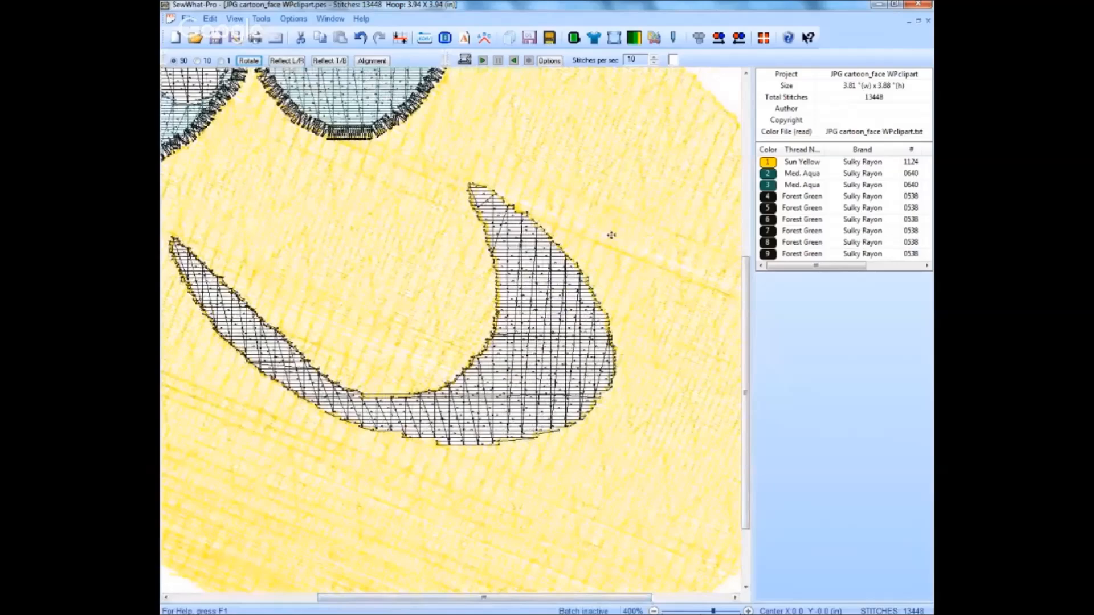